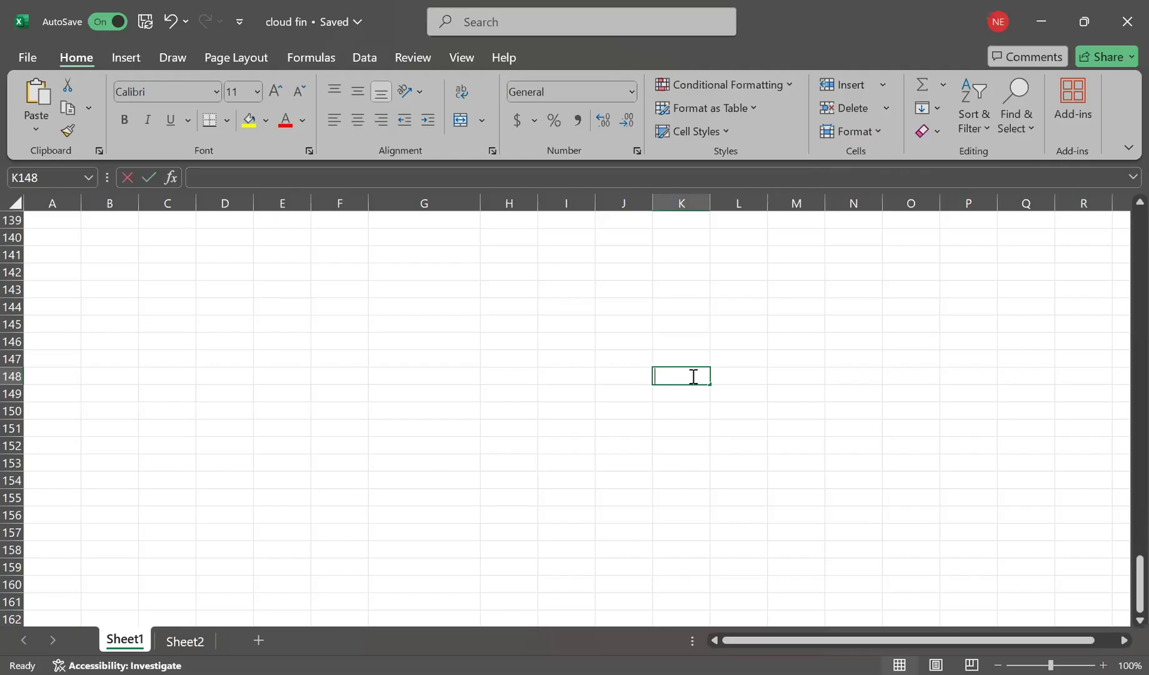
Enter the labels Intercompany, PL, LE1 and LE2 down column K from K148.
{"action": "type", "text": "Intercompany"}
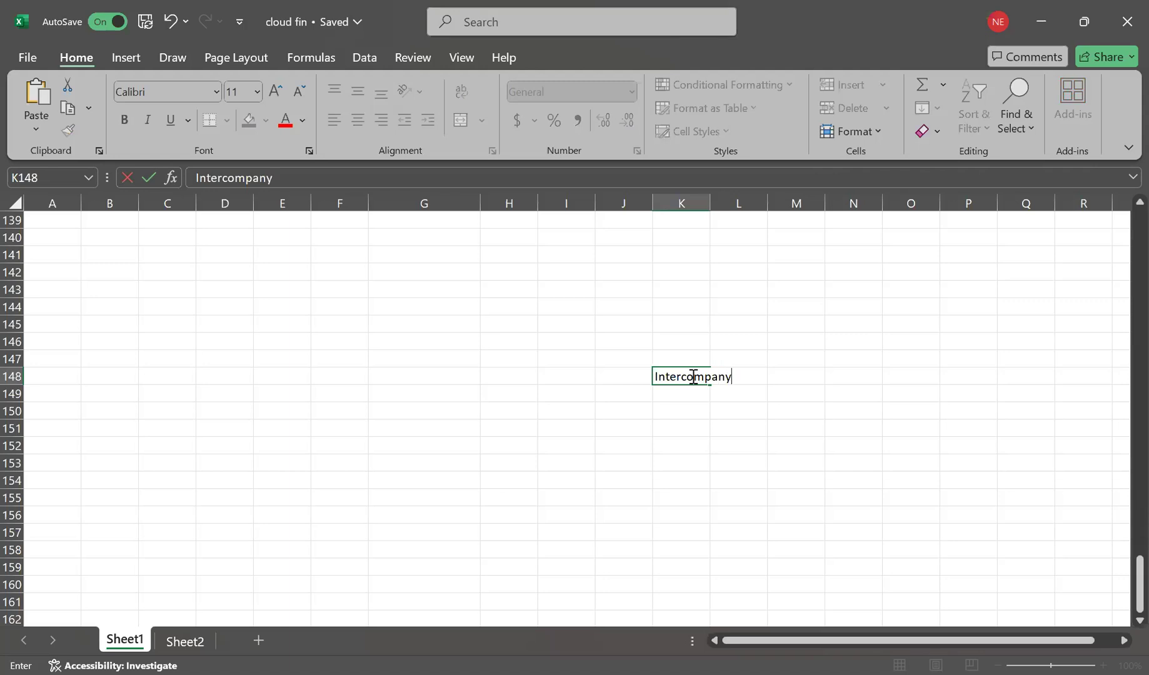
{"action": "key", "text": "Return"}
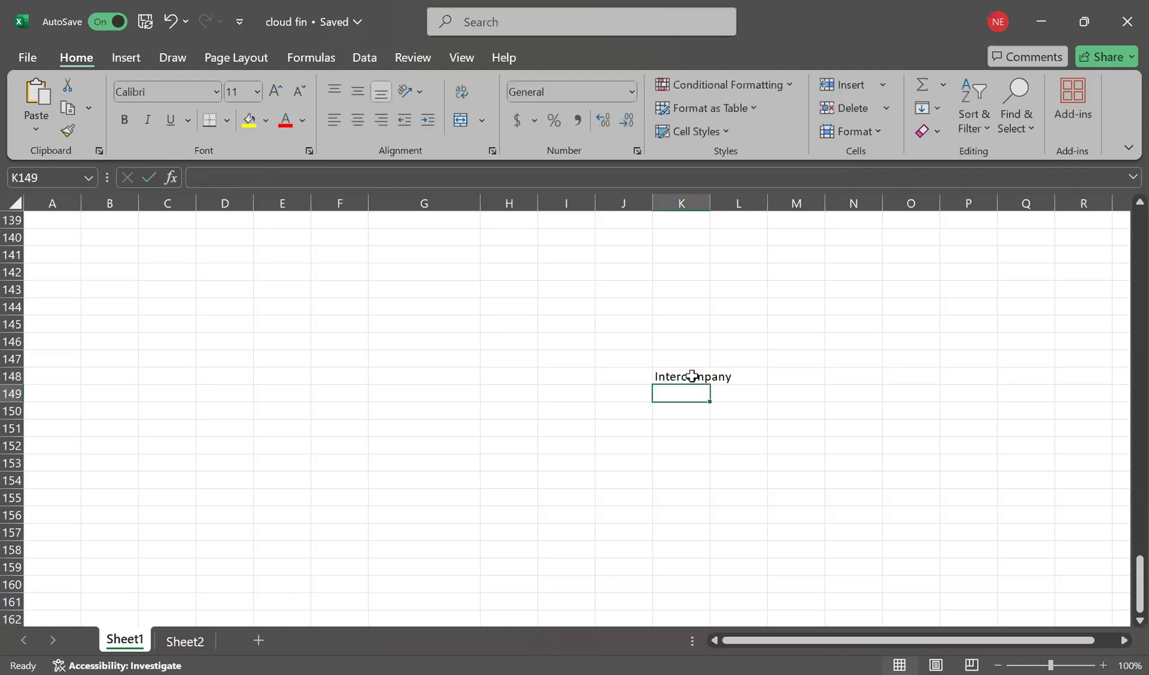
{"action": "type", "text": "PL"}
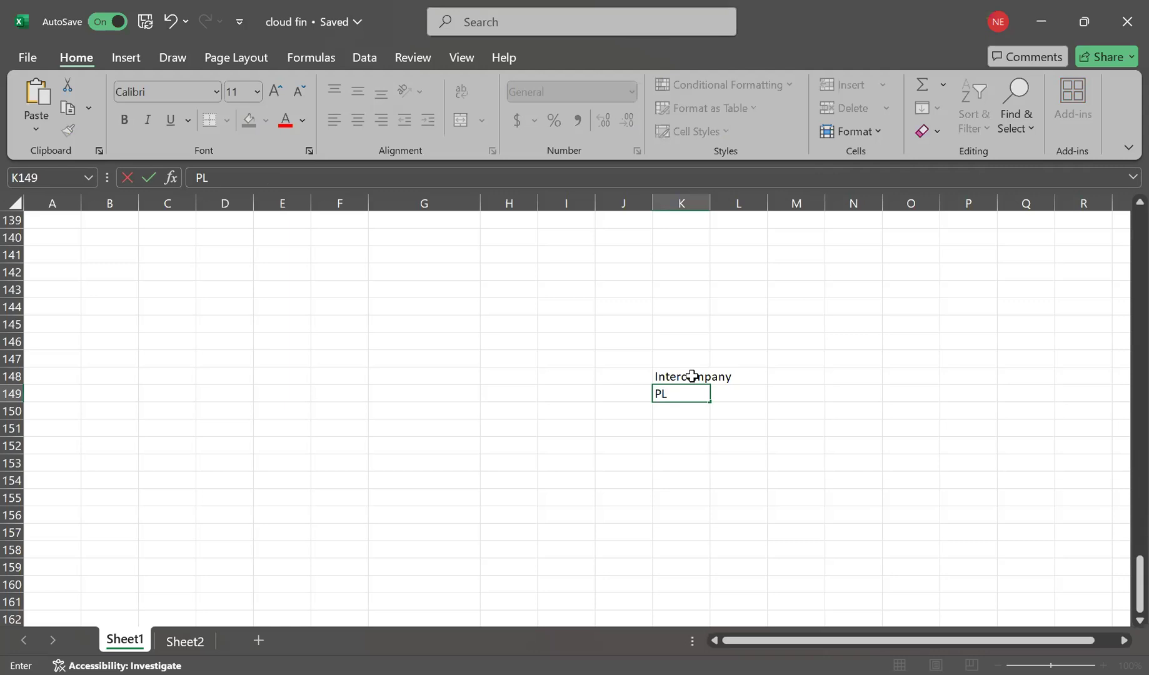
{"action": "key", "text": "Return"}
{"action": "type", "text": "LE1"}
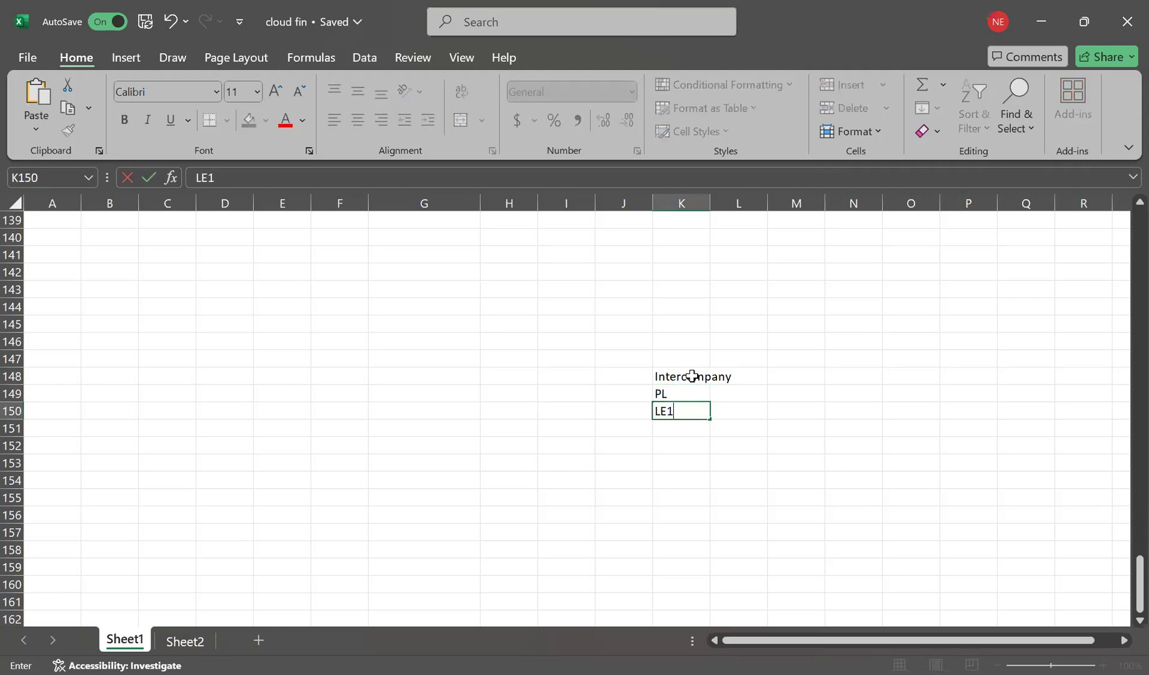
{"action": "key", "text": "Return"}
{"action": "type", "text": "LE2"}
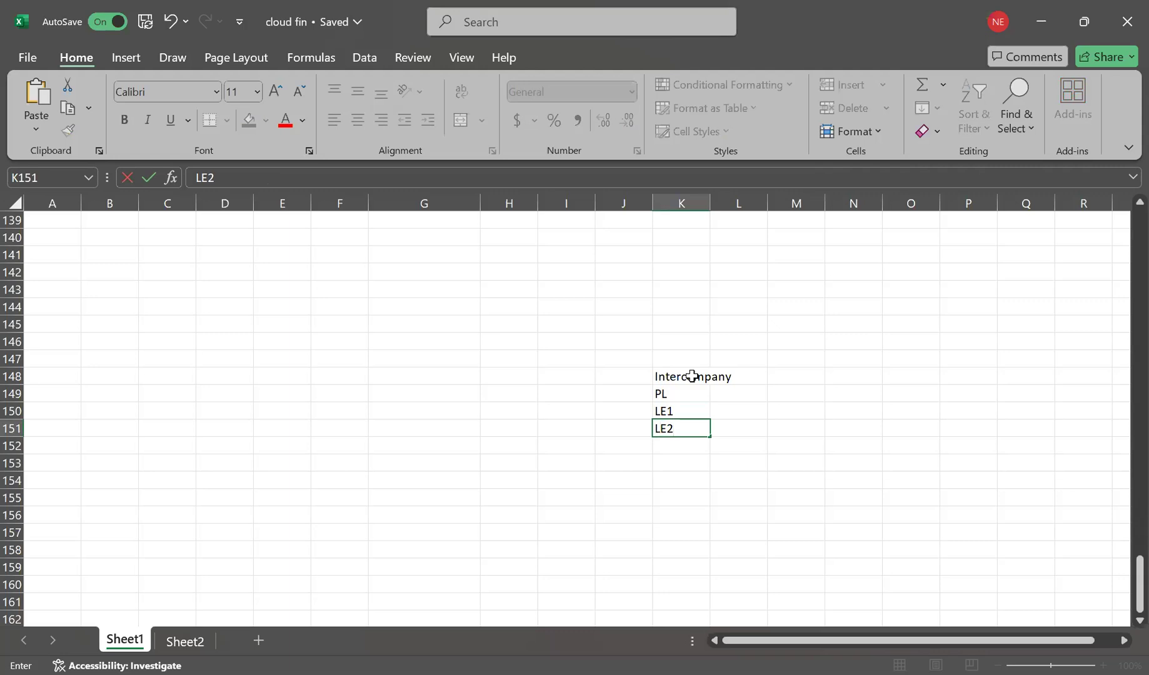
Enter 100,200 for LE1 in L150 and 100 for LE2 in L151.
{"action": "left_click", "coordinate": [714, 407]}
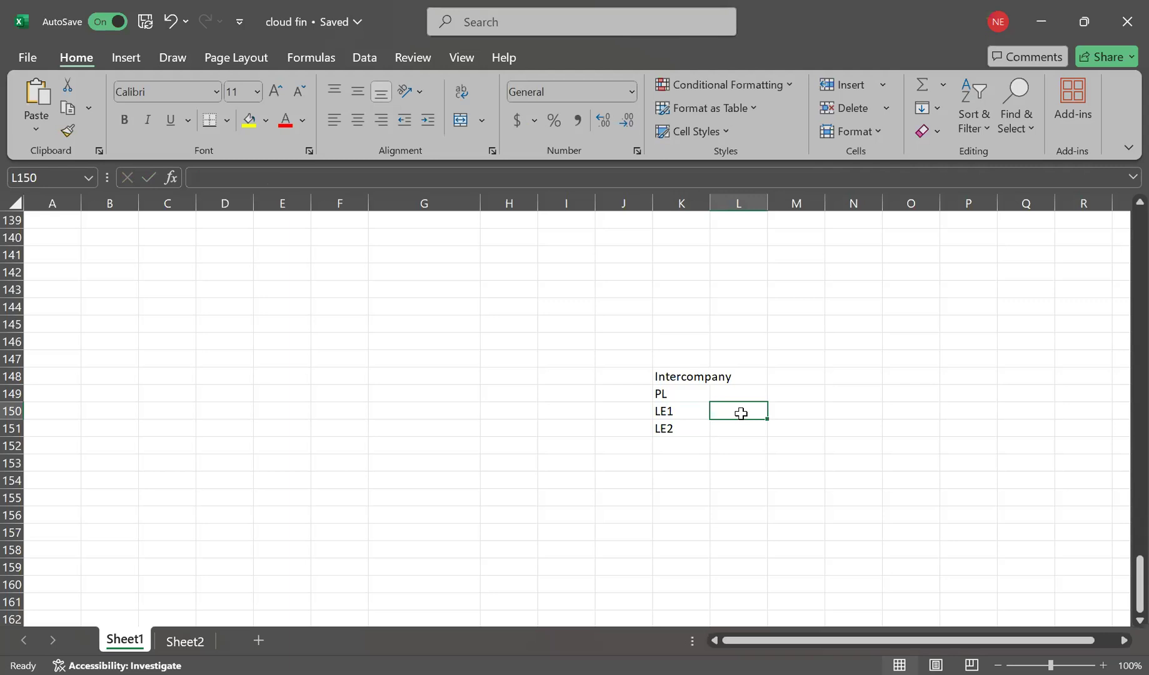
{"action": "type", "text": "100"}
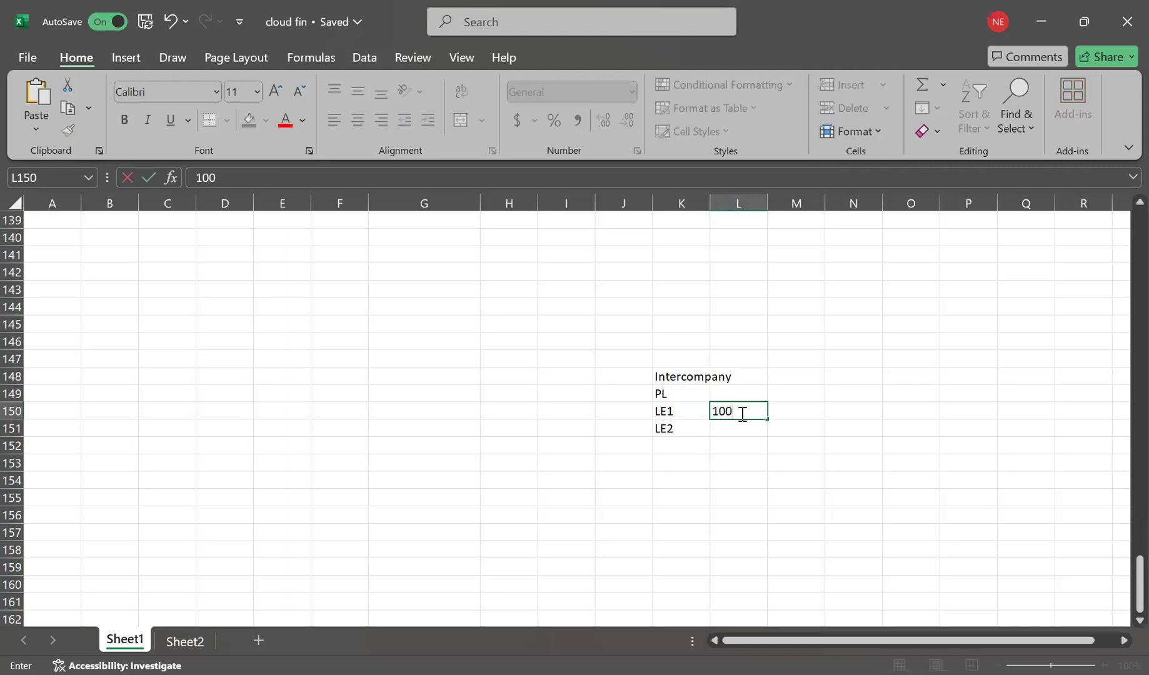
{"action": "type", "text": ",200"}
{"action": "key", "text": "Return"}
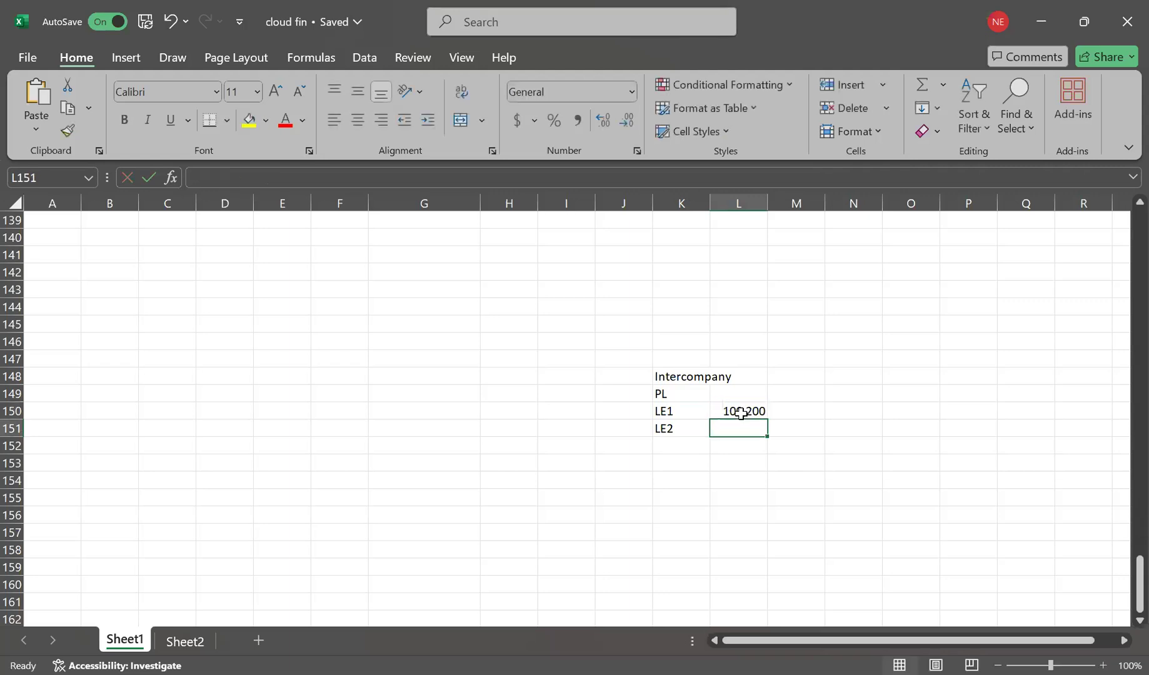
{"action": "type", "text": "100"}
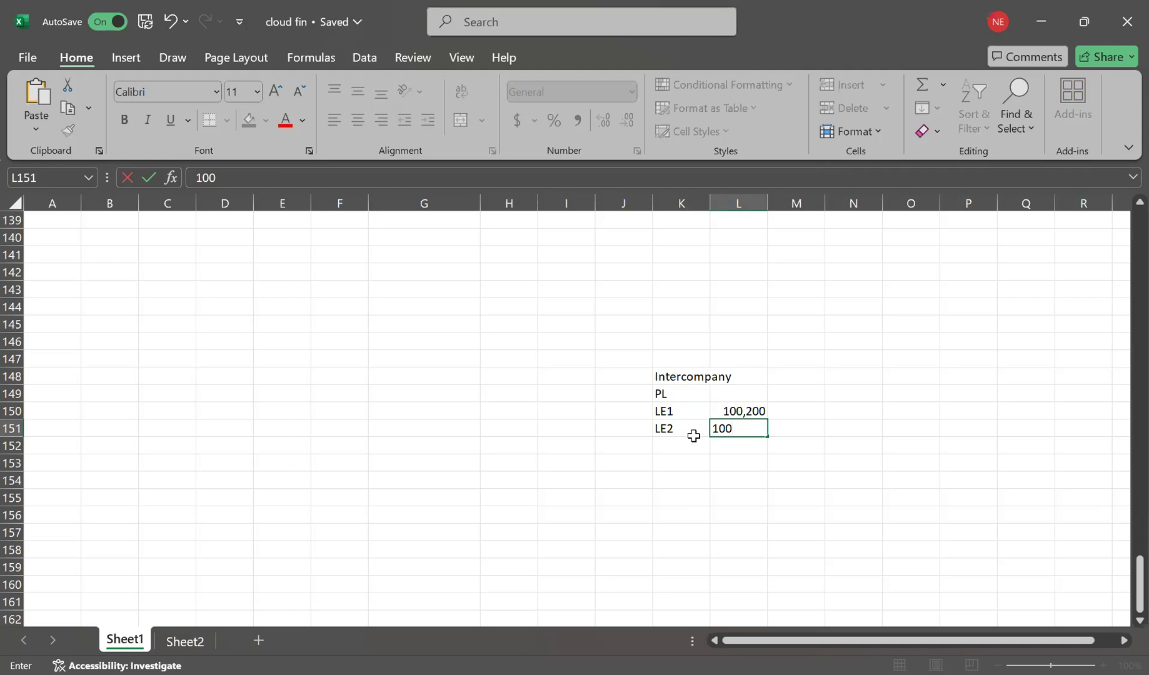
{"action": "key", "text": "BackSpace"}
{"action": "key", "text": "BackSpace"}
{"action": "key", "text": "BackSpace"}
{"action": "type", "text": "100"}
{"action": "key", "text": "Return"}
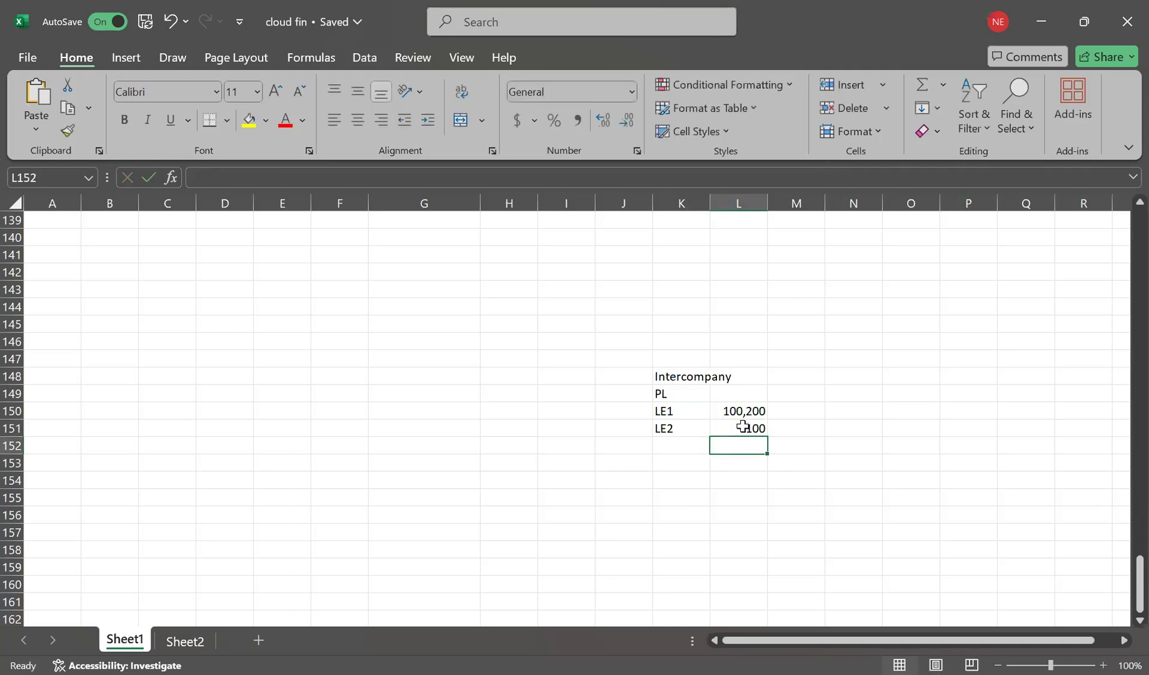
{"action": "left_click", "coordinate": [735, 411]}
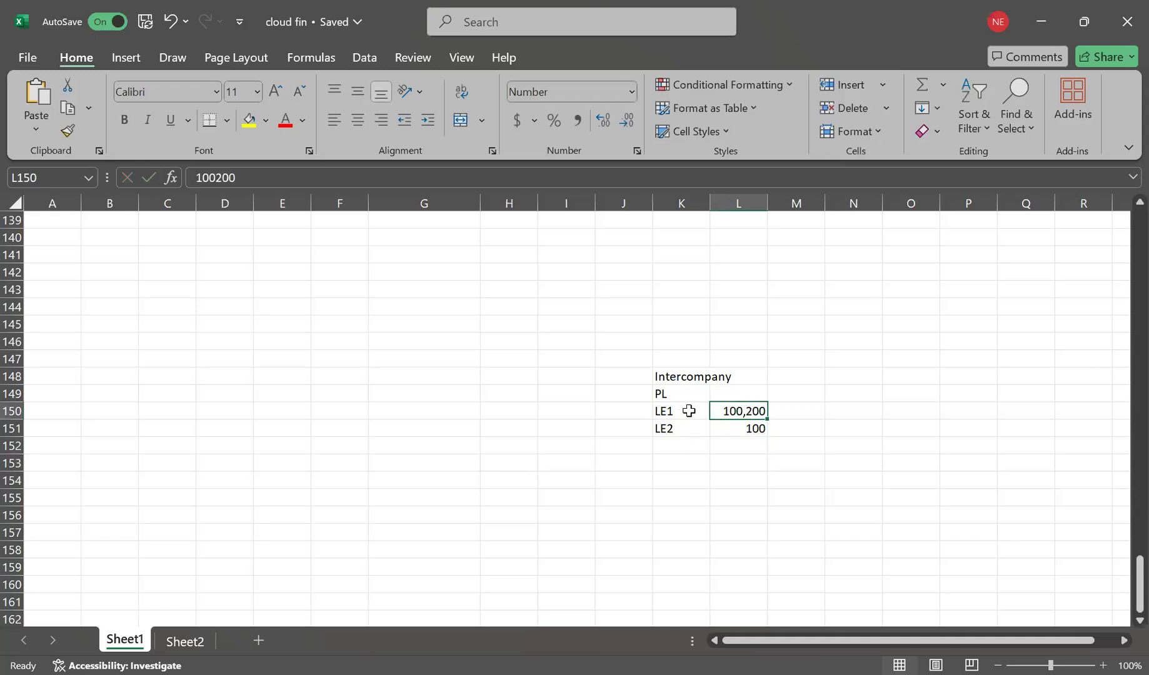
{"action": "left_click", "coordinate": [795, 411]}
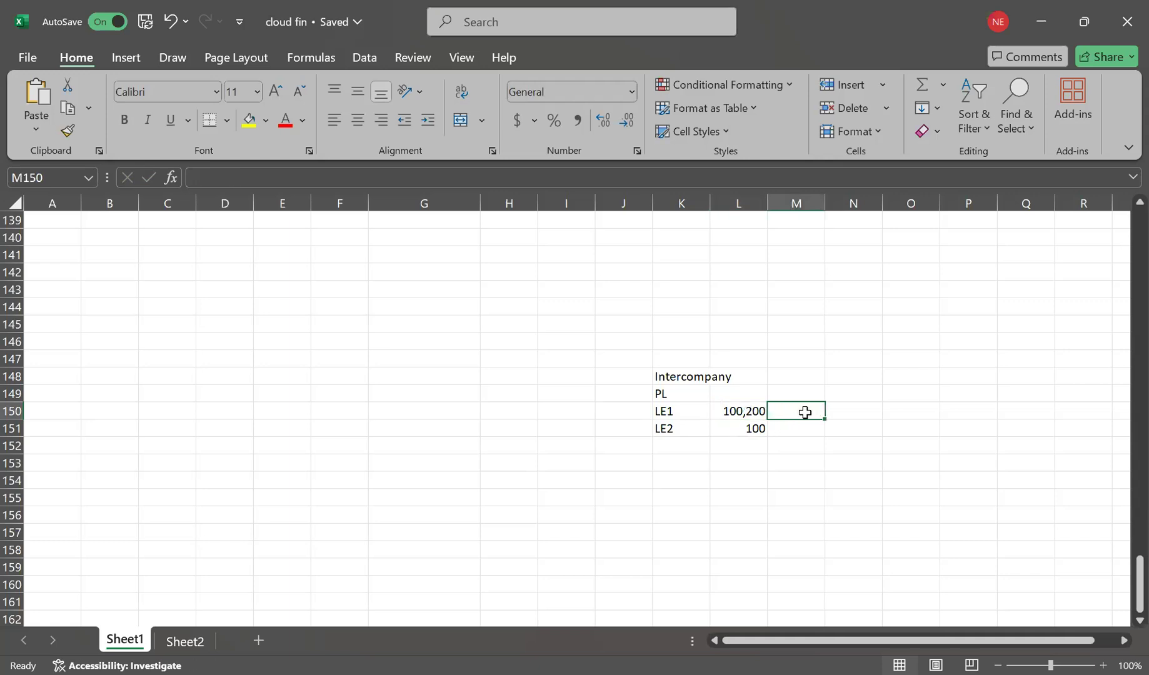
Mark LE1's amount as Intra in M150 and walk through the block's rows and amounts.
{"action": "type", "text": "Intra"}
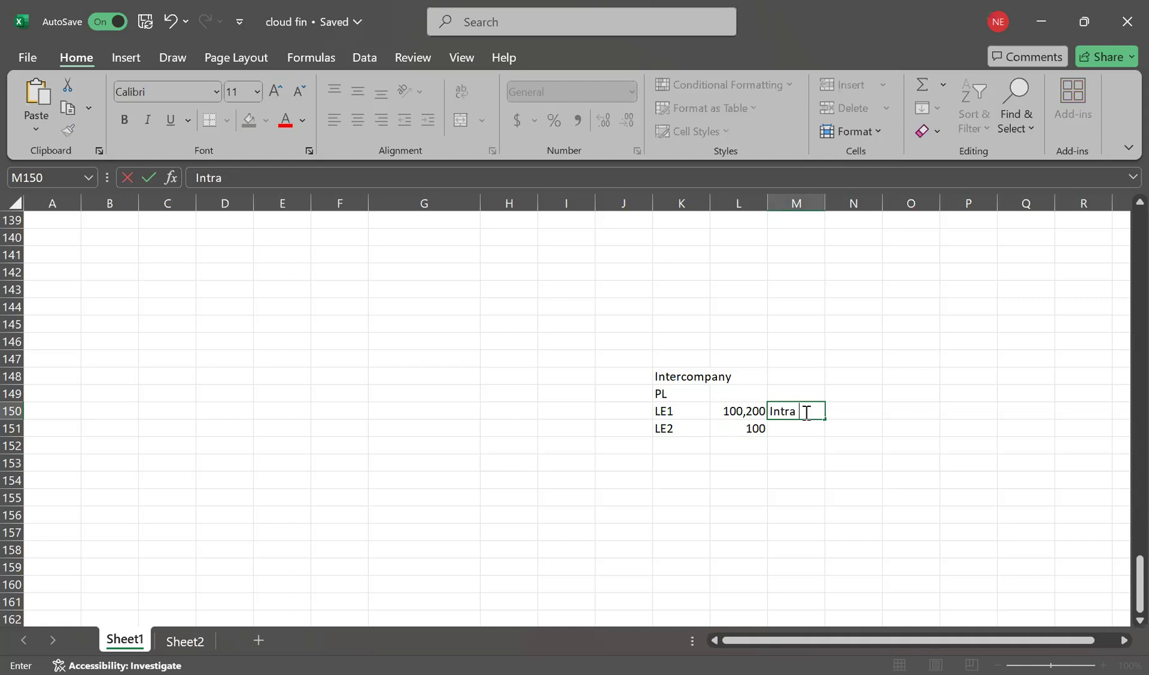
{"action": "key", "text": "Return"}
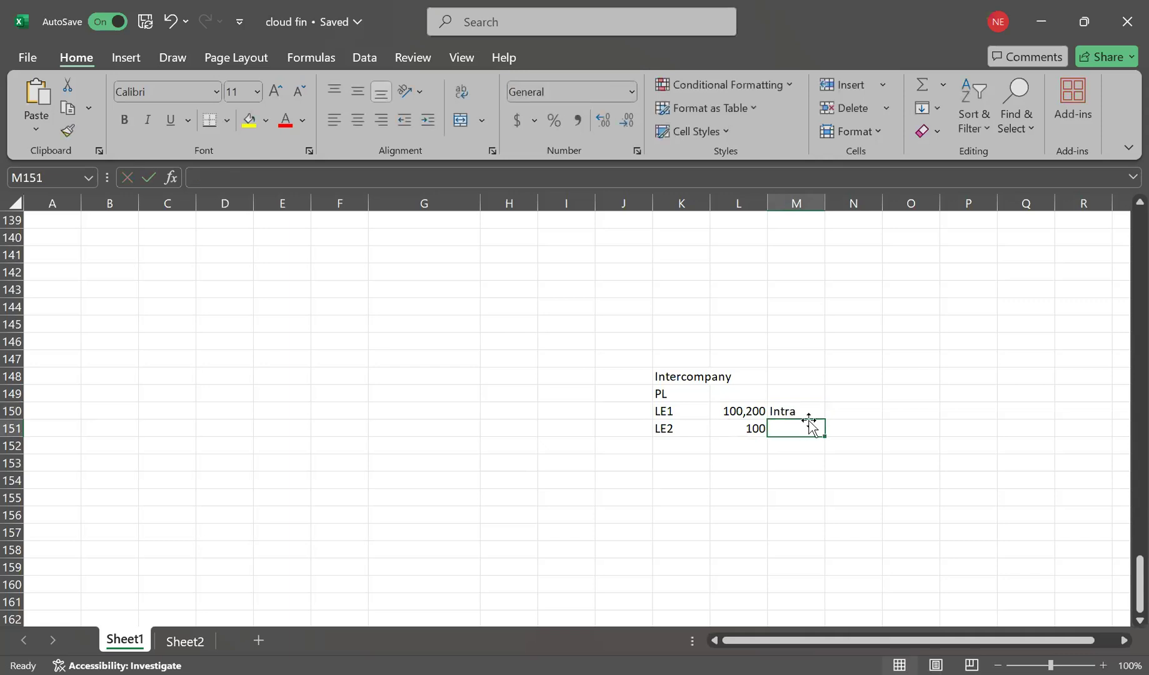
{"action": "left_click", "coordinate": [680, 410]}
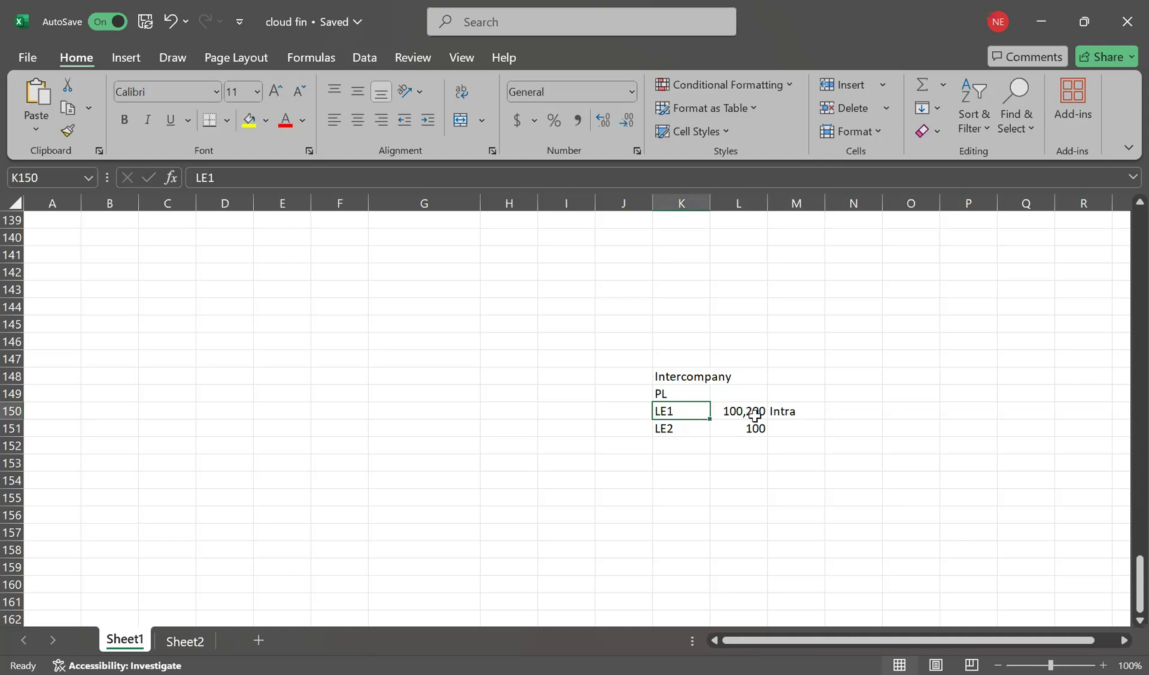
{"action": "left_click", "coordinate": [800, 411]}
{"action": "left_click", "coordinate": [685, 375]}
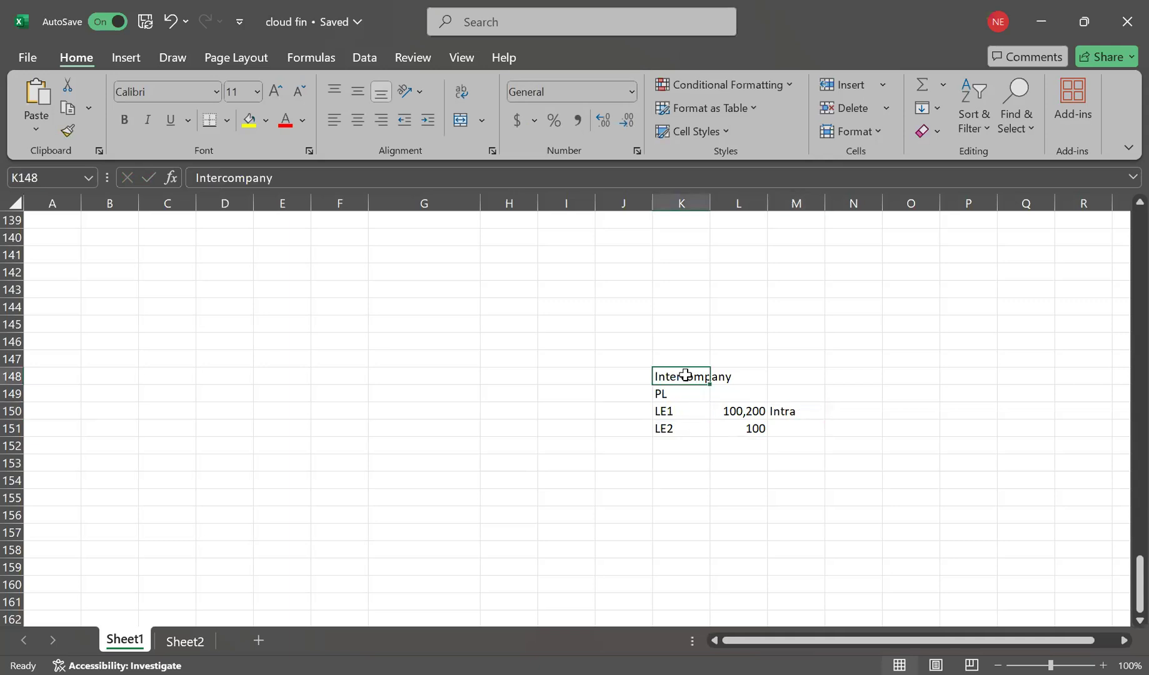
{"action": "left_click", "coordinate": [781, 375]}
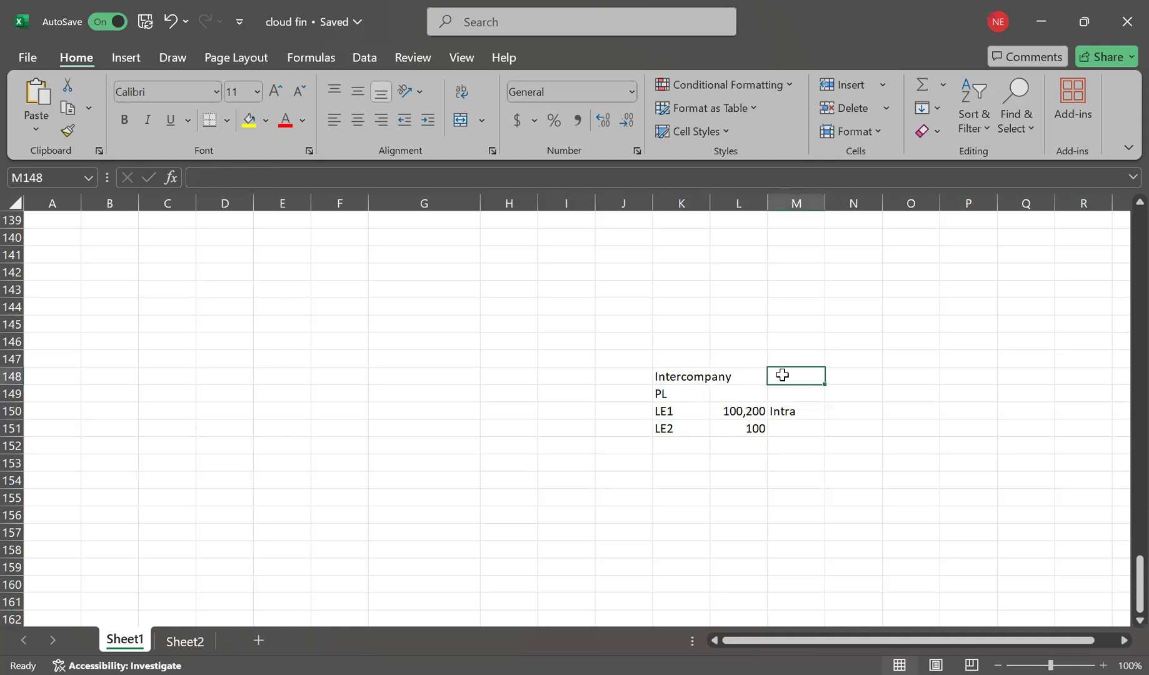
{"action": "left_click", "coordinate": [660, 396]}
{"action": "type", "text": "PL"}
{"action": "left_click", "coordinate": [677, 410]}
{"action": "left_click", "coordinate": [684, 436]}
{"action": "left_click", "coordinate": [679, 411]}
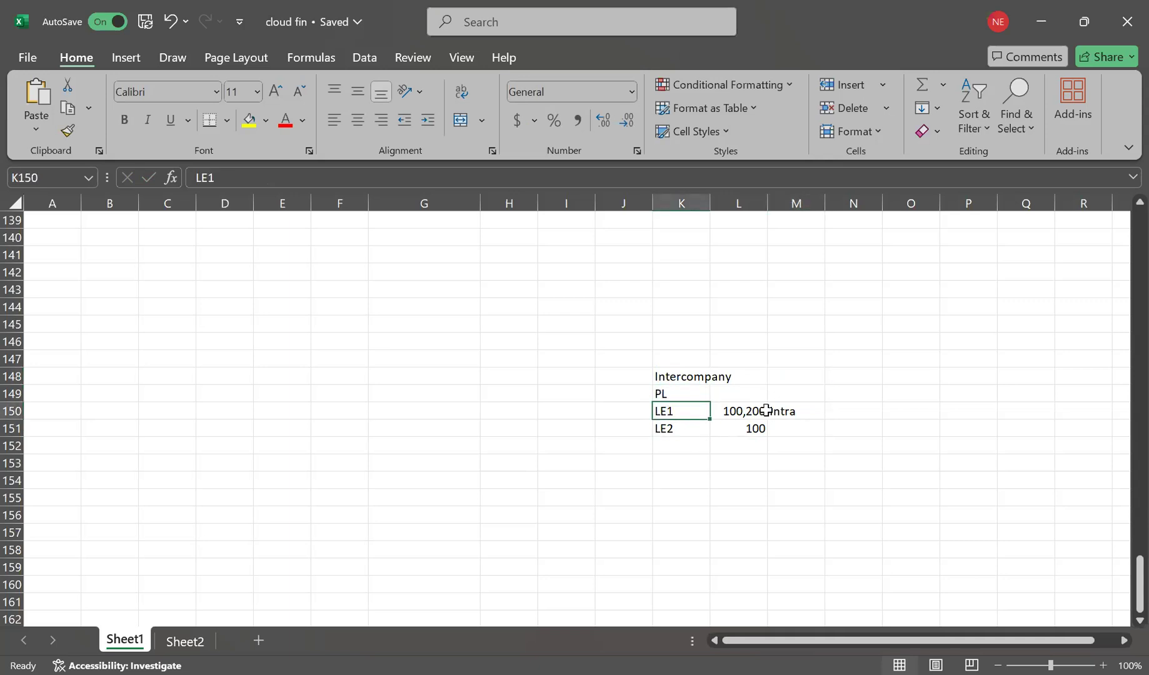
{"action": "left_click", "coordinate": [741, 411]}
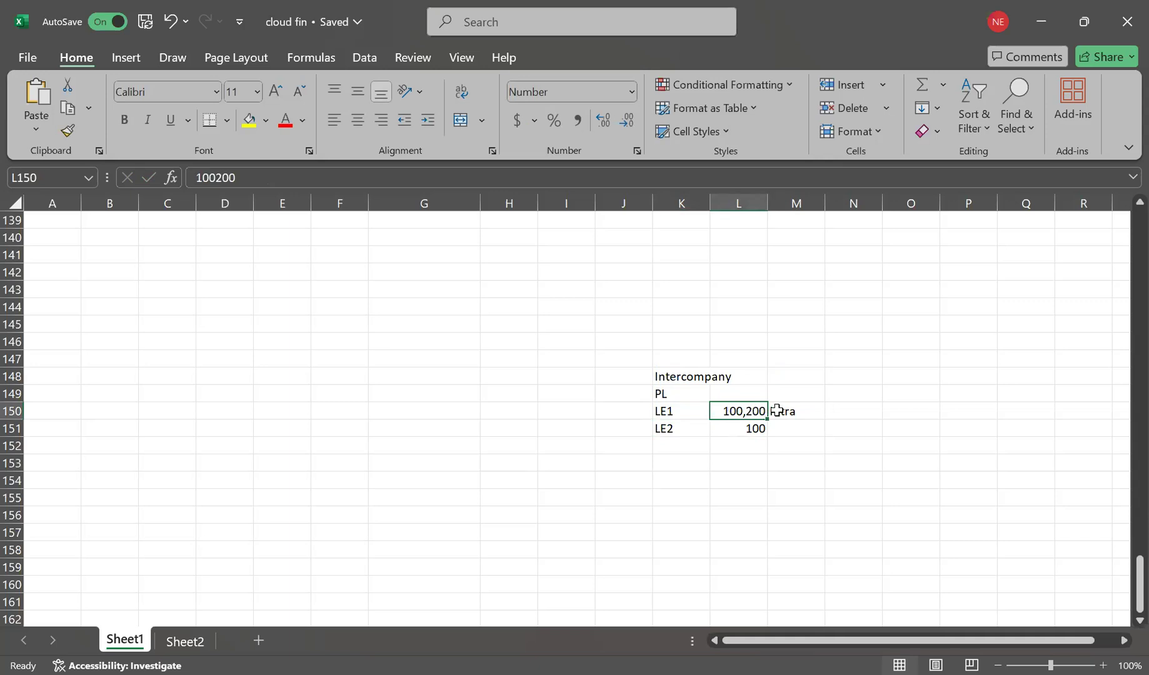
{"action": "left_click", "coordinate": [706, 426]}
{"action": "left_click", "coordinate": [756, 428]}
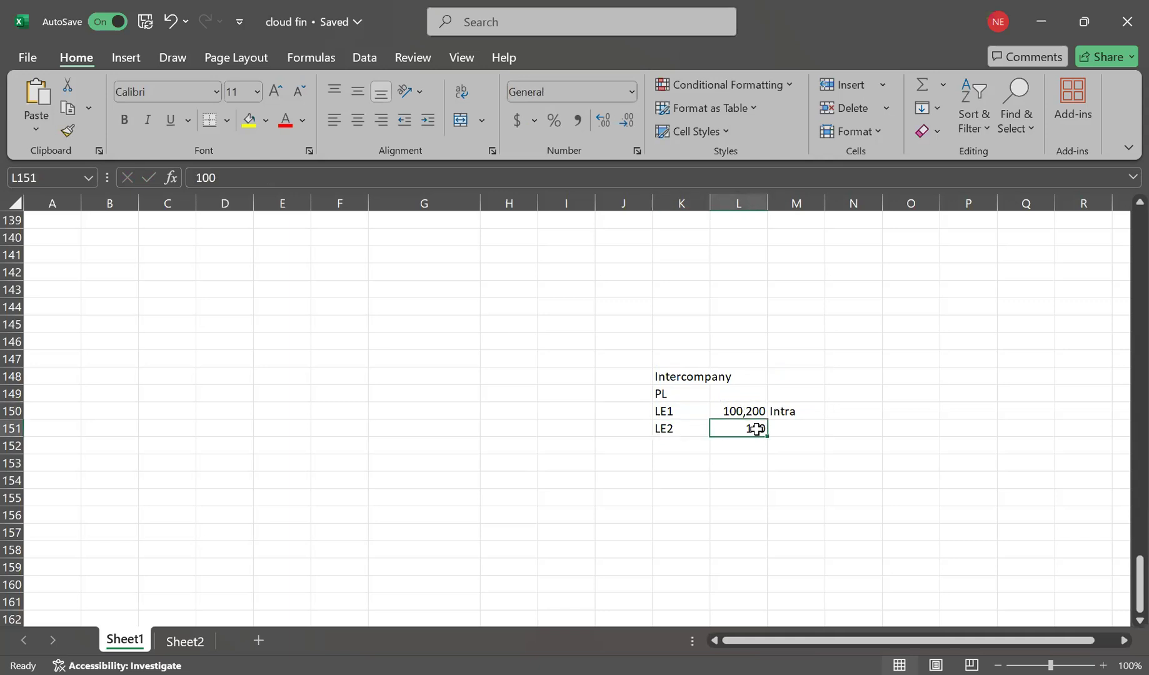
{"action": "left_click", "coordinate": [688, 411]}
{"action": "left_click", "coordinate": [737, 413]}
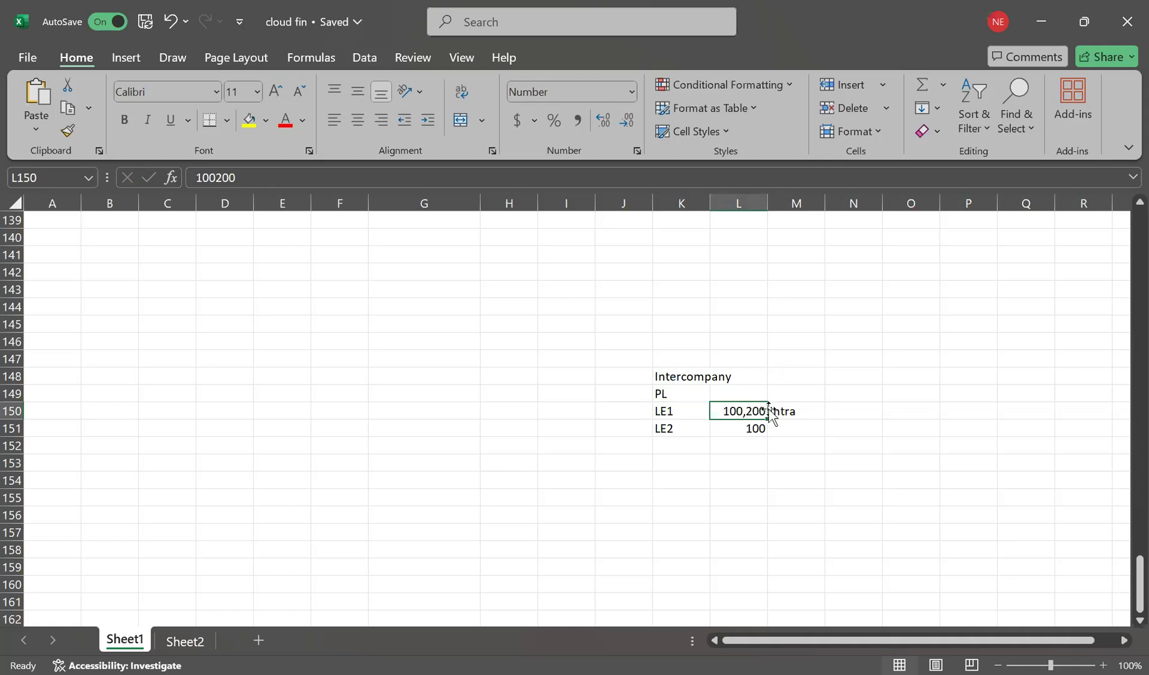
{"action": "left_click", "coordinate": [801, 410]}
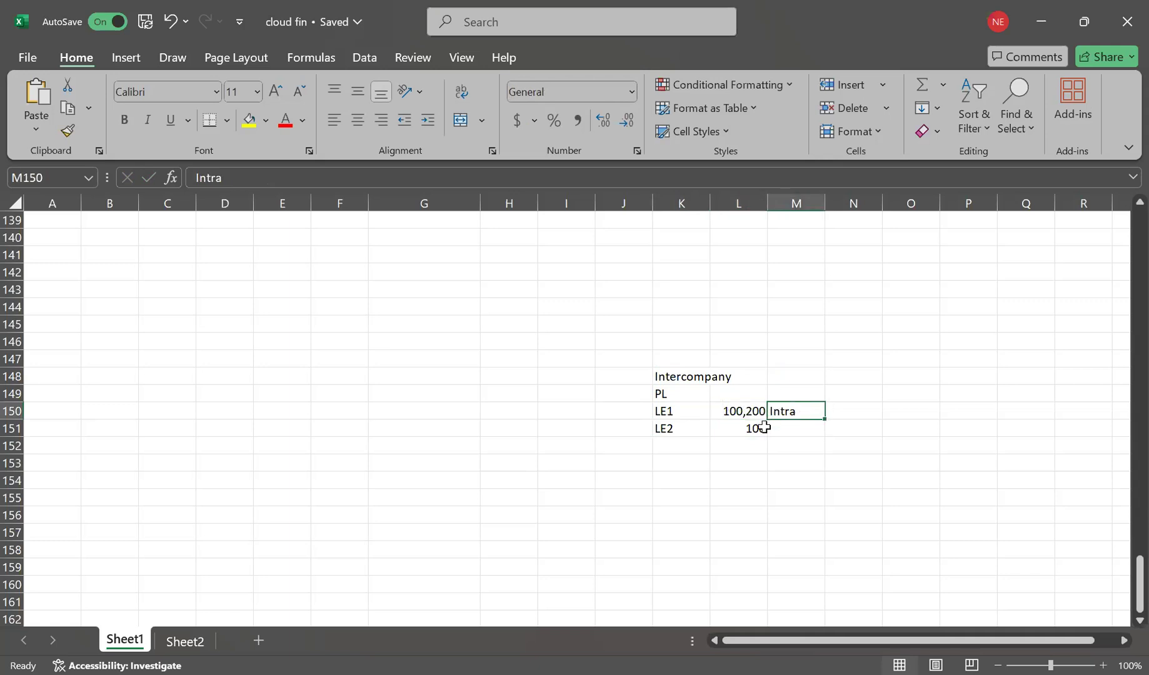
{"action": "left_click", "coordinate": [675, 429]}
{"action": "left_click", "coordinate": [690, 412]}
{"action": "left_click", "coordinate": [813, 430]}
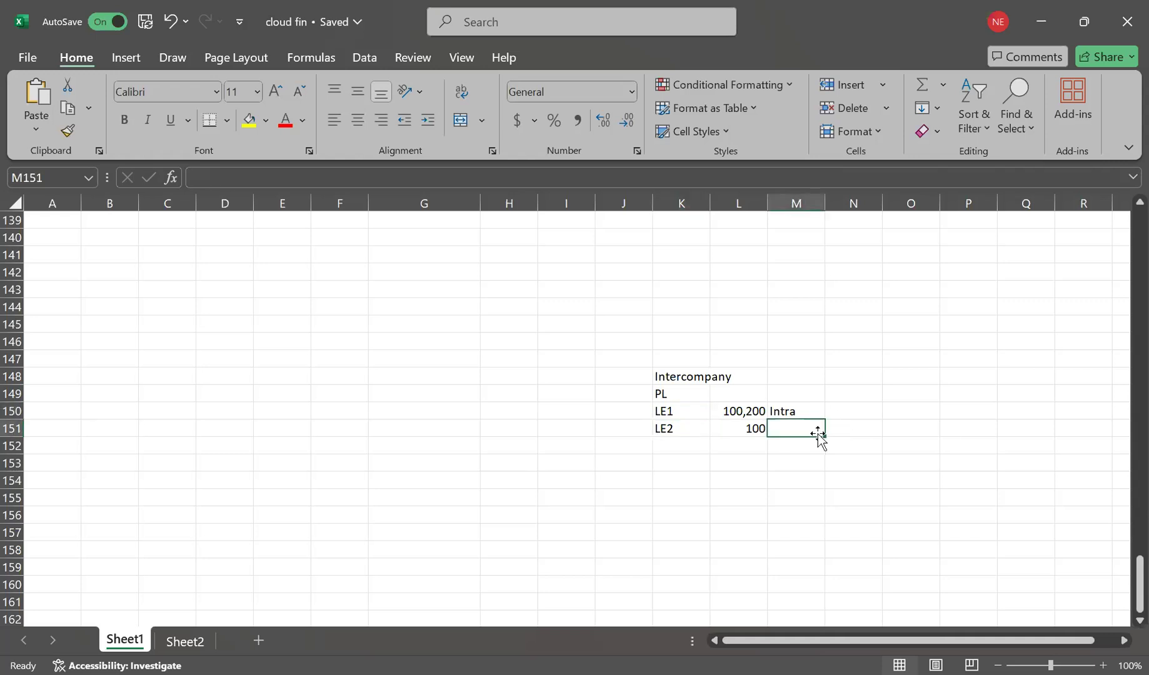
Label the LE2 row Inter in N151.
{"action": "left_click", "coordinate": [842, 431]}
{"action": "type", "text": "Inter"}
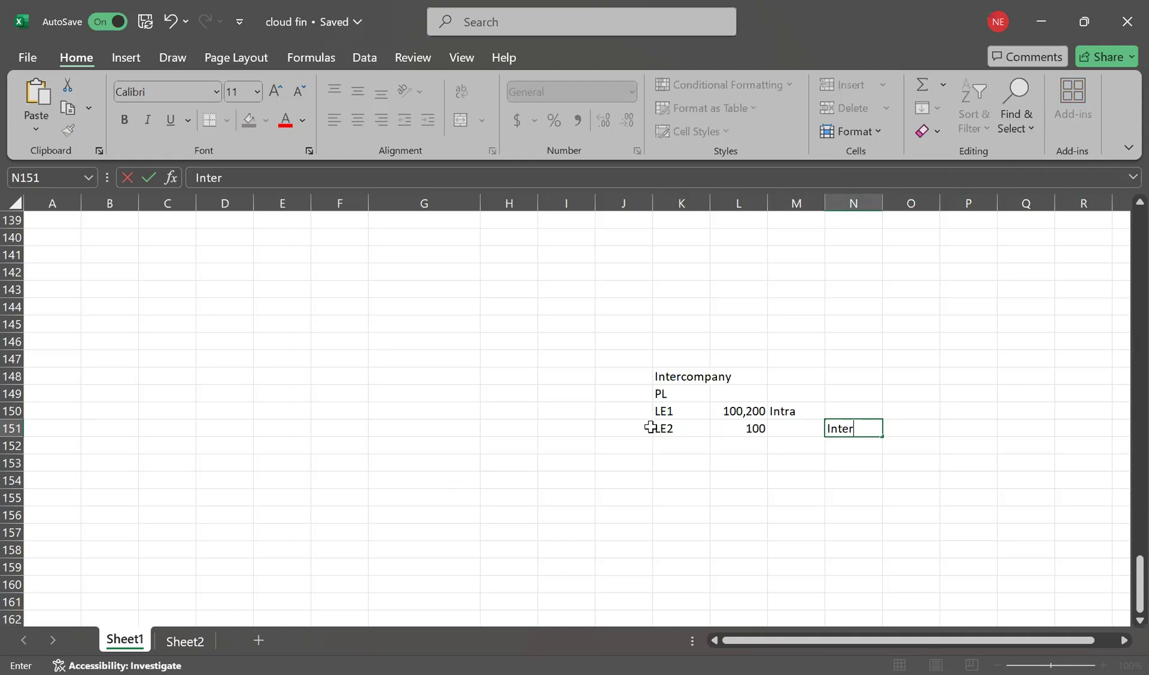
{"action": "left_click", "coordinate": [673, 429]}
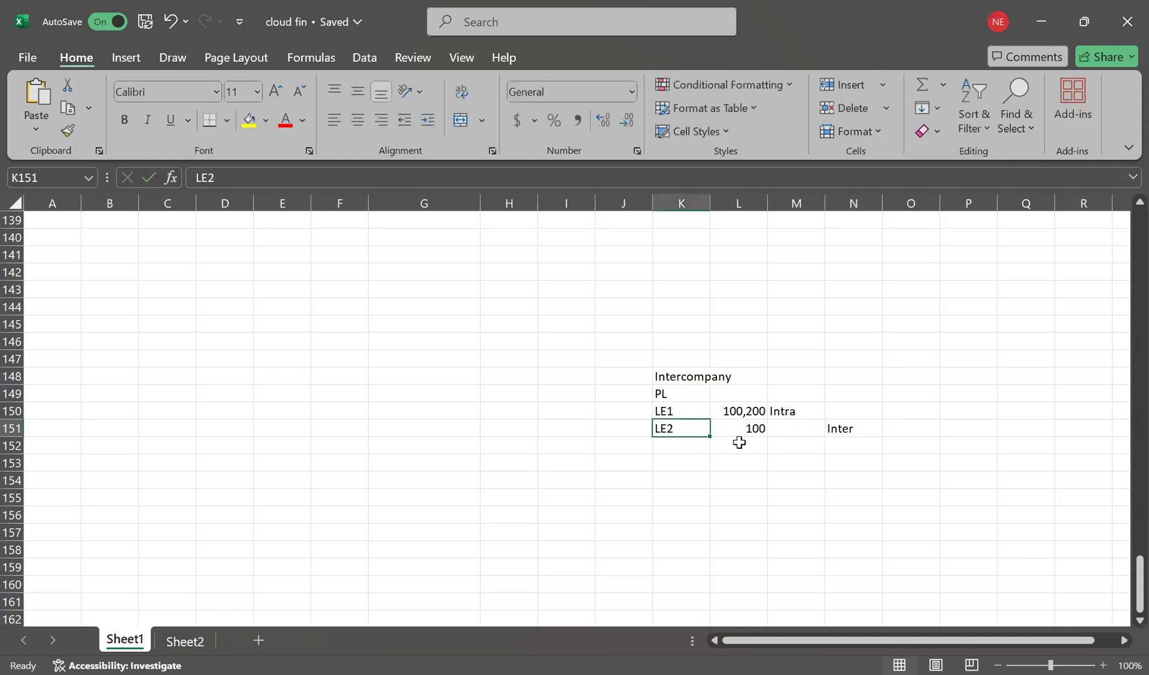
{"action": "left_click", "coordinate": [756, 445]}
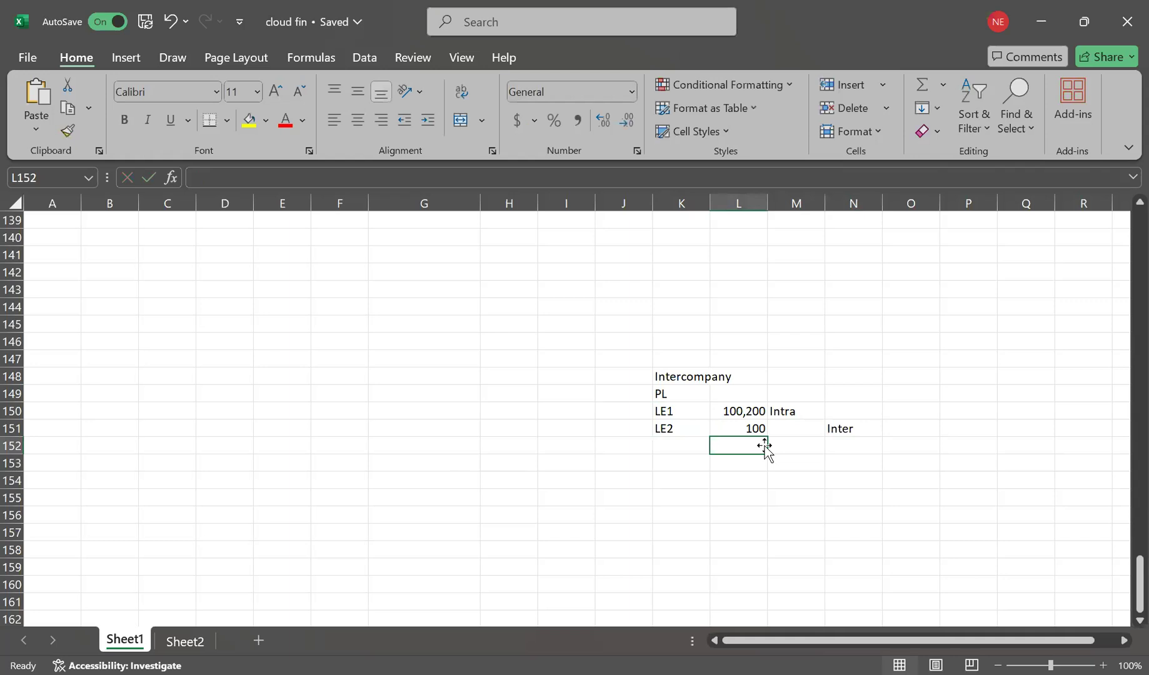
{"action": "left_click", "coordinate": [810, 442]}
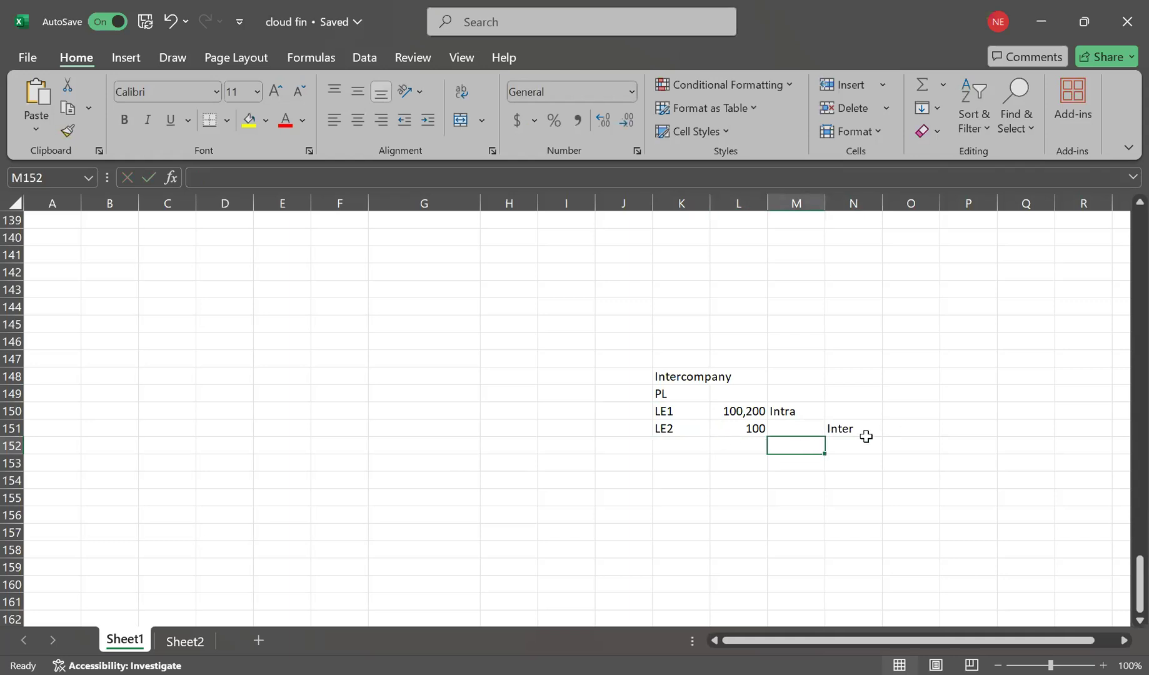
Add the note 'b/w le 1 & le2' in O151 after the Inter label.
{"action": "double_click", "coordinate": [884, 427]}
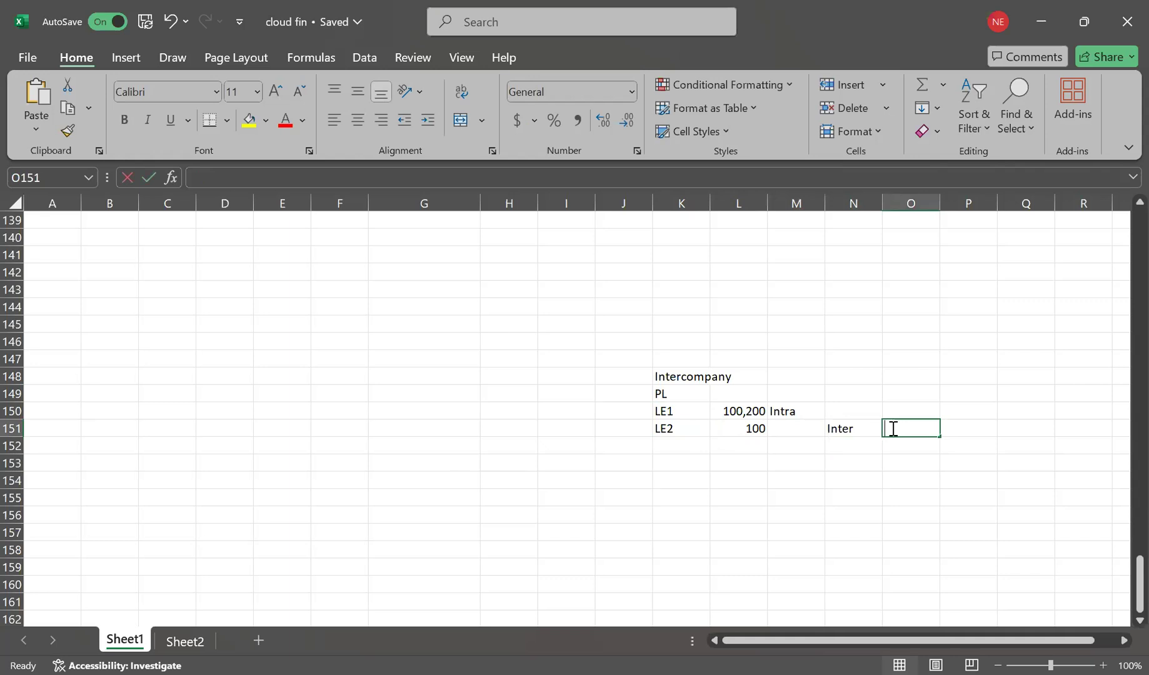
{"action": "type", "text": "b/w le 1 & le2"}
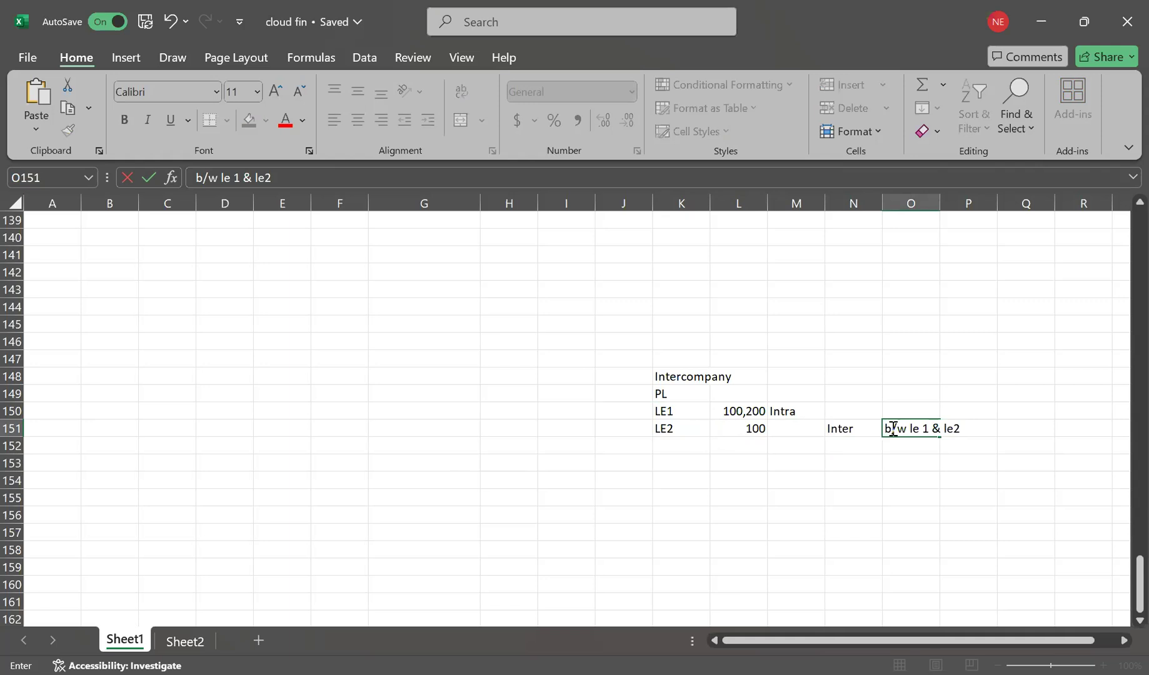
{"action": "key", "text": "Return"}
{"action": "left_click", "coordinate": [690, 445]}
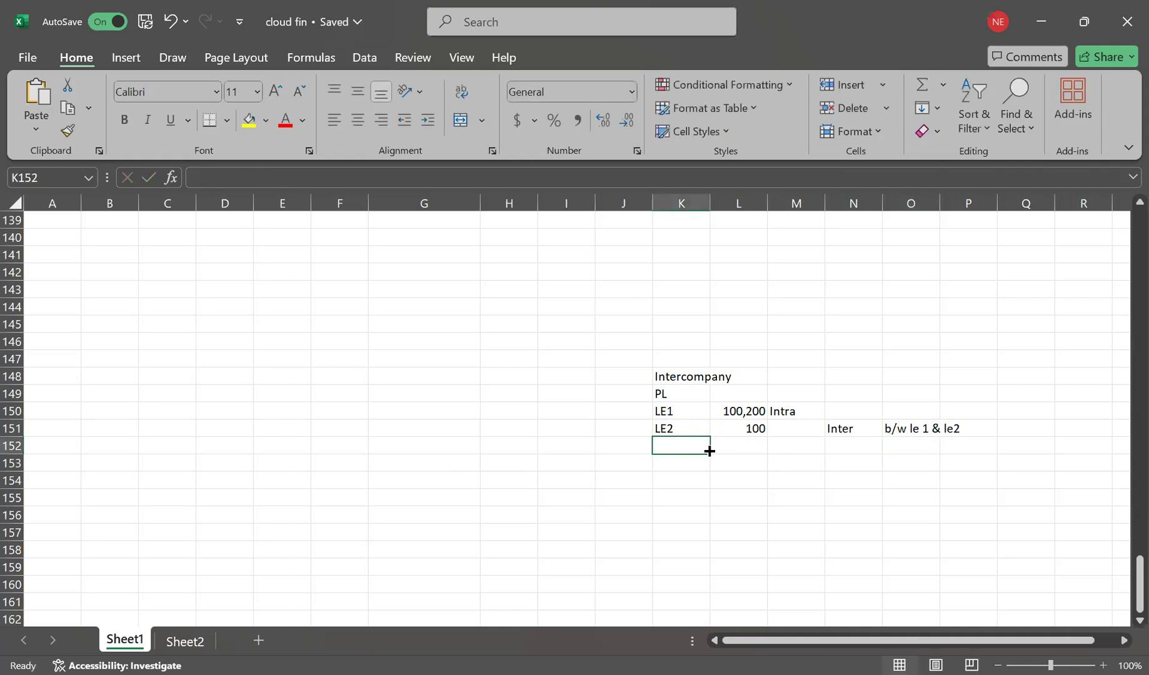
{"action": "scroll", "coordinate": [769, 431], "scroll_direction": "down", "scroll_amount": 1}
{"action": "scroll", "coordinate": [764, 434], "scroll_direction": "up", "scroll_amount": 2}
{"action": "scroll", "coordinate": [764, 433], "scroll_direction": "down", "scroll_amount": 1}
Add an AGIS label in the row below LE2.
{"action": "left_click", "coordinate": [682, 449]}
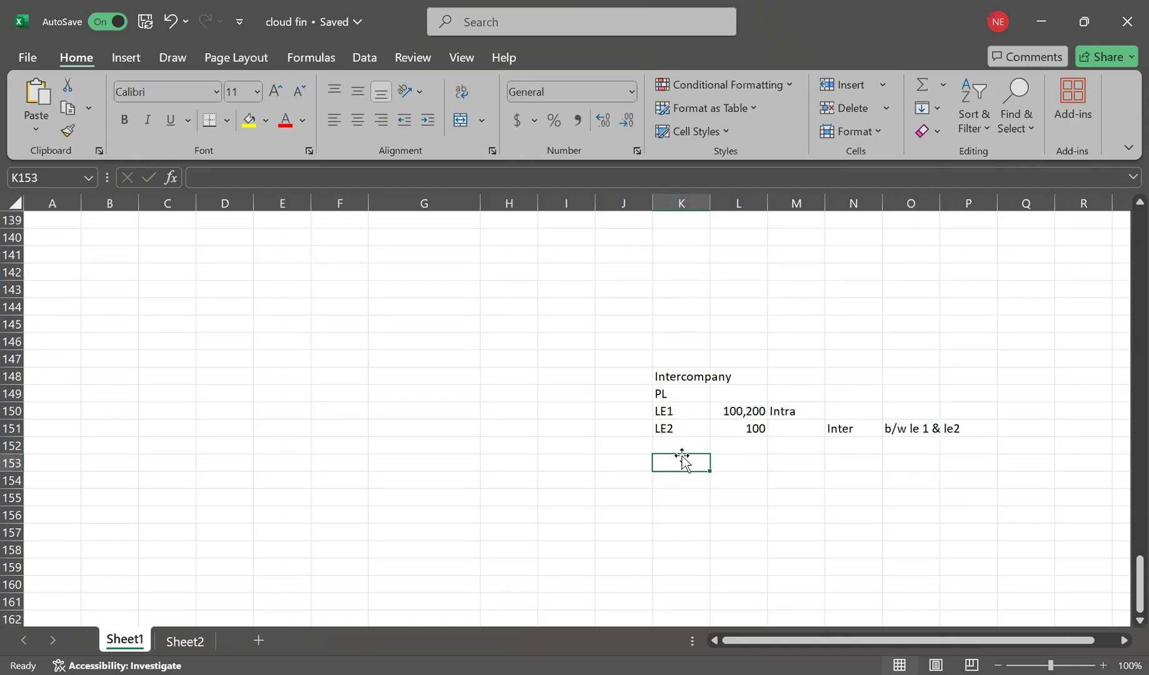
{"action": "type", "text": "AGIS"}
{"action": "key", "text": "Return"}
{"action": "left_click", "coordinate": [756, 446]}
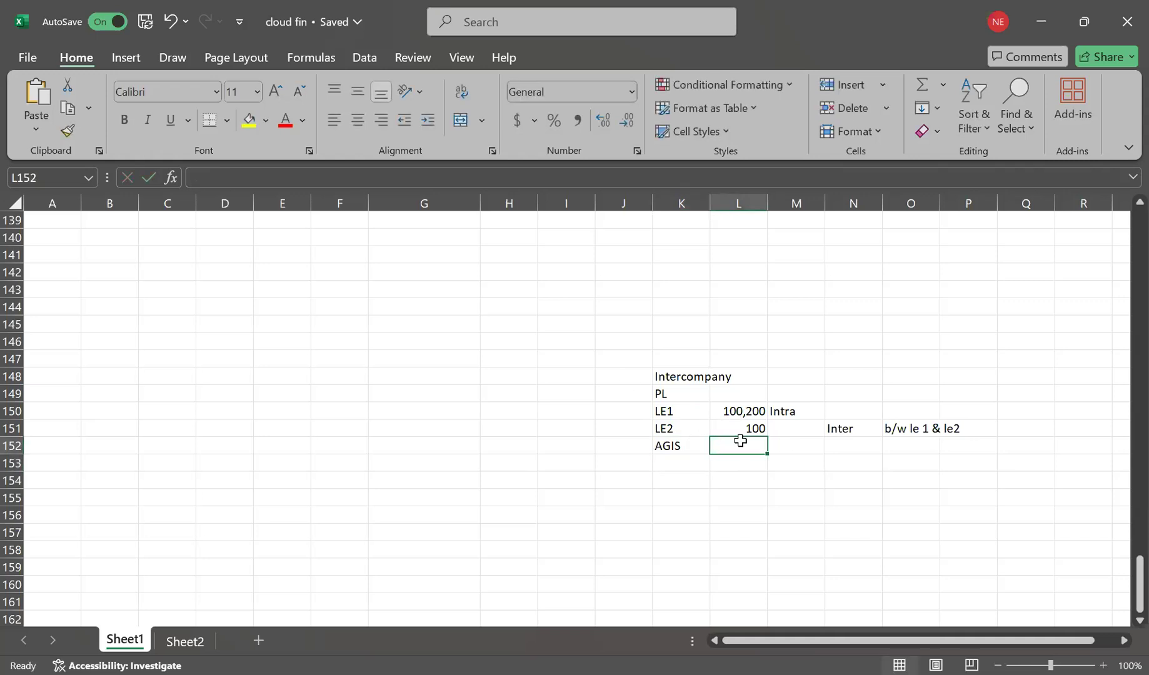
Enter the labels PL and LE in cells I149 and I150.
{"action": "left_click", "coordinate": [656, 393]}
{"action": "left_click", "coordinate": [567, 393]}
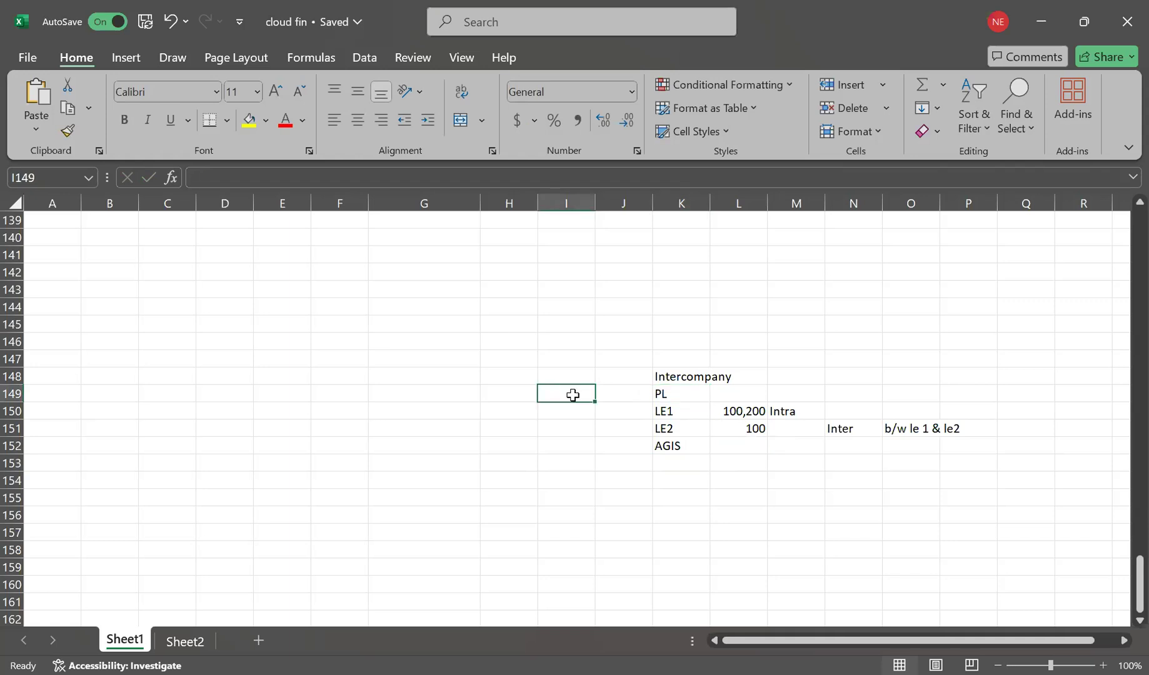
{"action": "double_click", "coordinate": [573, 395]}
{"action": "type", "text": "PL"}
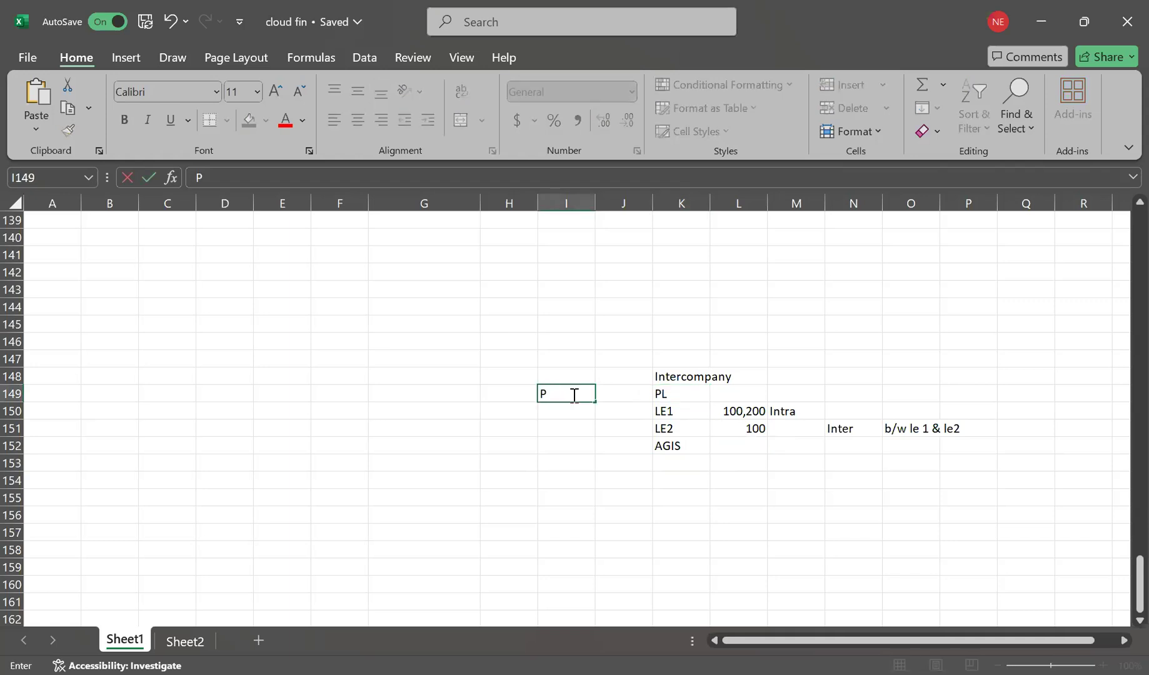
{"action": "key", "text": "Return"}
{"action": "type", "text": "LE1"}
{"action": "key", "text": "BackSpace"}
{"action": "left_click", "coordinate": [569, 410]}
{"action": "left_click", "coordinate": [664, 395]}
{"action": "left_click", "coordinate": [663, 409]}
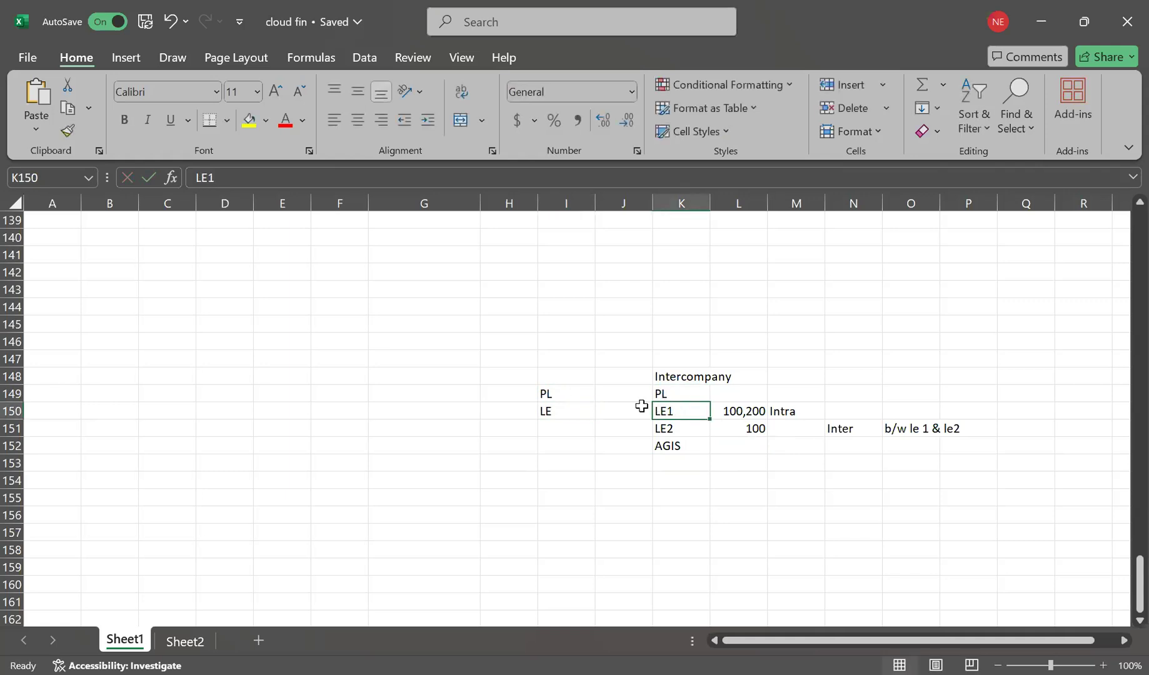
{"action": "left_click", "coordinate": [545, 397]}
Describe AGIS as 'b/w TWO LEDGERS' in cell L152.
{"action": "left_click", "coordinate": [749, 447]}
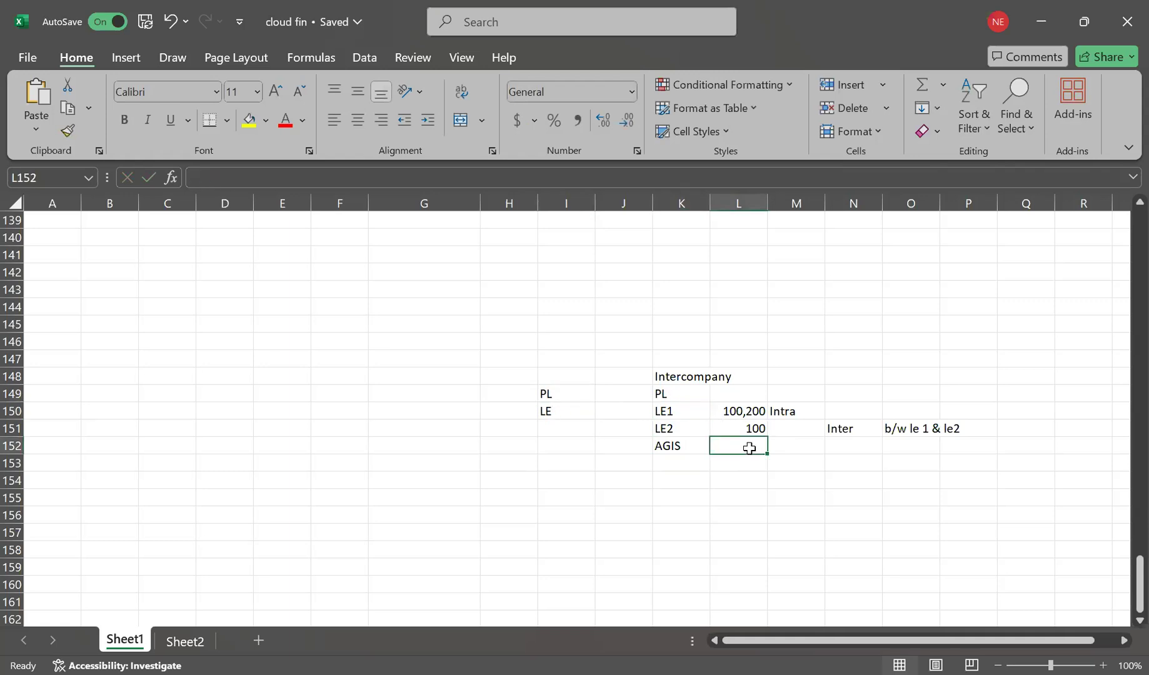
{"action": "type", "text": "L"}
{"action": "key", "text": "BackSpace"}
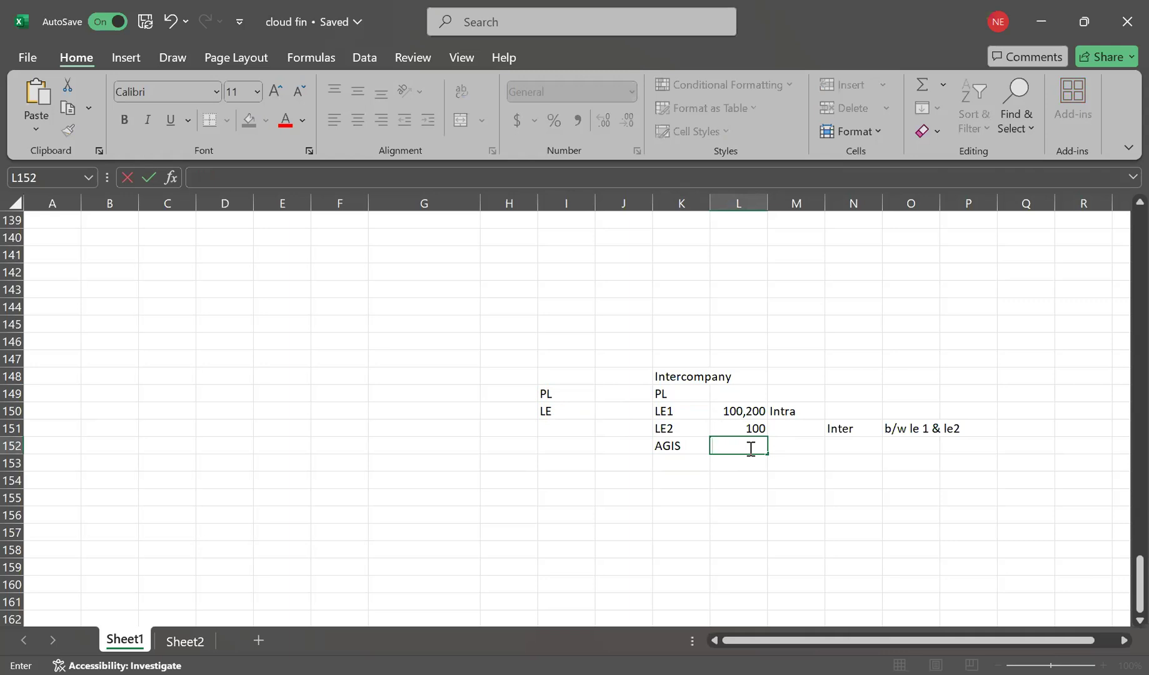
{"action": "type", "text": "b/w TWO LEDGERS"}
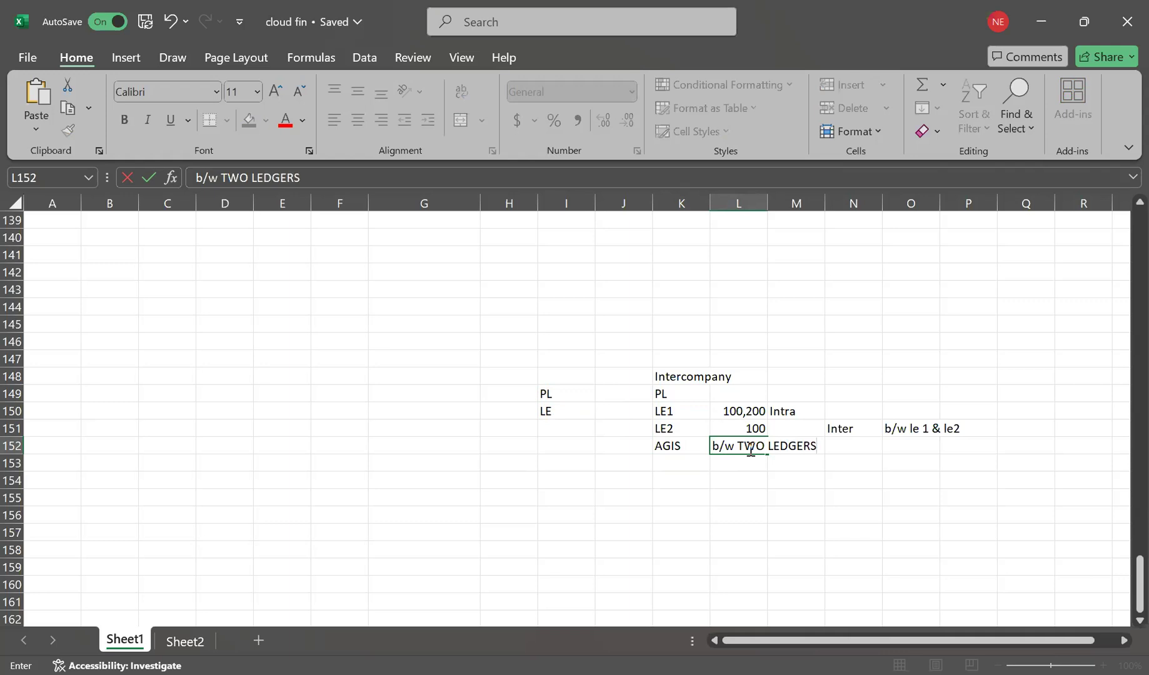
{"action": "key", "text": "Return"}
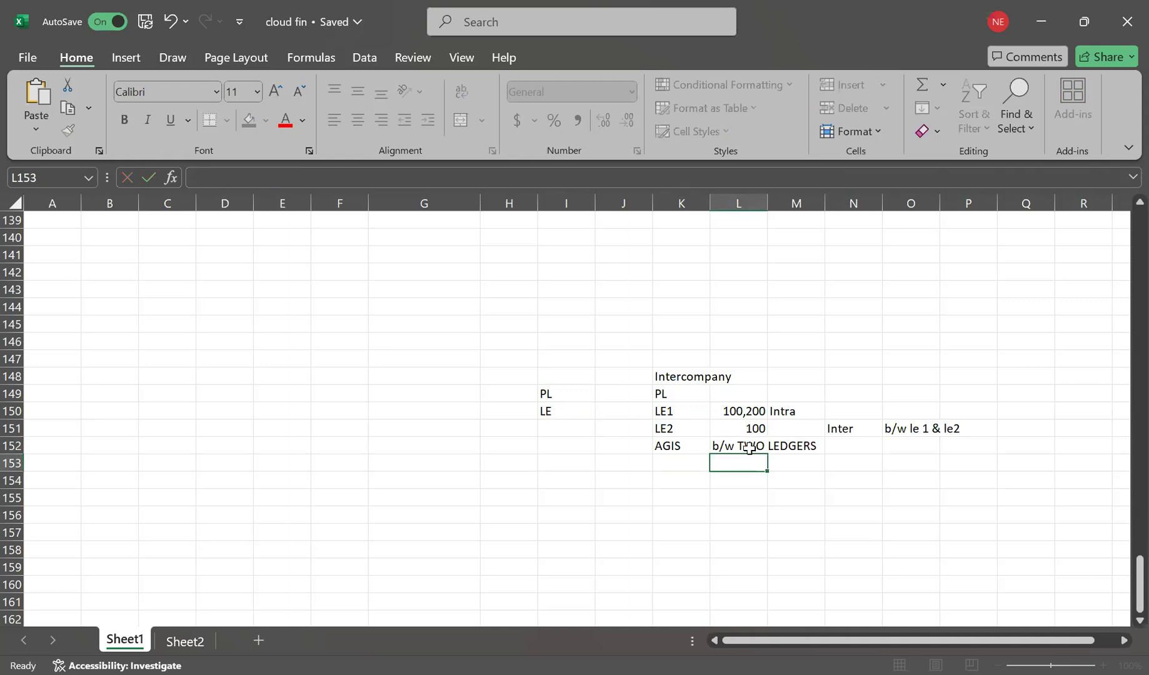
Highlight the I148:N152 intercompany notes block.
{"action": "left_click_drag", "start_coordinate": [553, 375], "coordinate": [956, 456]}
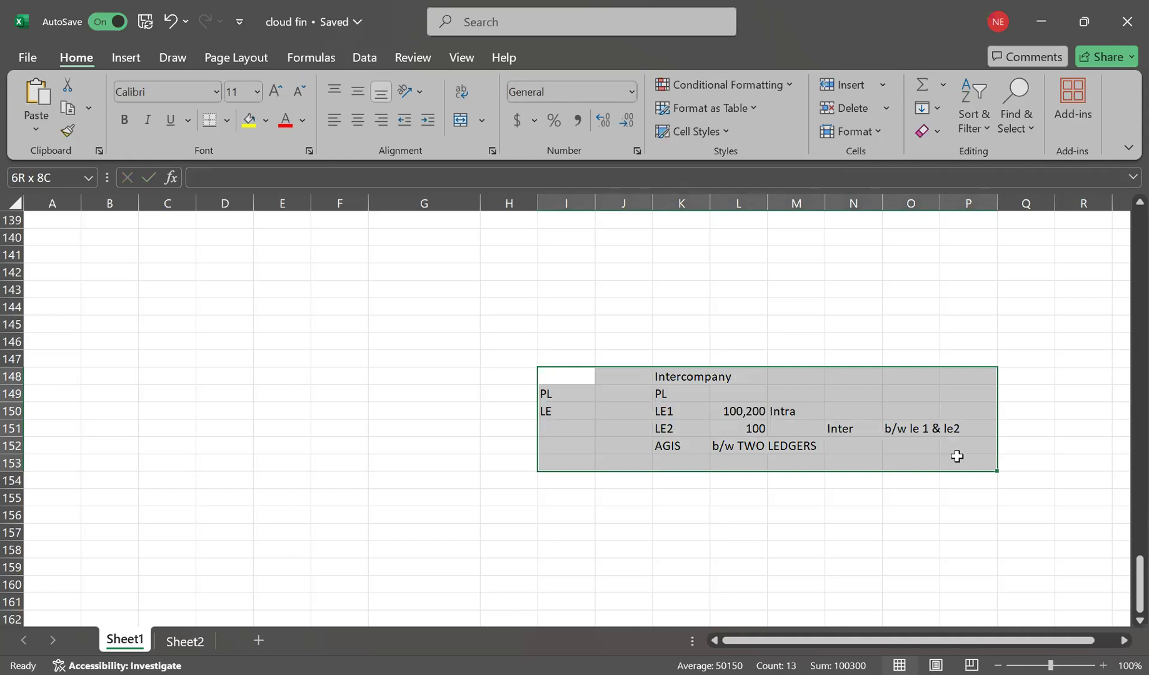
{"action": "left_click", "coordinate": [733, 512]}
{"action": "left_click_drag", "start_coordinate": [577, 377], "coordinate": [868, 445]}
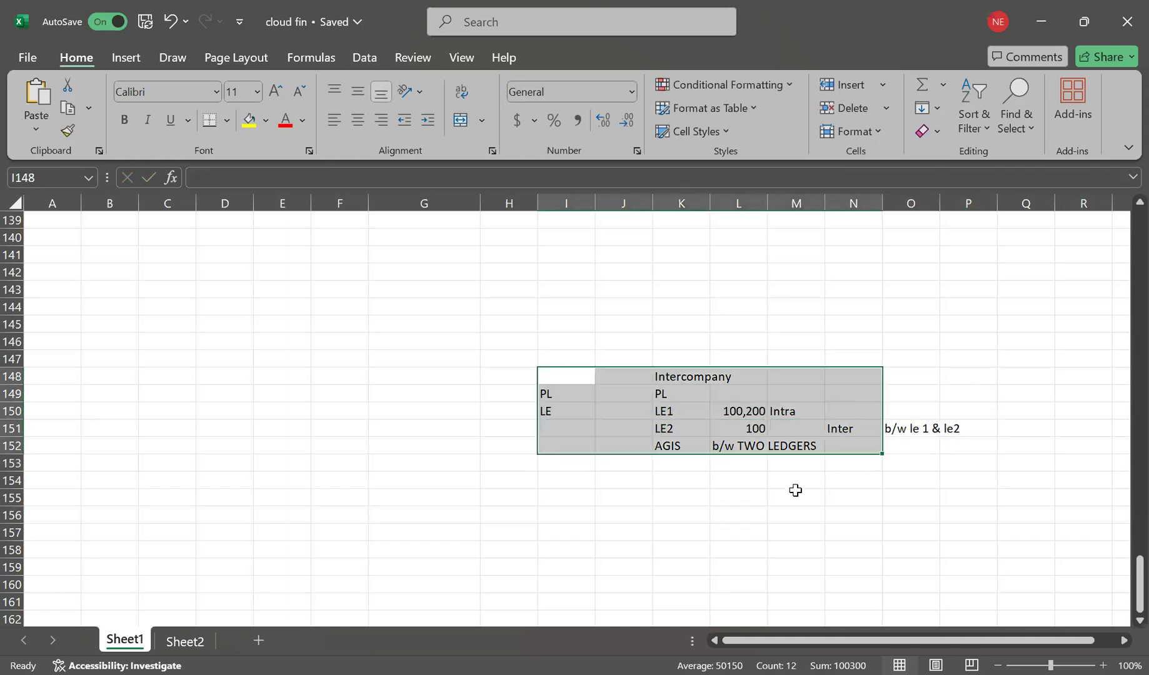
{"action": "left_click", "coordinate": [795, 490]}
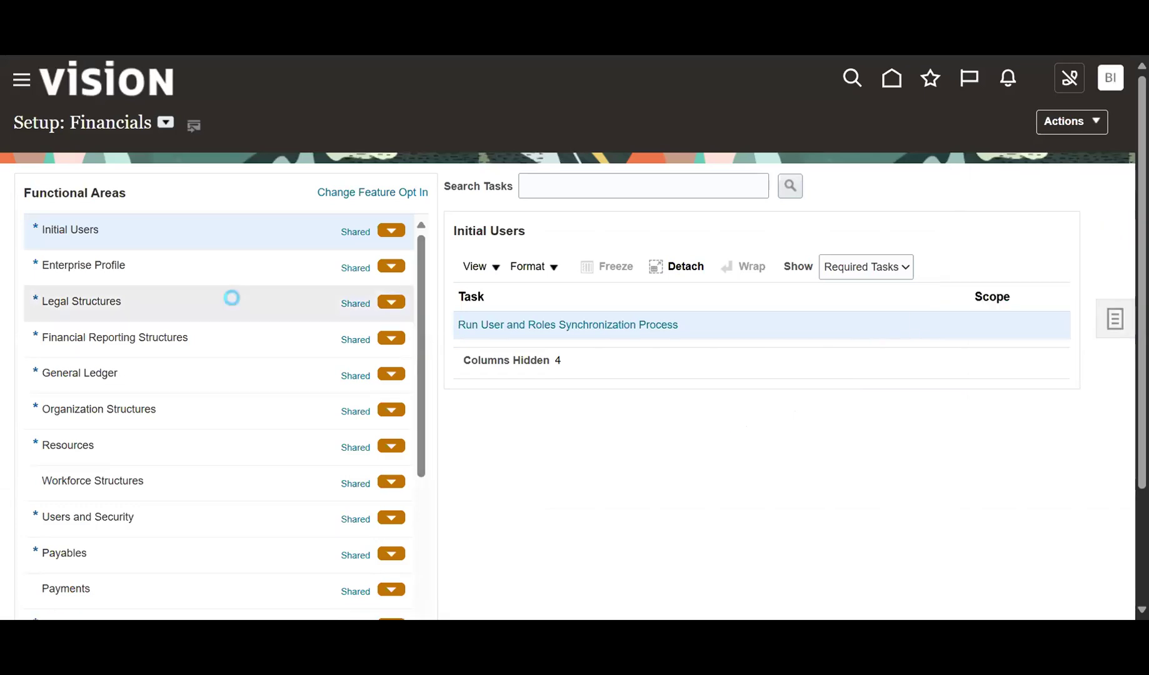
Pick the General Ledger functional area in Setup: Financials and launch Specify Ledger Options.
{"action": "scroll", "coordinate": [178, 360], "scroll_direction": "down", "scroll_amount": 5}
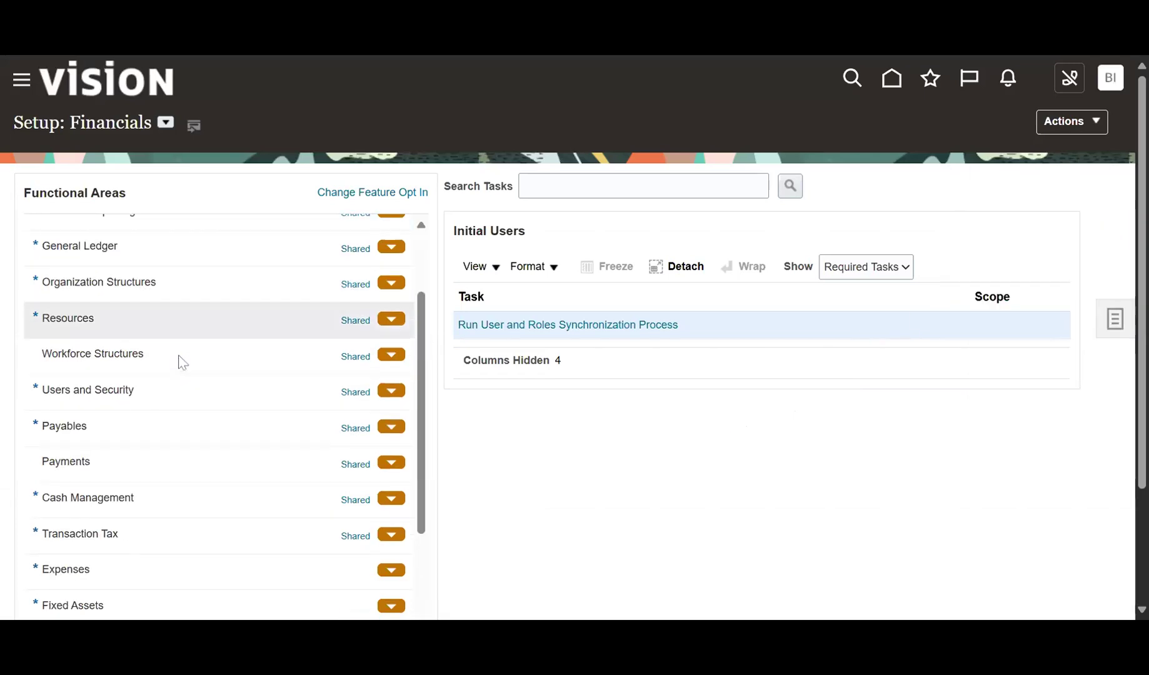
{"action": "left_click", "coordinate": [528, 185]}
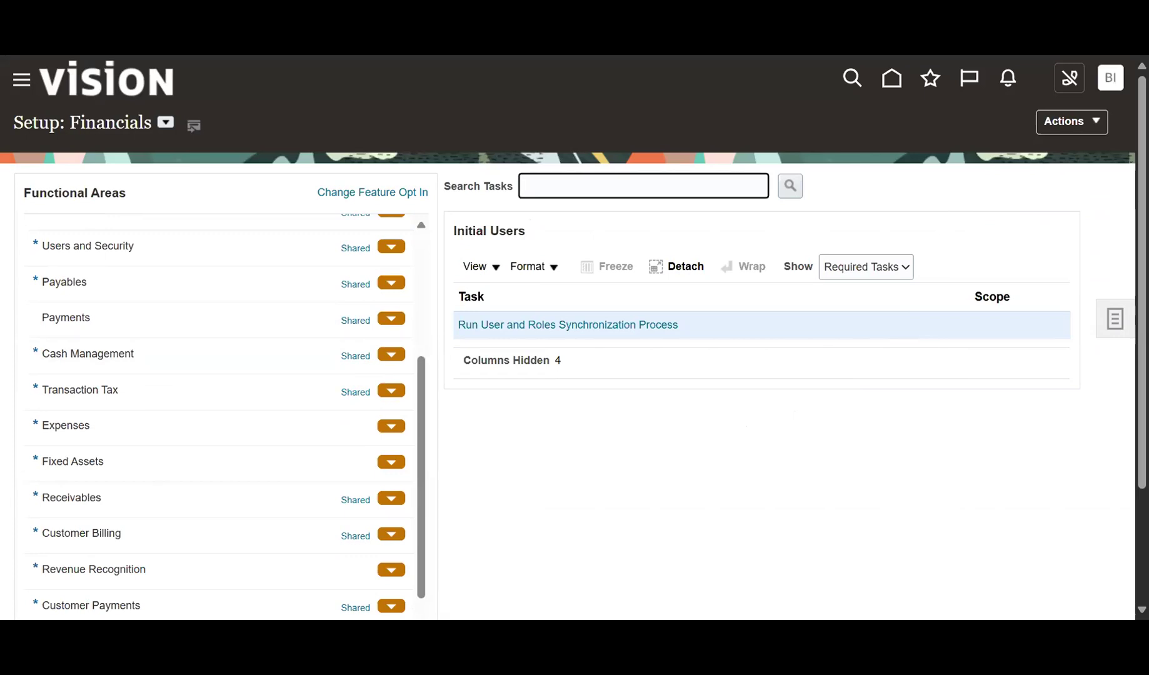
{"action": "scroll", "coordinate": [213, 415], "scroll_direction": "up", "scroll_amount": 5}
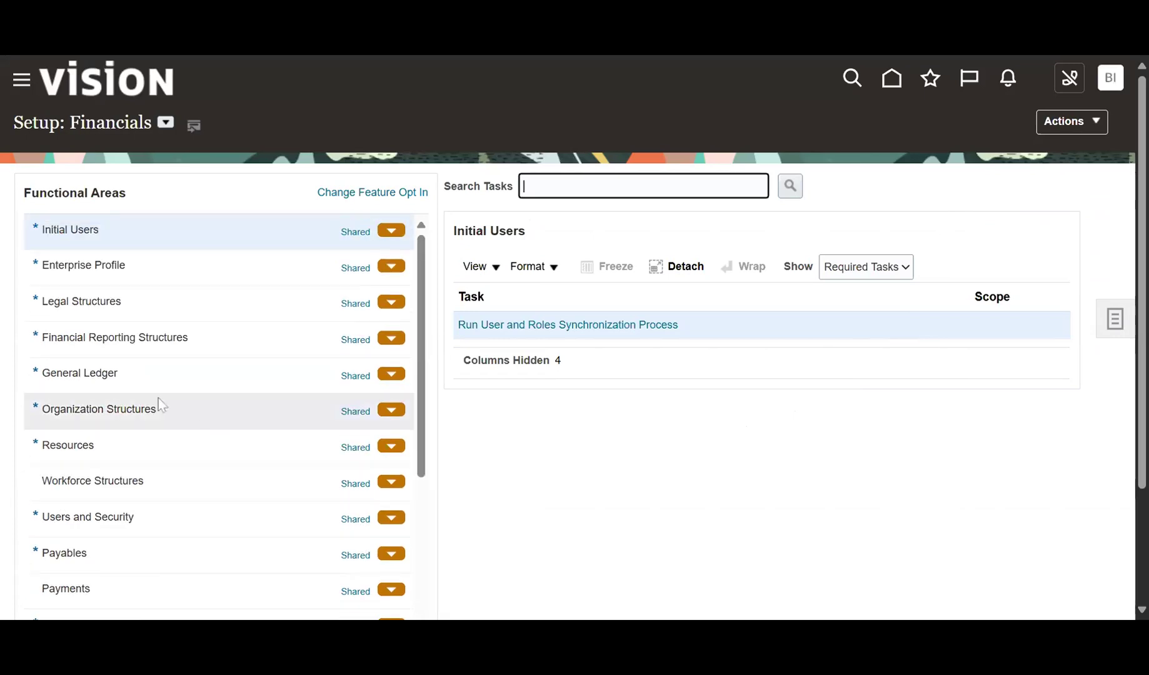
{"action": "left_click", "coordinate": [142, 375]}
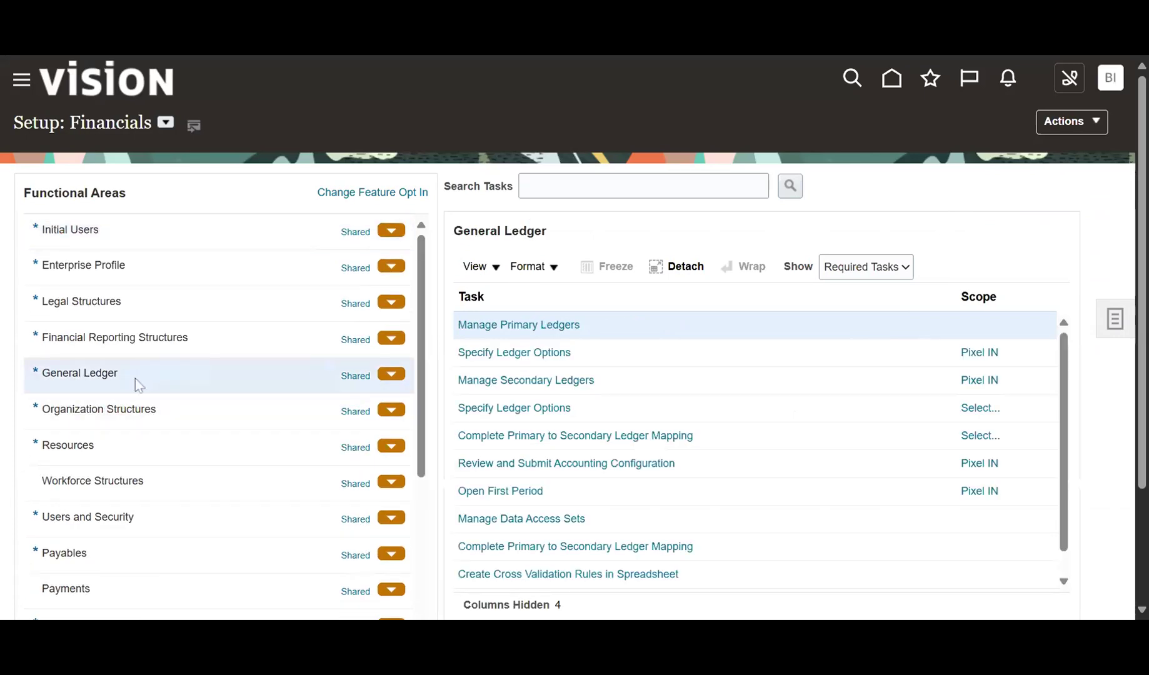
{"action": "left_click", "coordinate": [528, 353]}
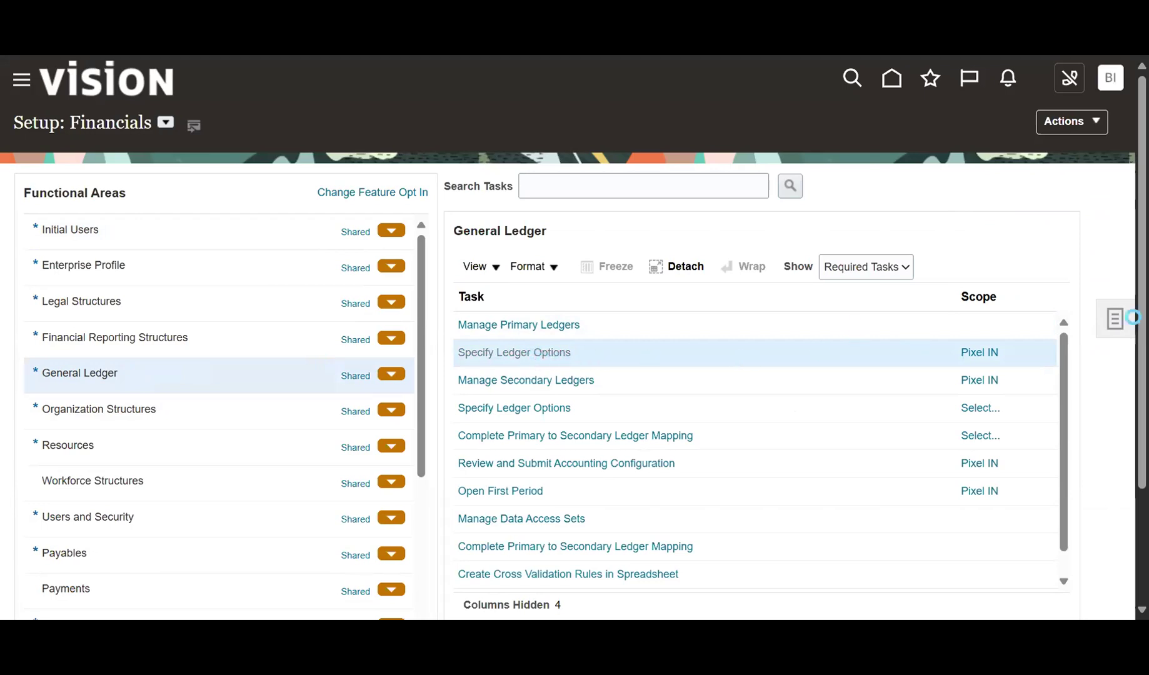
Replace the Pixel IN scope with US Primary Ledger, found by filtering primary ledgers by US.
{"action": "left_click", "coordinate": [1073, 134]}
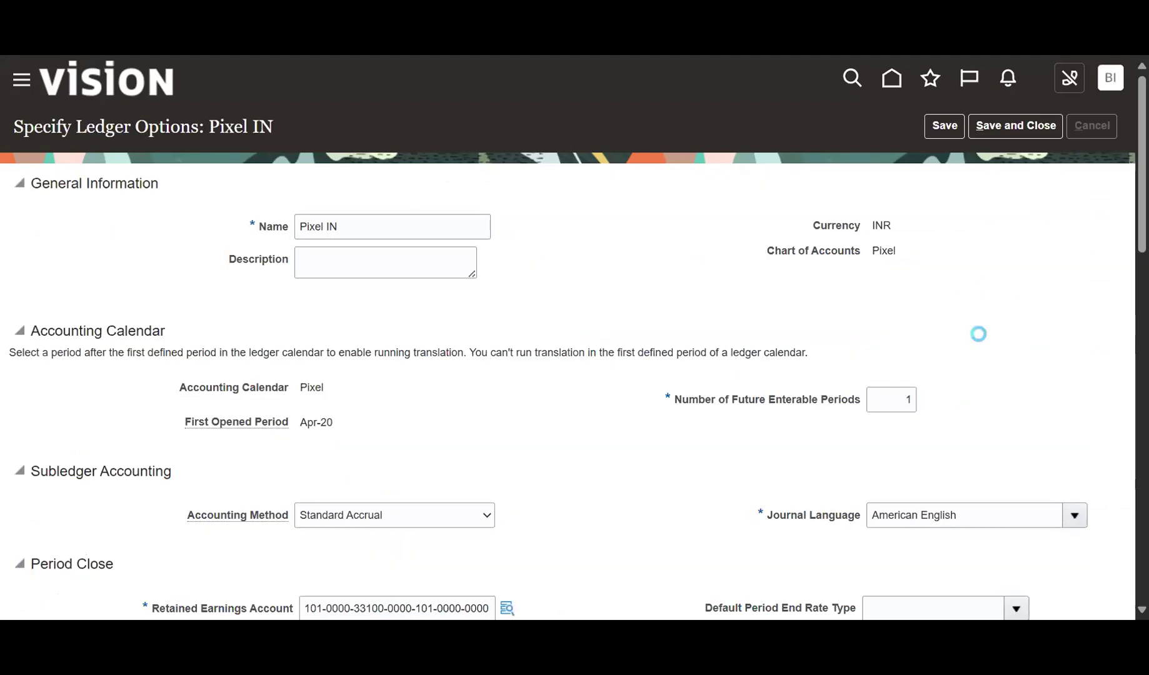
{"action": "left_click", "coordinate": [980, 329]}
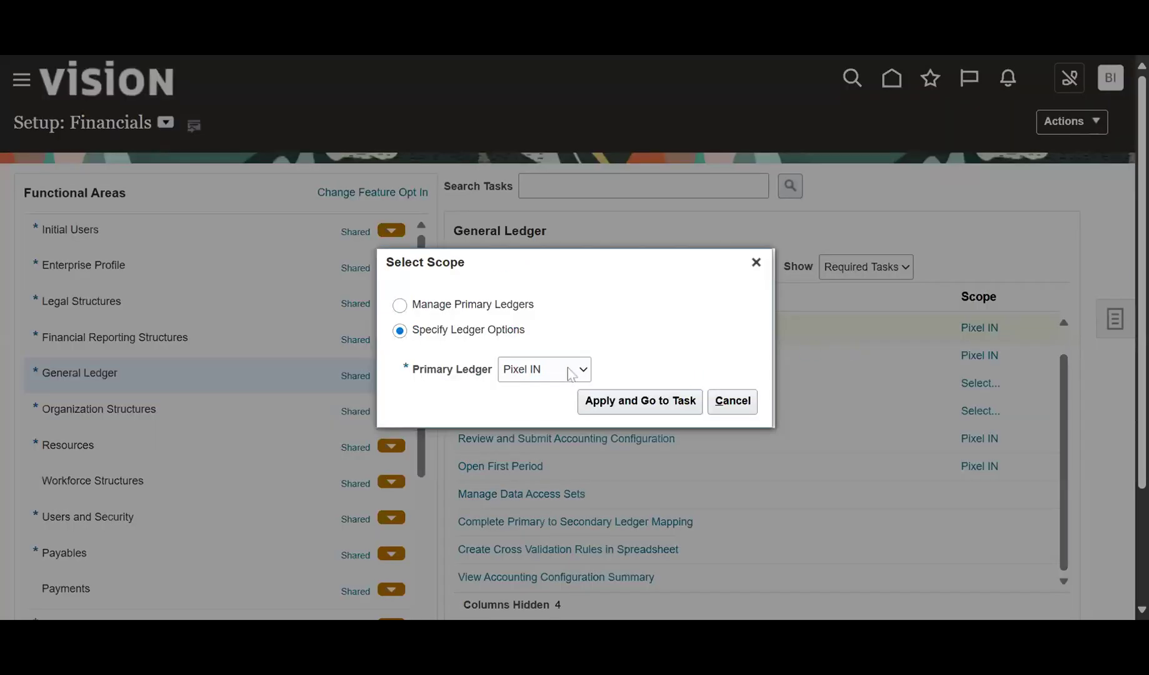
{"action": "left_click", "coordinate": [567, 369]}
{"action": "left_click", "coordinate": [552, 439]}
{"action": "left_click", "coordinate": [633, 402]}
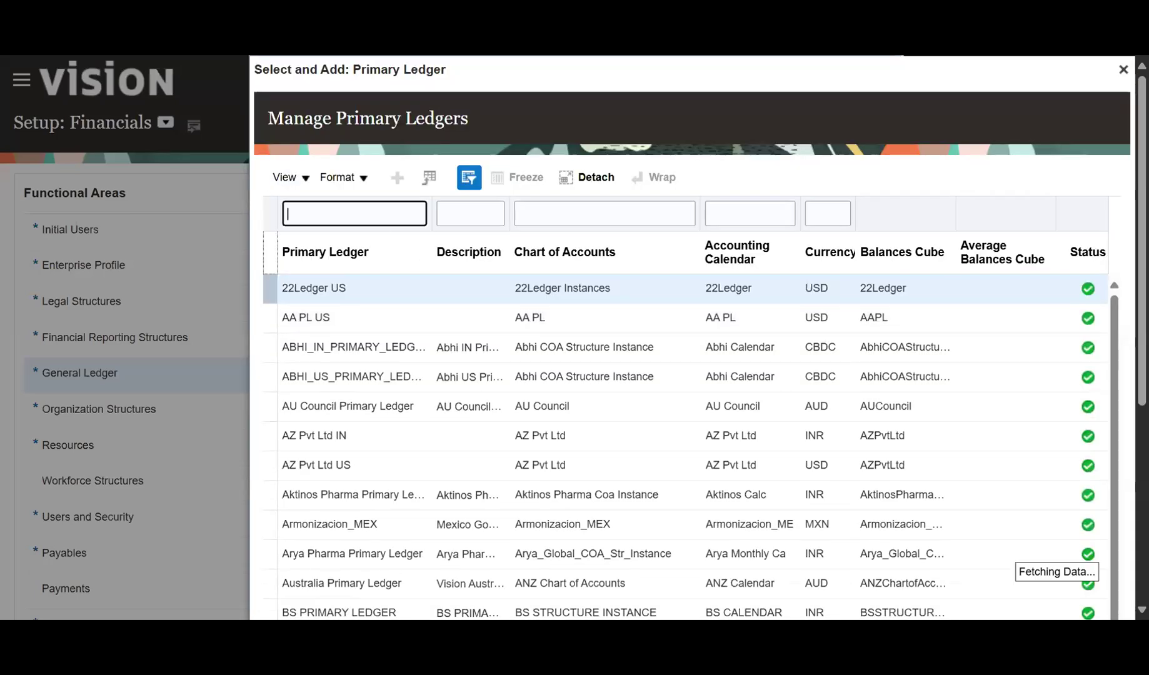
{"action": "type", "text": "BU"}
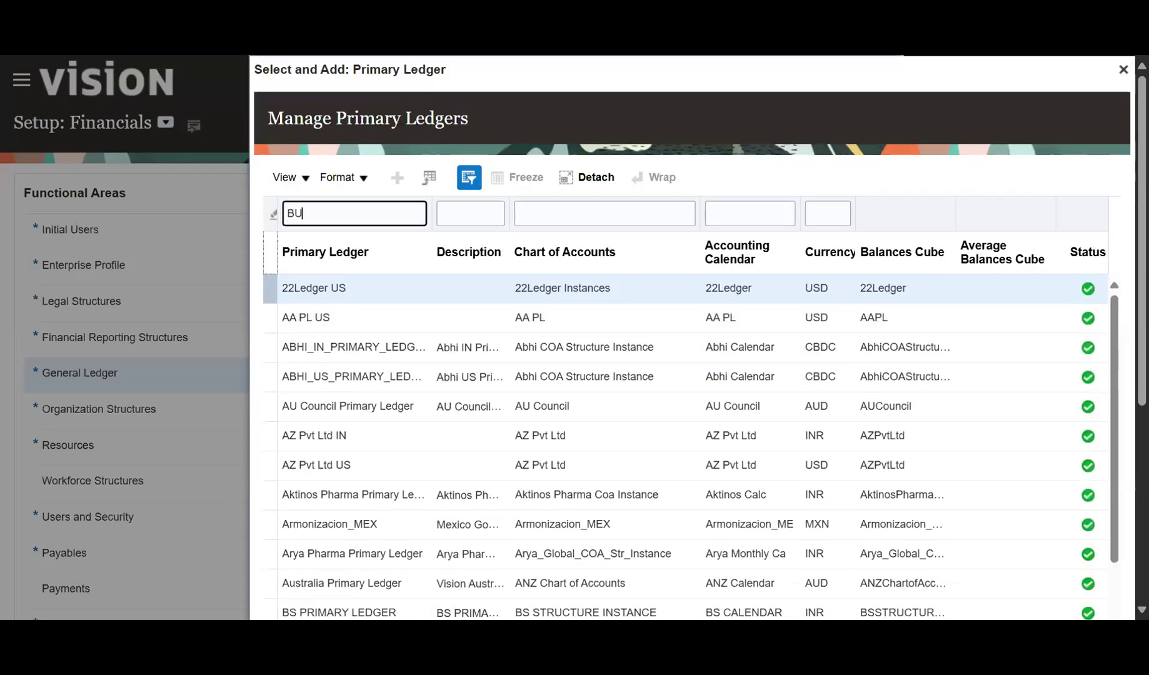
{"action": "key", "text": "Return"}
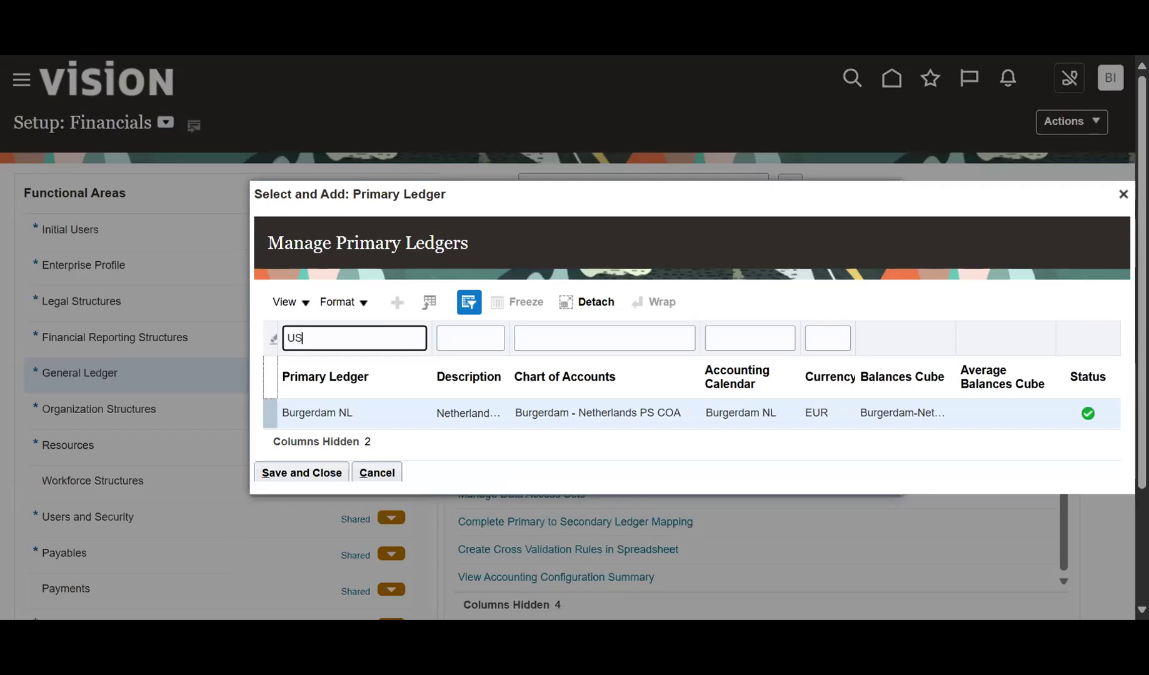
{"action": "key", "text": "Return"}
{"action": "left_click", "coordinate": [431, 412]}
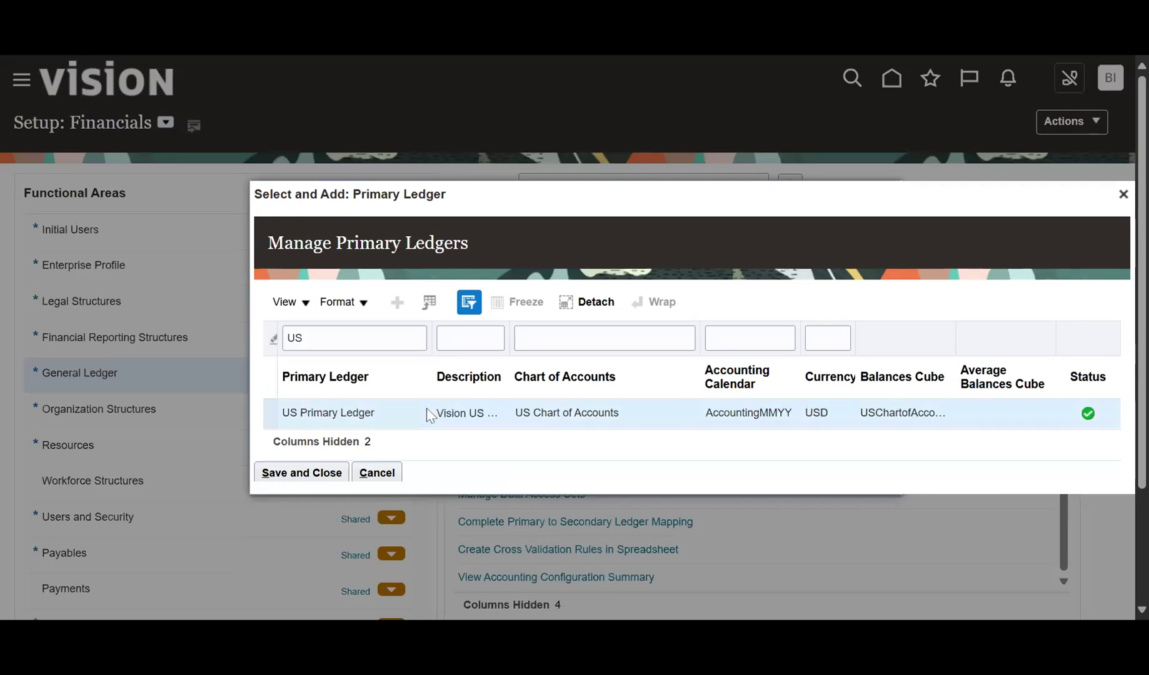
{"action": "left_click", "coordinate": [333, 477]}
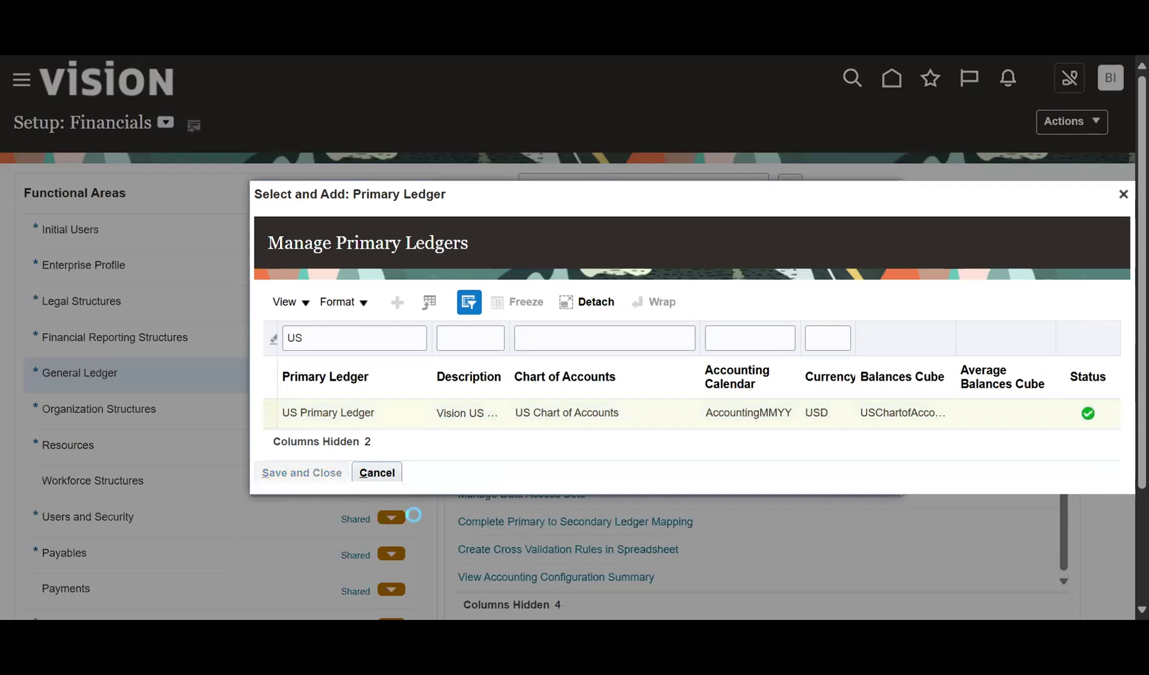
Confirm Enable intercompany accounting is checked for US Primary Ledger, then Save and Close.
{"action": "scroll", "coordinate": [549, 453], "scroll_direction": "down", "scroll_amount": 15}
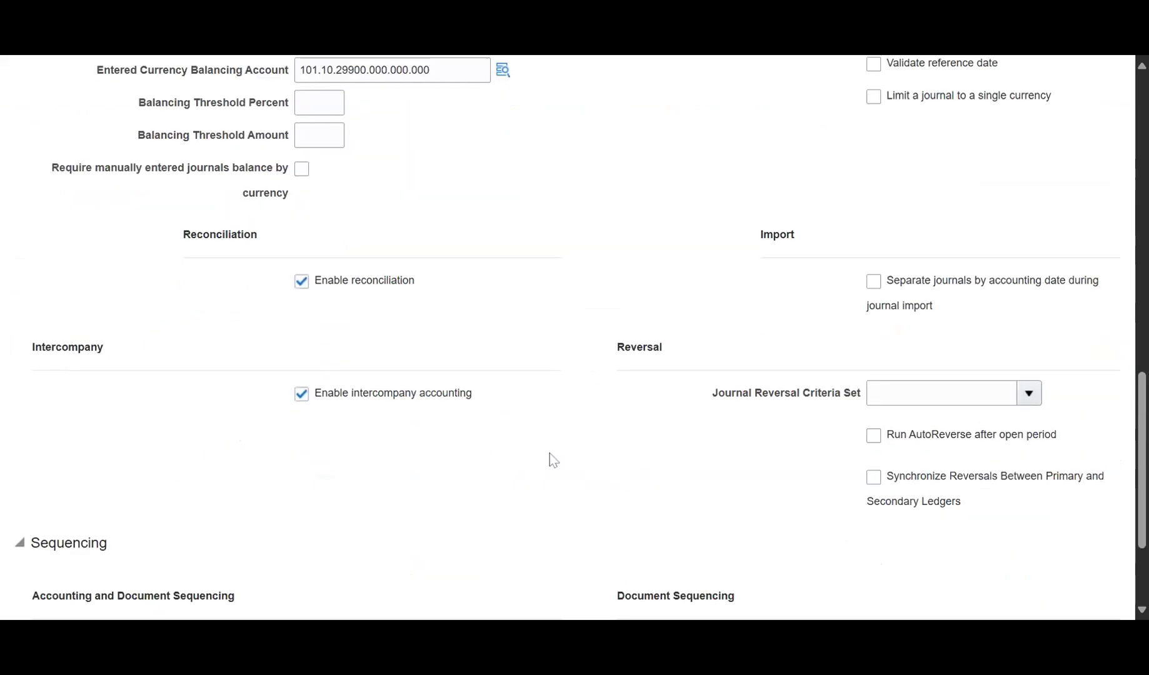
{"action": "scroll", "coordinate": [553, 461], "scroll_direction": "down", "scroll_amount": 1}
{"action": "left_click_drag", "start_coordinate": [318, 358], "coordinate": [453, 364]}
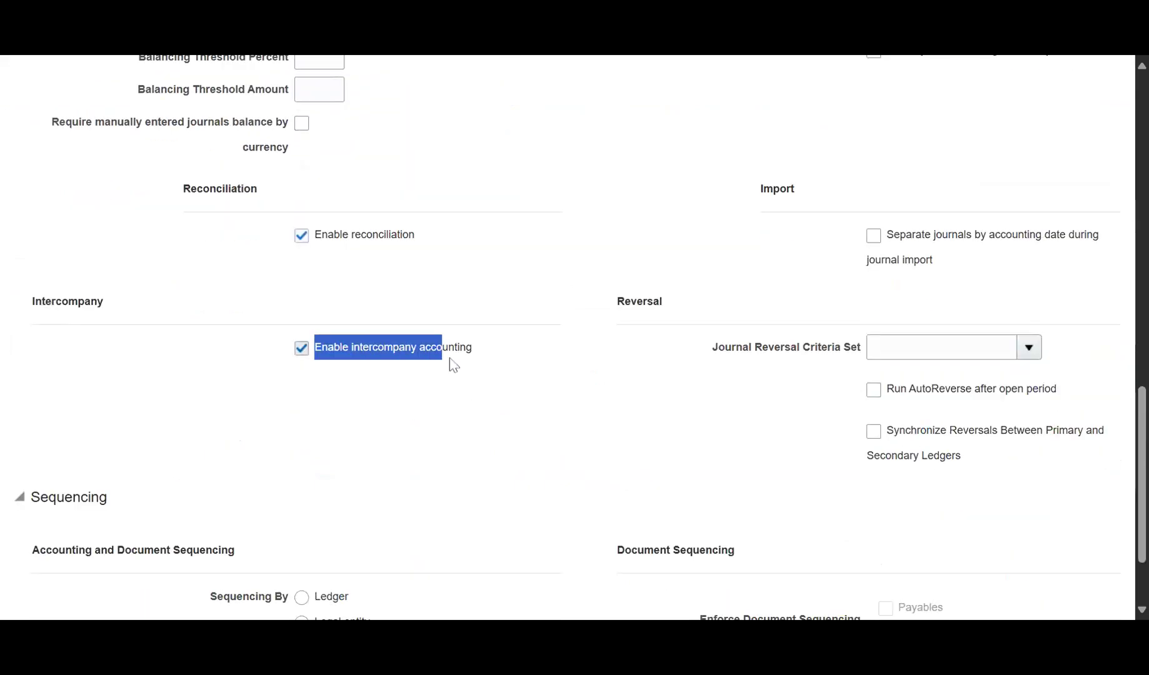
{"action": "left_click", "coordinate": [403, 390]}
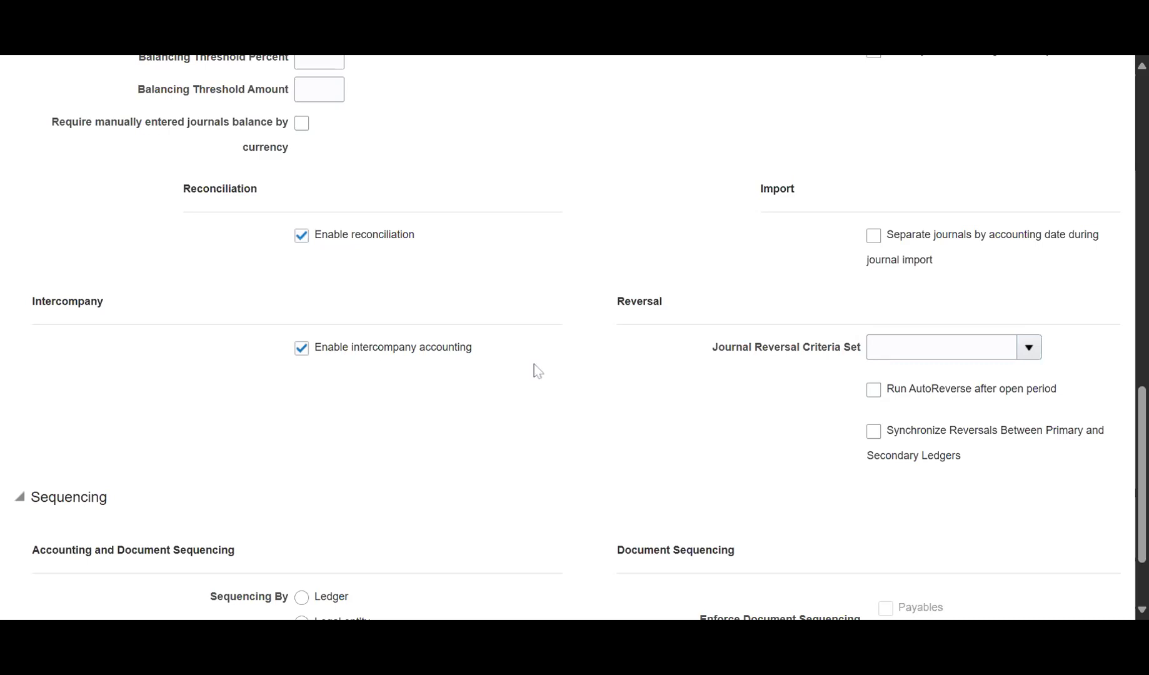
{"action": "scroll", "coordinate": [944, 471], "scroll_direction": "up", "scroll_amount": 20}
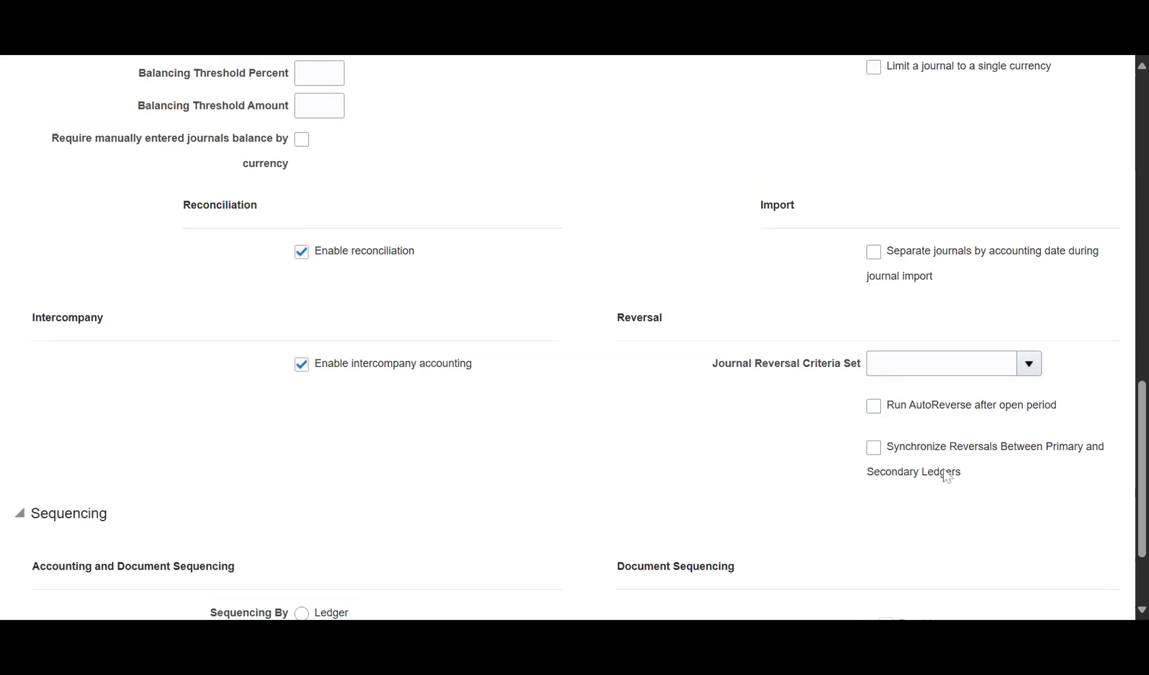
{"action": "left_click", "coordinate": [1003, 128]}
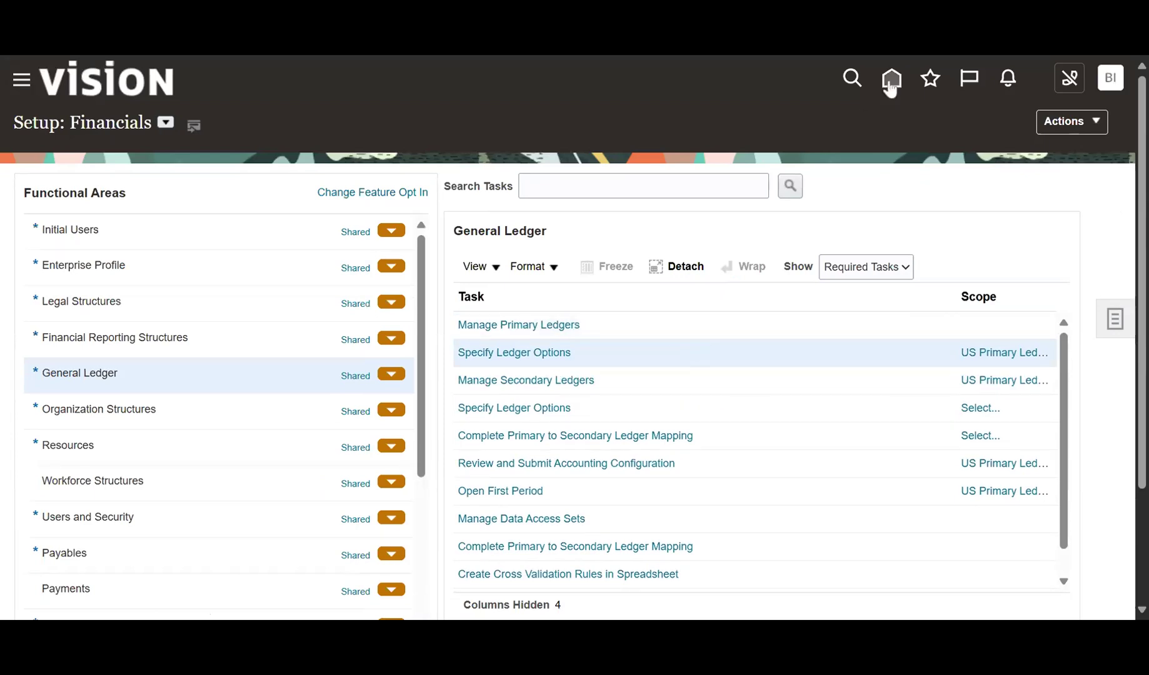
Open Manage Intercompany Balancing Rules from the Intercompany functional area's task list.
{"action": "left_click", "coordinate": [686, 186]}
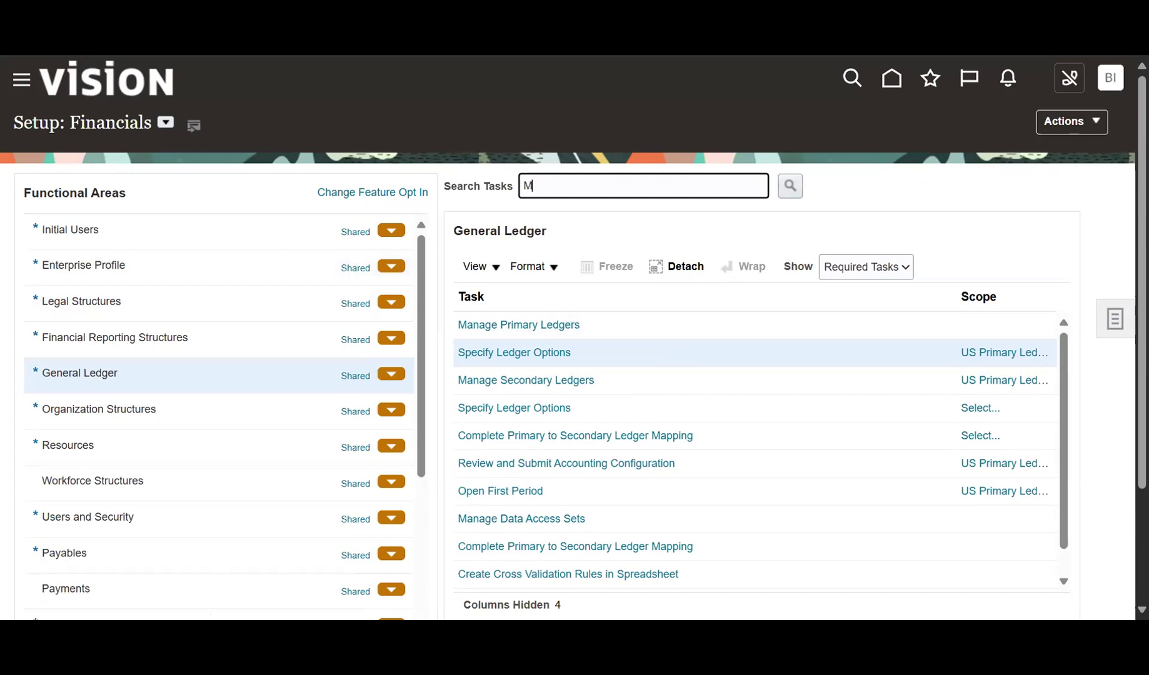
{"action": "left_click", "coordinate": [1147, 277]}
{"action": "scroll", "coordinate": [320, 448], "scroll_direction": "down", "scroll_amount": 10}
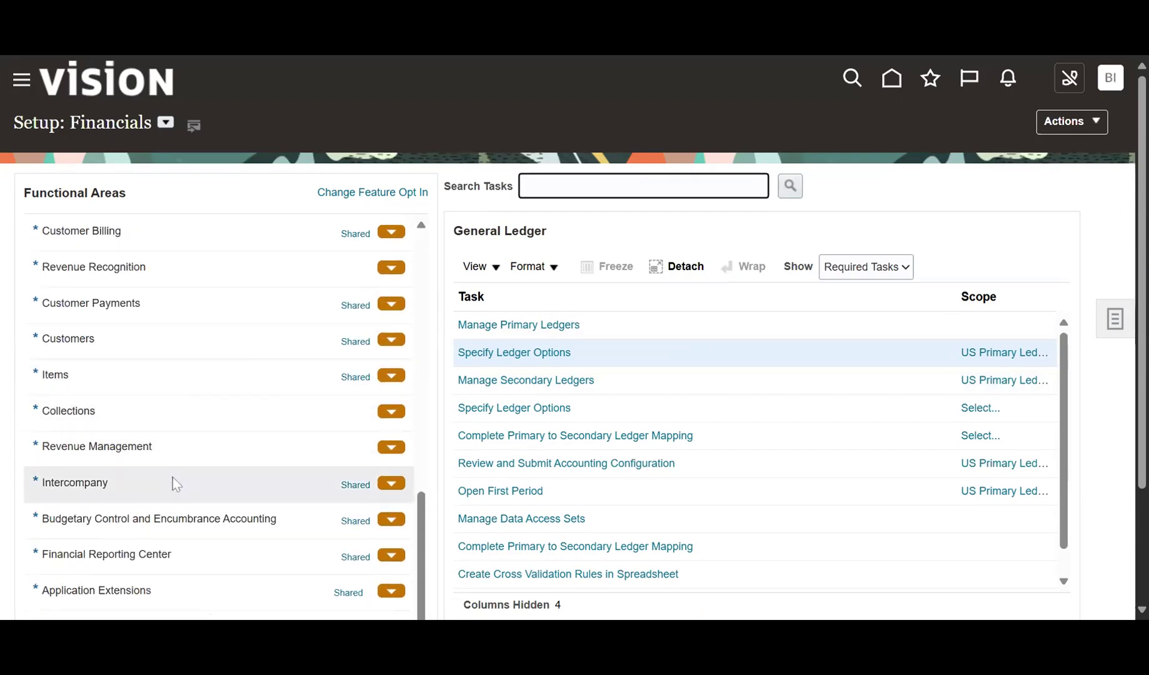
{"action": "left_click", "coordinate": [173, 478]}
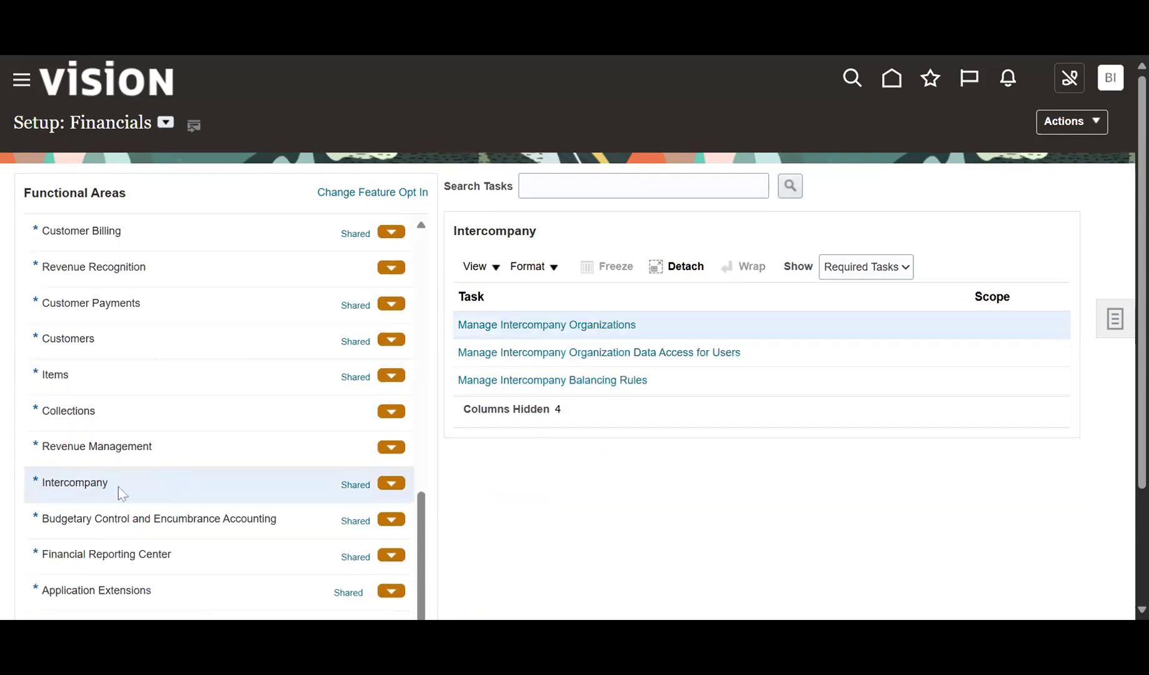
{"action": "double_click", "coordinate": [68, 484]}
{"action": "left_click", "coordinate": [575, 438]}
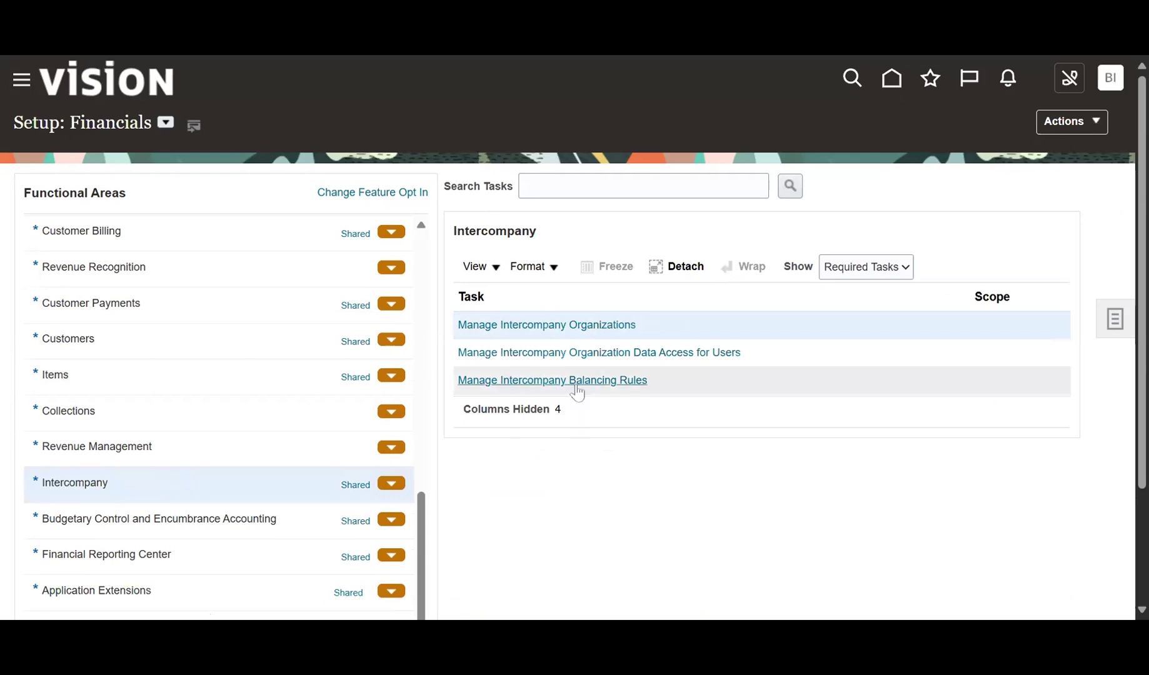
{"action": "left_click", "coordinate": [579, 383]}
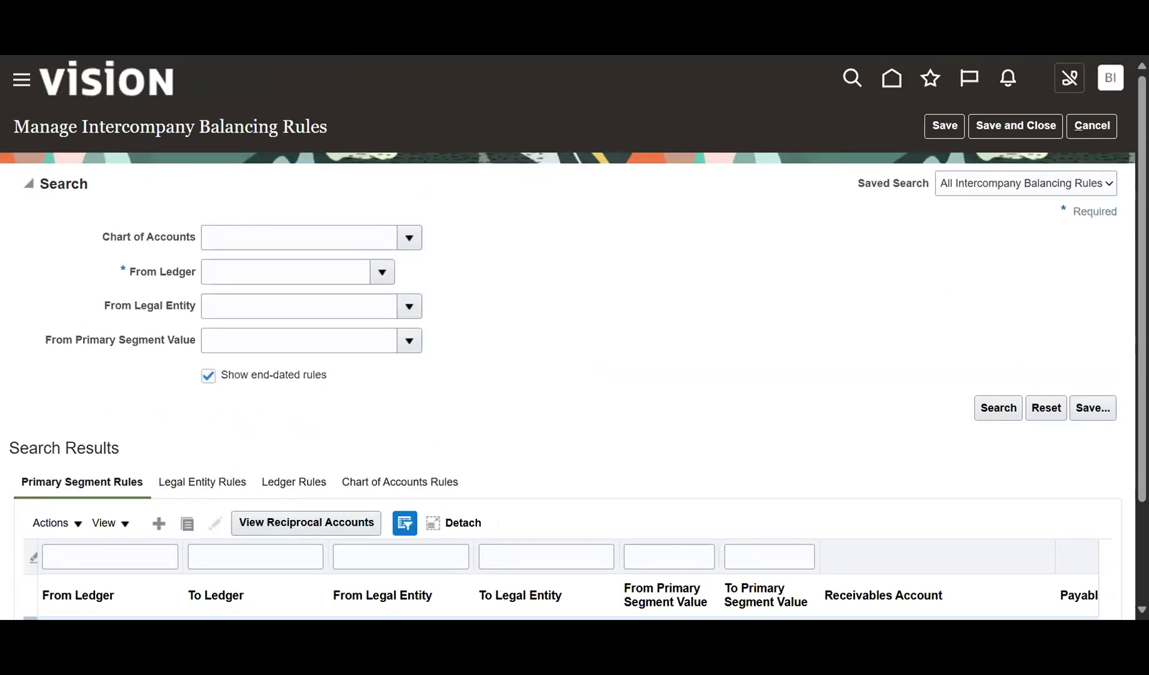
Review the Ledger Rules and Chart of Accounts Rules, filtering chart of accounts by 'us'.
{"action": "scroll", "coordinate": [309, 333], "scroll_direction": "down", "scroll_amount": 2}
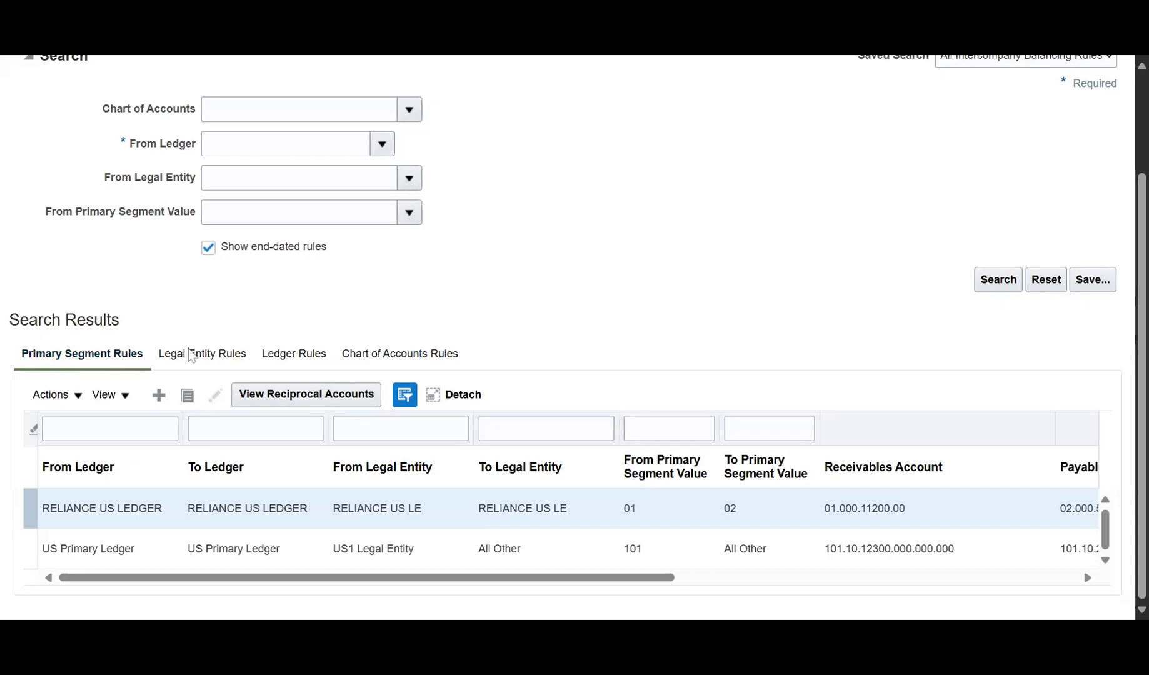
{"action": "left_click", "coordinate": [303, 355]}
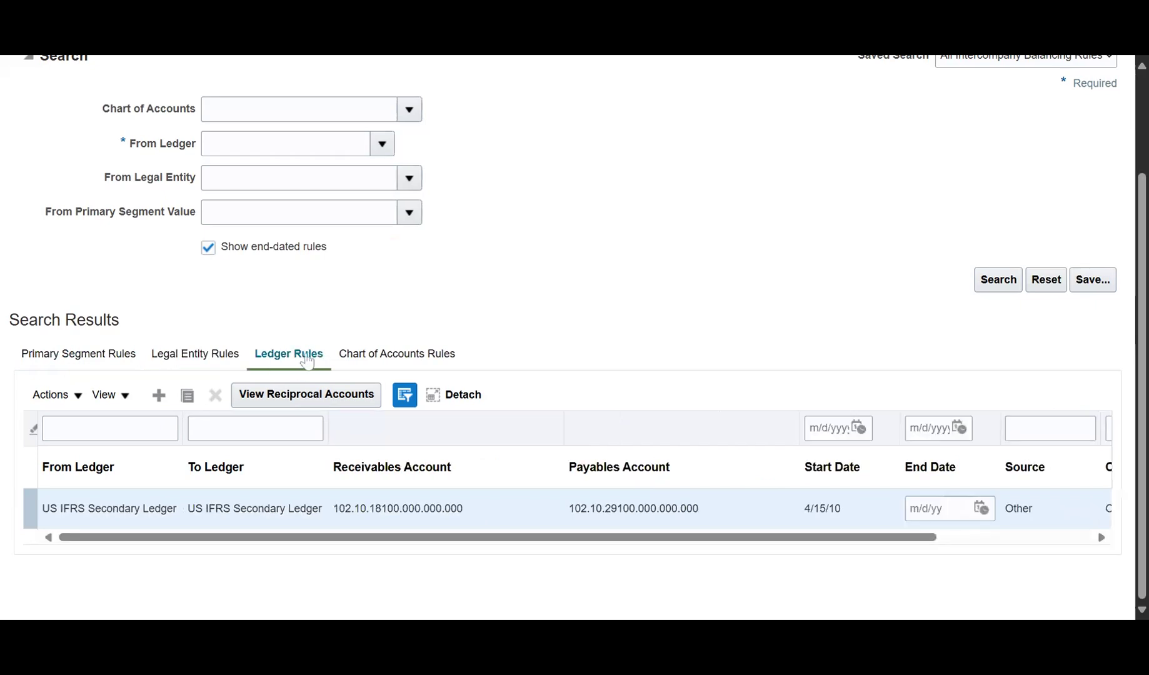
{"action": "left_click", "coordinate": [403, 357]}
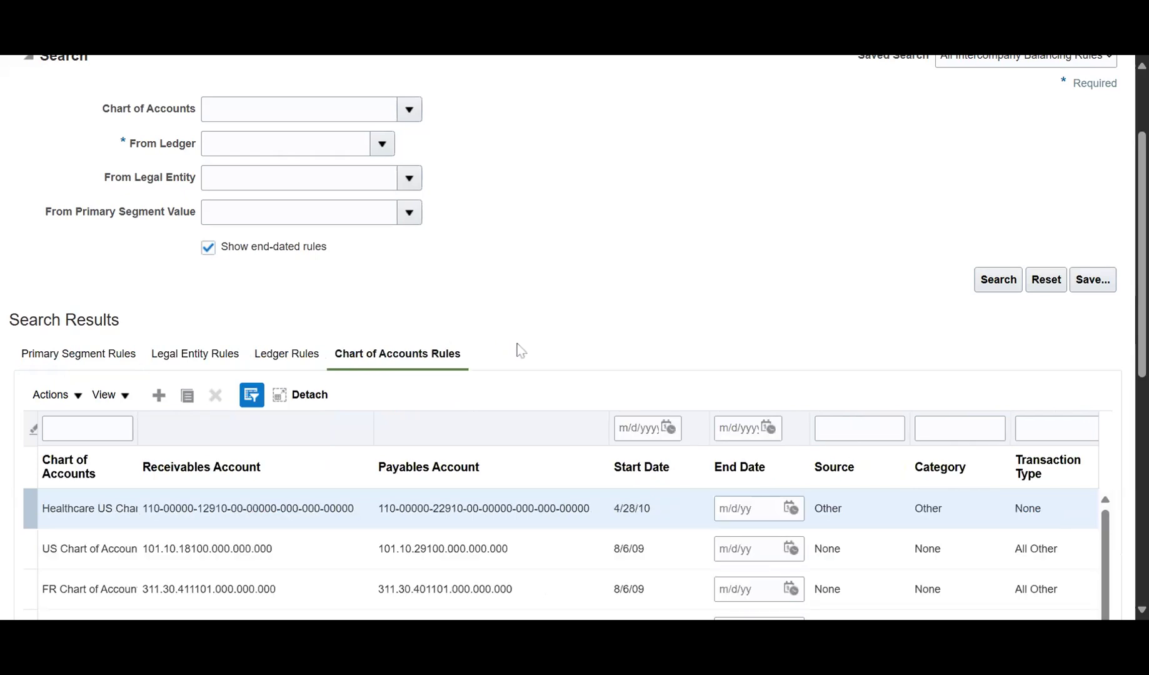
{"action": "scroll", "coordinate": [518, 345], "scroll_direction": "down", "scroll_amount": 4}
{"action": "scroll", "coordinate": [326, 384], "scroll_direction": "up", "scroll_amount": 4}
{"action": "left_click", "coordinate": [87, 429]}
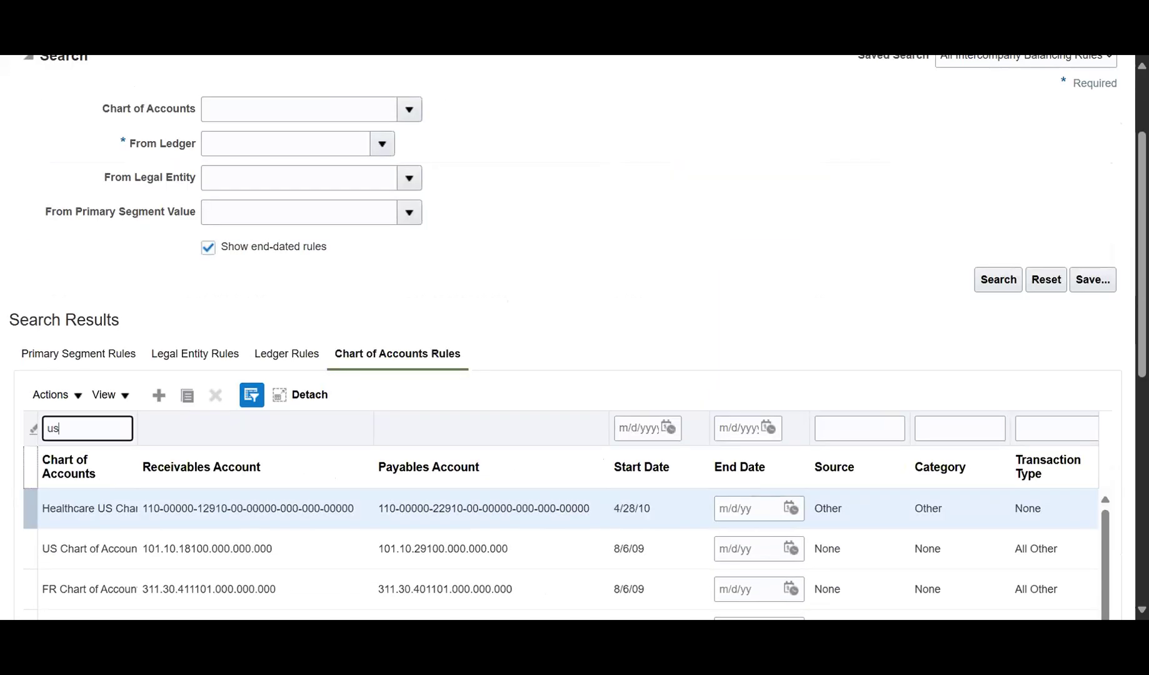
{"action": "key", "text": "Return"}
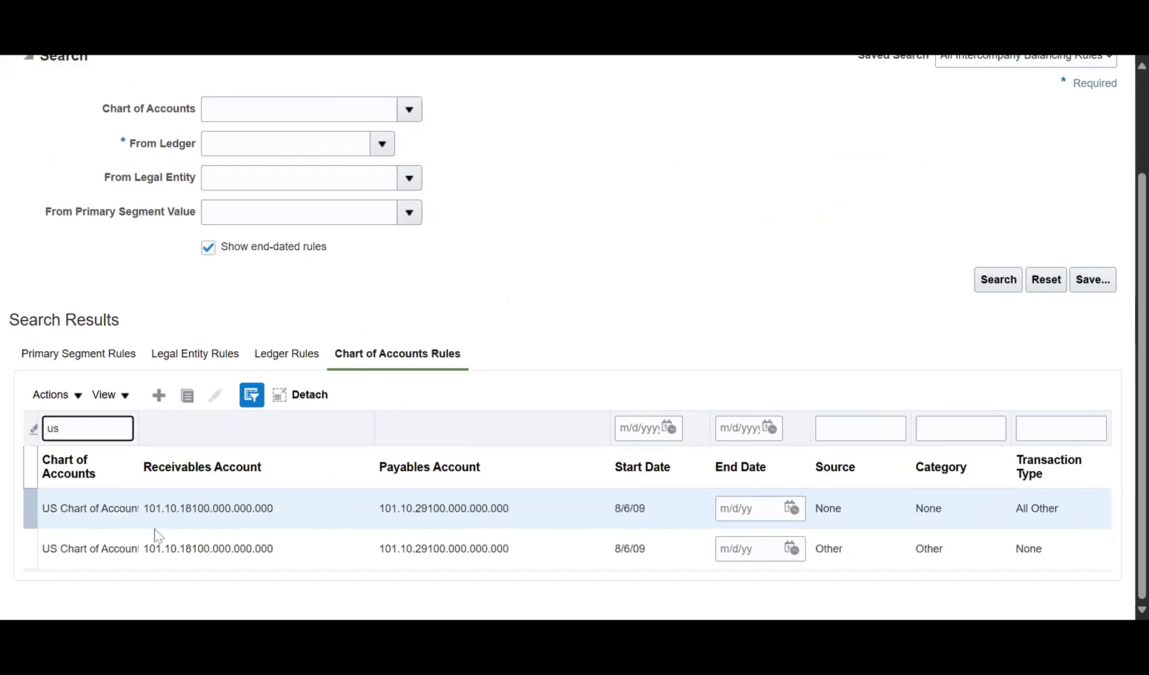
{"action": "key", "text": "Tab"}
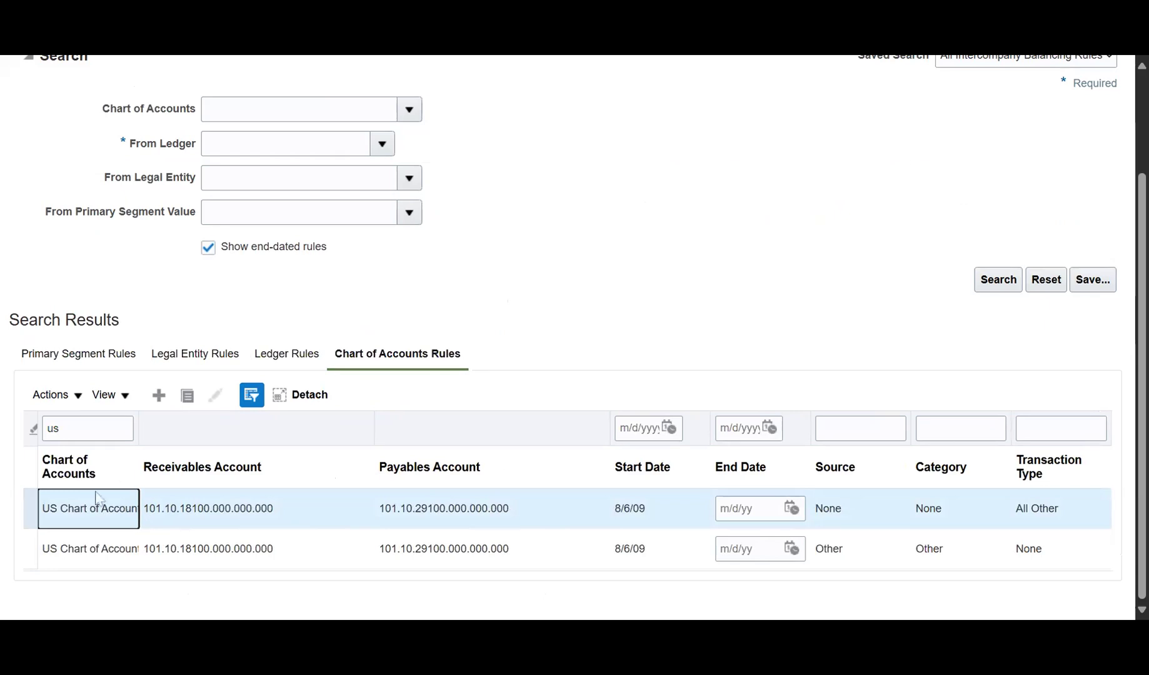
Start a new chart of accounts balancing rule.
{"action": "scroll", "coordinate": [361, 344], "scroll_direction": "up", "scroll_amount": 3}
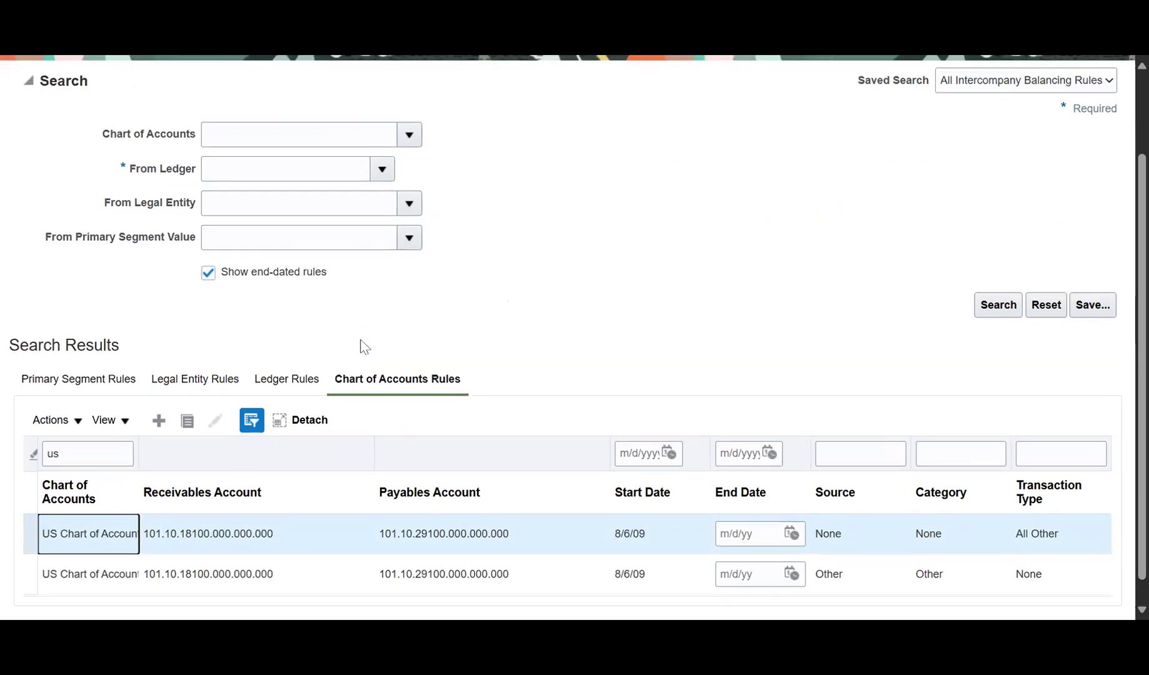
{"action": "scroll", "coordinate": [375, 319], "scroll_direction": "down", "scroll_amount": 2}
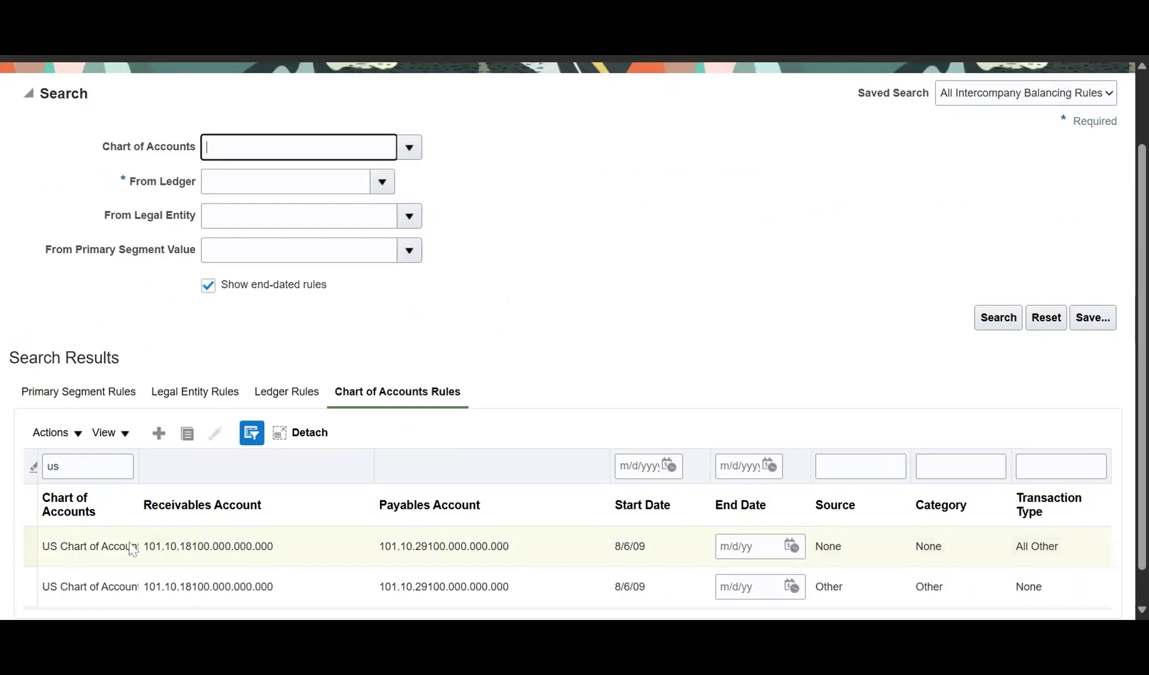
{"action": "scroll", "coordinate": [133, 545], "scroll_direction": "down", "scroll_amount": 1}
{"action": "left_click", "coordinate": [159, 395]}
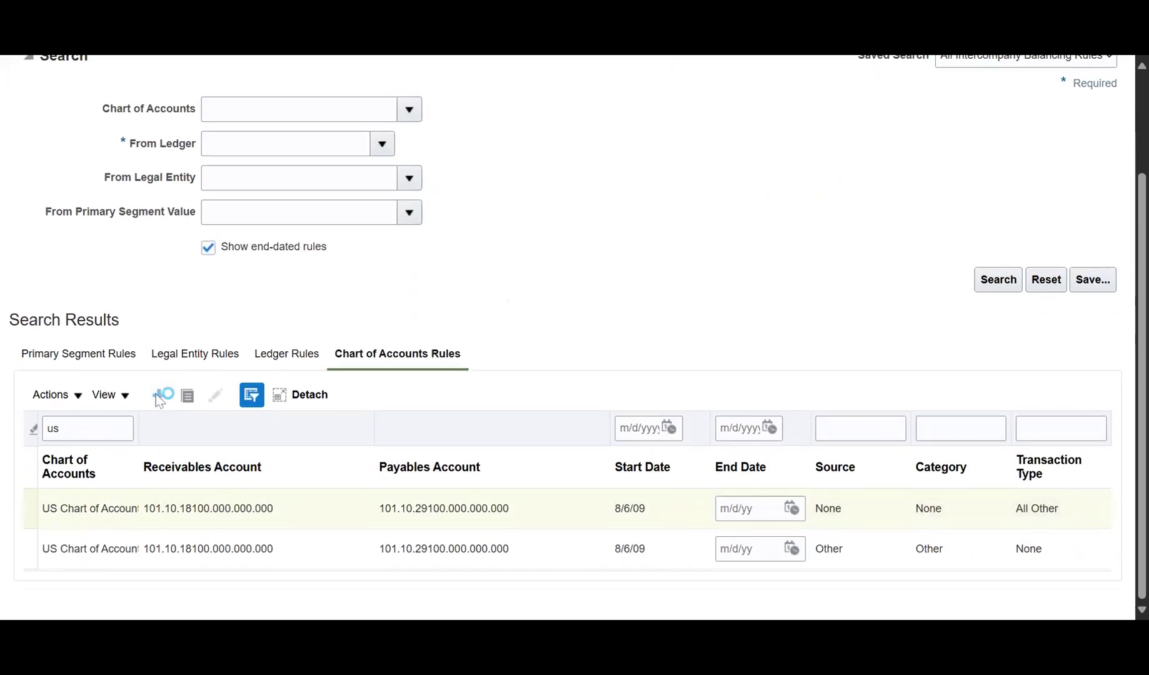
{"action": "scroll", "coordinate": [208, 273], "scroll_direction": "down", "scroll_amount": 2}
Choose US Chart of Accounts for the new balancing rule.
{"action": "scroll", "coordinate": [428, 302], "scroll_direction": "up", "scroll_amount": 2}
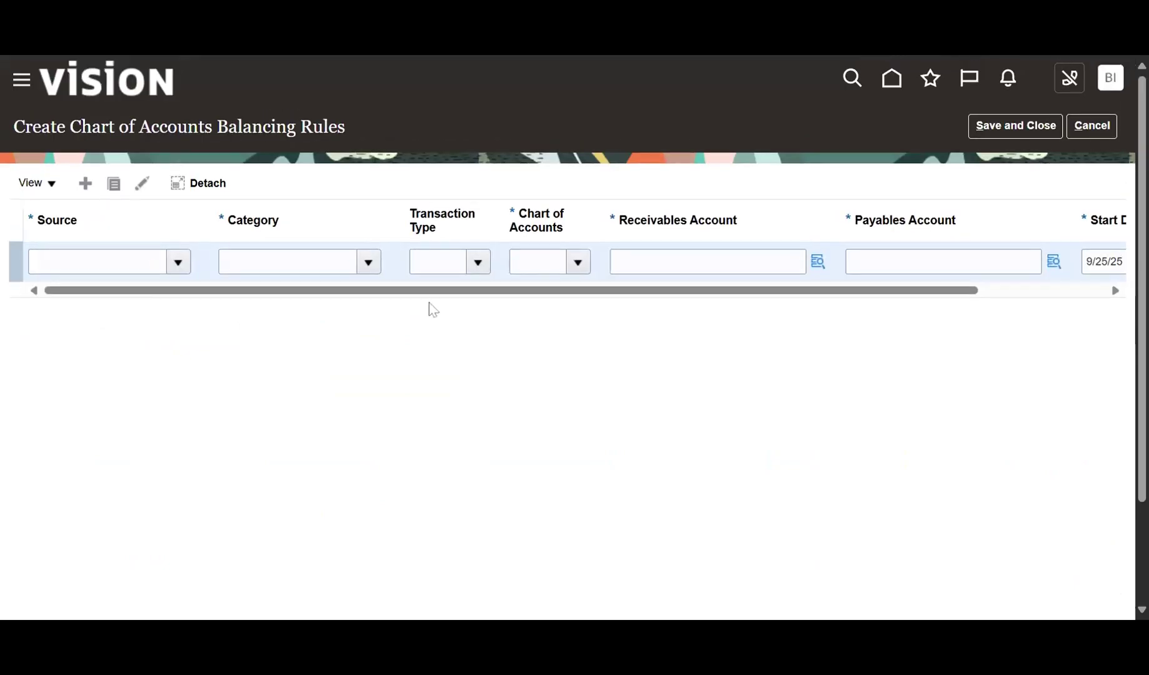
{"action": "left_click_drag", "start_coordinate": [433, 291], "coordinate": [536, 297]}
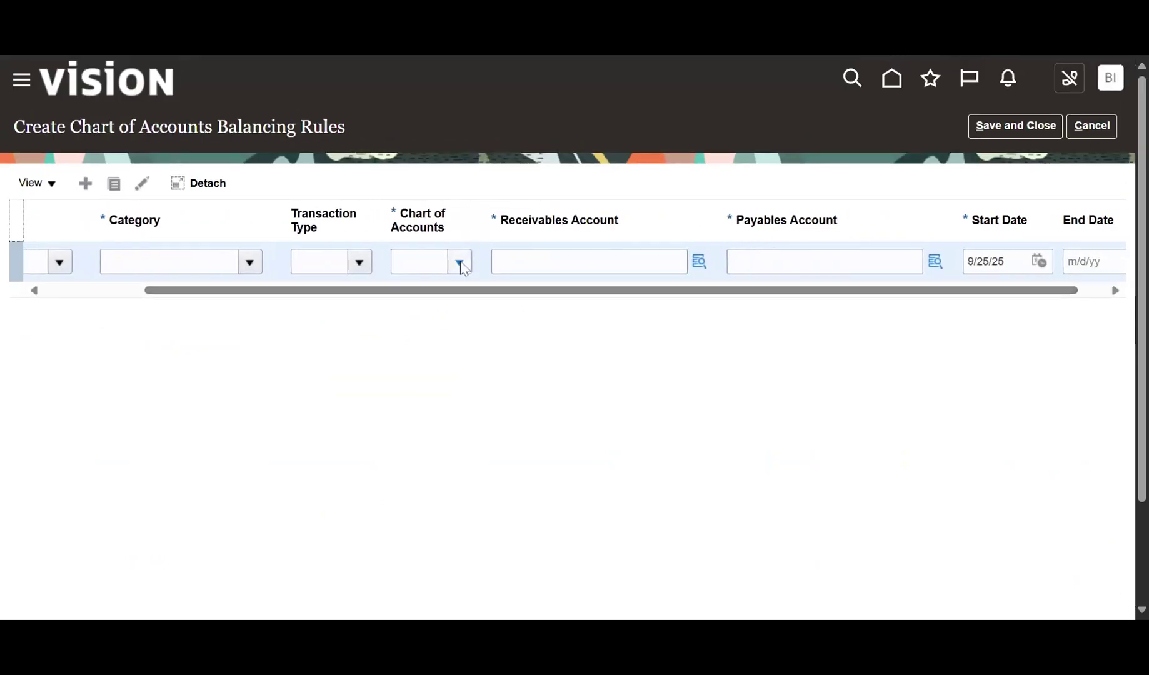
{"action": "left_click", "coordinate": [459, 262]}
{"action": "left_click", "coordinate": [247, 348]}
{"action": "left_click", "coordinate": [419, 262]}
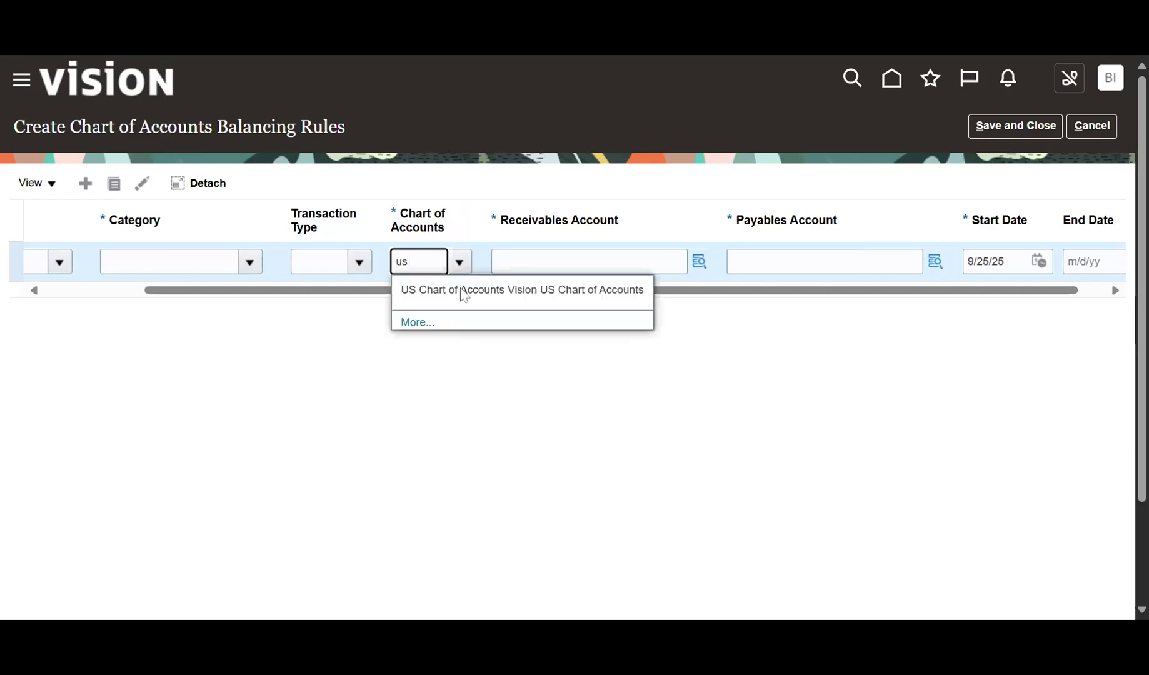
{"action": "left_click", "coordinate": [414, 300]}
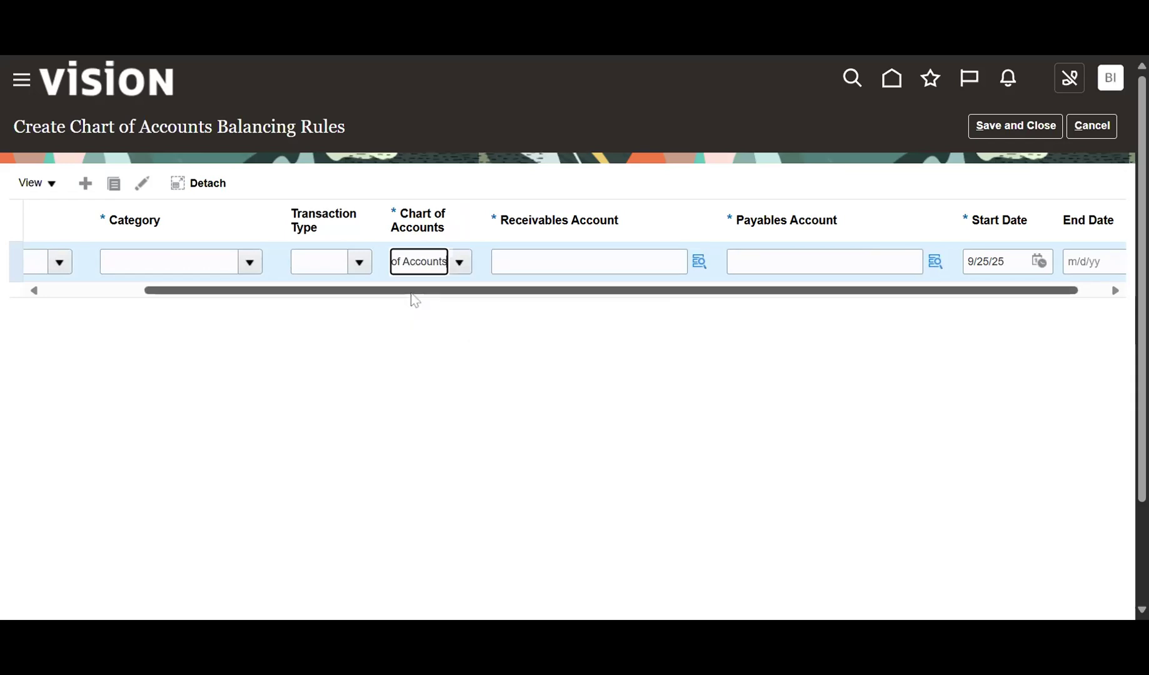
{"action": "left_click_drag", "start_coordinate": [390, 291], "coordinate": [248, 295]}
Set the rule's Source to Other.
{"action": "left_click", "coordinate": [139, 262]}
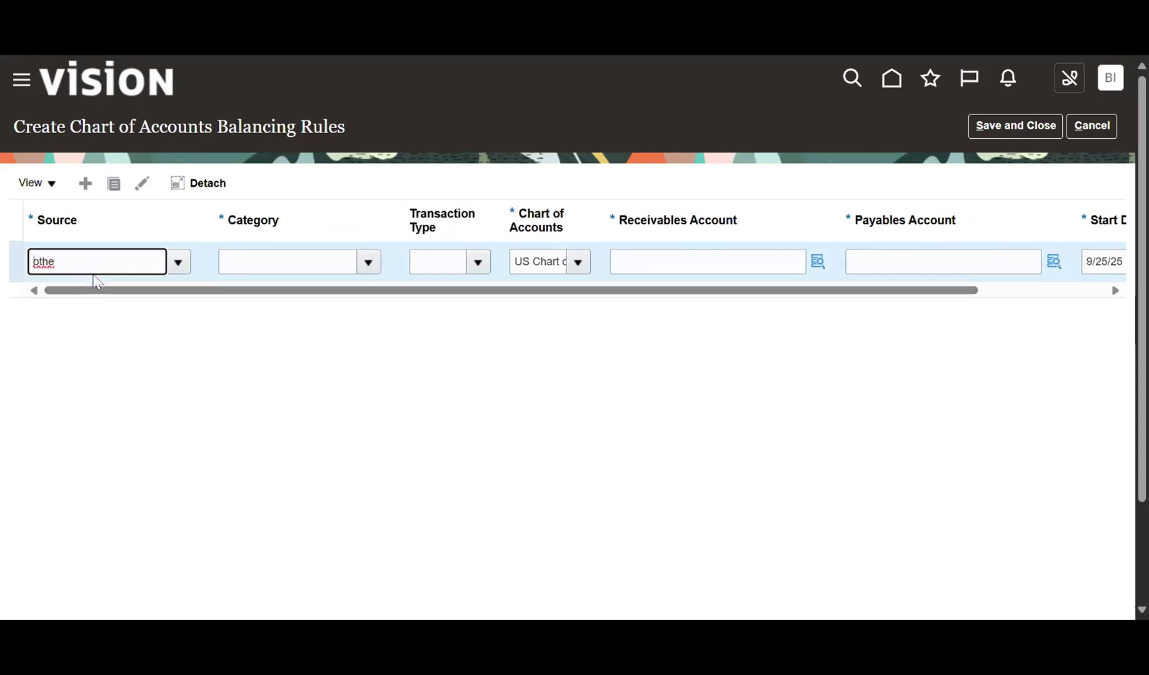
{"action": "left_click", "coordinate": [178, 262]}
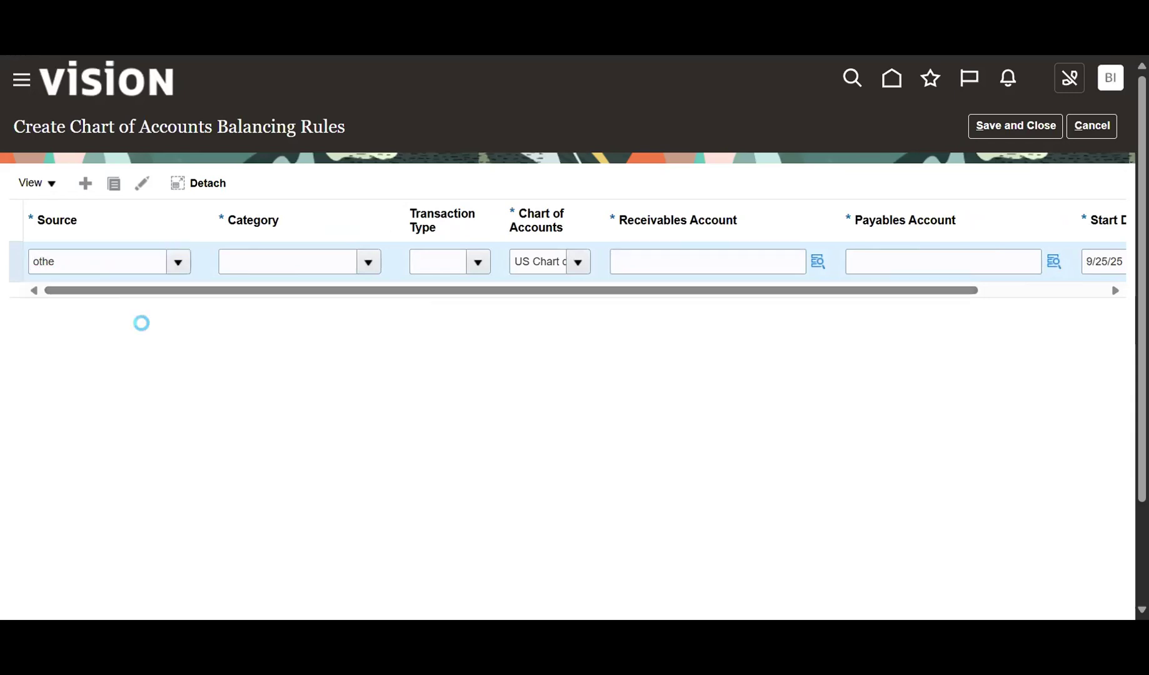
{"action": "scroll", "coordinate": [150, 375], "scroll_direction": "down", "scroll_amount": 5}
{"action": "scroll", "coordinate": [136, 387], "scroll_direction": "down", "scroll_amount": 1}
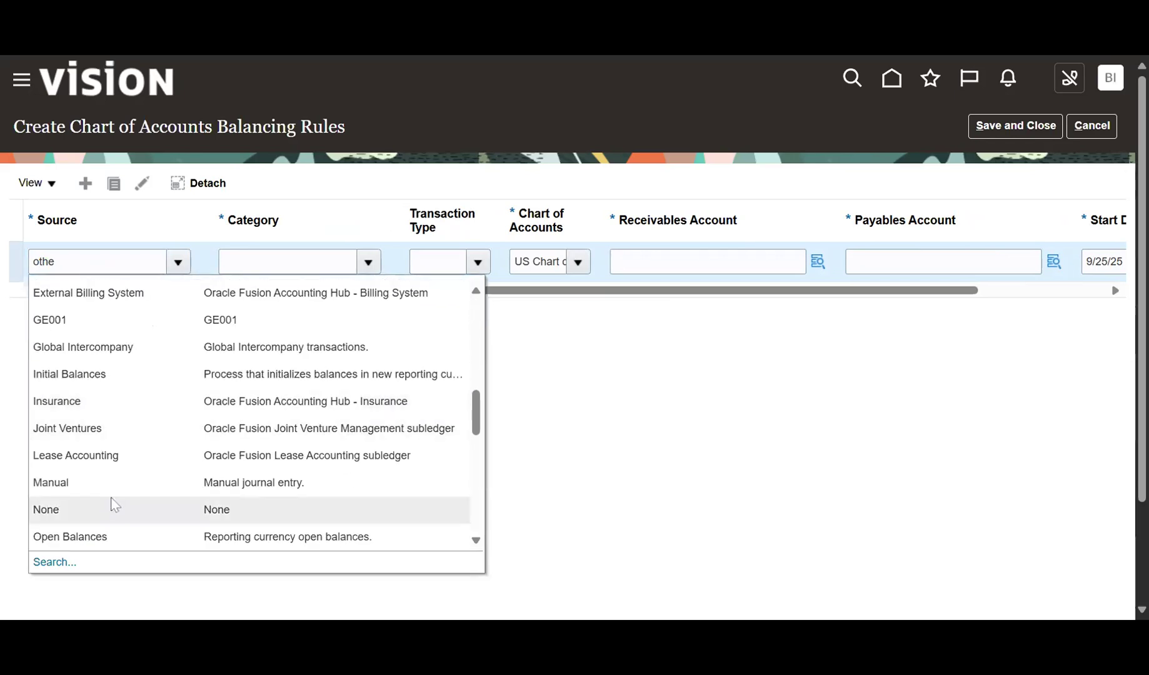
{"action": "scroll", "coordinate": [113, 428], "scroll_direction": "down", "scroll_amount": 4}
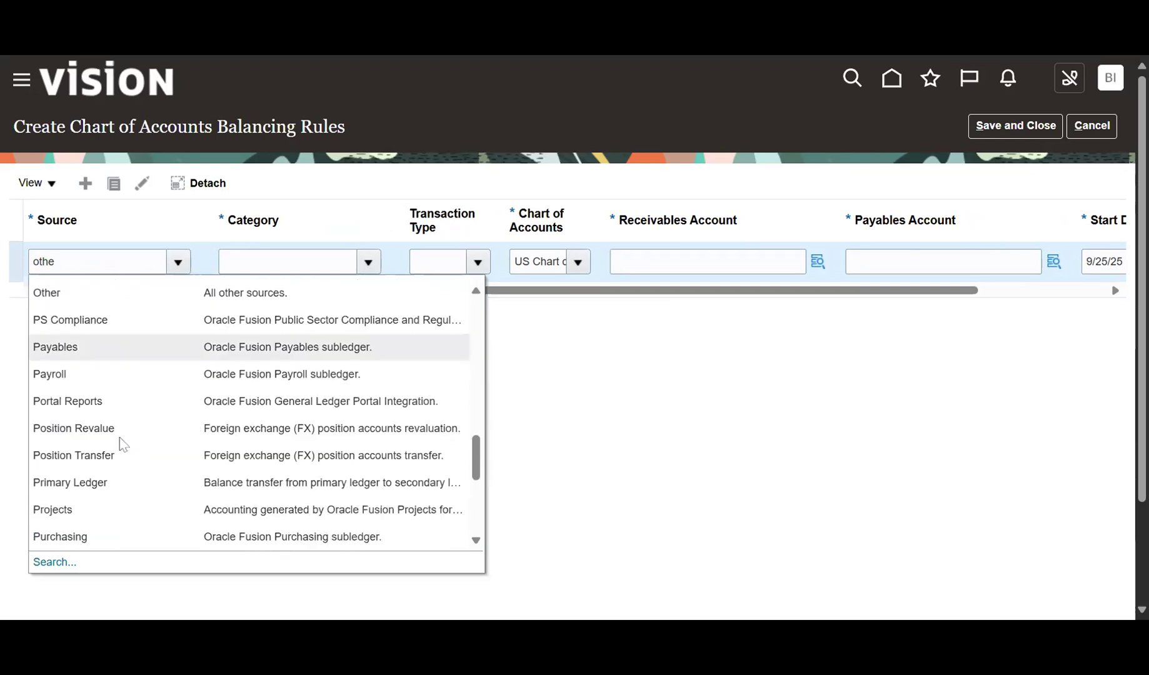
{"action": "scroll", "coordinate": [125, 445], "scroll_direction": "up", "scroll_amount": 3}
{"action": "scroll", "coordinate": [123, 445], "scroll_direction": "up", "scroll_amount": 3}
{"action": "scroll", "coordinate": [120, 441], "scroll_direction": "down", "scroll_amount": 3}
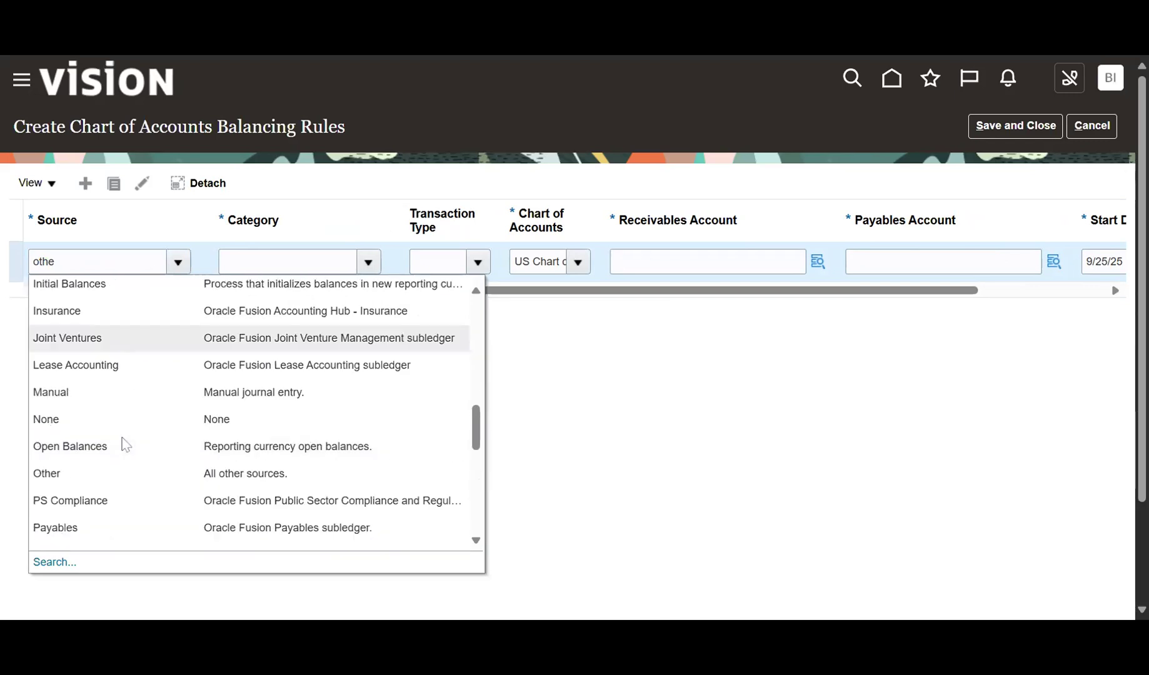
{"action": "left_click", "coordinate": [105, 473]}
Set the rule's Category to Other.
{"action": "left_click", "coordinate": [354, 265]}
{"action": "left_click", "coordinate": [375, 263]}
{"action": "scroll", "coordinate": [337, 432], "scroll_direction": "down", "scroll_amount": 5}
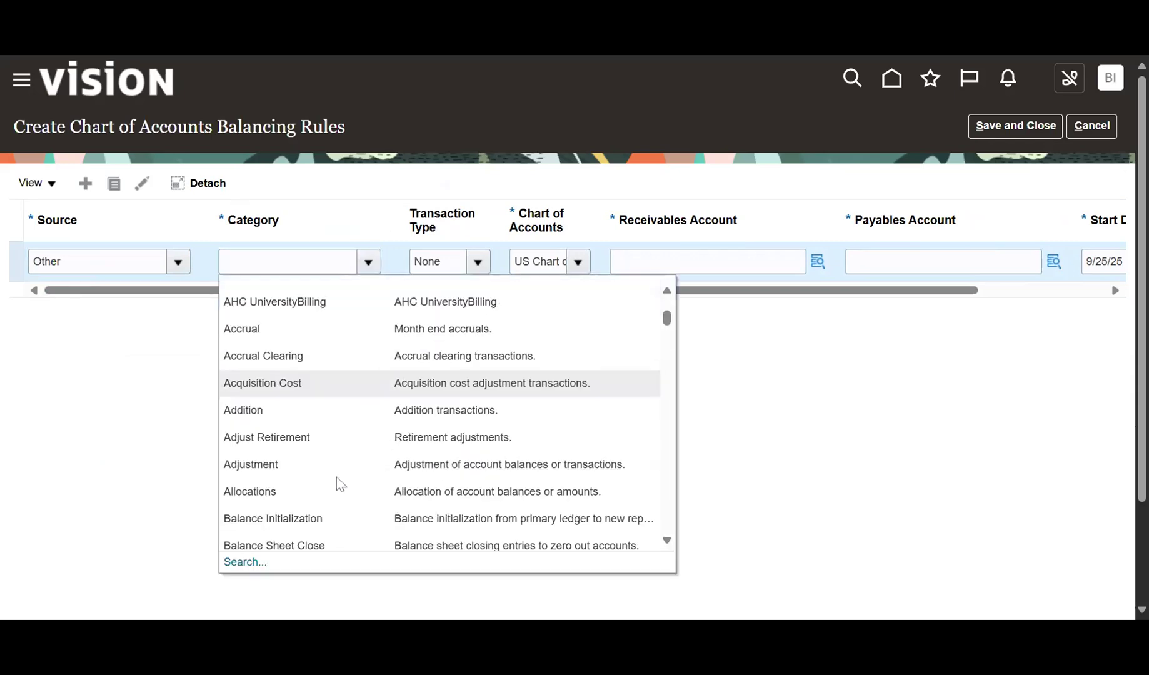
{"action": "scroll", "coordinate": [330, 402], "scroll_direction": "down", "scroll_amount": 5}
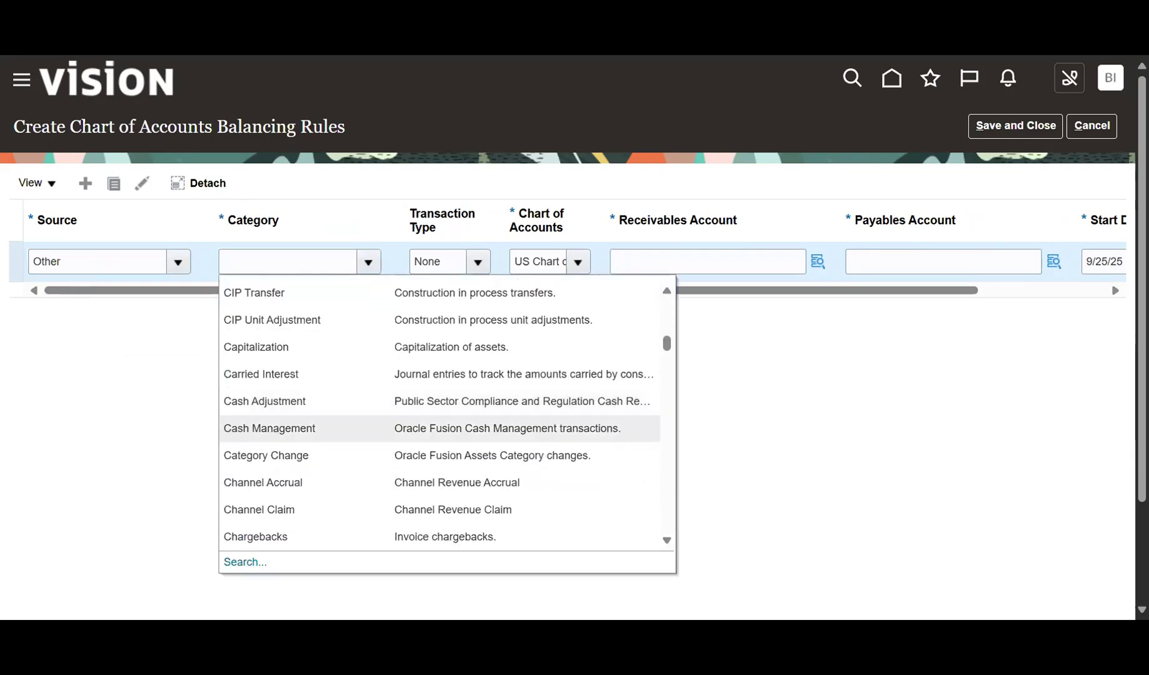
{"action": "scroll", "coordinate": [284, 430], "scroll_direction": "up", "scroll_amount": 3}
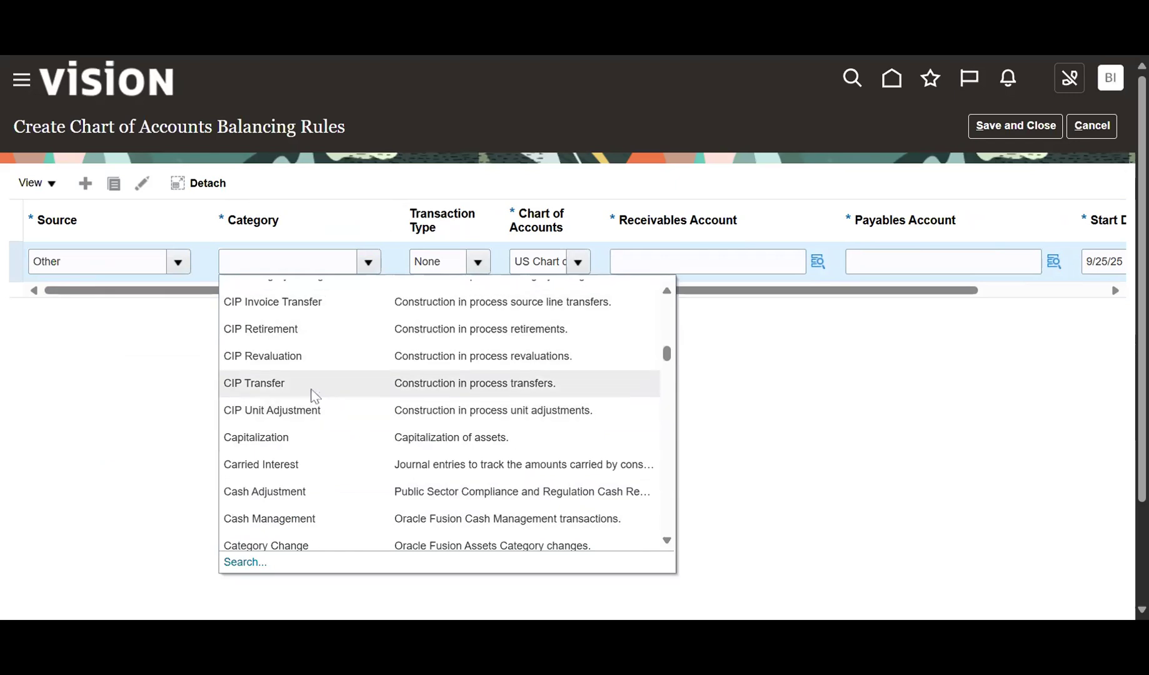
{"action": "scroll", "coordinate": [313, 396], "scroll_direction": "down", "scroll_amount": 5}
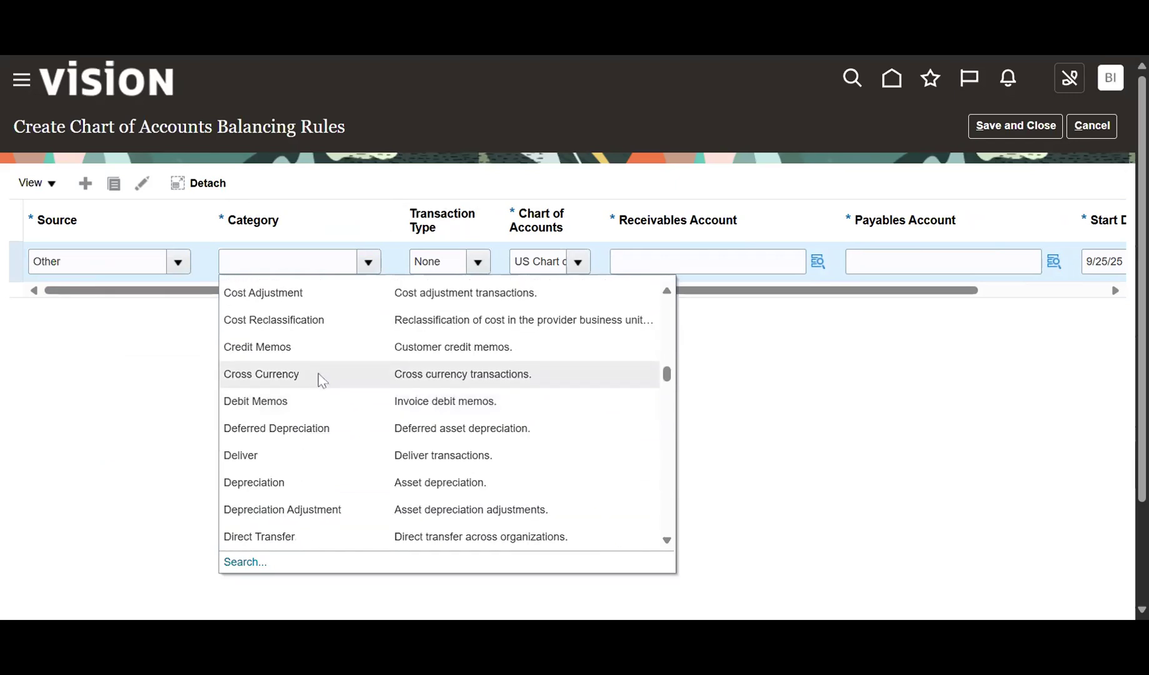
{"action": "scroll", "coordinate": [320, 378], "scroll_direction": "down", "scroll_amount": 3}
{"action": "scroll", "coordinate": [312, 397], "scroll_direction": "down", "scroll_amount": 15}
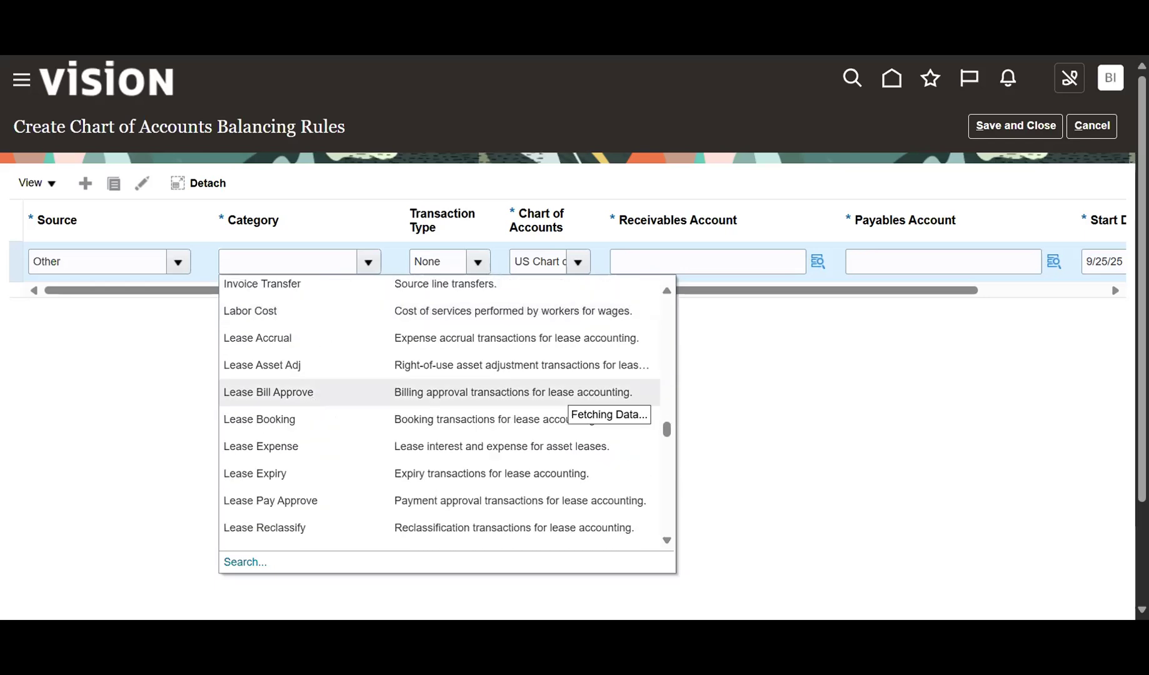
{"action": "scroll", "coordinate": [313, 397], "scroll_direction": "down", "scroll_amount": 14}
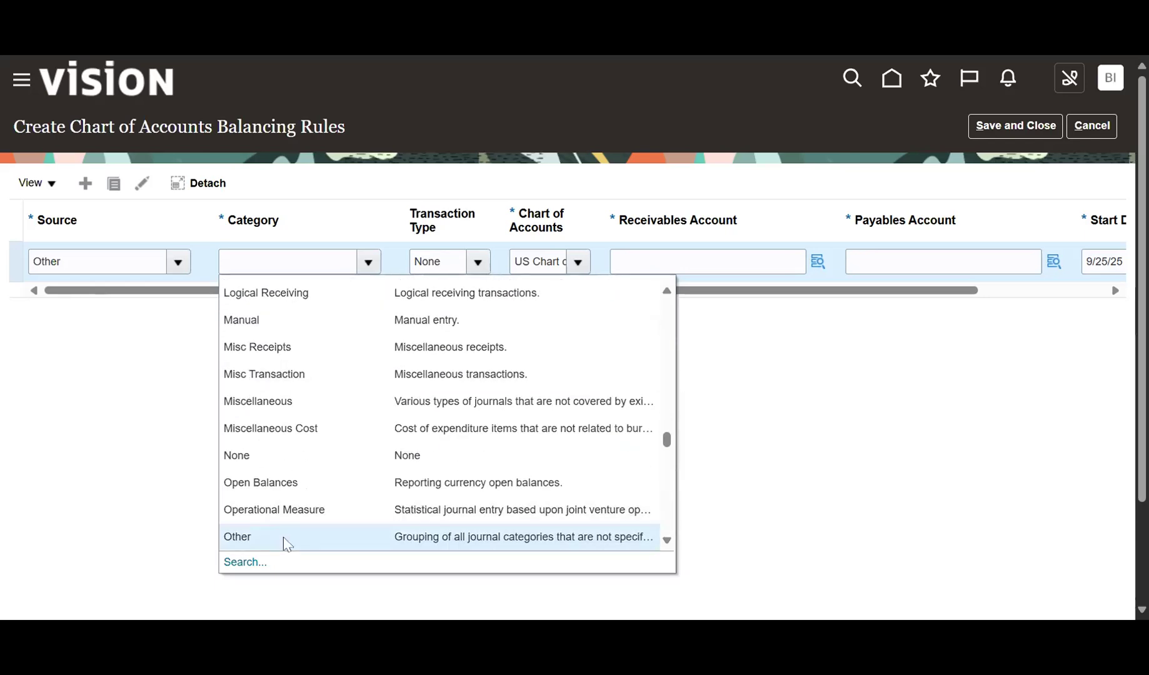
{"action": "left_click", "coordinate": [282, 536]}
{"action": "left_click_drag", "start_coordinate": [454, 289], "coordinate": [638, 278]}
{"action": "left_click", "coordinate": [666, 261]}
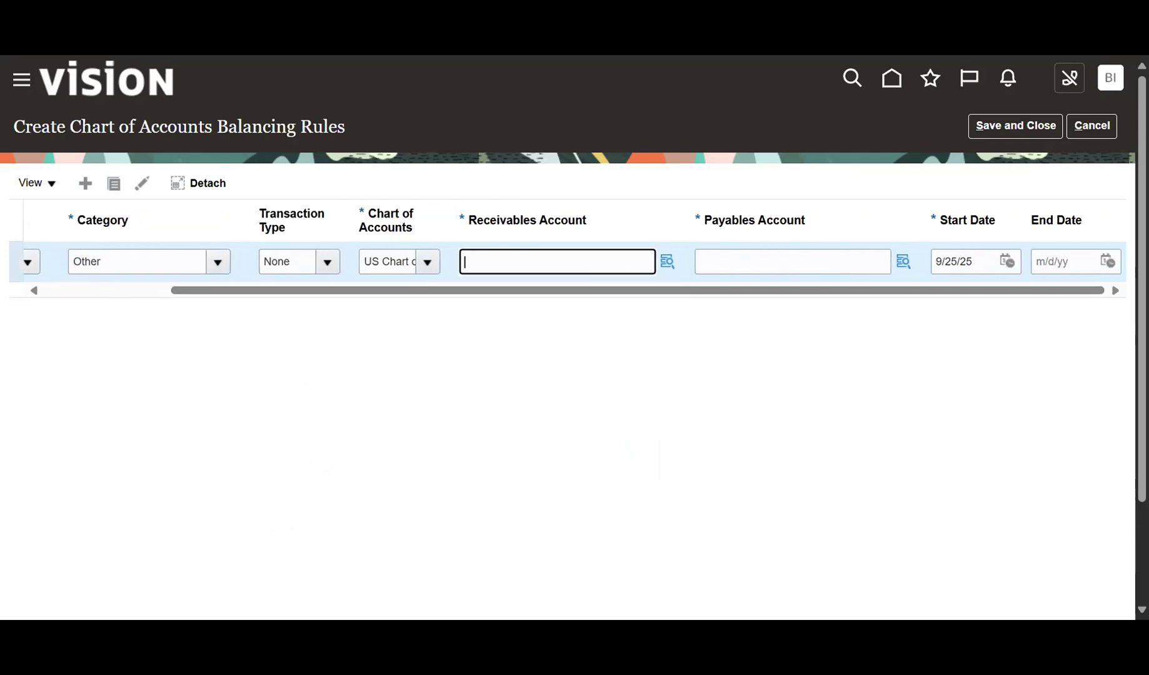
{"action": "left_click", "coordinate": [758, 259]}
Set the Receivables Account to 101.10.12111.000.000.000 using 12111 Accounts Receivable - JVM.
{"action": "left_click", "coordinate": [666, 262]}
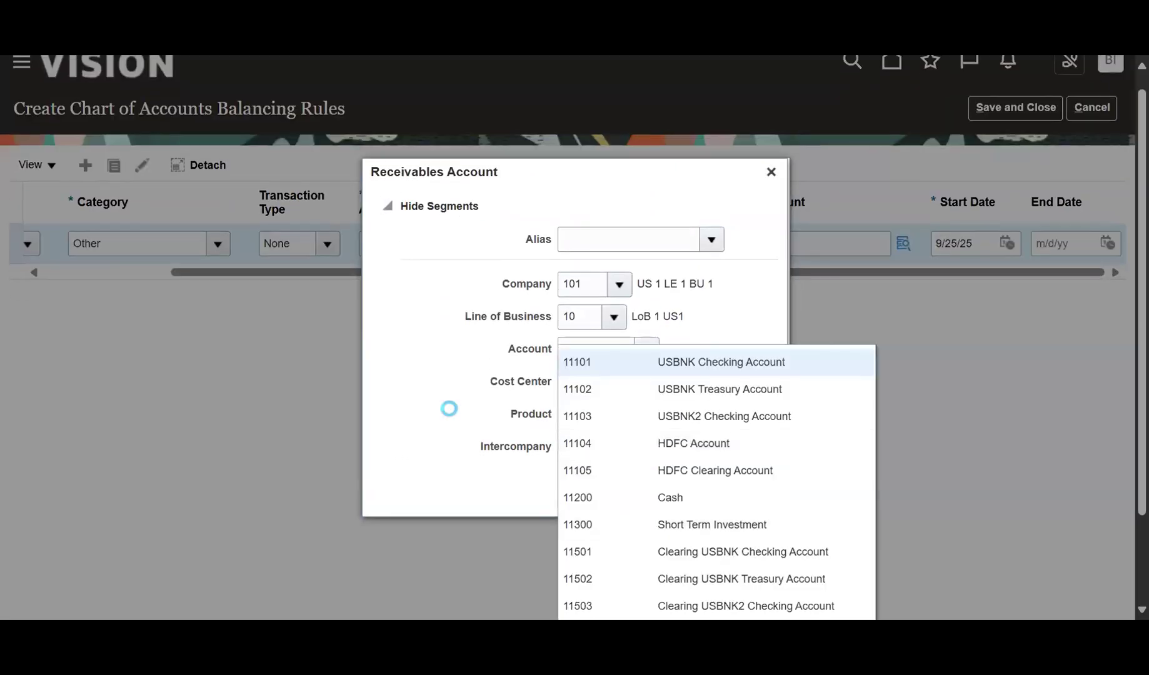
{"action": "scroll", "coordinate": [449, 408], "scroll_direction": "down", "scroll_amount": 3}
{"action": "left_click", "coordinate": [587, 522]}
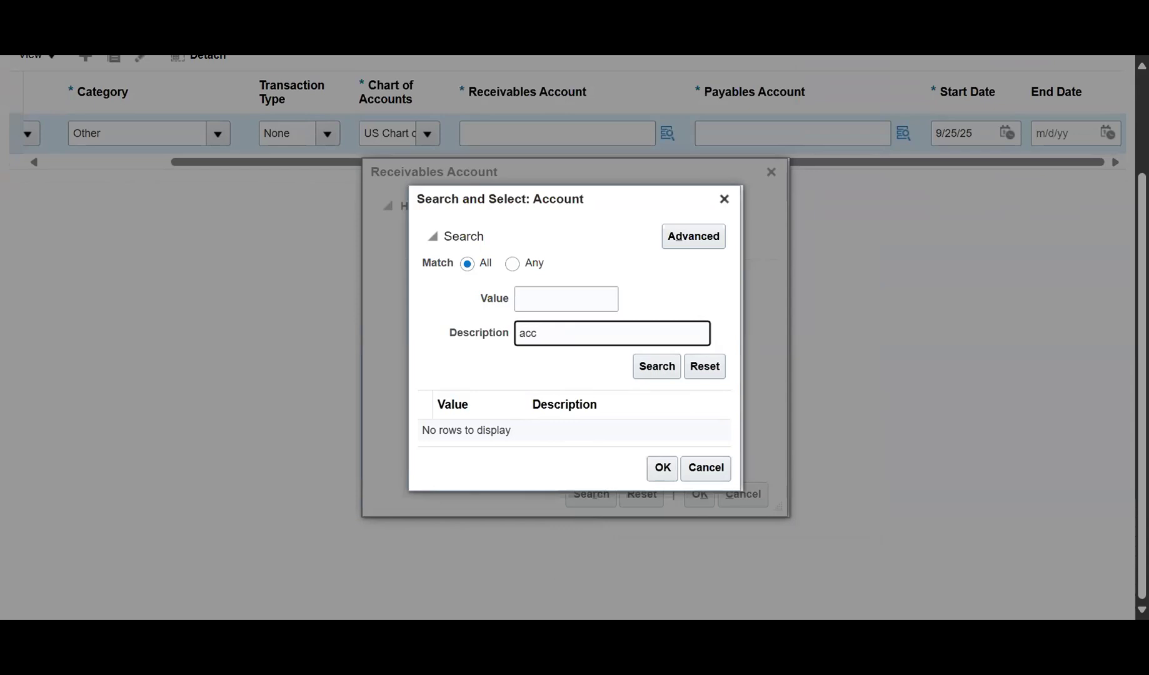
{"action": "key", "text": "Return"}
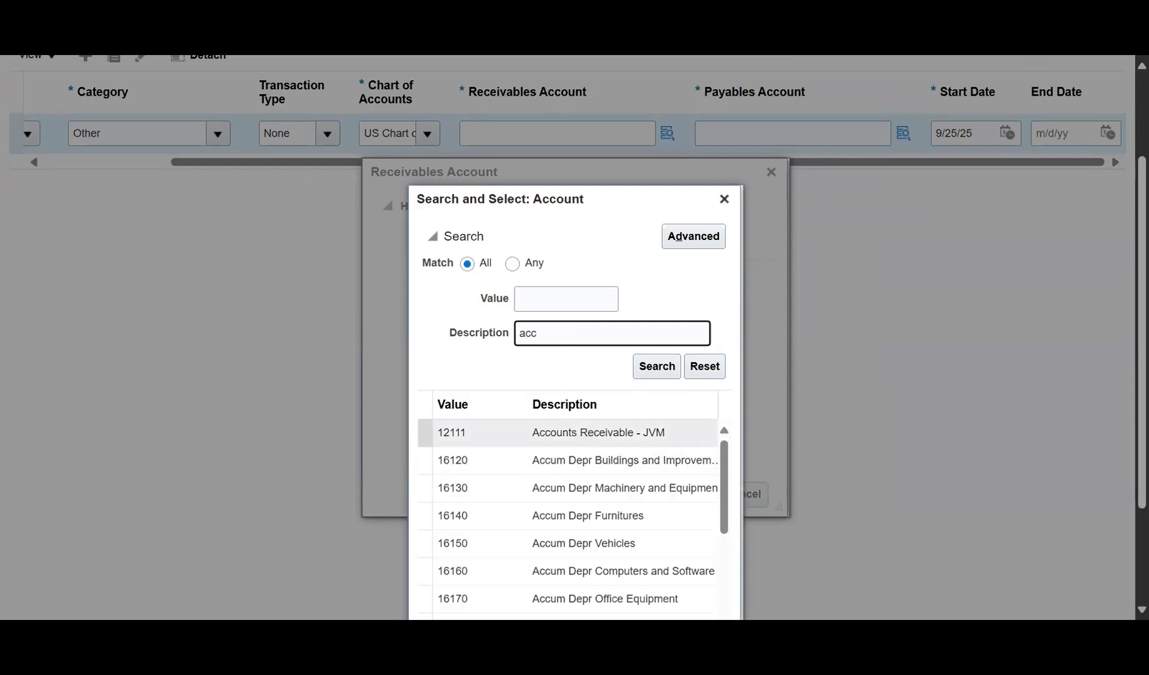
{"action": "scroll", "coordinate": [558, 440], "scroll_direction": "down", "scroll_amount": 5}
{"action": "scroll", "coordinate": [559, 439], "scroll_direction": "up", "scroll_amount": 10}
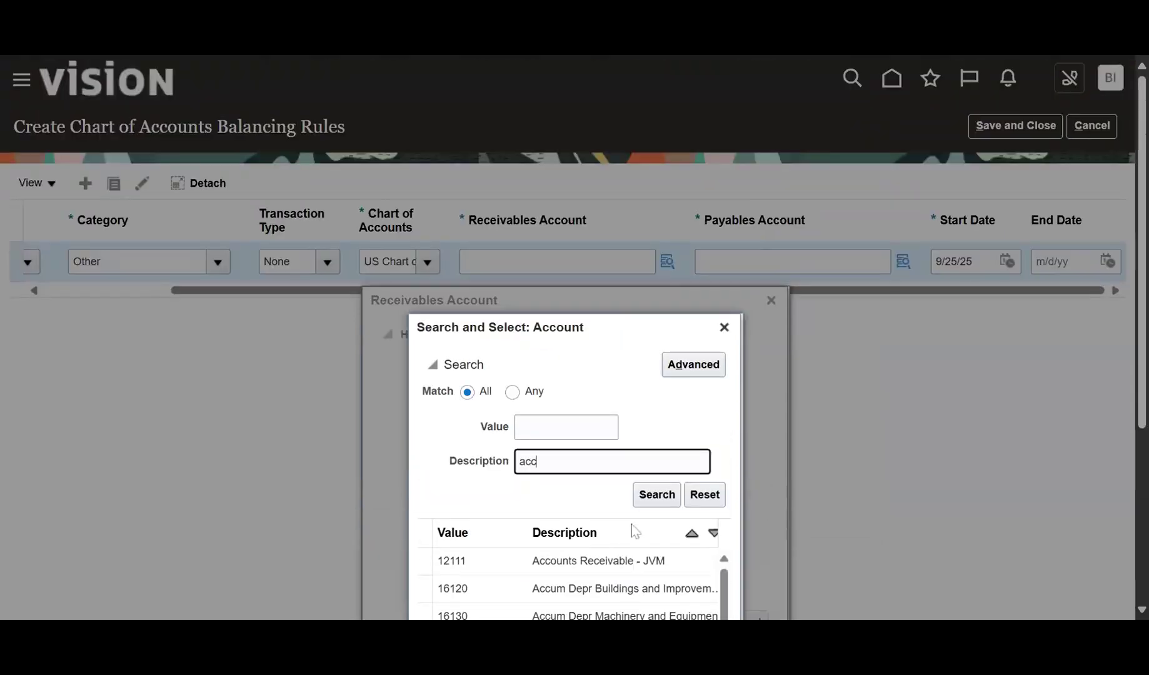
{"action": "scroll", "coordinate": [832, 402], "scroll_direction": "down", "scroll_amount": 5}
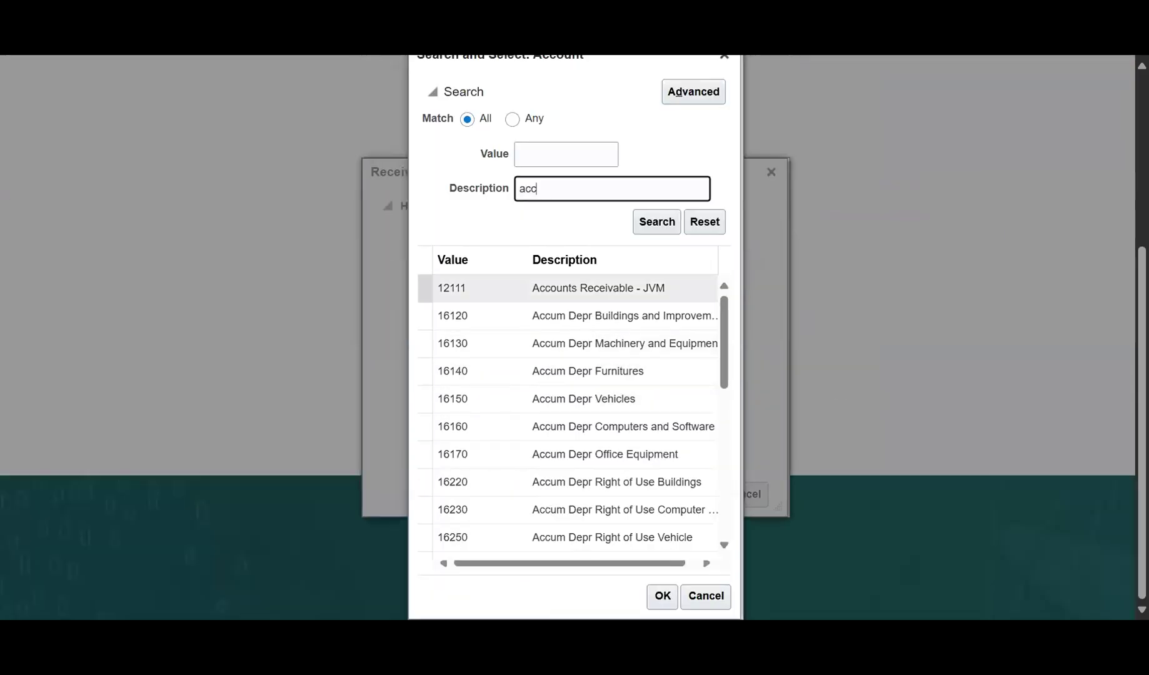
{"action": "double_click", "coordinate": [531, 288]}
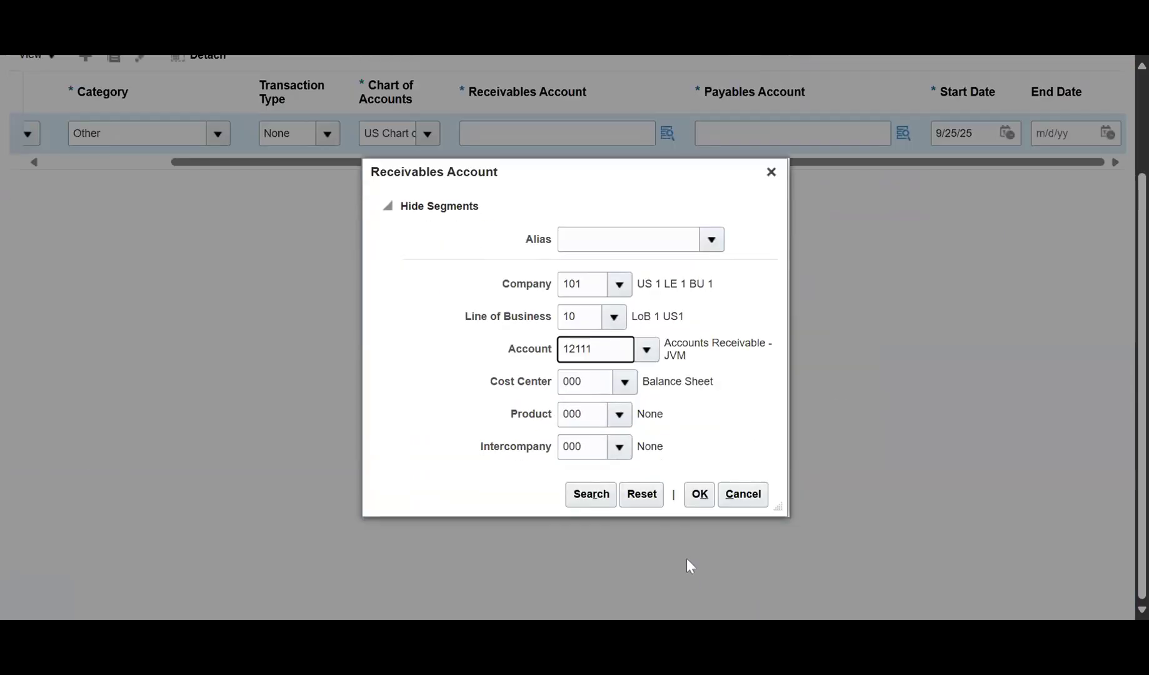
{"action": "left_click", "coordinate": [698, 493]}
{"action": "scroll", "coordinate": [900, 428], "scroll_direction": "up", "scroll_amount": 1}
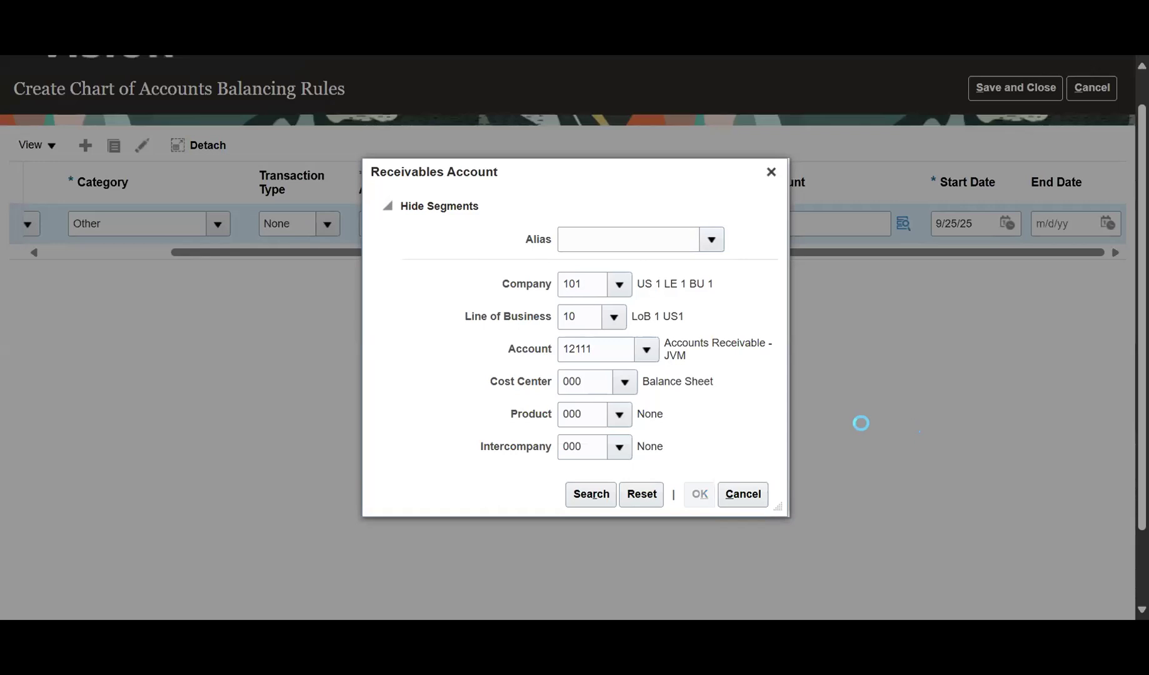
{"action": "left_click_drag", "start_coordinate": [594, 223], "coordinate": [470, 223]}
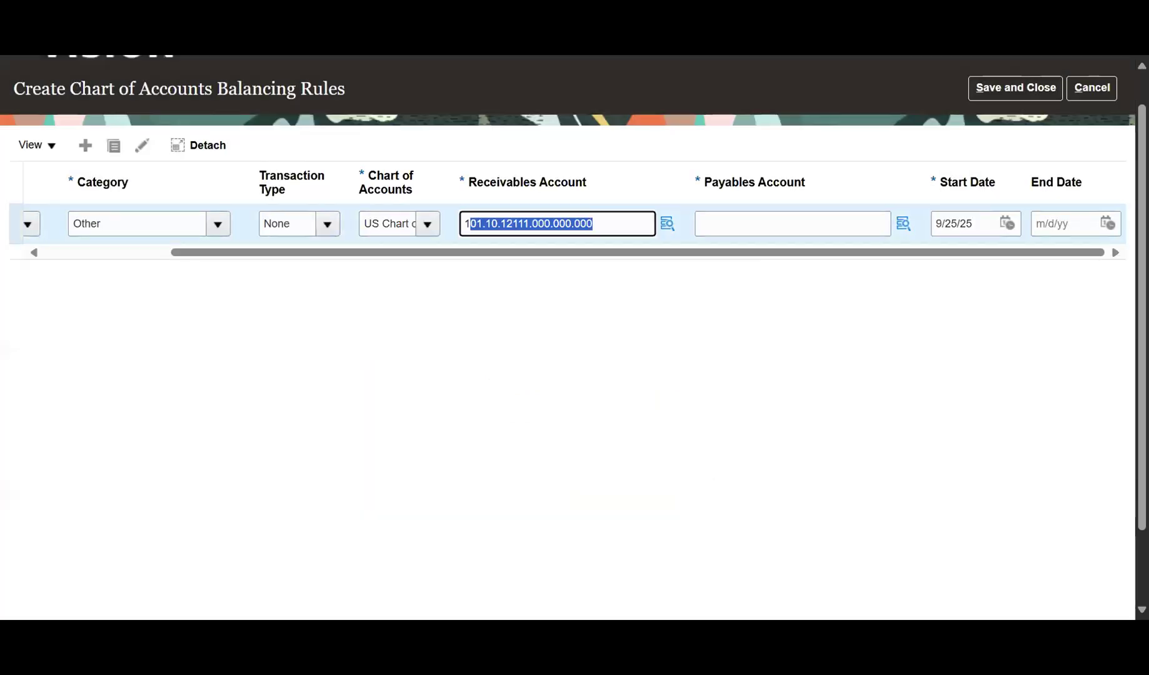
{"action": "left_click", "coordinate": [903, 224]}
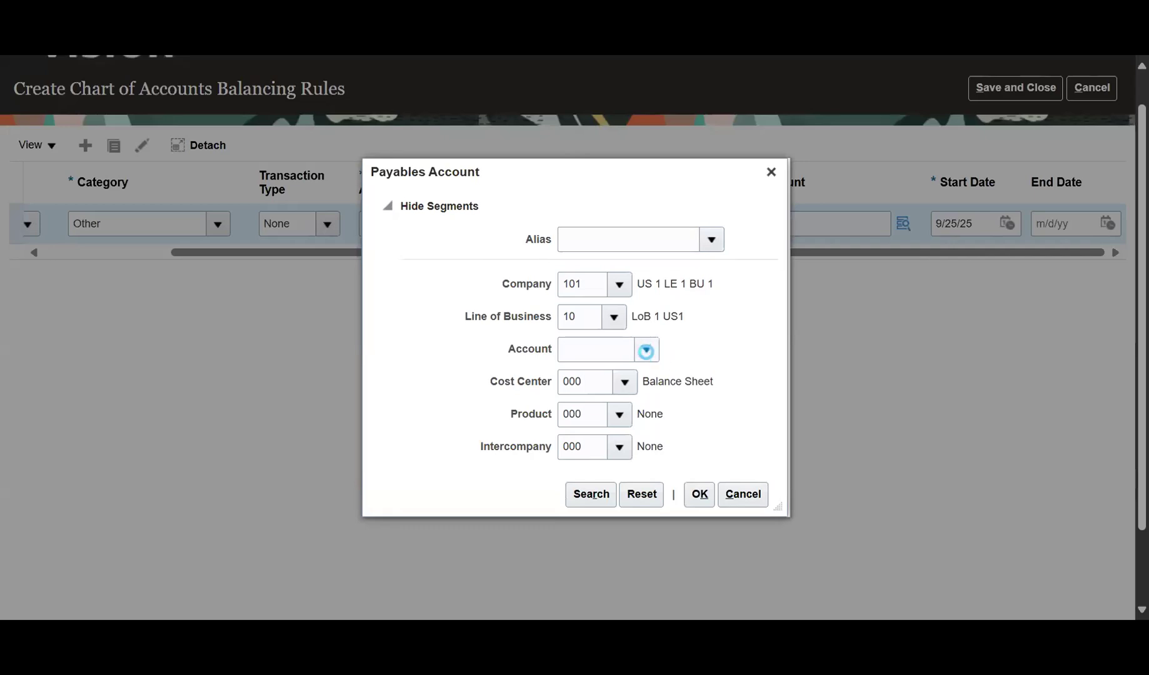
Search payables account values by description for 'acc'.
{"action": "left_click", "coordinate": [645, 351]}
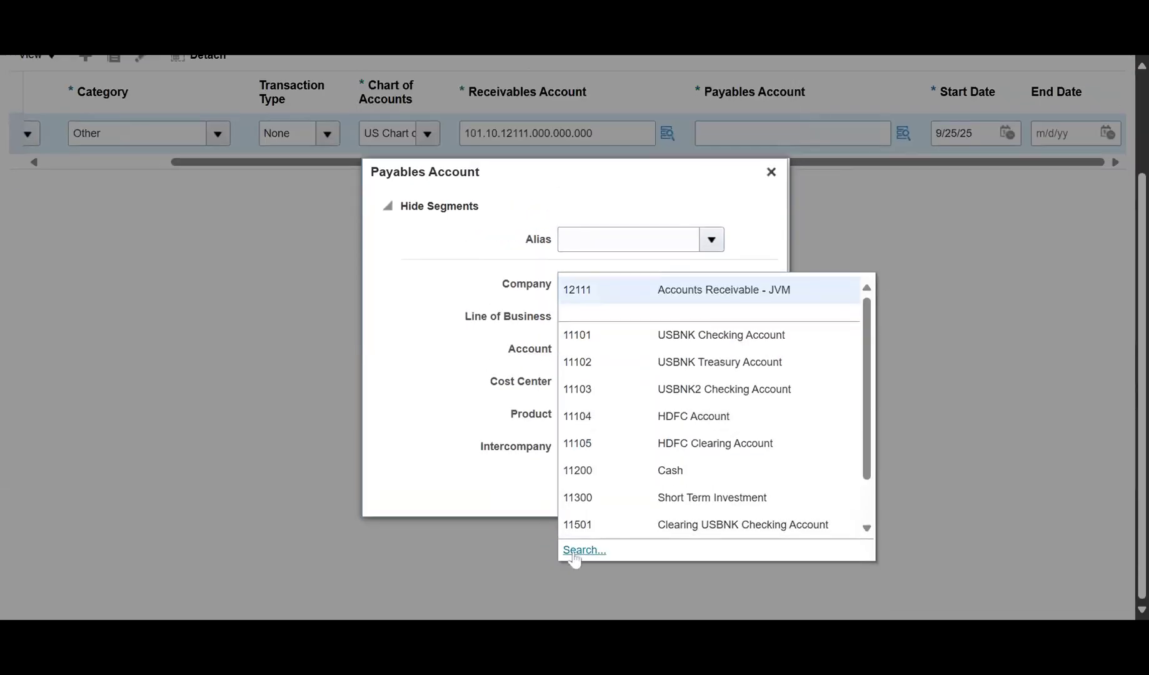
{"action": "left_click", "coordinate": [584, 550]}
{"action": "left_click", "coordinate": [548, 335]}
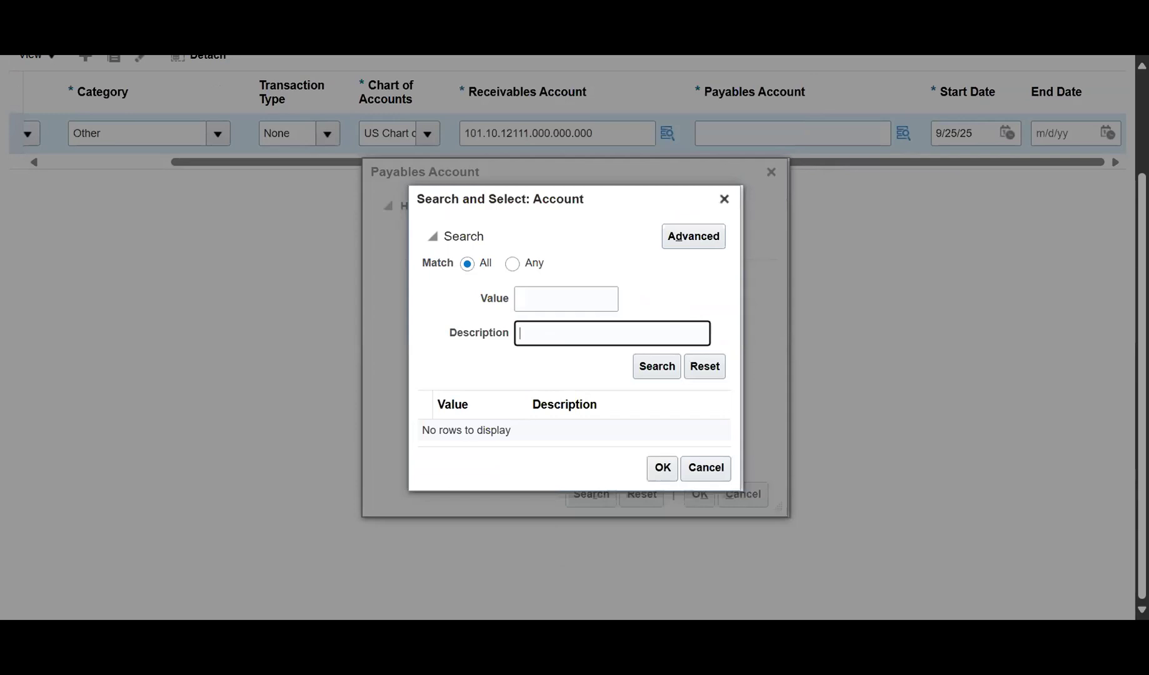
{"action": "type", "text": "acc"}
{"action": "key", "text": "Return"}
Pick 22100 Accounts Payables so the Payables Account reads 101.10.22100.000.000.000.
{"action": "scroll", "coordinate": [911, 410], "scroll_direction": "down", "scroll_amount": 3}
{"action": "scroll", "coordinate": [517, 418], "scroll_direction": "down", "scroll_amount": 5}
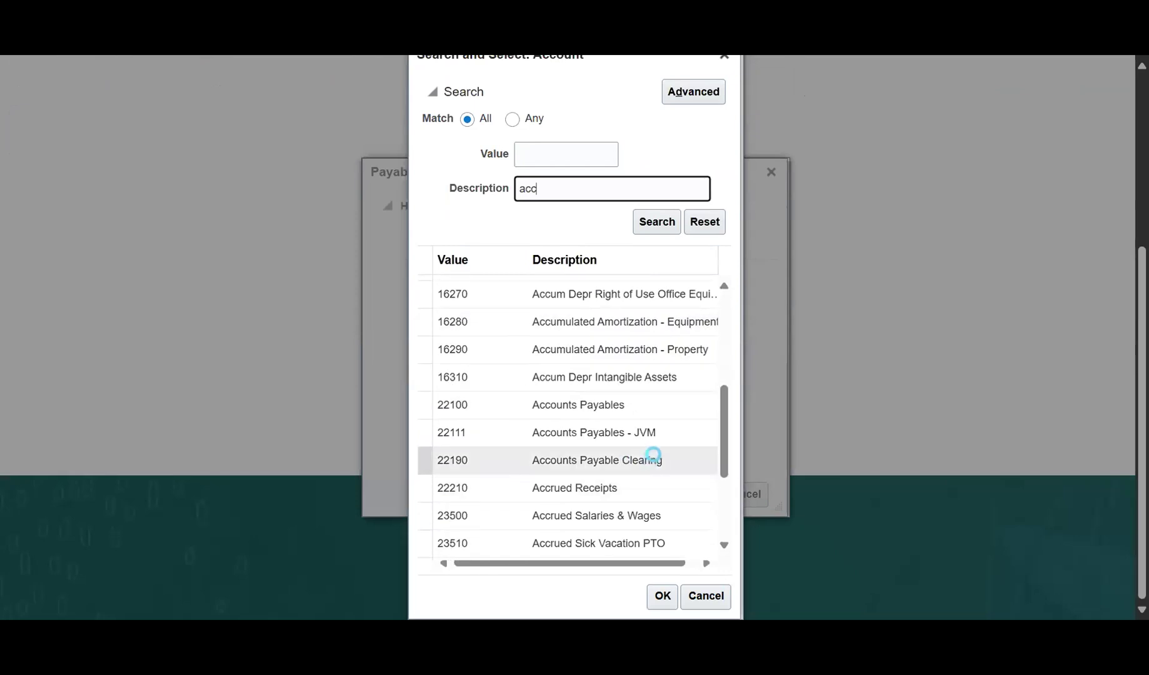
{"action": "scroll", "coordinate": [653, 458], "scroll_direction": "up", "scroll_amount": 8}
{"action": "scroll", "coordinate": [643, 454], "scroll_direction": "down", "scroll_amount": 3}
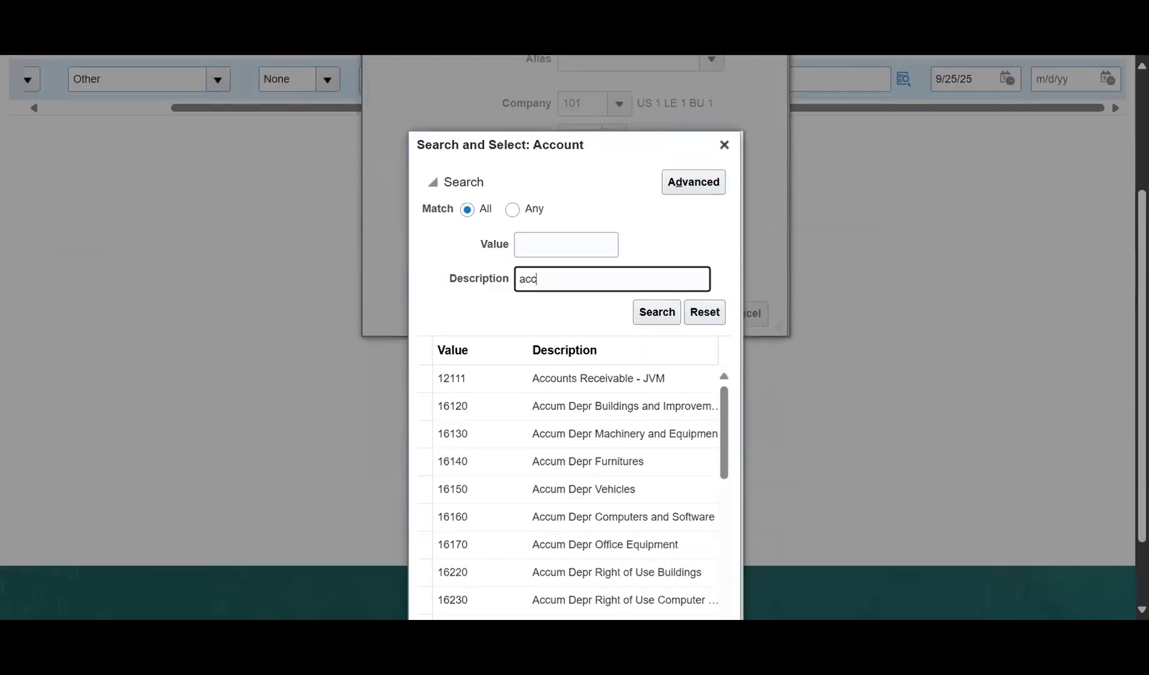
{"action": "scroll", "coordinate": [647, 460], "scroll_direction": "up", "scroll_amount": 3}
{"action": "scroll", "coordinate": [874, 357], "scroll_direction": "down", "scroll_amount": 4}
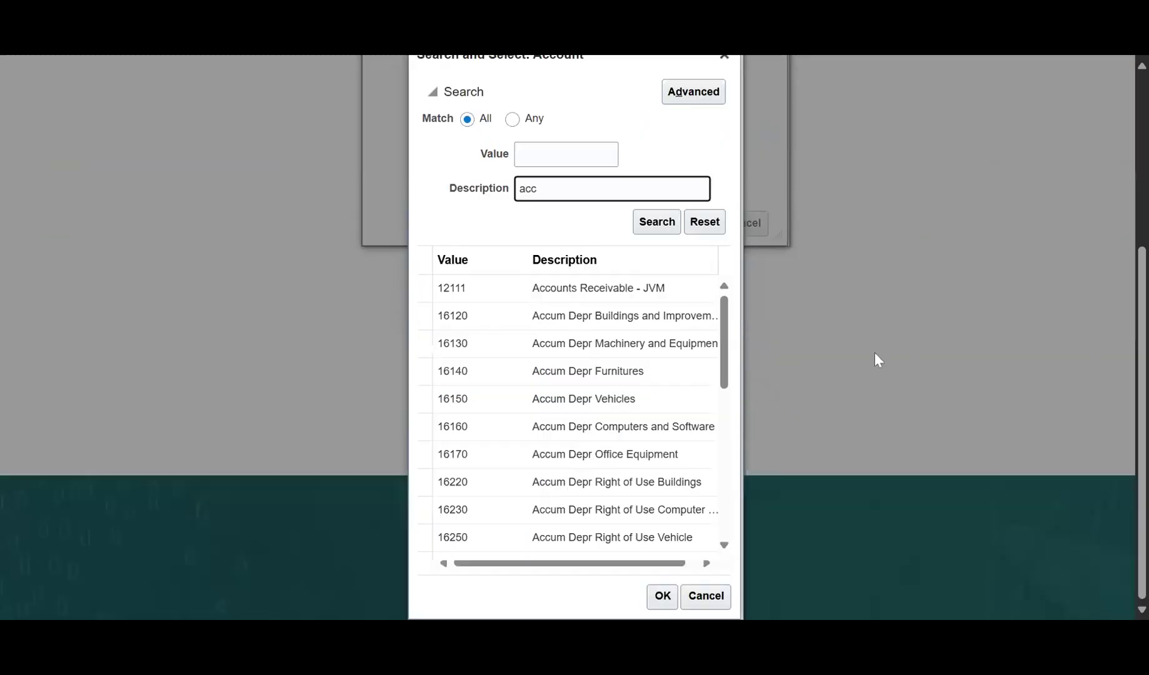
{"action": "scroll", "coordinate": [625, 410], "scroll_direction": "down", "scroll_amount": 3}
{"action": "left_click", "coordinate": [578, 494]}
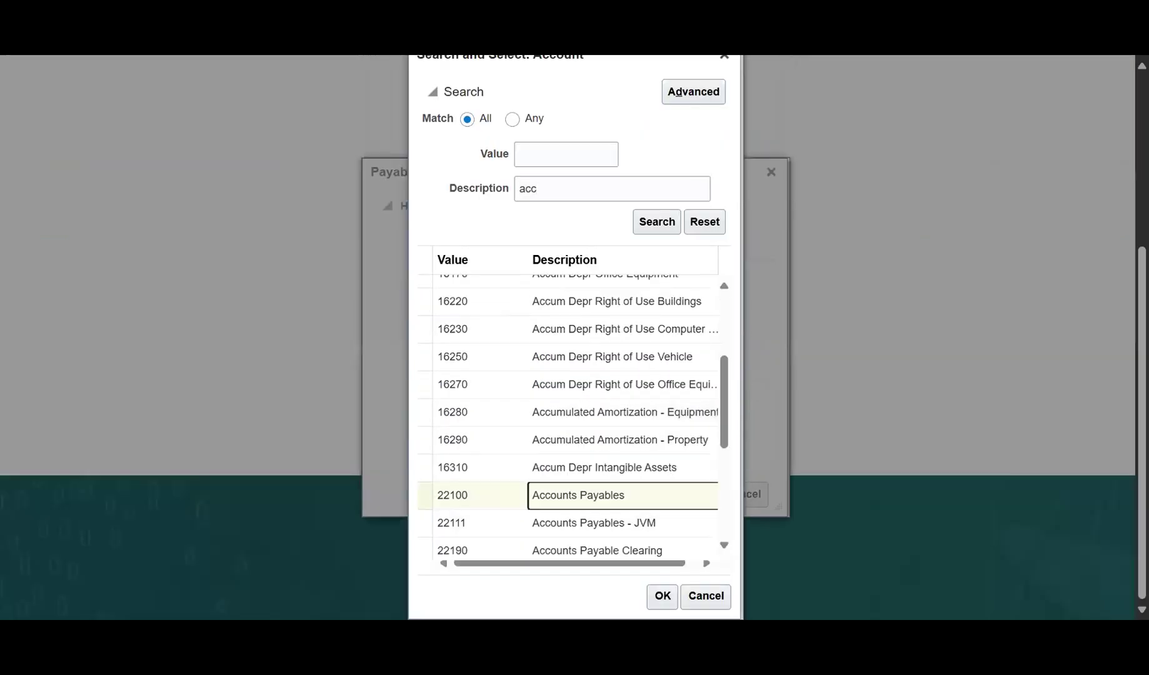
{"action": "double_click", "coordinate": [645, 500]}
{"action": "left_click", "coordinate": [699, 494]}
{"action": "scroll", "coordinate": [904, 428], "scroll_direction": "up", "scroll_amount": 3}
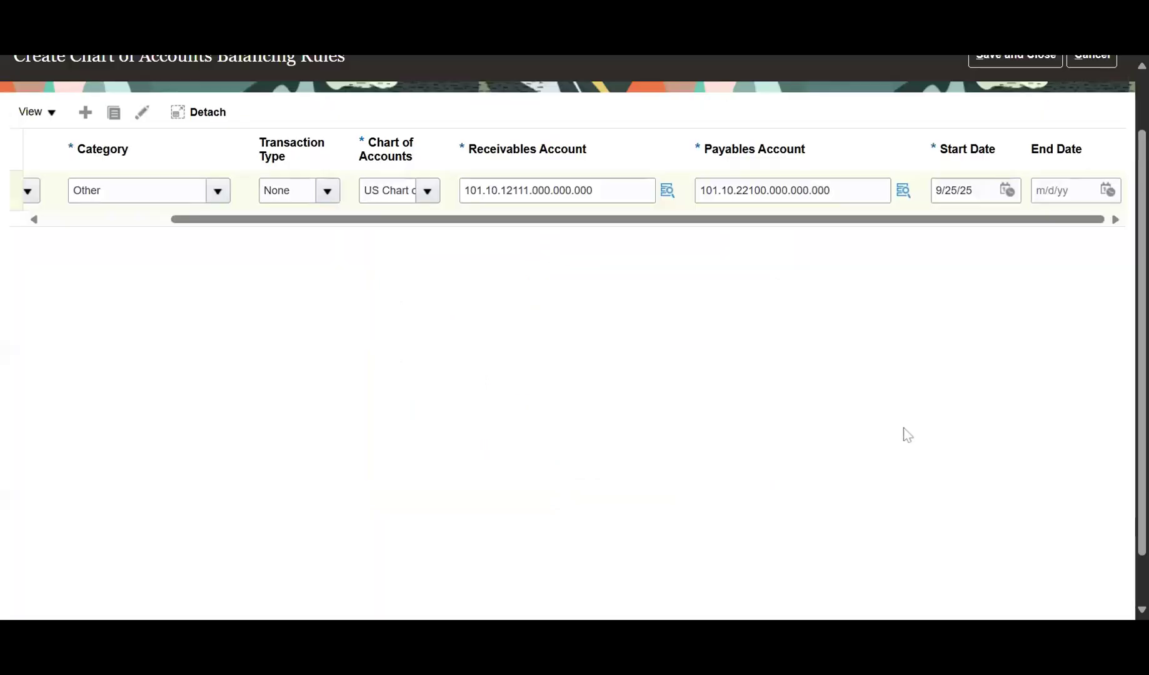
{"action": "left_click_drag", "start_coordinate": [814, 292], "coordinate": [633, 310]}
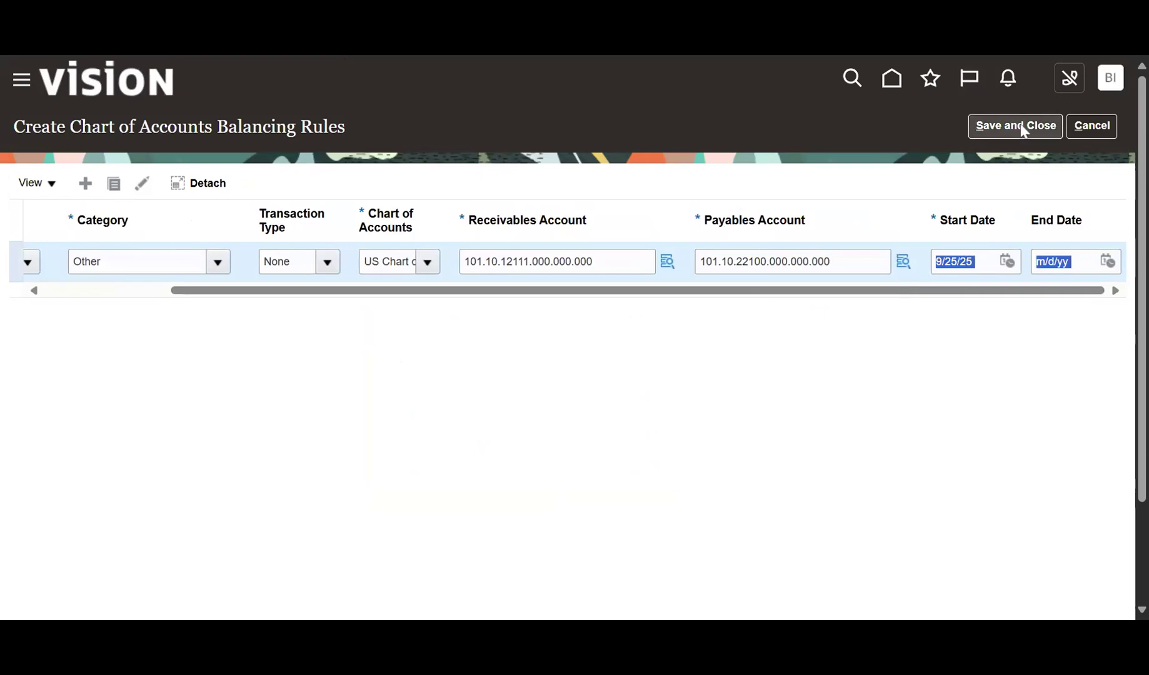
Review the existing rules' receivables and payables account segments, then close the balancing rules pages.
{"action": "left_click", "coordinate": [1101, 124]}
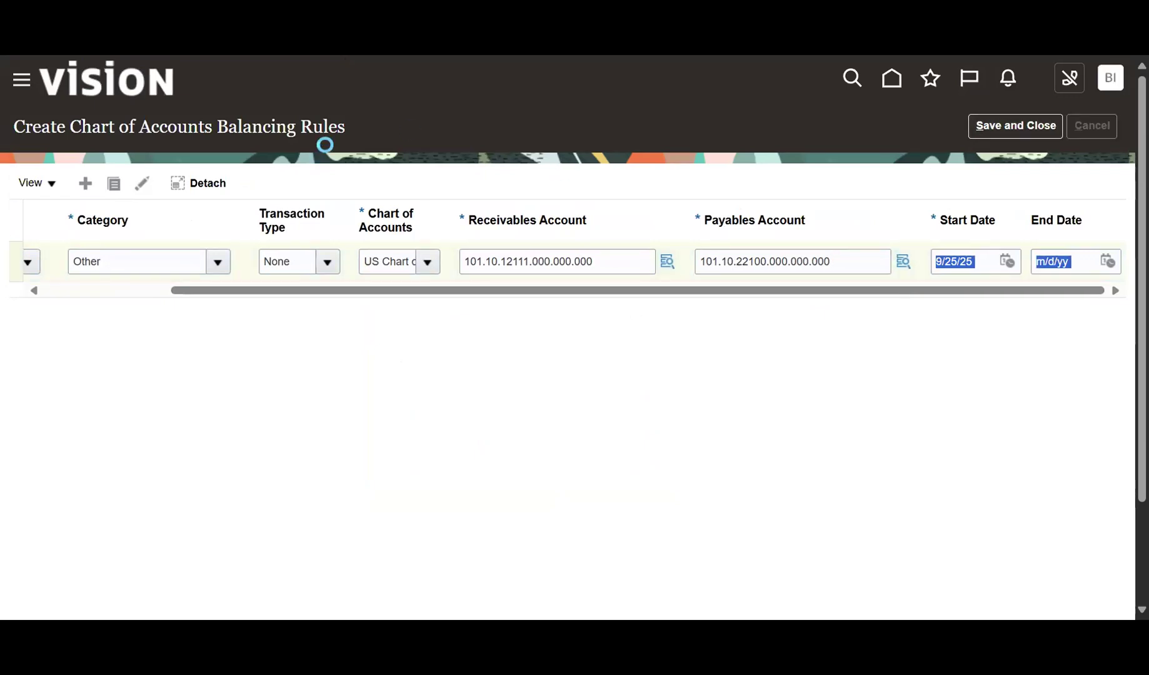
{"action": "left_click", "coordinate": [570, 423]}
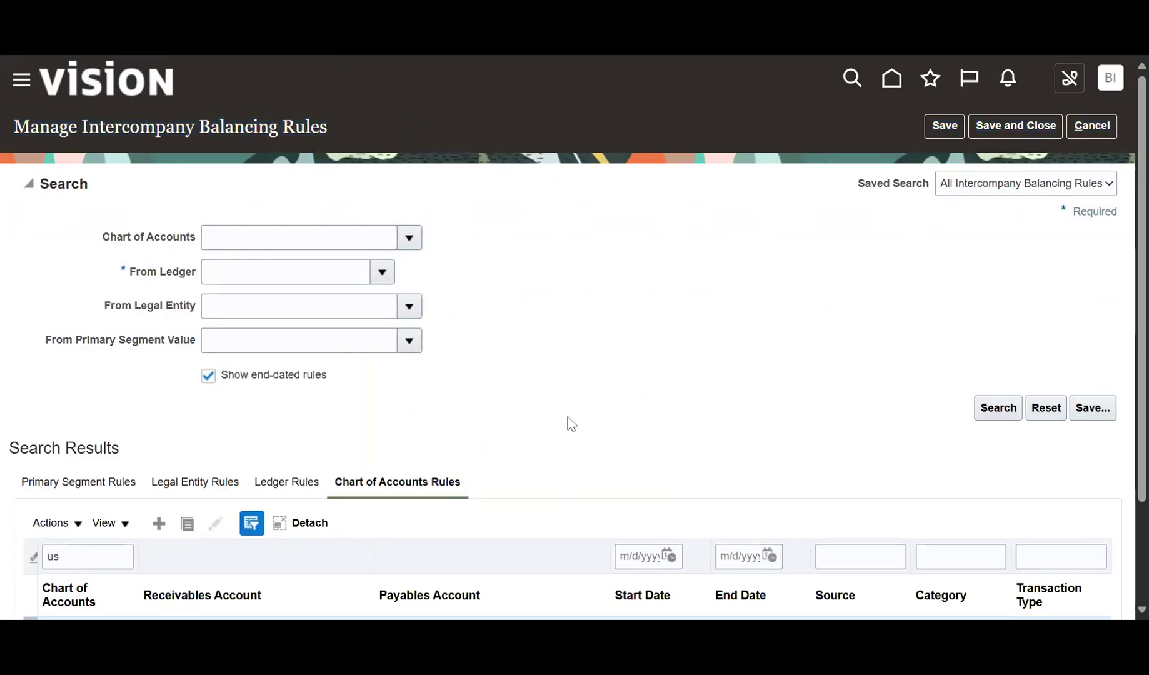
{"action": "scroll", "coordinate": [447, 432], "scroll_direction": "down", "scroll_amount": 2}
{"action": "left_click", "coordinate": [214, 509]}
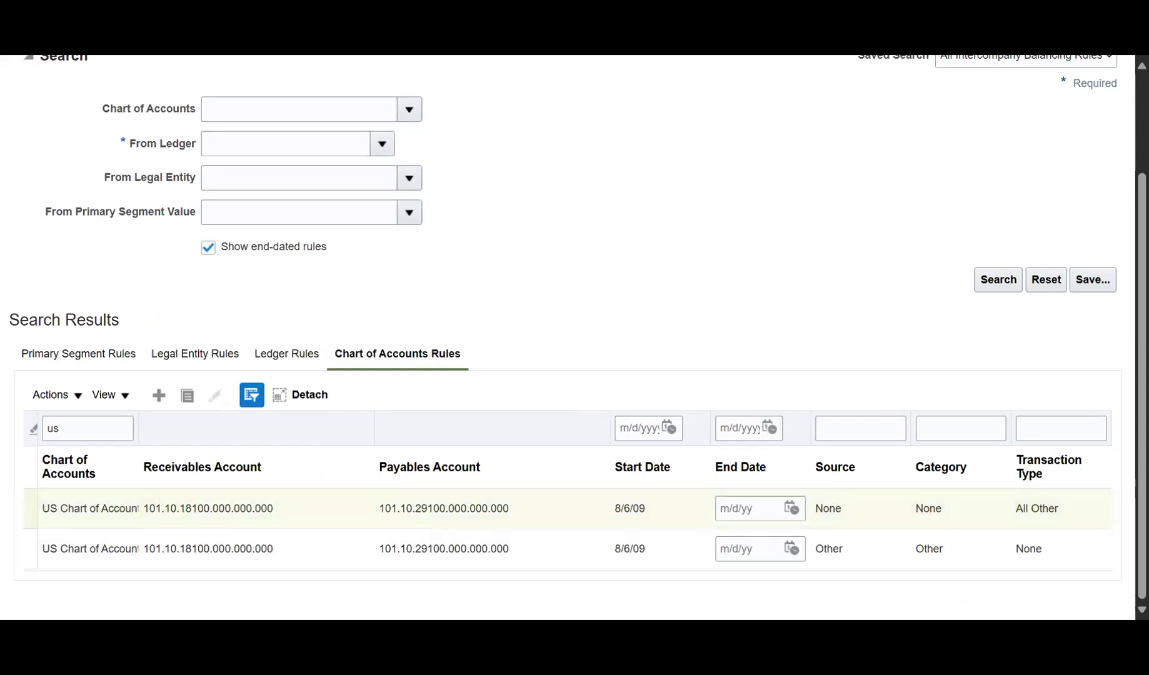
{"action": "left_click", "coordinate": [427, 506]}
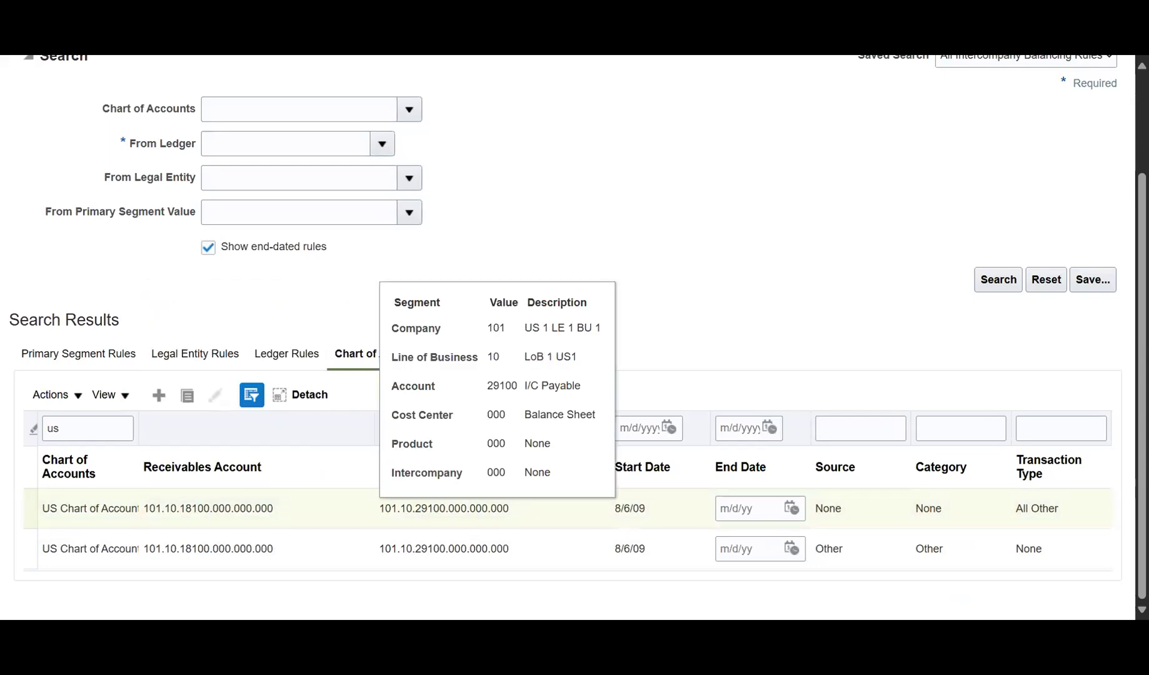
{"action": "left_click", "coordinate": [954, 556]}
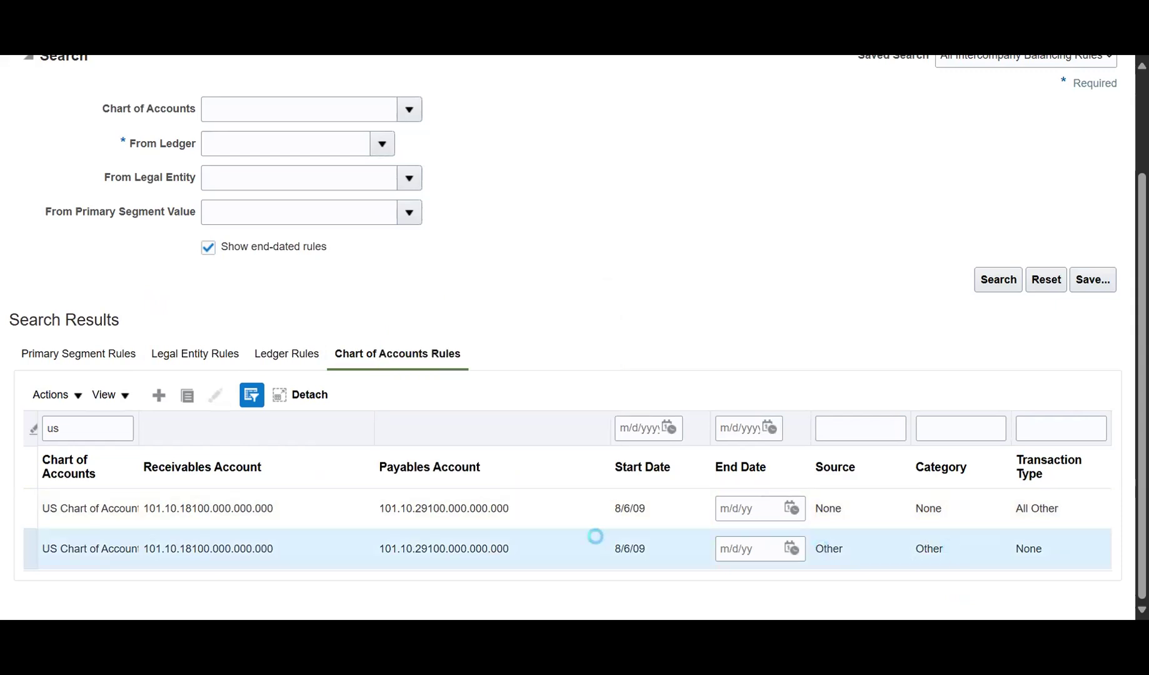
{"action": "scroll", "coordinate": [373, 536], "scroll_direction": "up", "scroll_amount": 2}
{"action": "left_click", "coordinate": [1016, 125]}
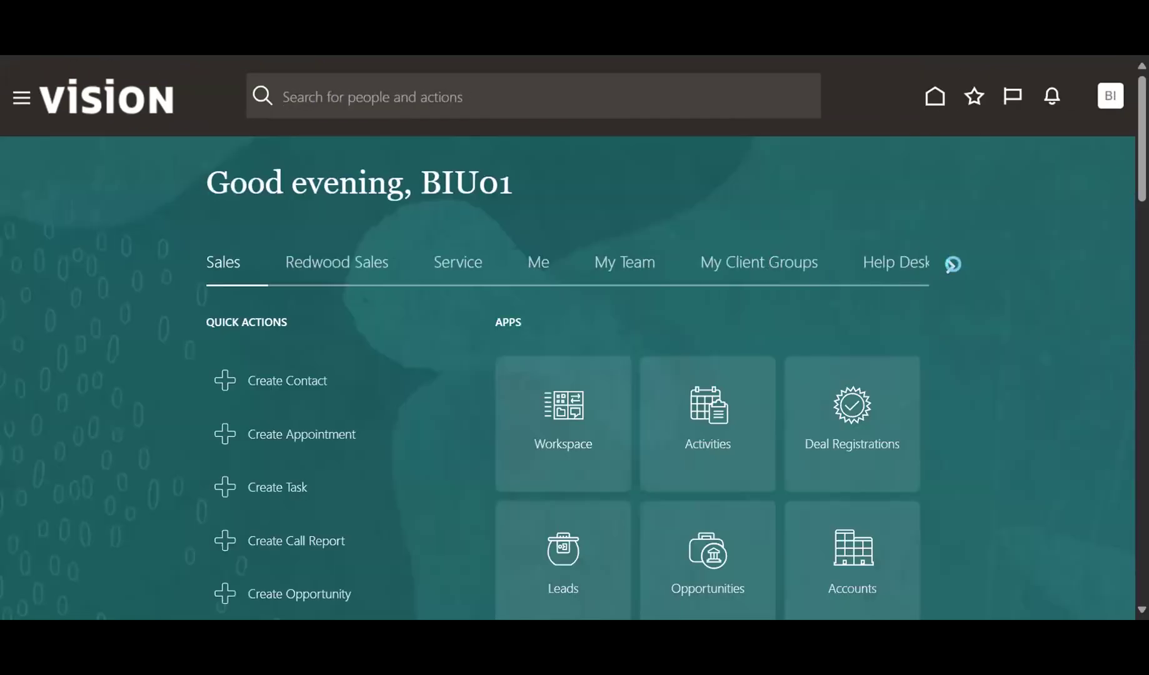
Browse forward and back through the home page app groups.
{"action": "left_click", "coordinate": [951, 265]}
{"action": "left_click", "coordinate": [952, 265]}
{"action": "left_click", "coordinate": [952, 265]}
{"action": "left_click", "coordinate": [952, 266]}
{"action": "left_click", "coordinate": [952, 266]}
{"action": "left_click", "coordinate": [951, 266]}
{"action": "left_click", "coordinate": [950, 267]}
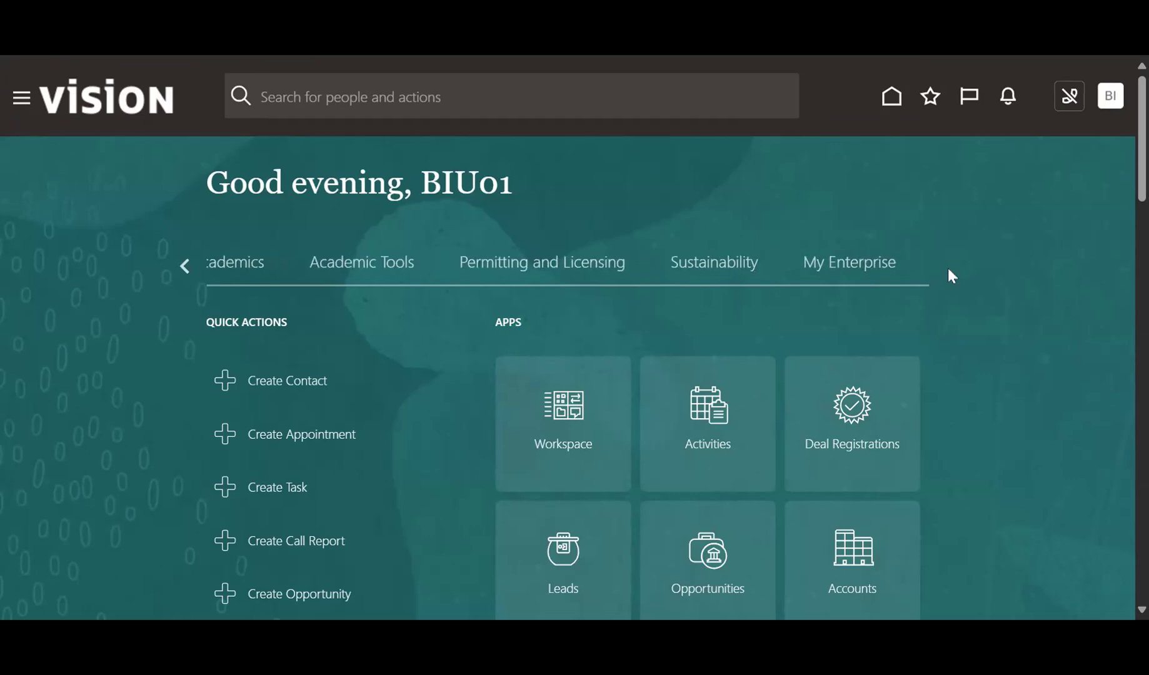
{"action": "left_click", "coordinate": [180, 268]}
{"action": "left_click", "coordinate": [181, 267]}
{"action": "left_click", "coordinate": [181, 268]}
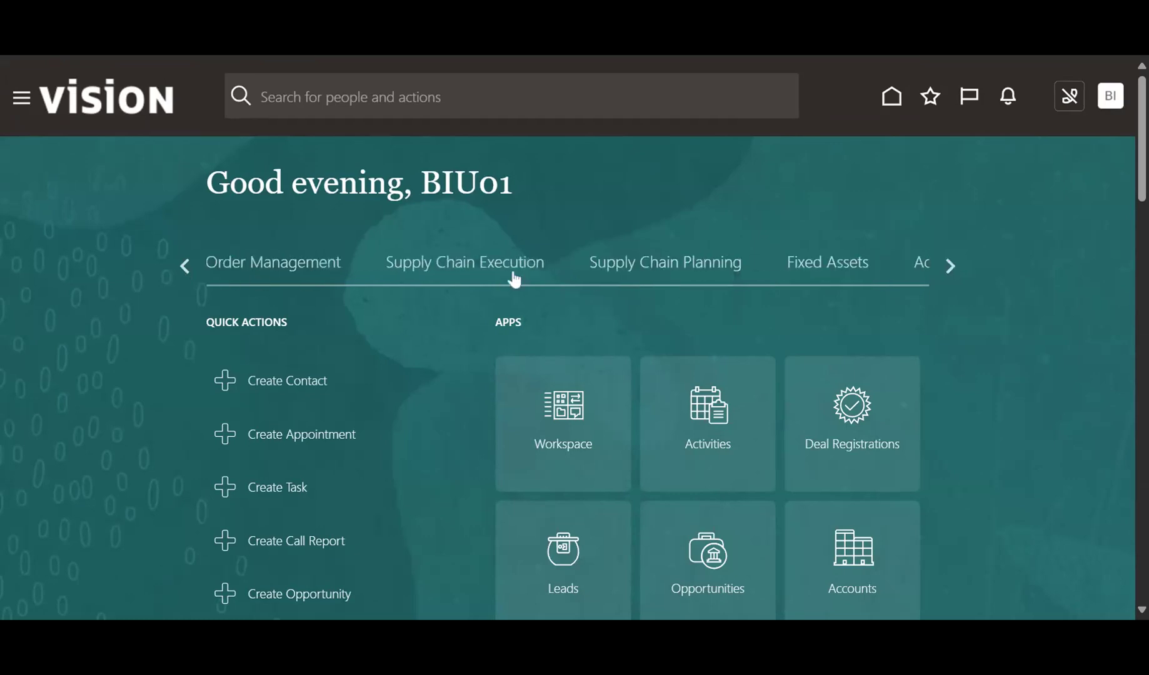
{"action": "left_click", "coordinate": [187, 264]}
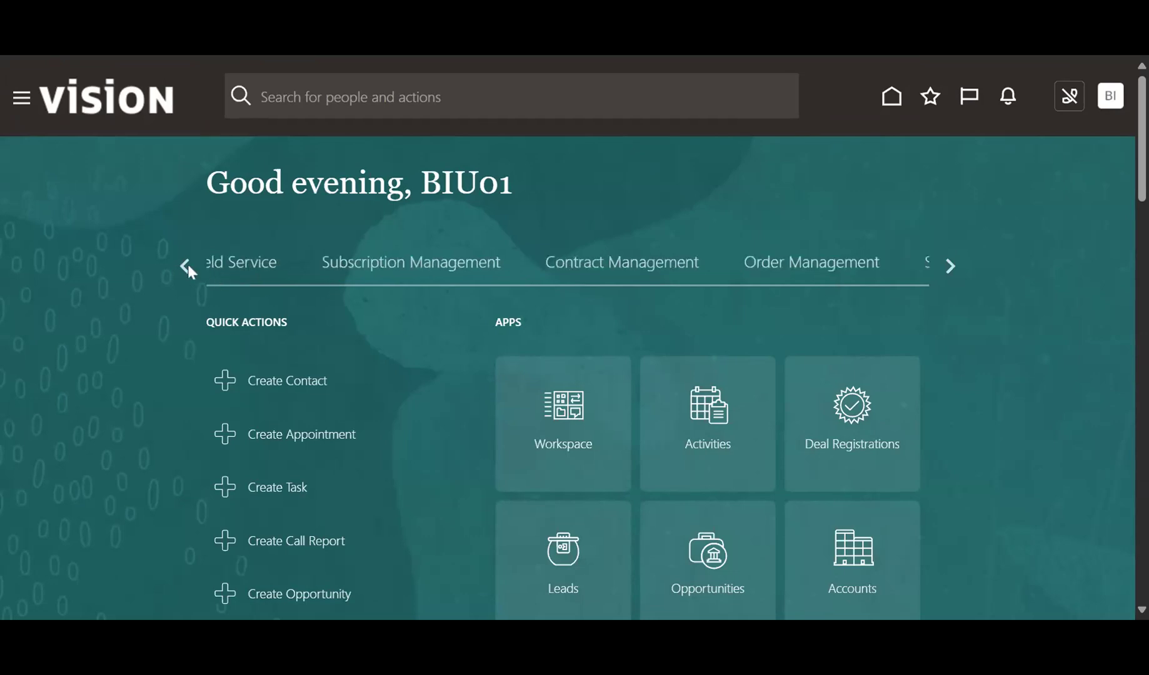
{"action": "left_click", "coordinate": [193, 270]}
{"action": "left_click", "coordinate": [193, 270]}
{"action": "left_click", "coordinate": [193, 270]}
{"action": "left_click", "coordinate": [193, 271]}
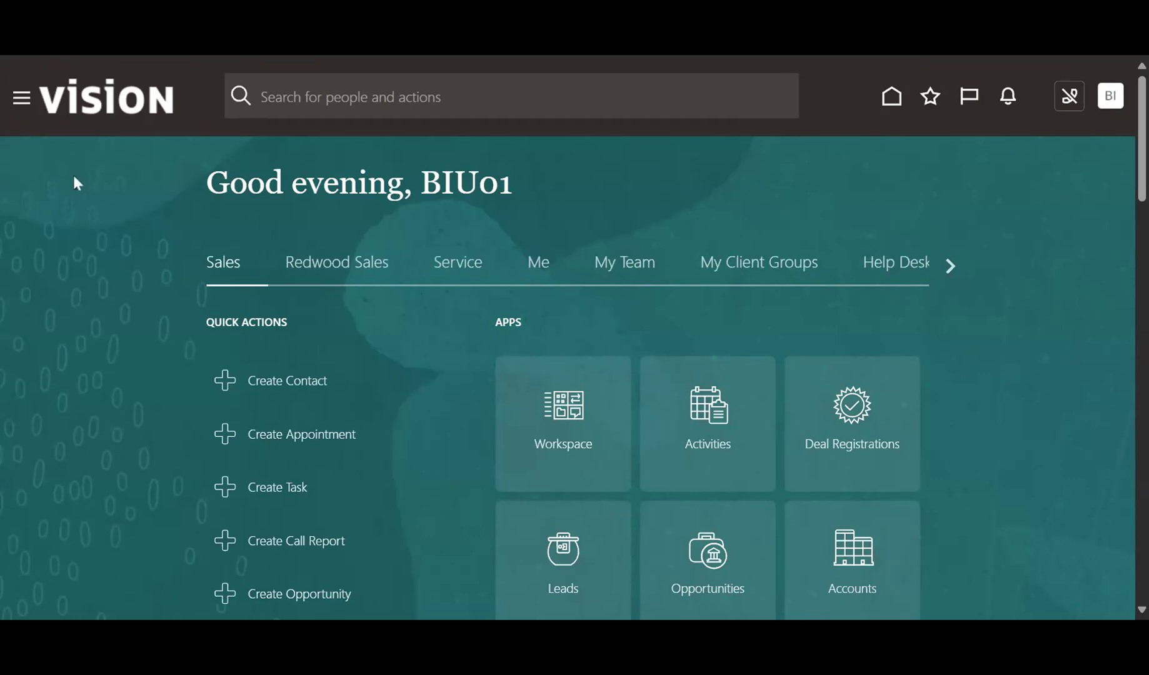
Open the Navigator and expand its Tools group.
{"action": "left_click", "coordinate": [23, 98]}
{"action": "scroll", "coordinate": [145, 340], "scroll_direction": "down", "scroll_amount": 6}
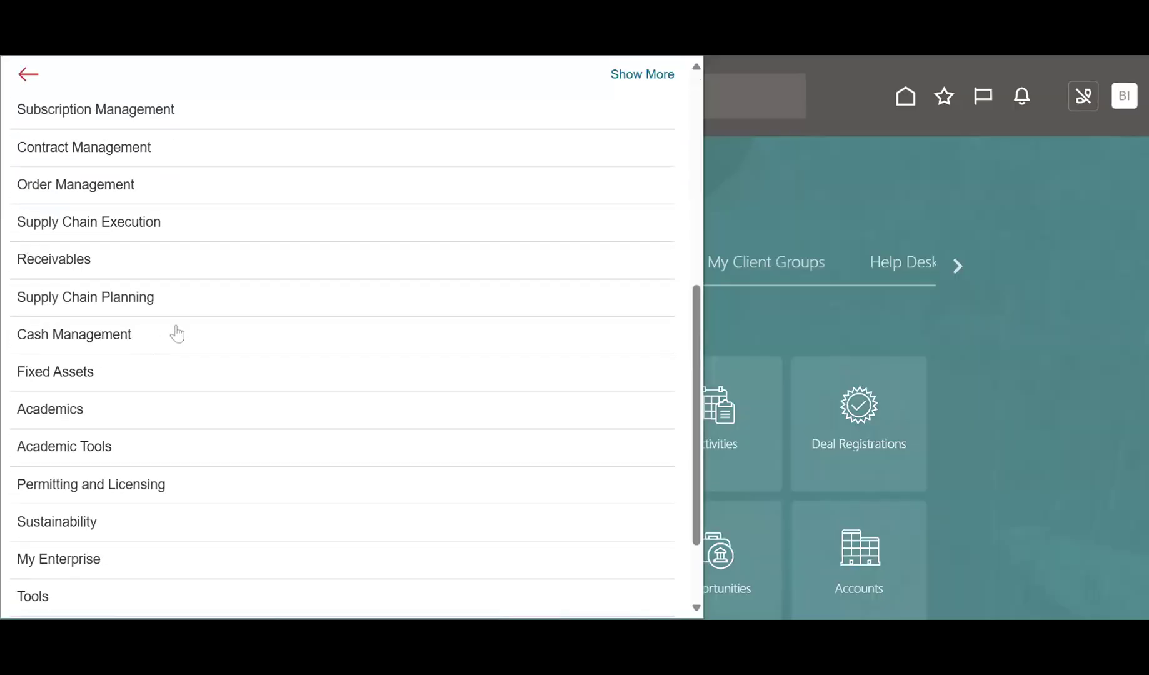
{"action": "scroll", "coordinate": [187, 334], "scroll_direction": "up", "scroll_amount": 1}
{"action": "scroll", "coordinate": [200, 328], "scroll_direction": "down", "scroll_amount": 5}
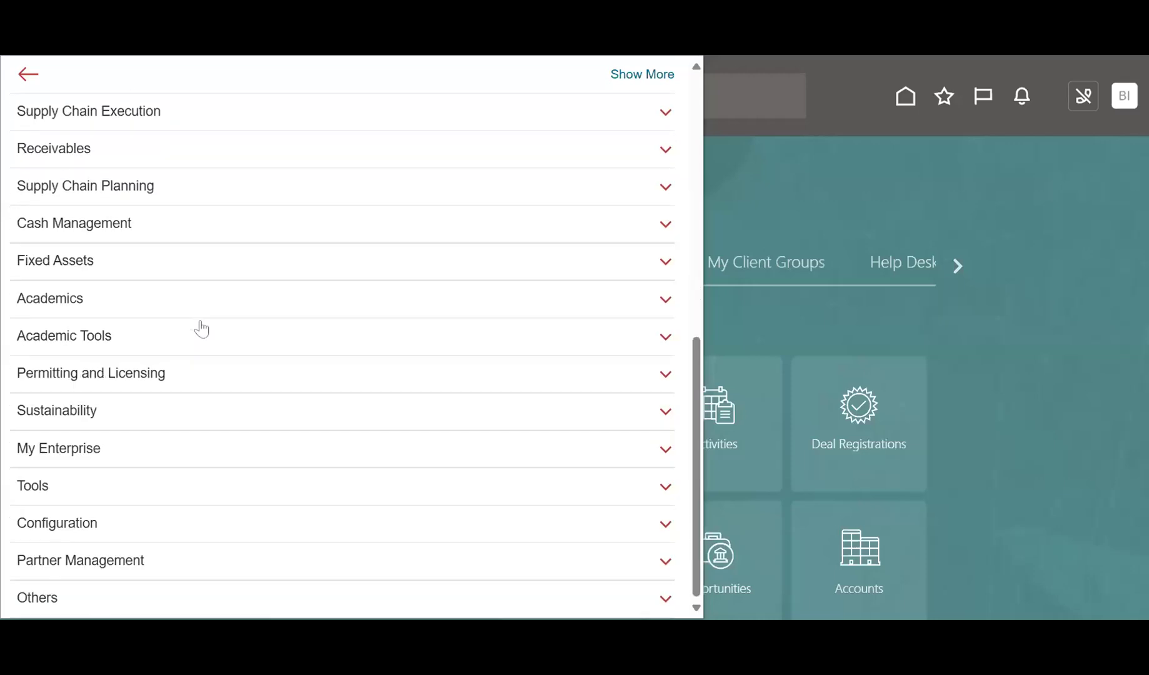
{"action": "scroll", "coordinate": [206, 378], "scroll_direction": "up", "scroll_amount": 7}
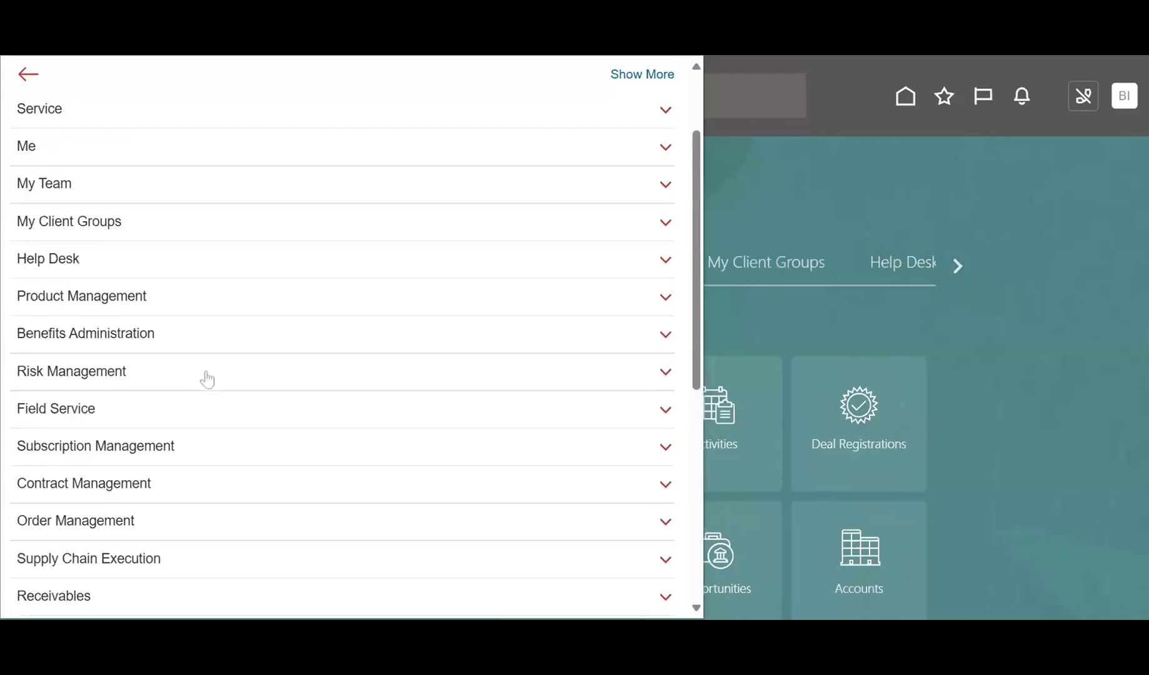
{"action": "scroll", "coordinate": [207, 379], "scroll_direction": "down", "scroll_amount": 7}
{"action": "left_click", "coordinate": [112, 482]}
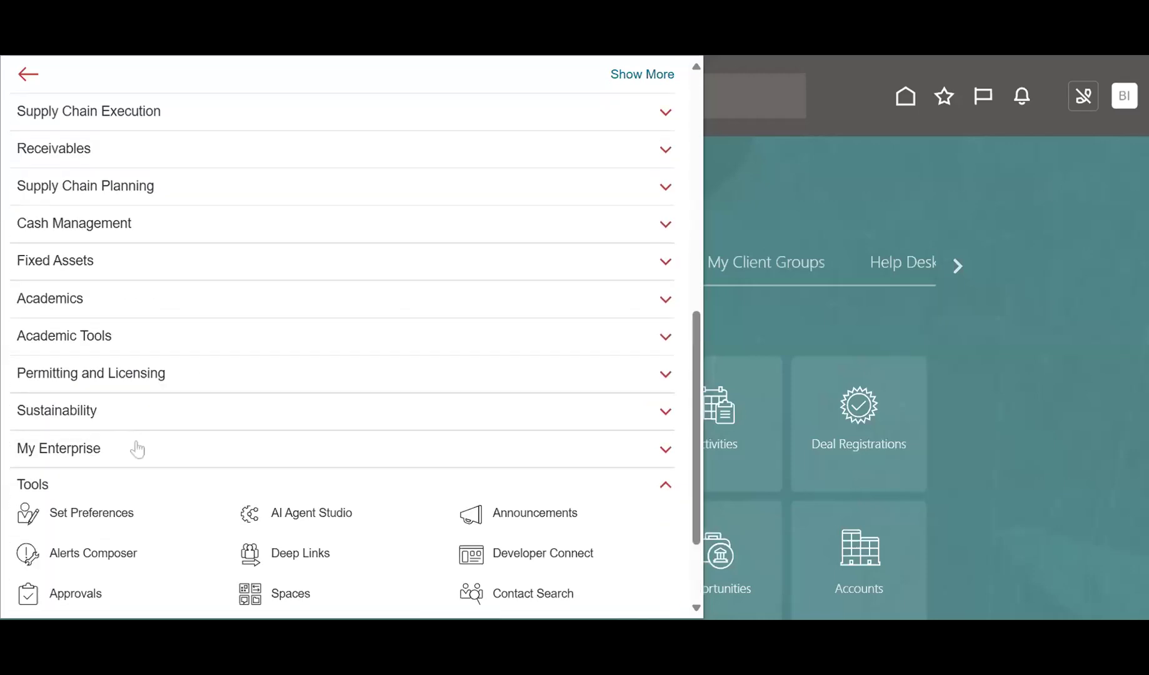
{"action": "scroll", "coordinate": [390, 358], "scroll_direction": "down", "scroll_amount": 3}
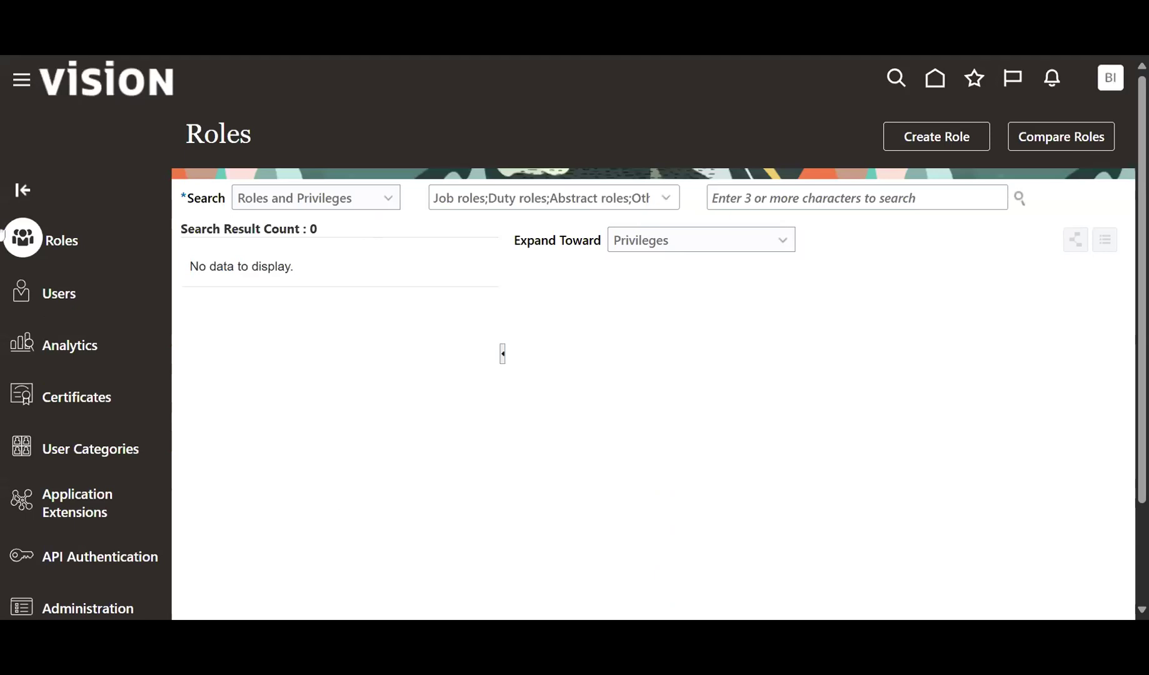
Search Users for the user's name, open the matching account and start editing it.
{"action": "left_click", "coordinate": [21, 292]}
{"action": "left_click", "coordinate": [752, 201]}
{"action": "type", "text": "biu"}
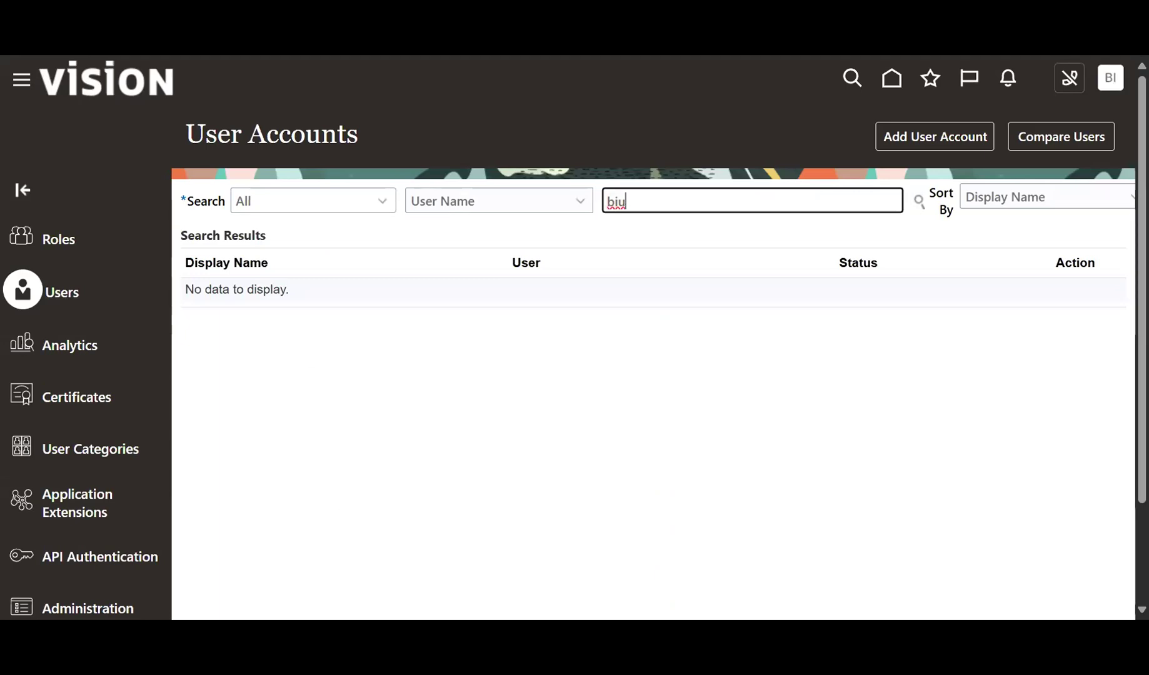
{"action": "left_click", "coordinate": [203, 310]}
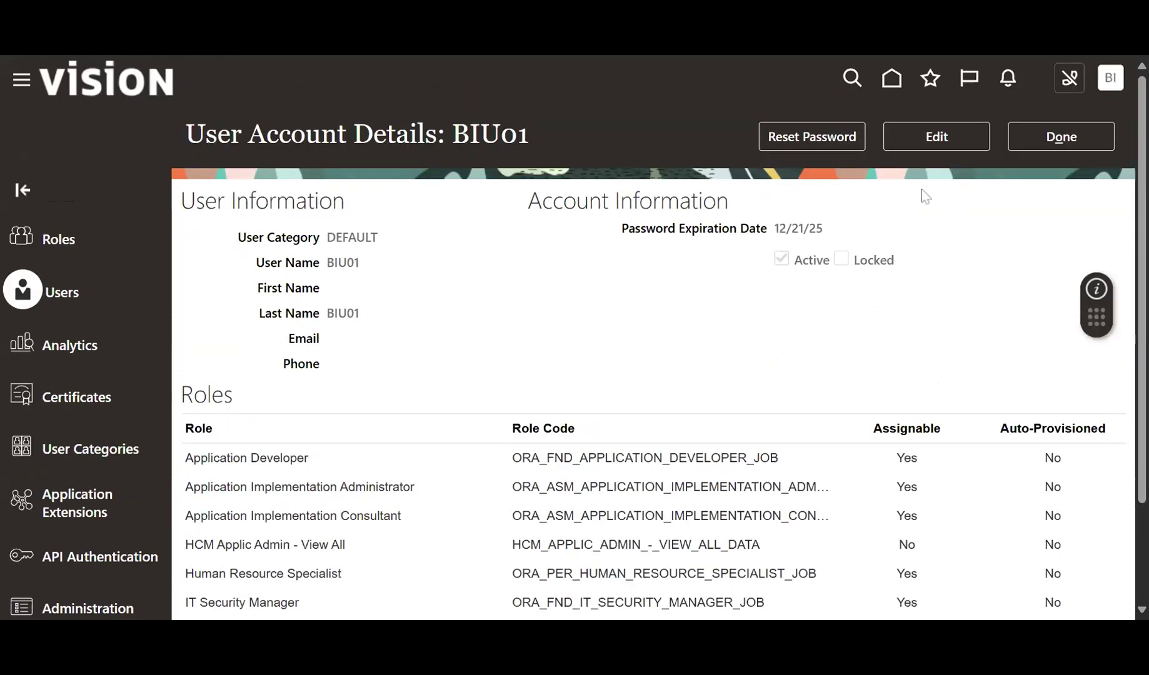
{"action": "left_click", "coordinate": [923, 137]}
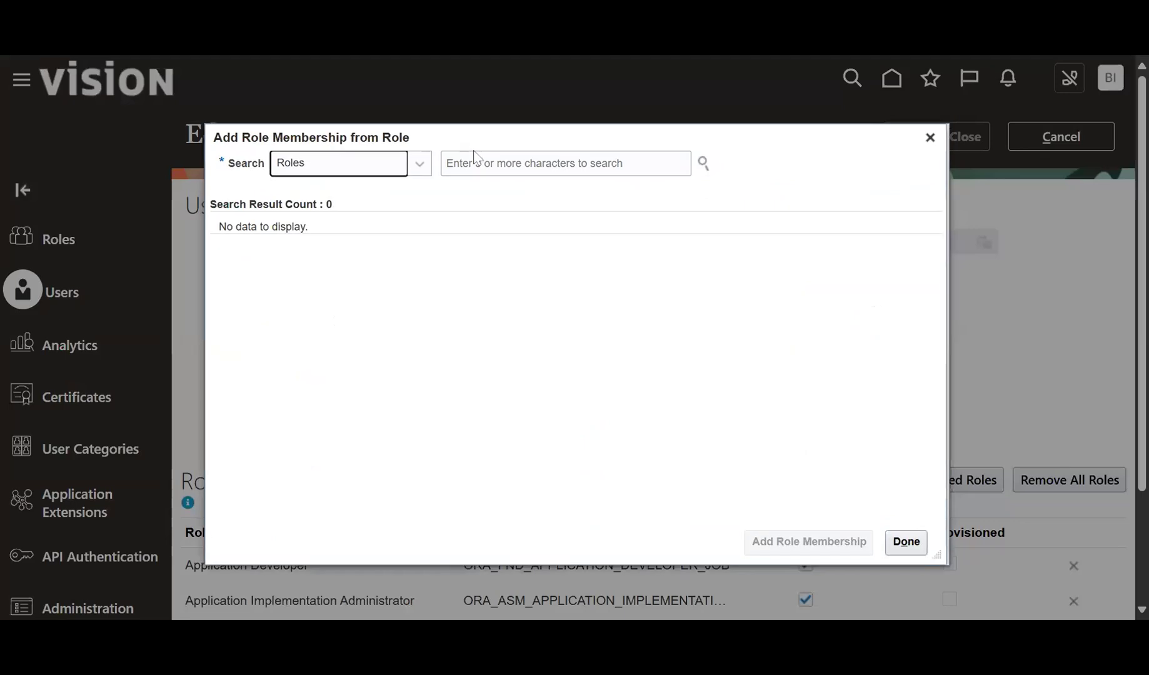
Add the General Accountant and General Accounting Manager roles to the user and save.
{"action": "left_click", "coordinate": [472, 161]}
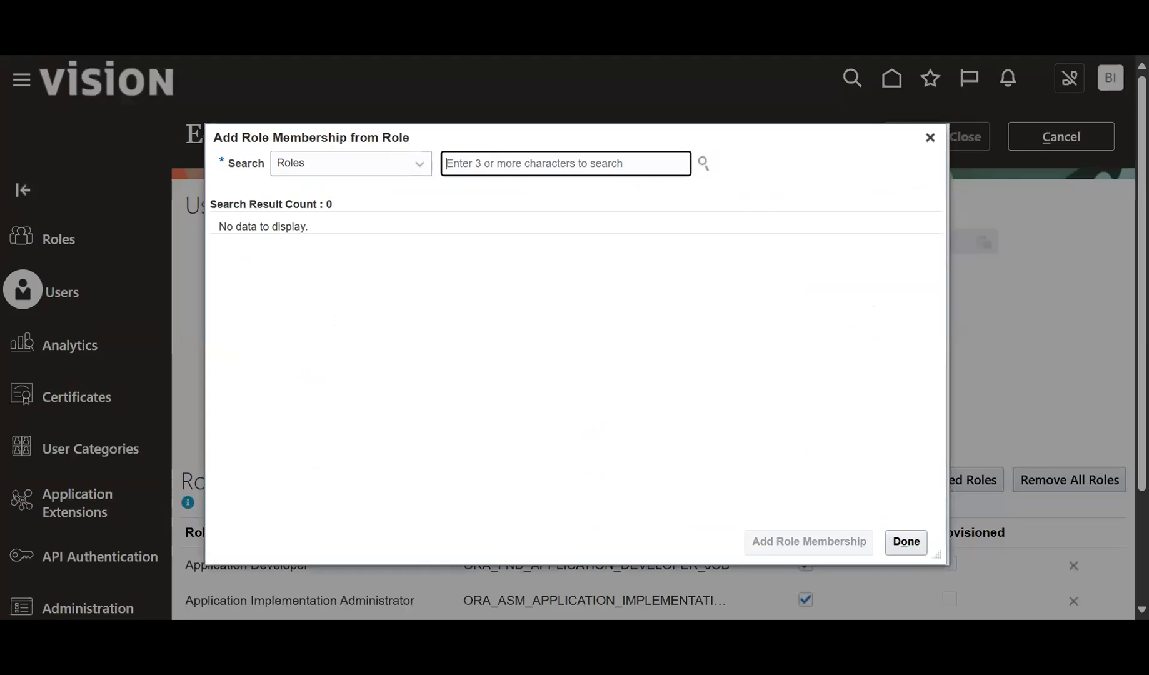
{"action": "type", "text": "general Accountant"}
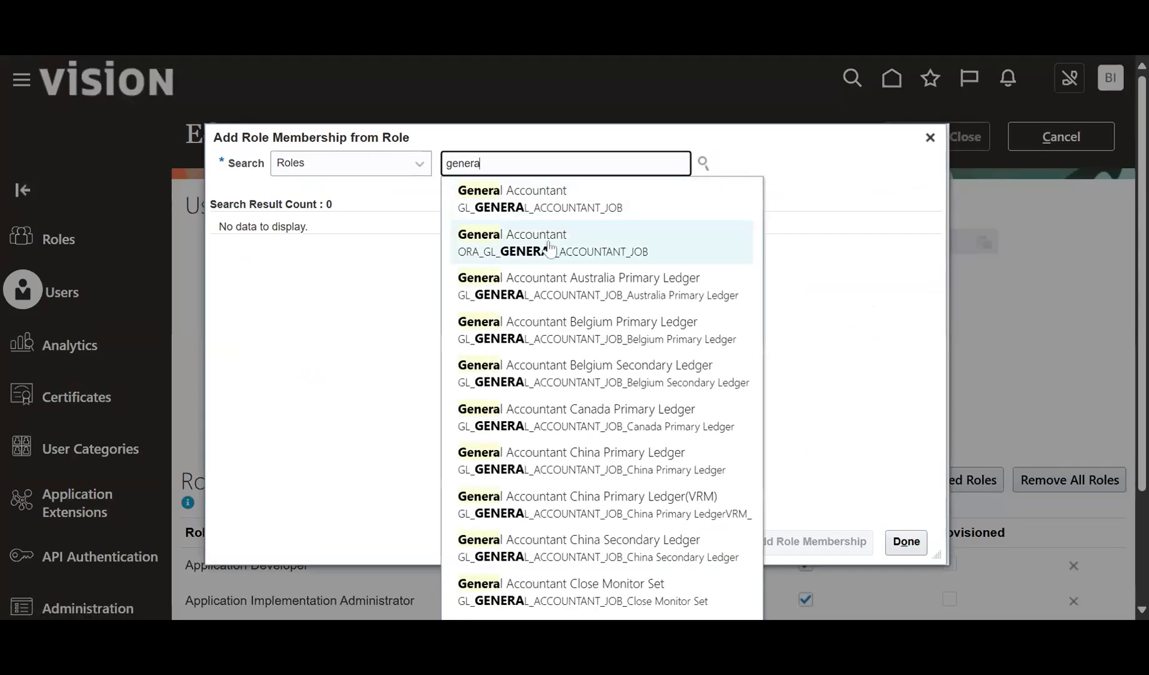
{"action": "left_click", "coordinate": [547, 246]}
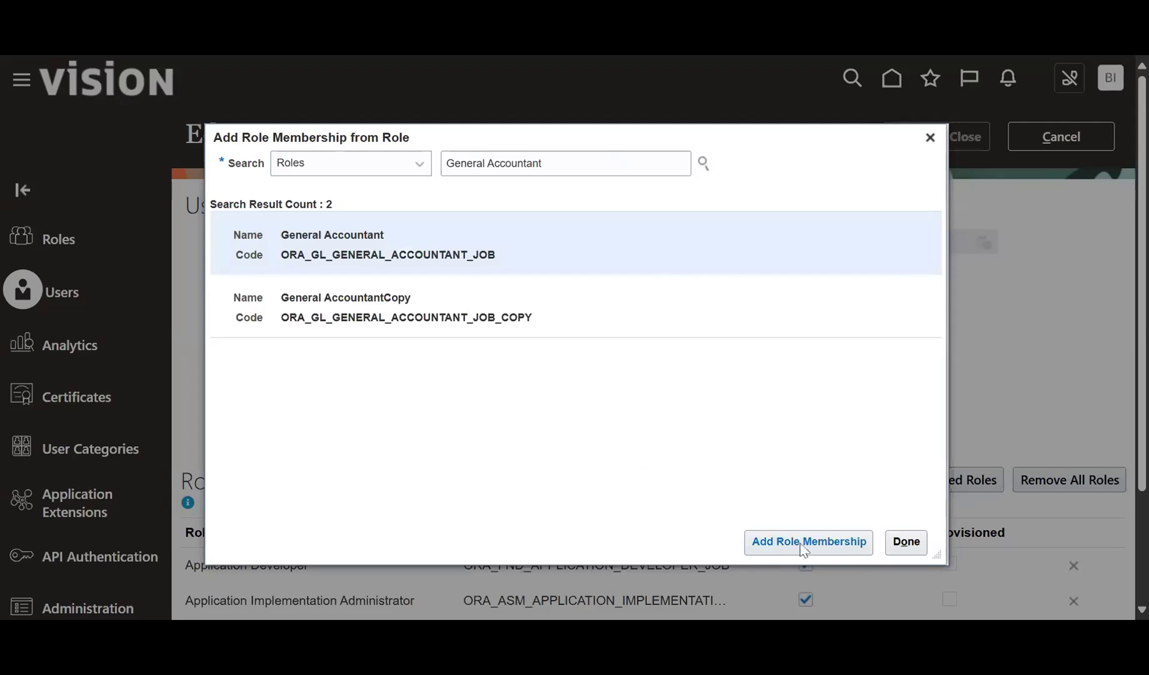
{"action": "left_click", "coordinate": [803, 543]}
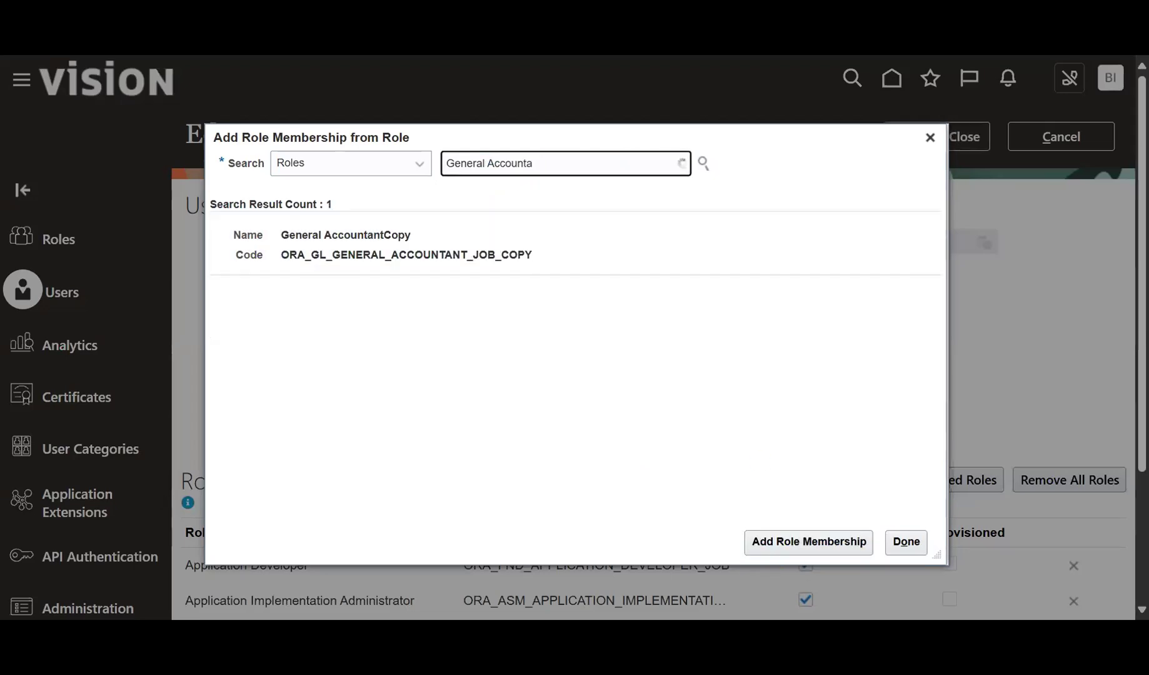
{"action": "key", "text": "BackSpace"}
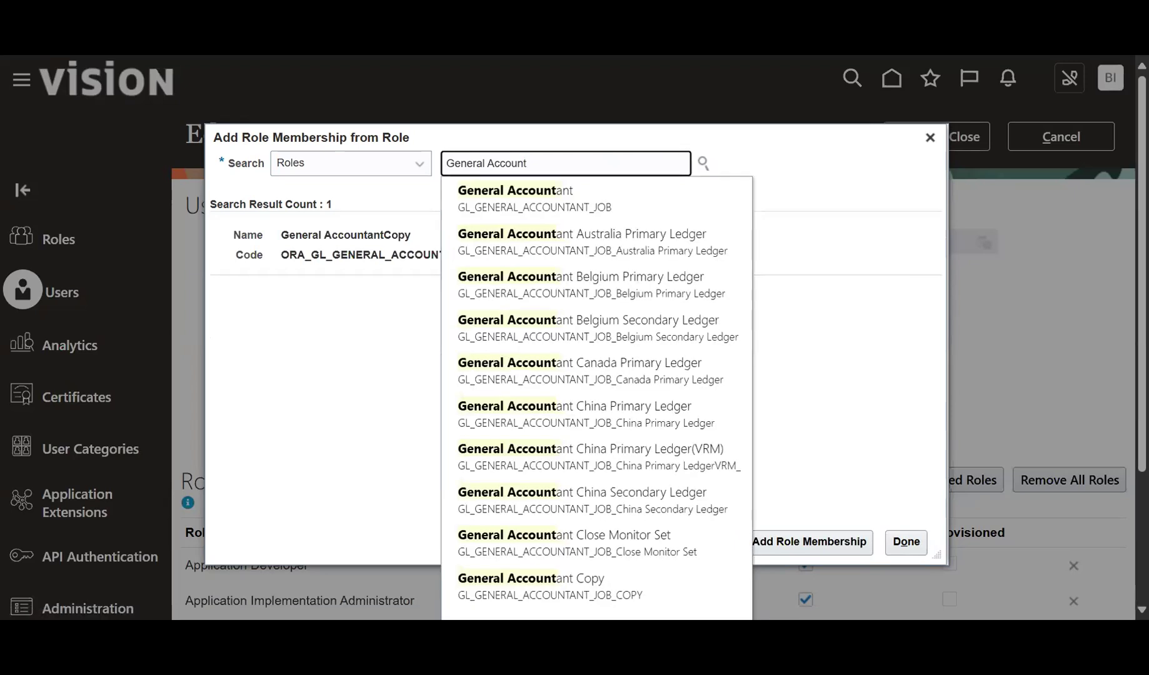
{"action": "type", "text": "ing"}
{"action": "key", "text": "Down"}
{"action": "key", "text": "Return"}
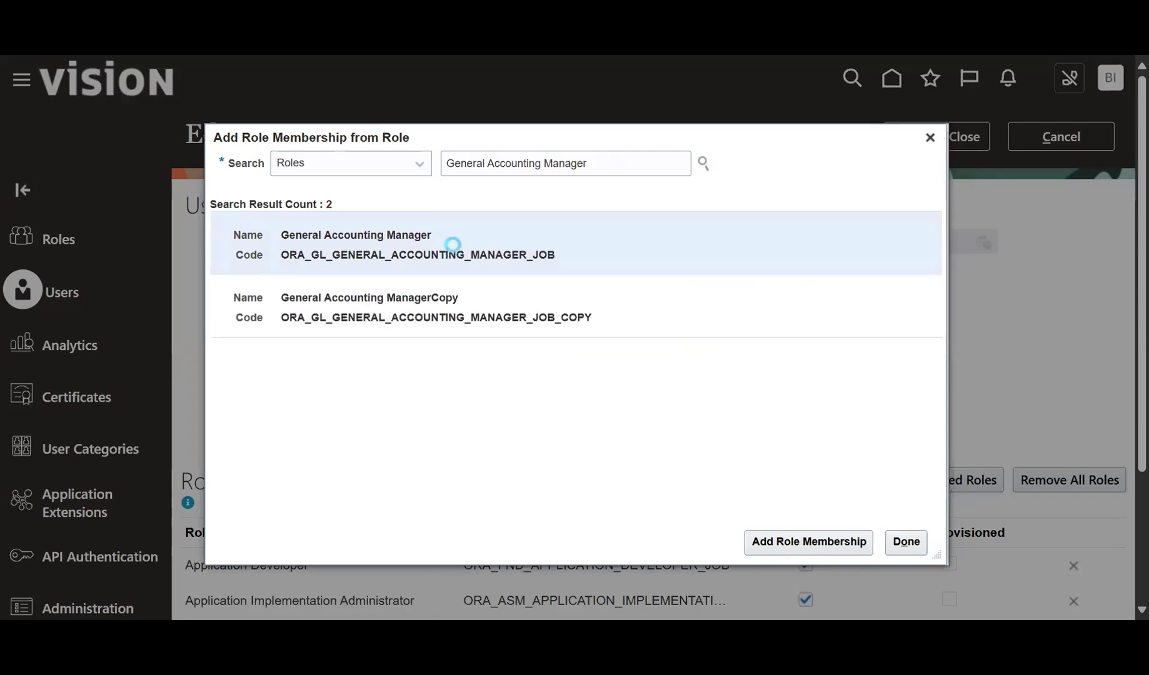
{"action": "left_click", "coordinate": [798, 543]}
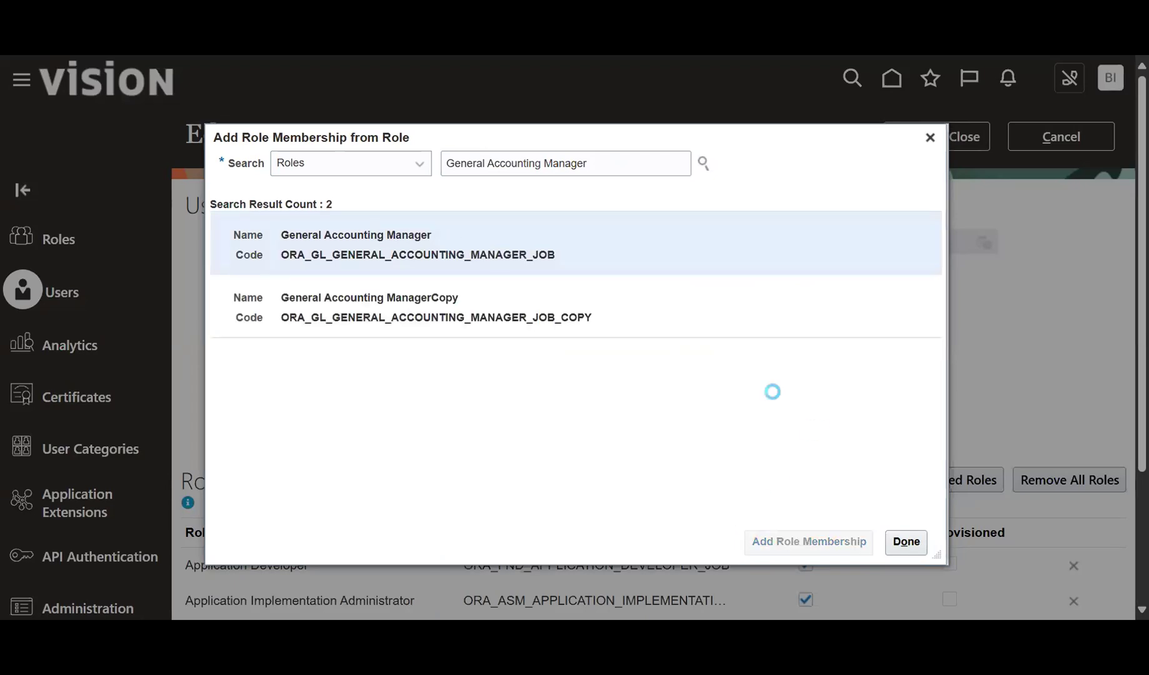
{"action": "left_click", "coordinate": [906, 542]}
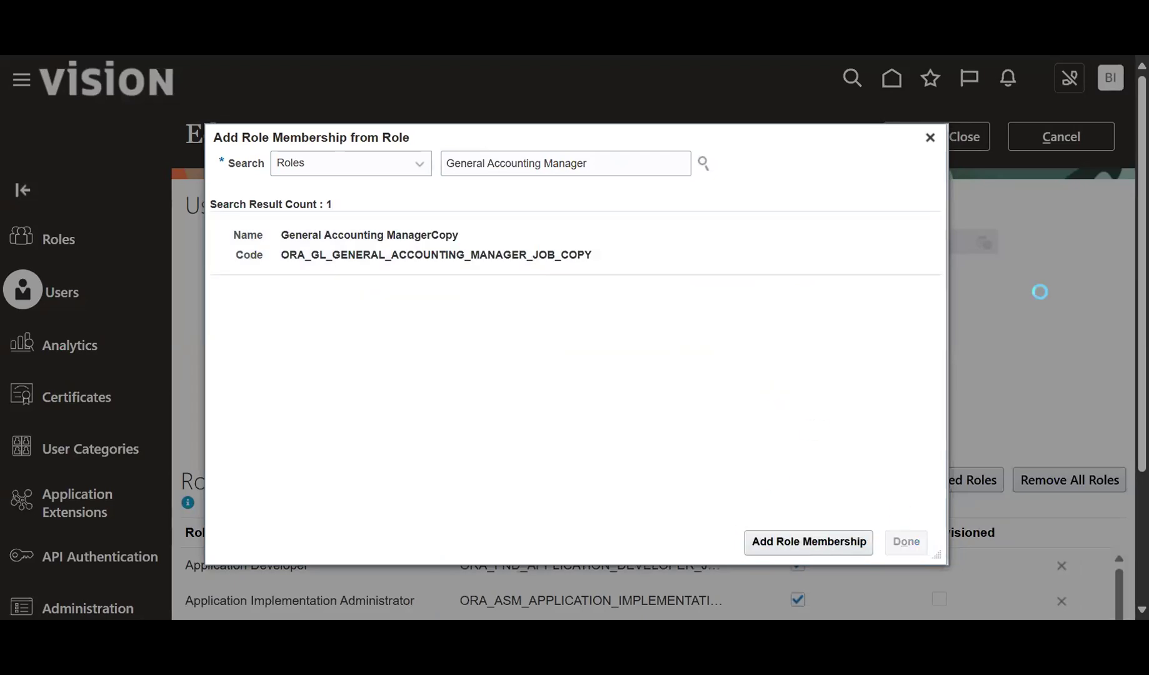
{"action": "left_click", "coordinate": [953, 147]}
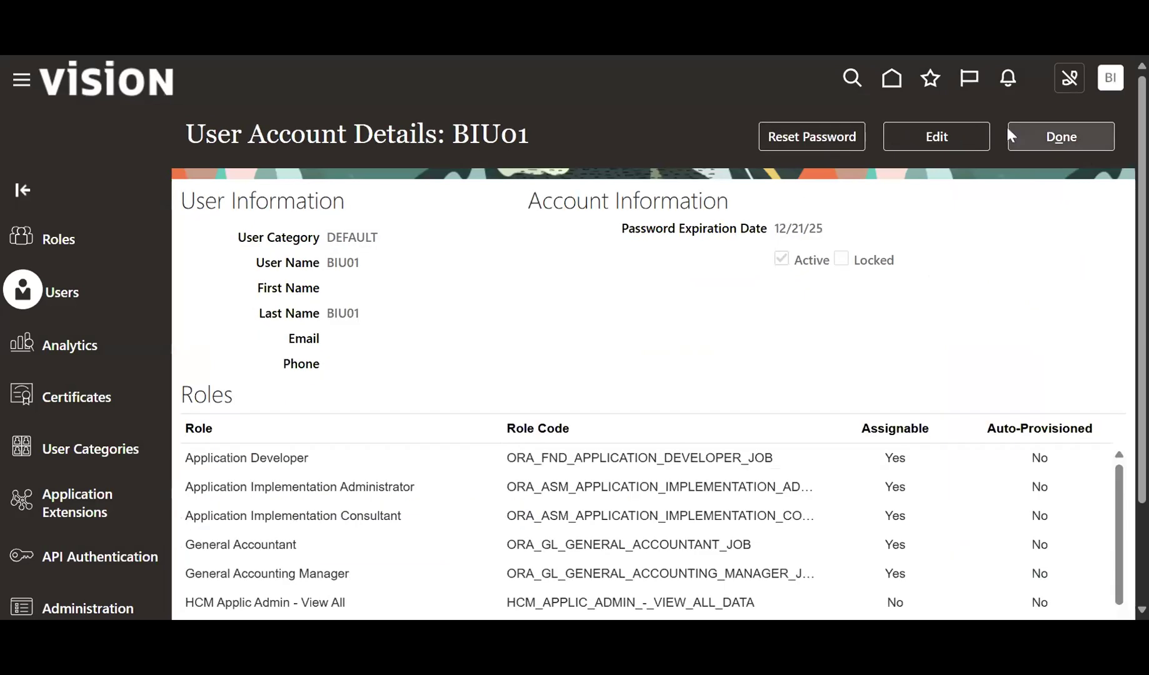
Leave the account page and sign in with the configured user's name and password.
{"action": "left_click", "coordinate": [1019, 136]}
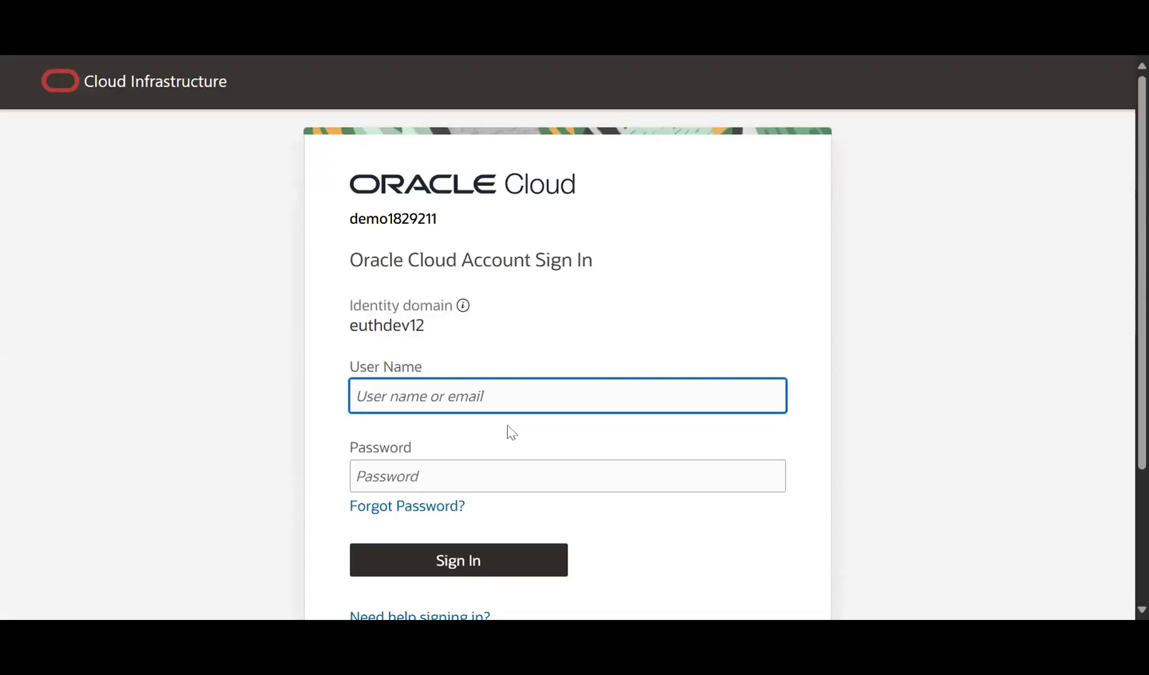
{"action": "key", "text": "Tab"}
{"action": "key", "text": "ctrl+v"}
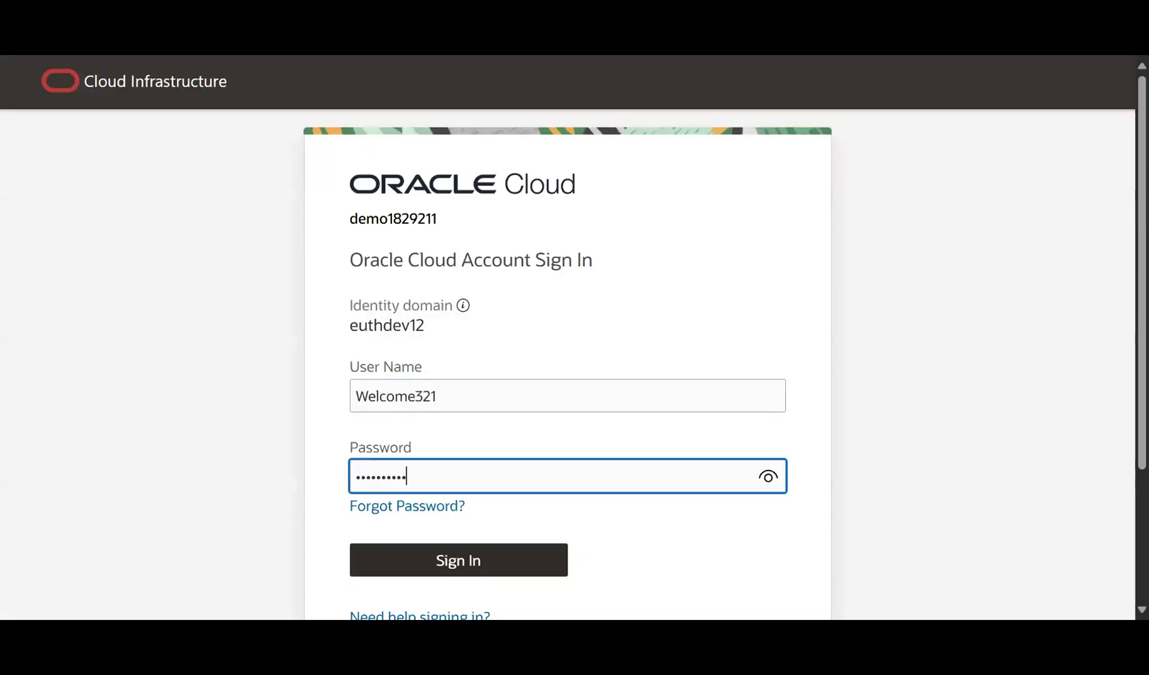
{"action": "key", "text": "shift+Tab"}
{"action": "key", "text": "BackSpace"}
{"action": "left_click", "coordinate": [625, 632]}
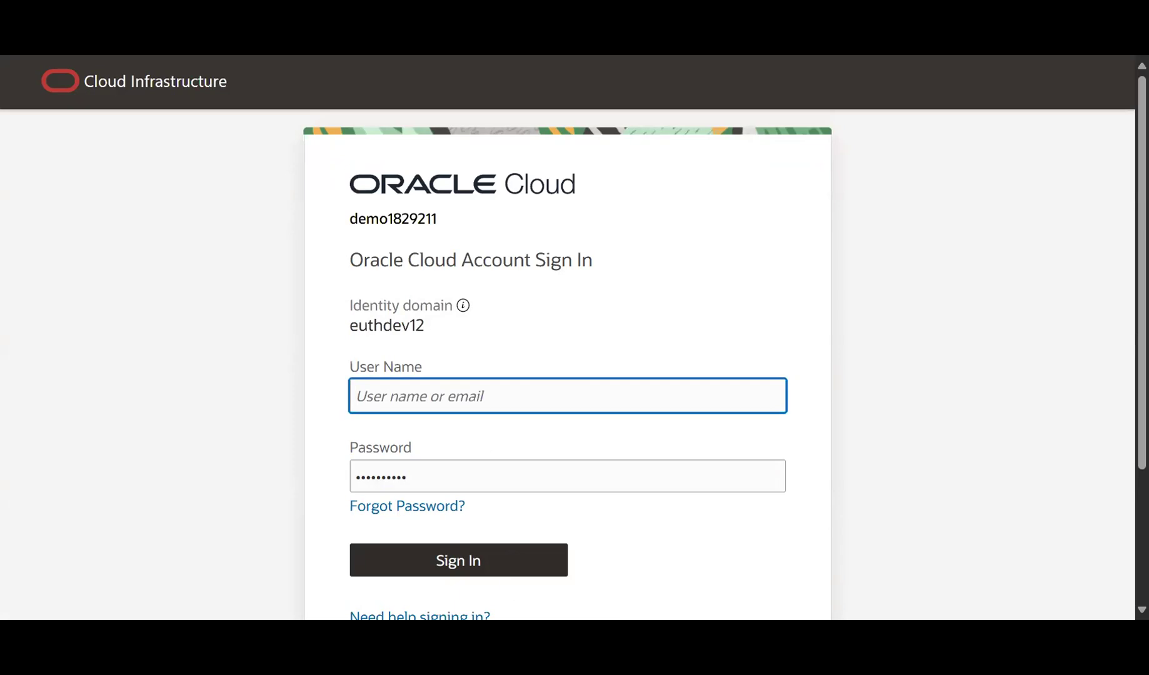
{"action": "type", "text": "BIU01"}
{"action": "left_click", "coordinate": [504, 570]}
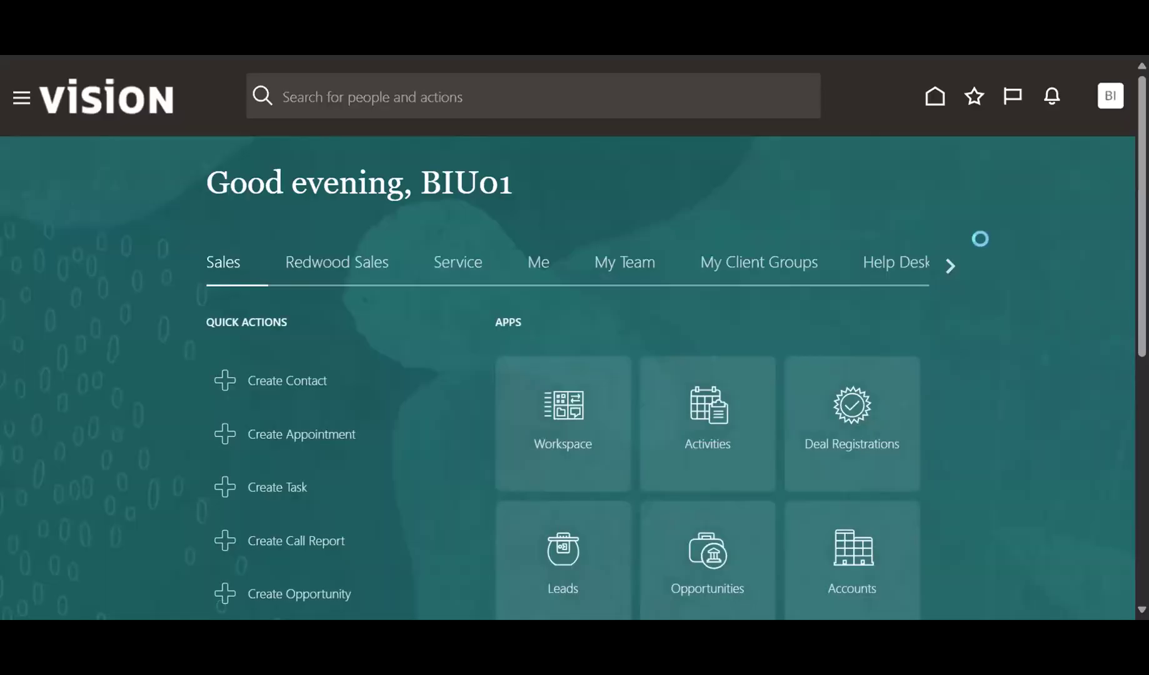
Switch to the General Accounting work area and launch the Journals app.
{"action": "left_click", "coordinate": [948, 267]}
{"action": "left_click", "coordinate": [948, 267]}
{"action": "left_click", "coordinate": [948, 267]}
{"action": "left_click", "coordinate": [948, 265]}
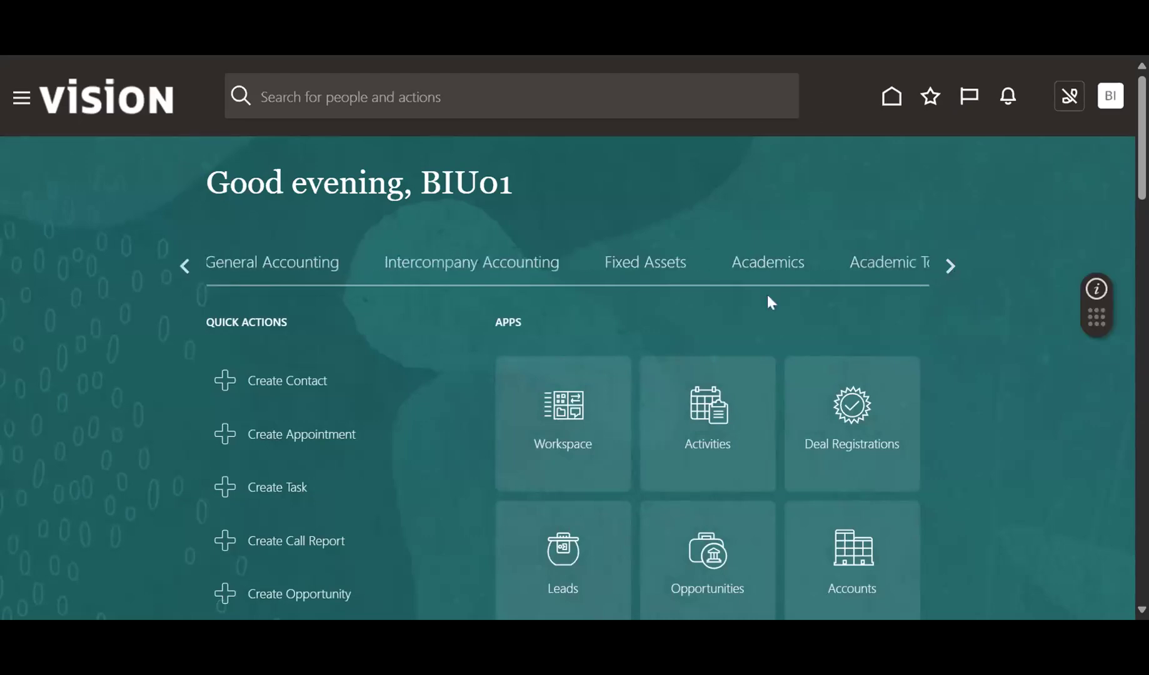
{"action": "left_click", "coordinate": [277, 267]}
{"action": "left_click", "coordinate": [708, 409]}
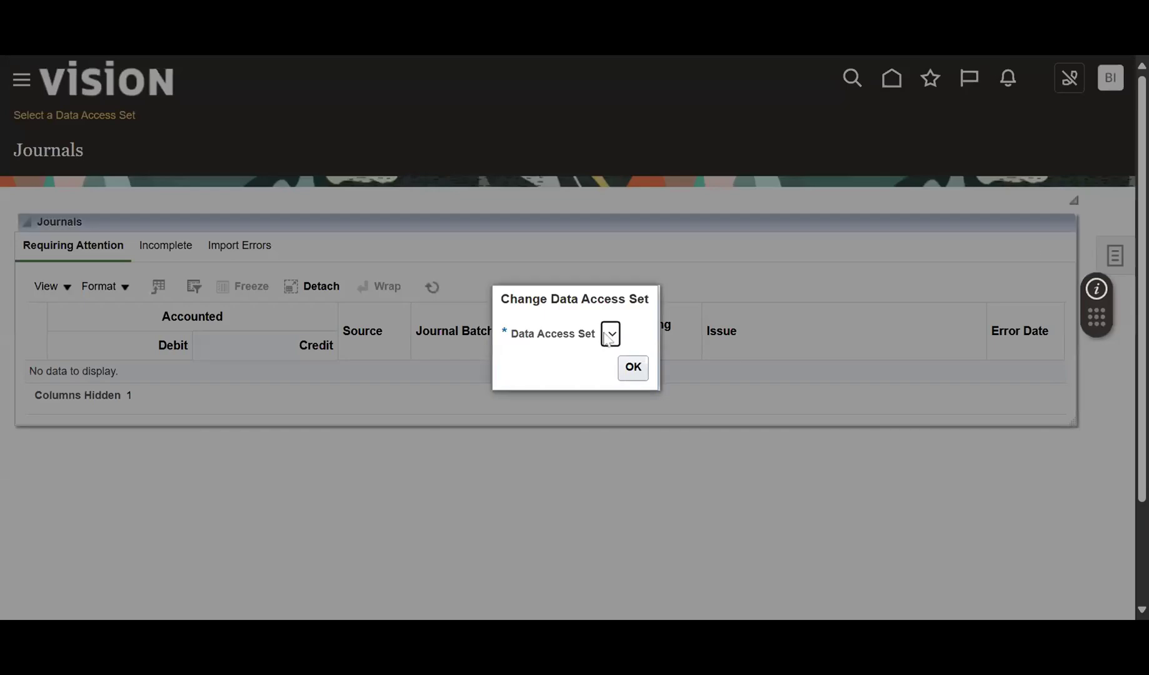
Confirm the empty Change Data Access Set prompt, dismiss the parse error, and open Setup and Maintenance.
{"action": "left_click", "coordinate": [633, 367]}
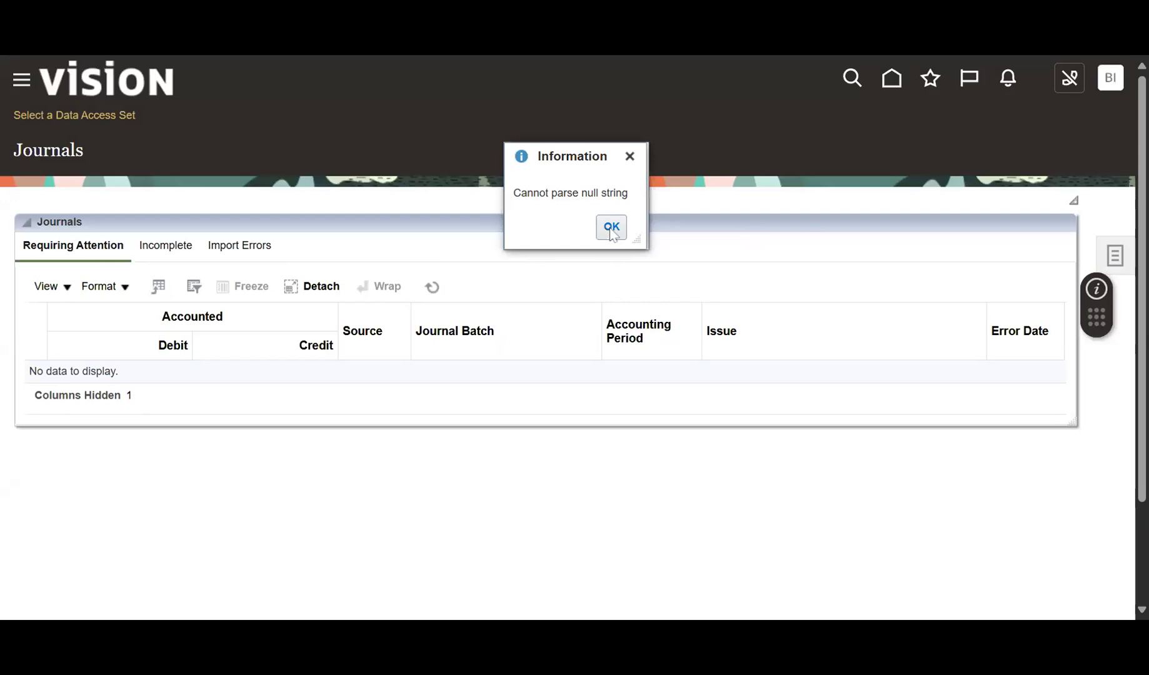
{"action": "left_click", "coordinate": [611, 228]}
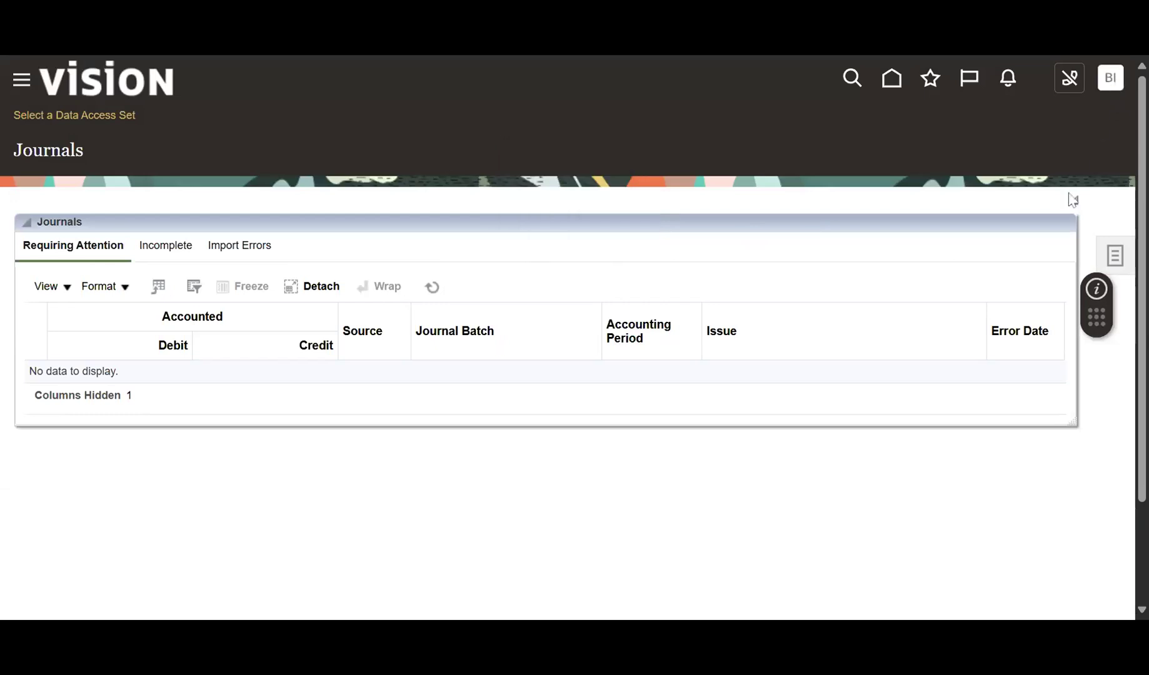
{"action": "left_click", "coordinate": [1104, 81]}
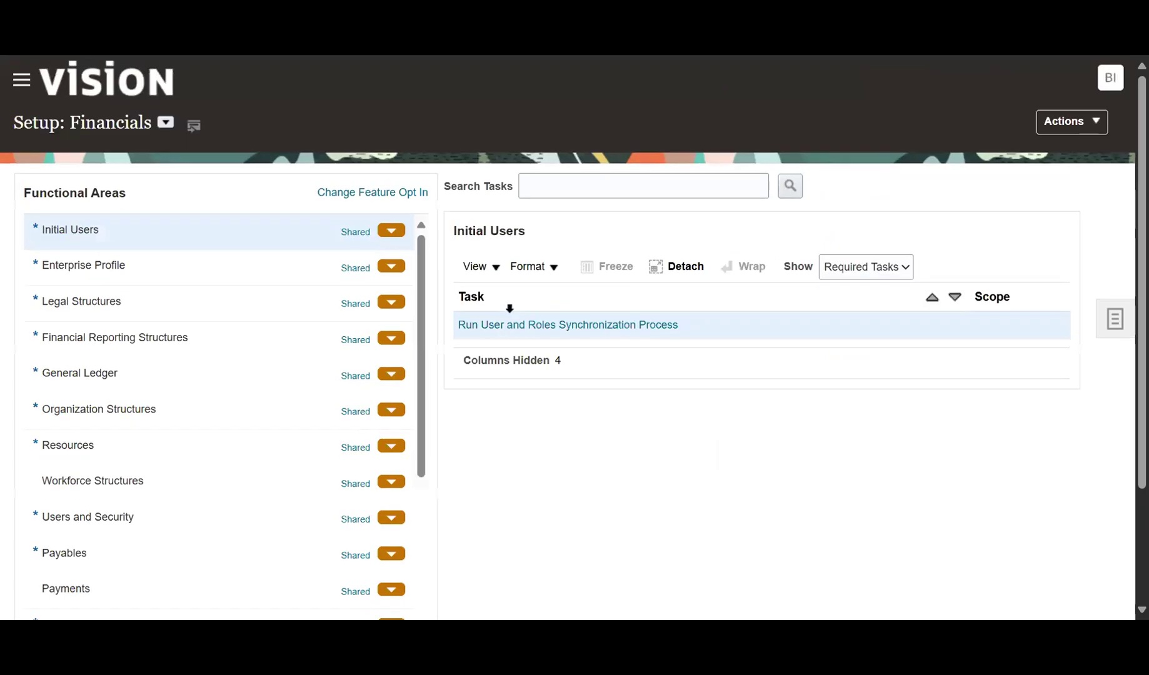
Find and open the Manage Data Access for Users task, then start a new data access assignment.
{"action": "type", "text": "ma"}
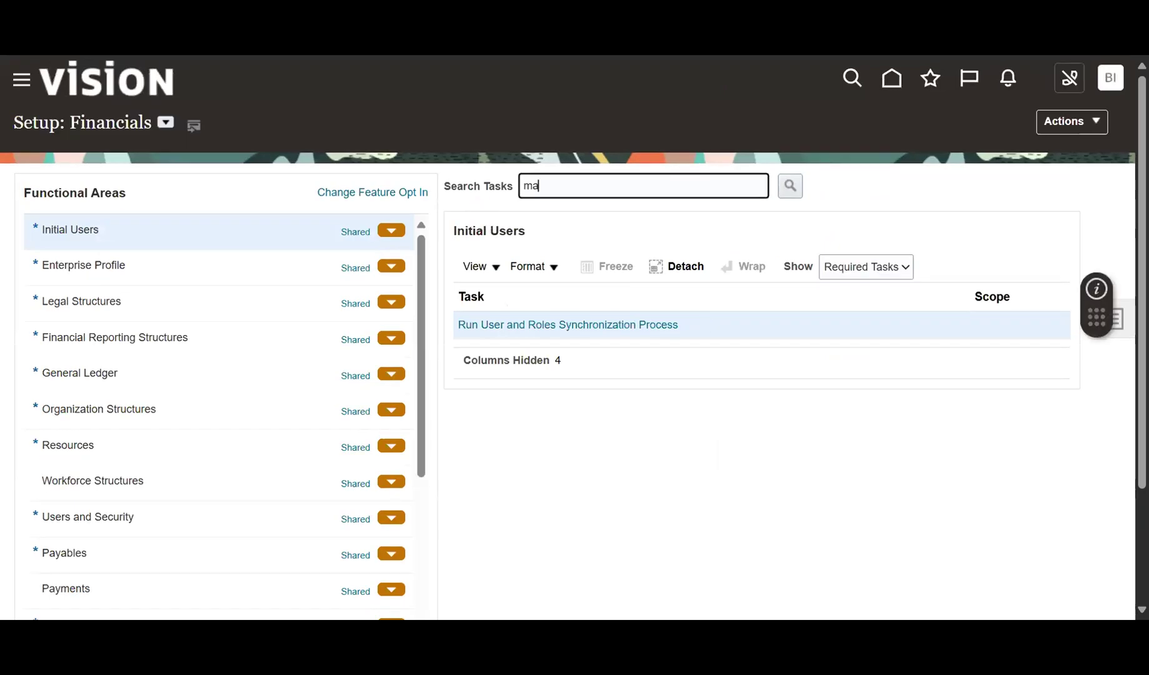
{"action": "type", "text": "nage data access for"}
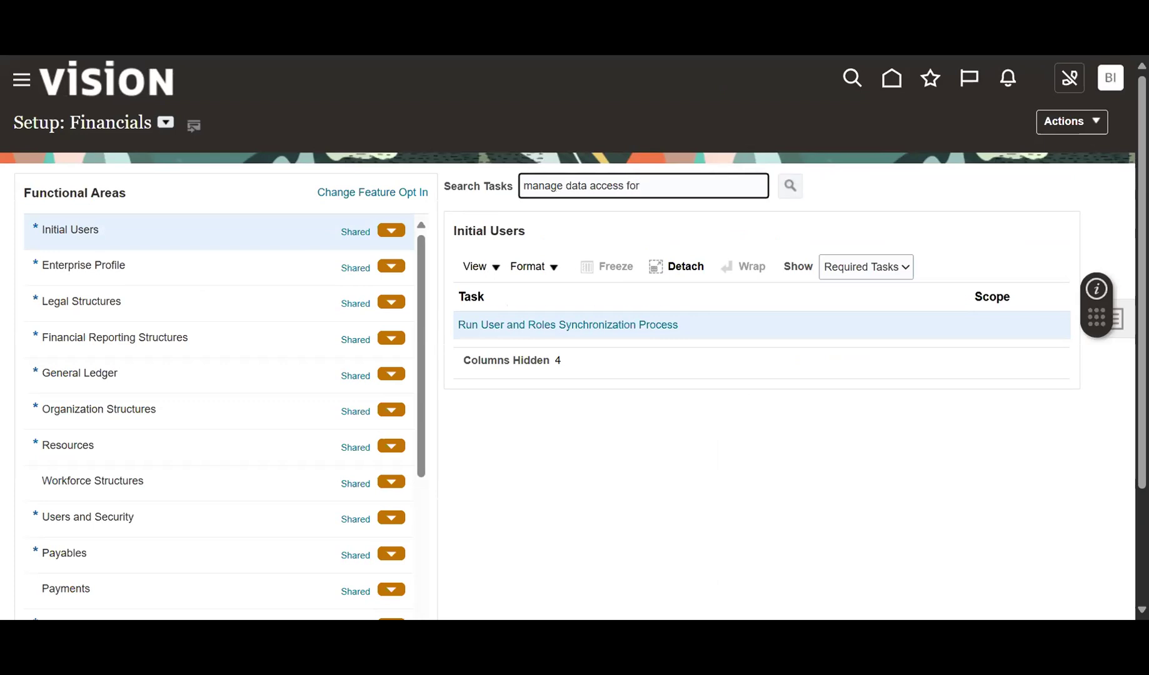
{"action": "key", "text": "Return"}
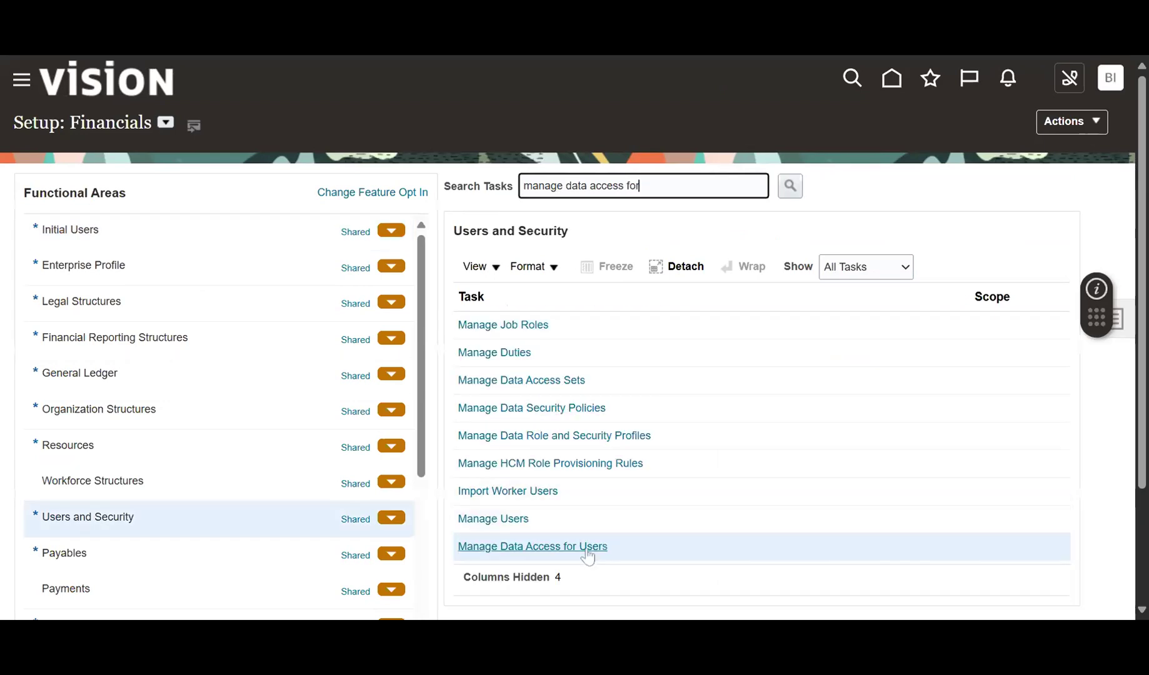
{"action": "left_click", "coordinate": [585, 547]}
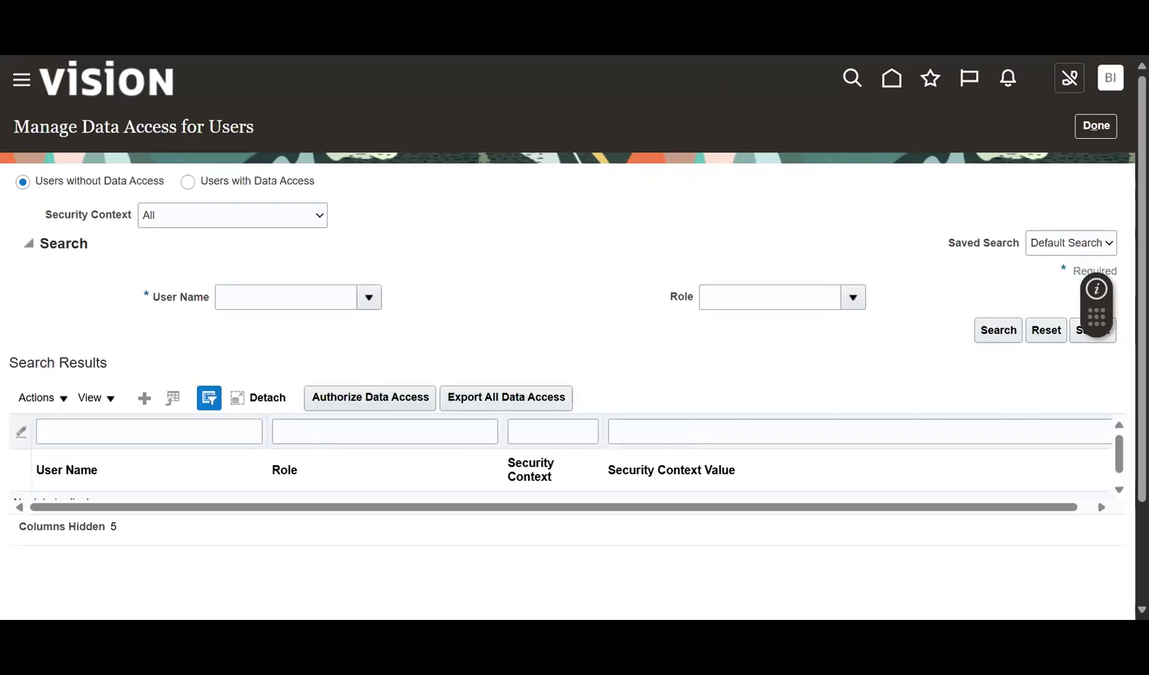
{"action": "left_click", "coordinate": [144, 398]}
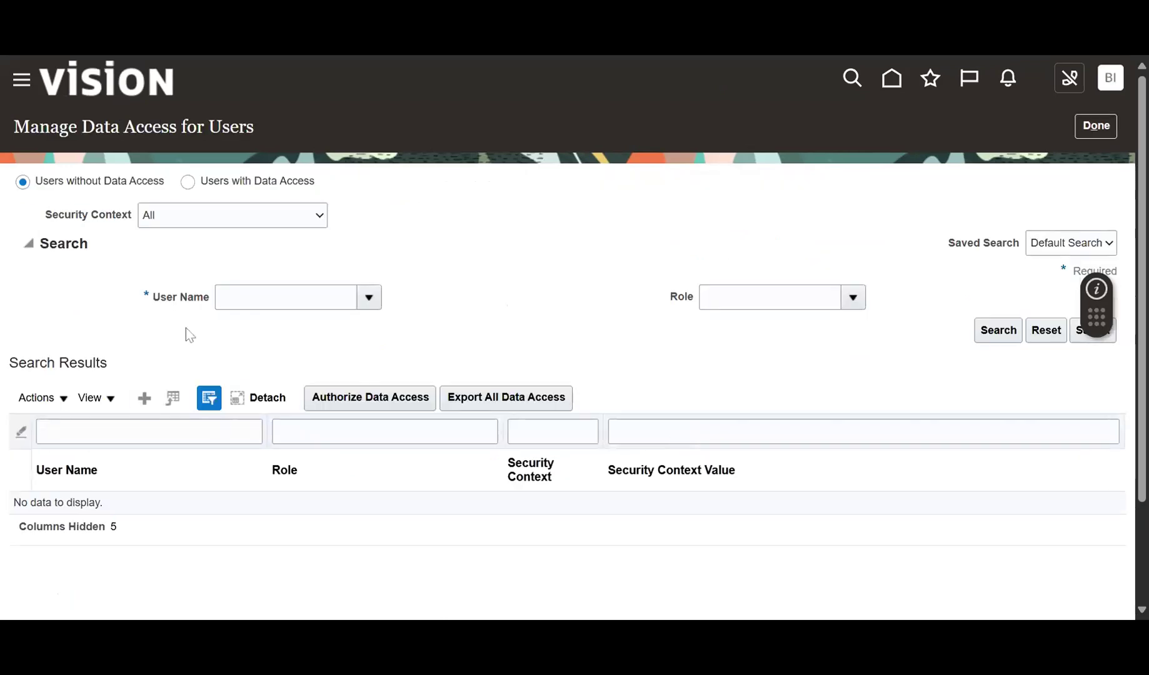
Give the user the General Accountant role with data access set US Primary Ledger.
{"action": "type", "text": "biu"}
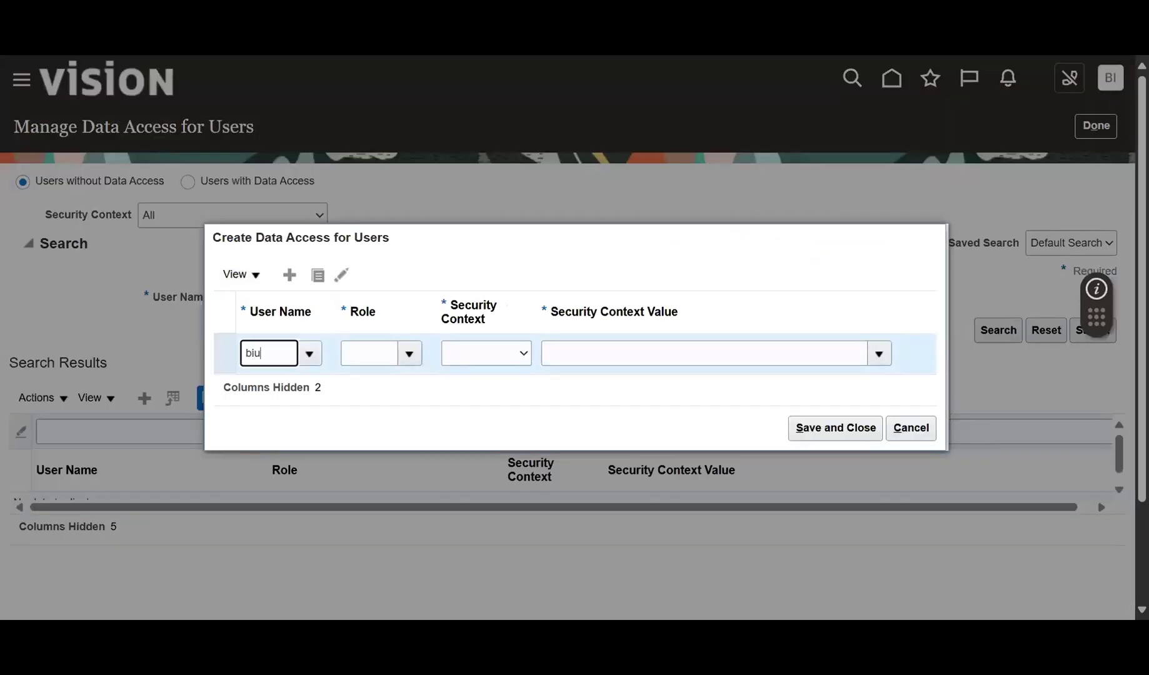
{"action": "type", "text": "01"}
{"action": "left_click", "coordinate": [347, 355]}
{"action": "type", "text": "gener"}
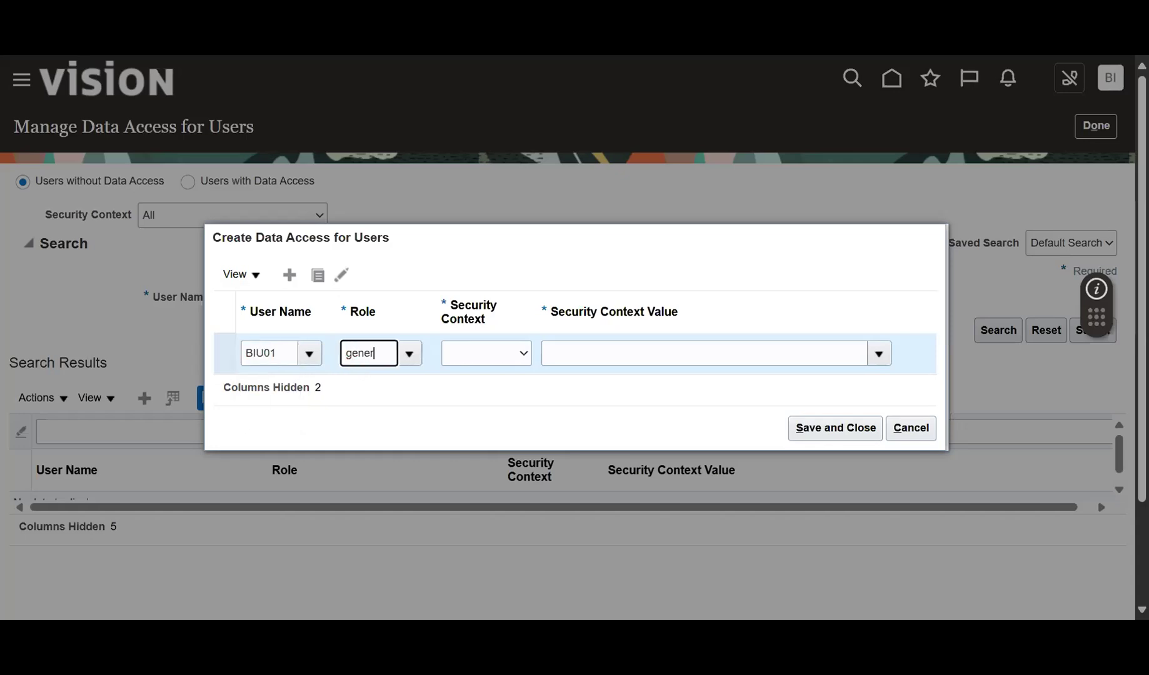
{"action": "left_click", "coordinate": [387, 383]}
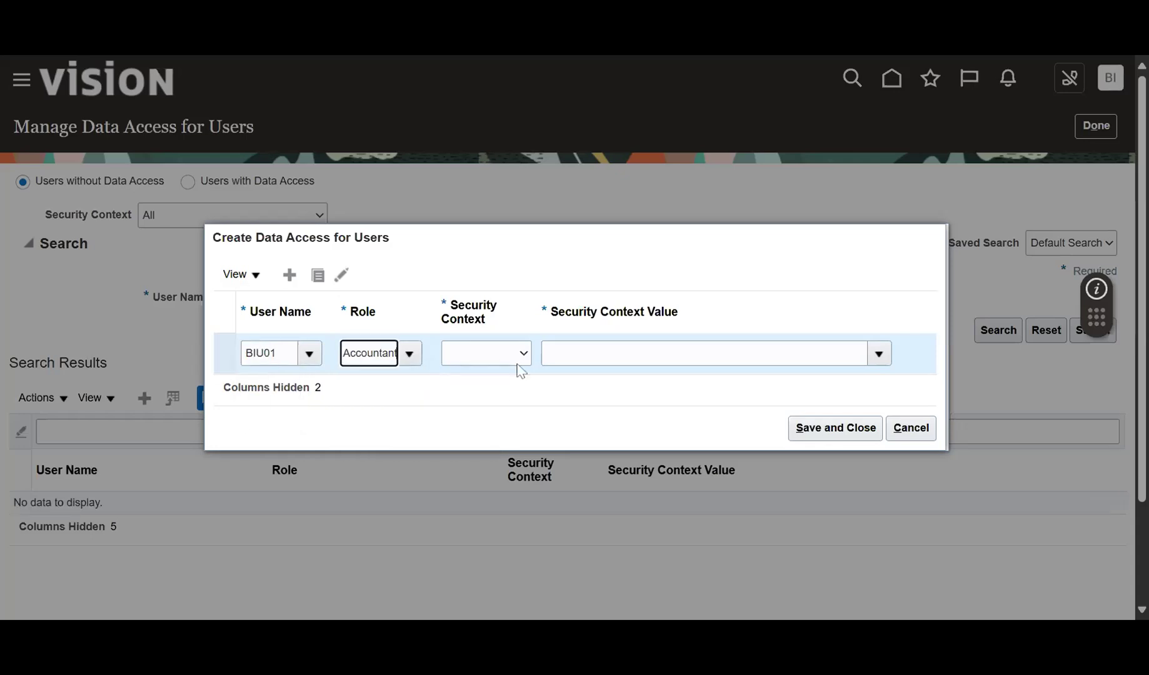
{"action": "left_click", "coordinate": [513, 355]}
{"action": "left_click", "coordinate": [491, 379]}
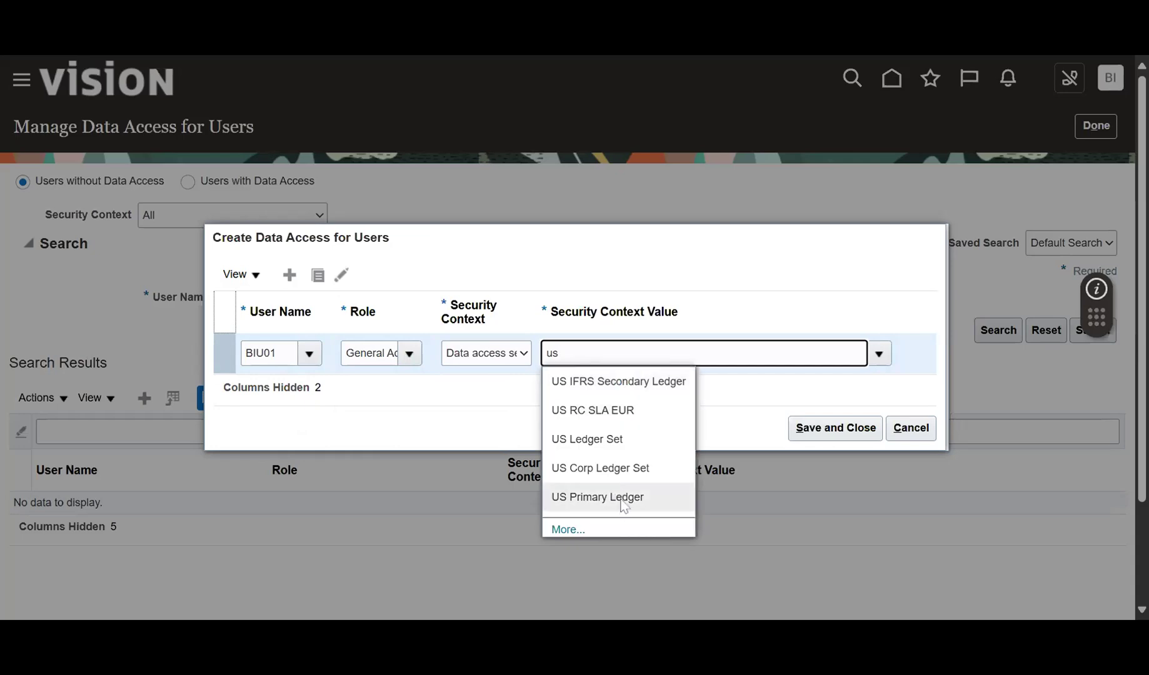
{"action": "left_click", "coordinate": [622, 498]}
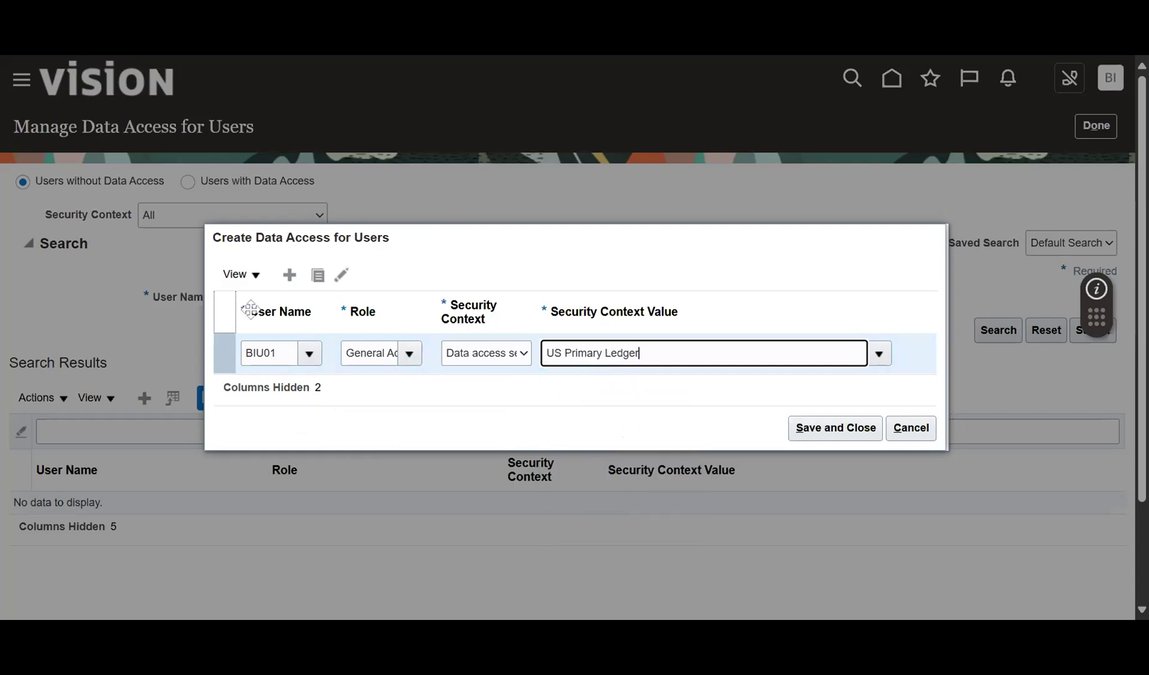
Add a second row giving the user General Accounting Manager on US Primary Ledger, and save.
{"action": "left_click", "coordinate": [289, 275]}
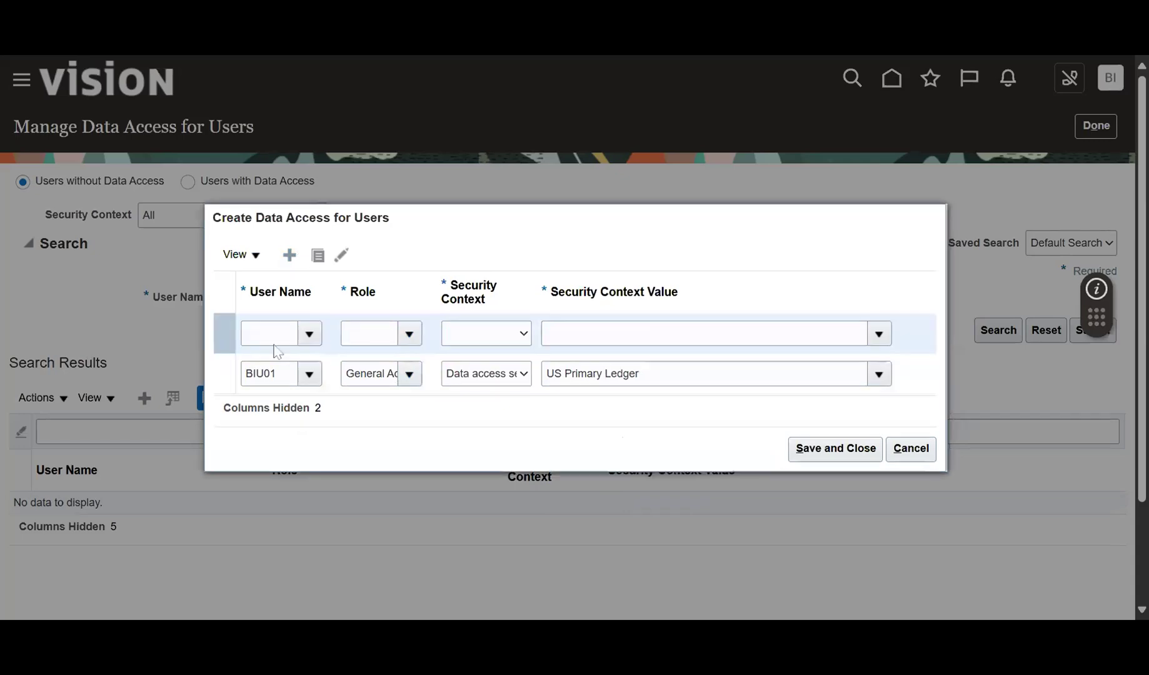
{"action": "type", "text": "bu"}
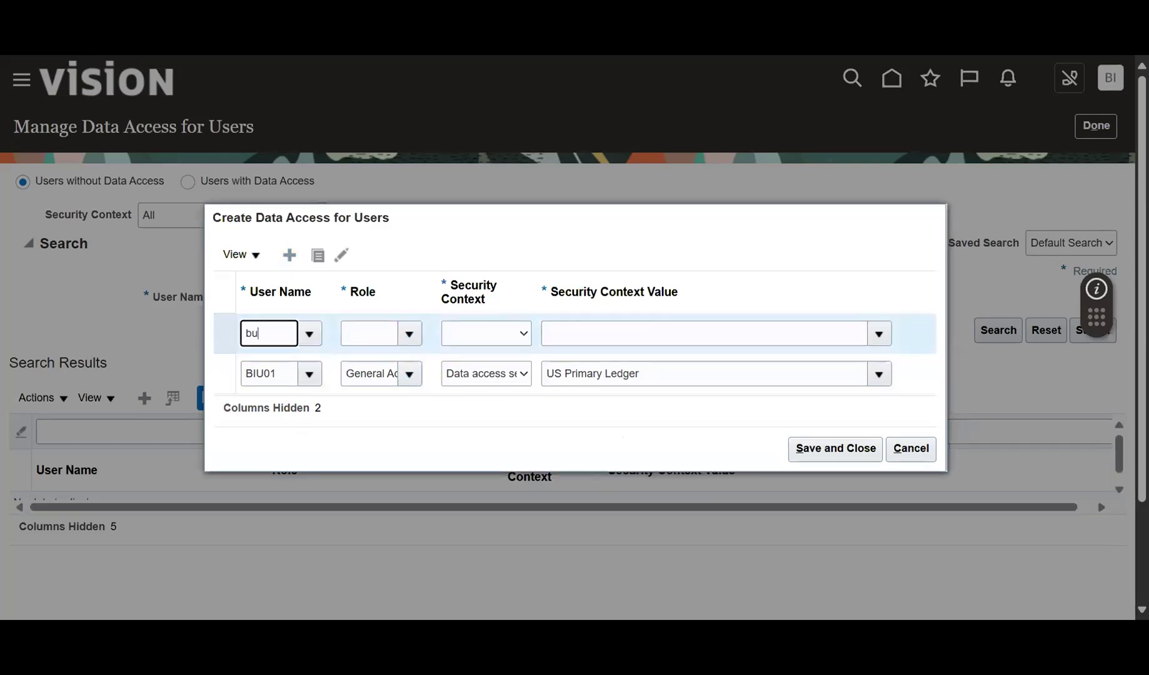
{"action": "key", "text": "BackSpace"}
{"action": "type", "text": "iu"}
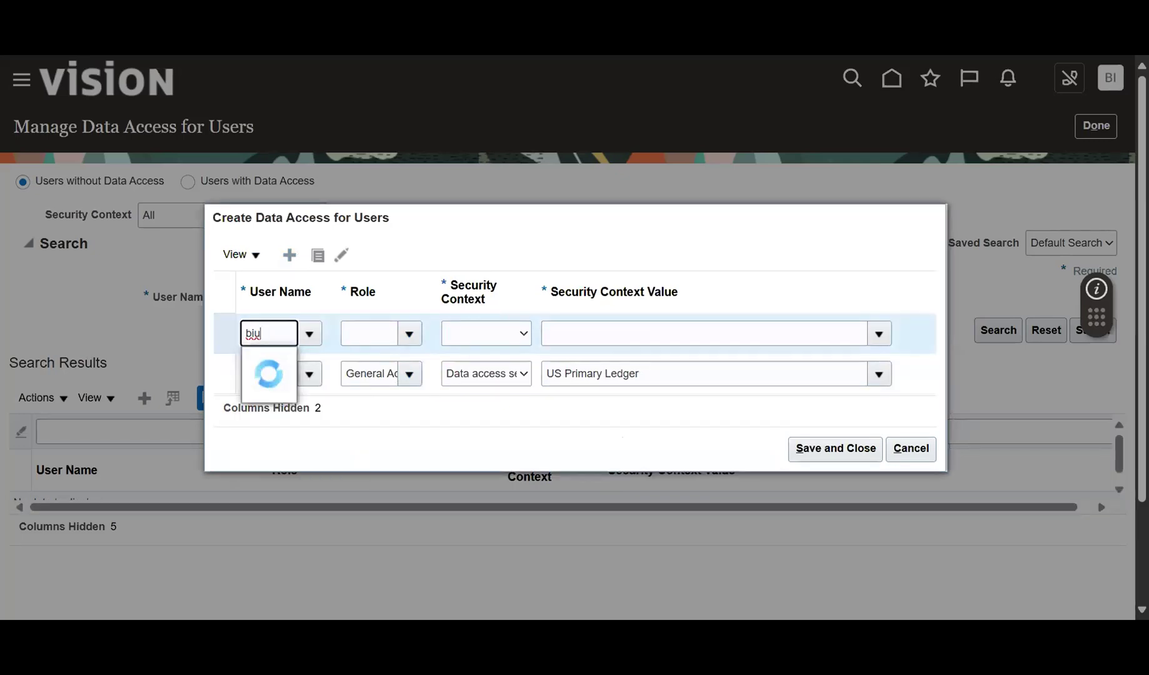
{"action": "left_click", "coordinate": [265, 361]}
{"action": "left_click", "coordinate": [369, 333]}
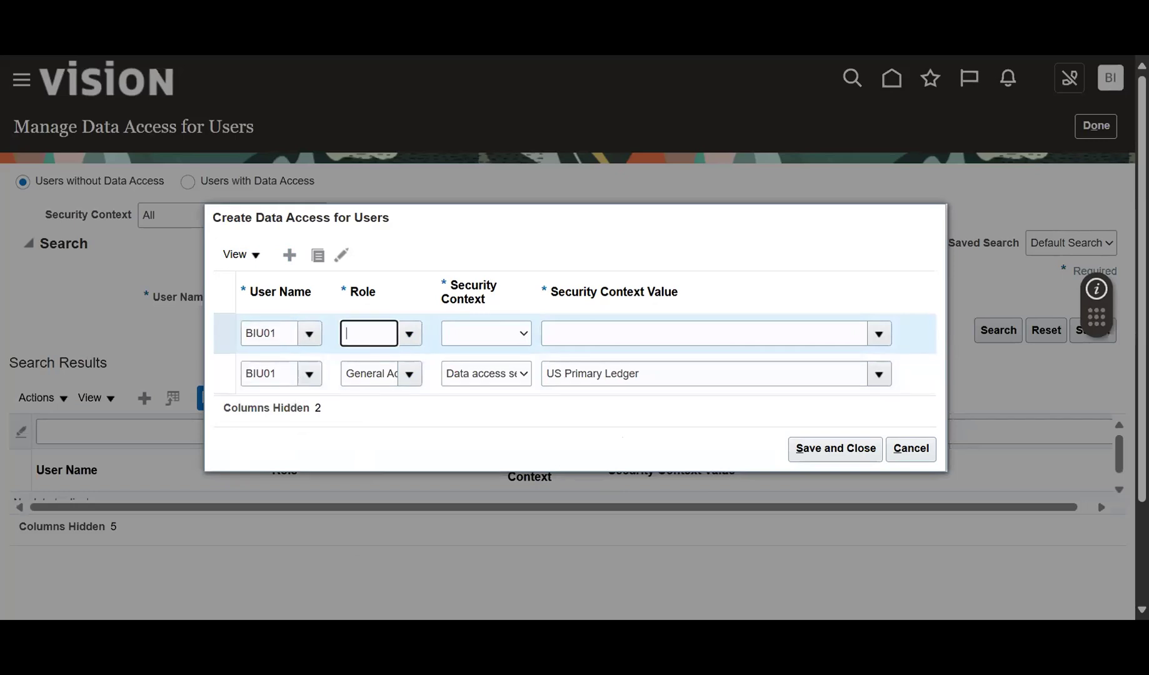
{"action": "type", "text": "gener"}
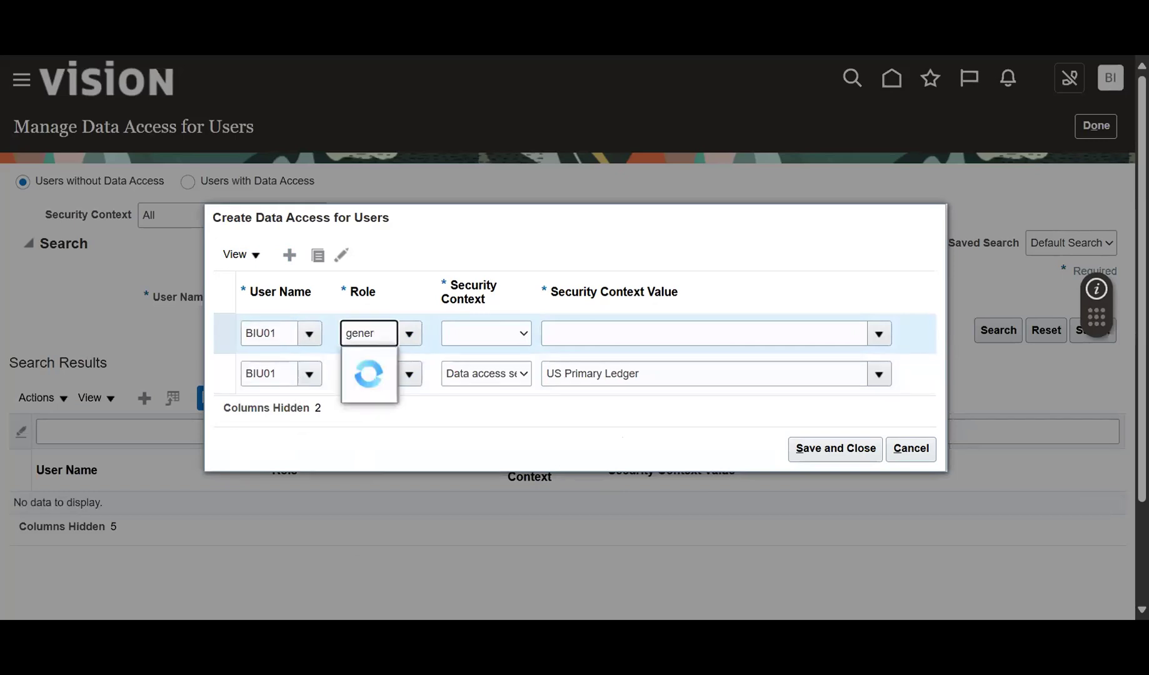
{"action": "left_click", "coordinate": [429, 391]}
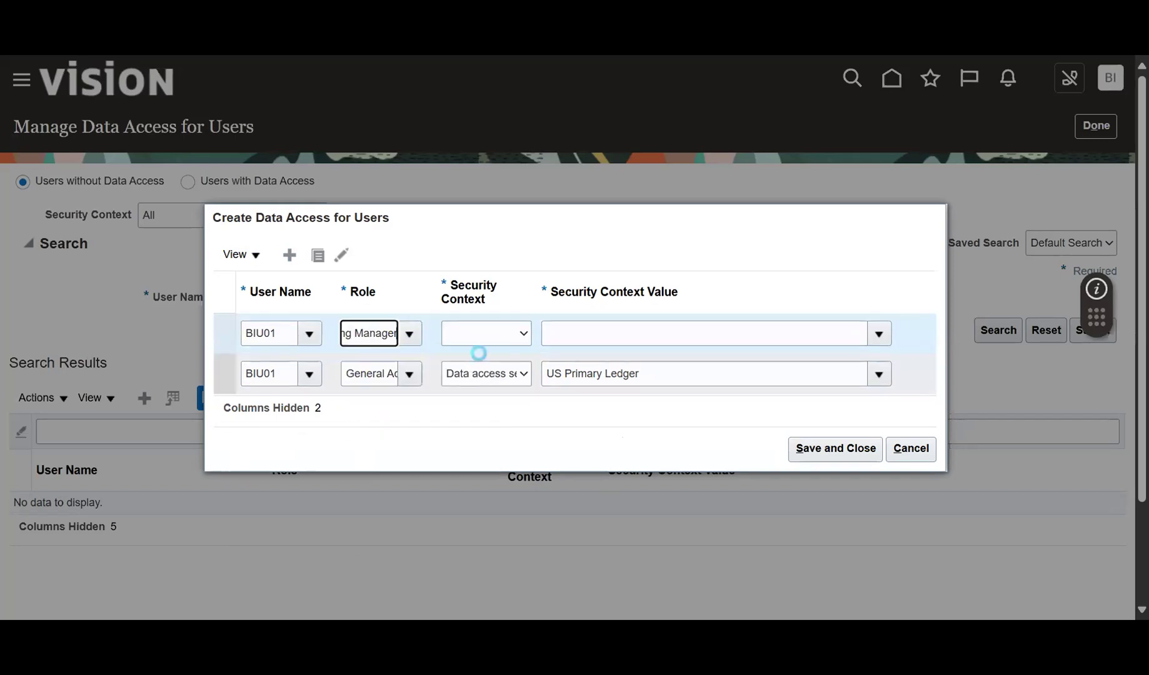
{"action": "left_click", "coordinate": [487, 357]}
{"action": "left_click", "coordinate": [581, 333]}
{"action": "type", "text": "us"}
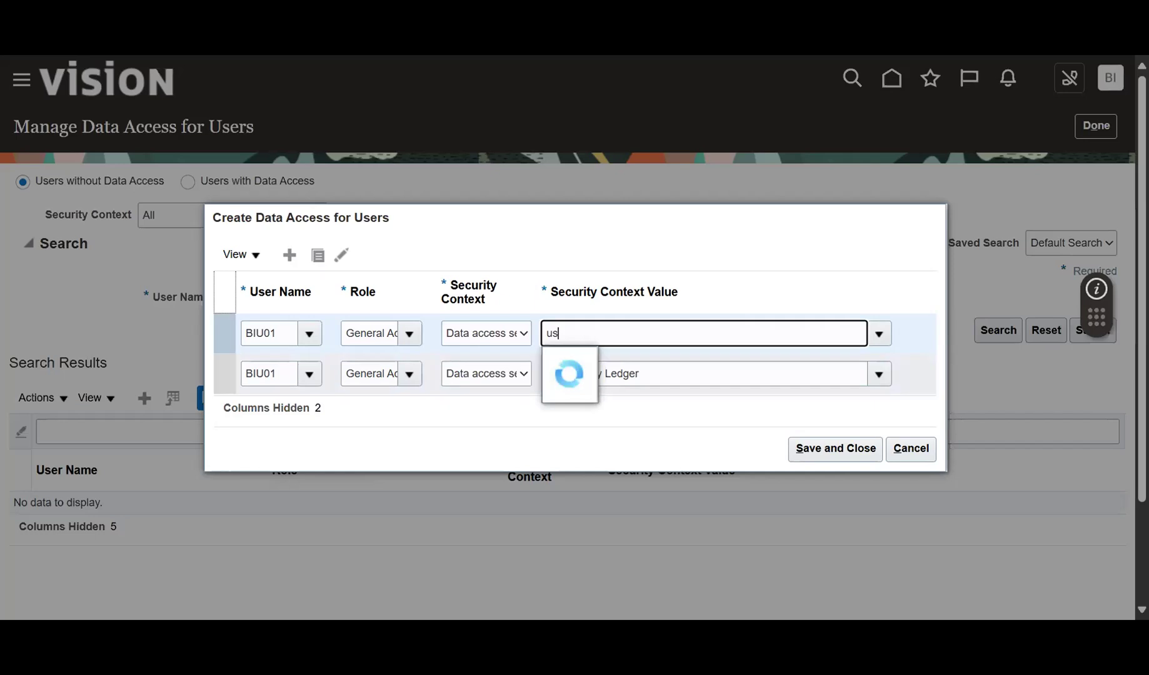
{"action": "left_click", "coordinate": [631, 478]}
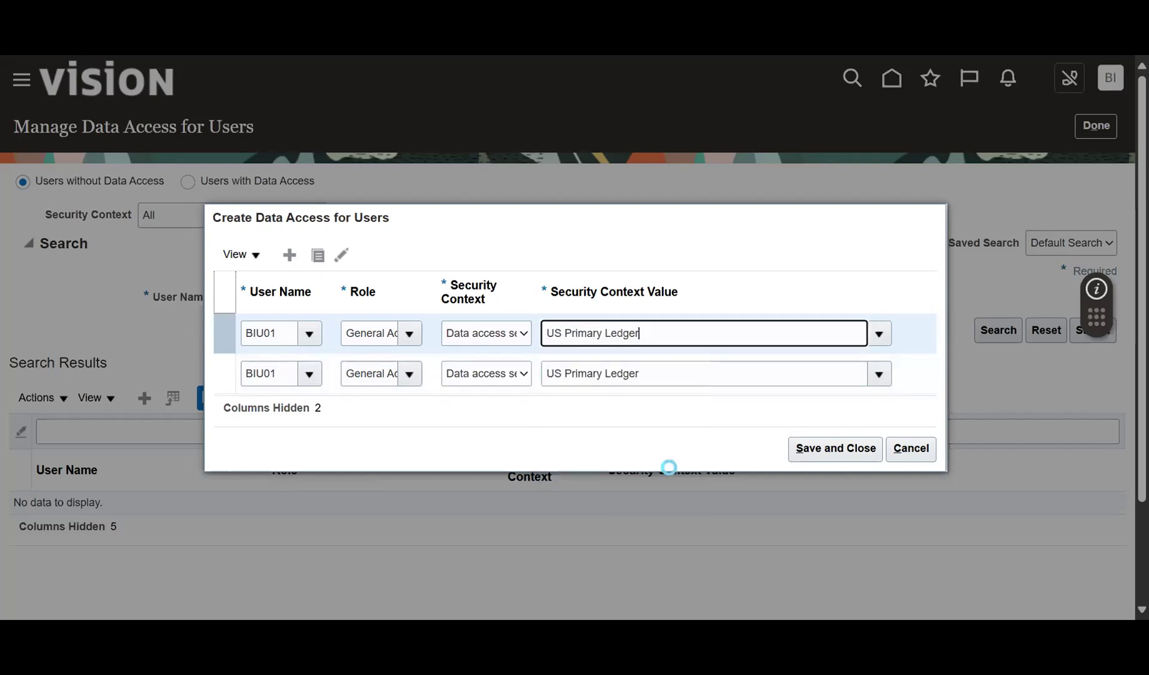
{"action": "left_click", "coordinate": [816, 451]}
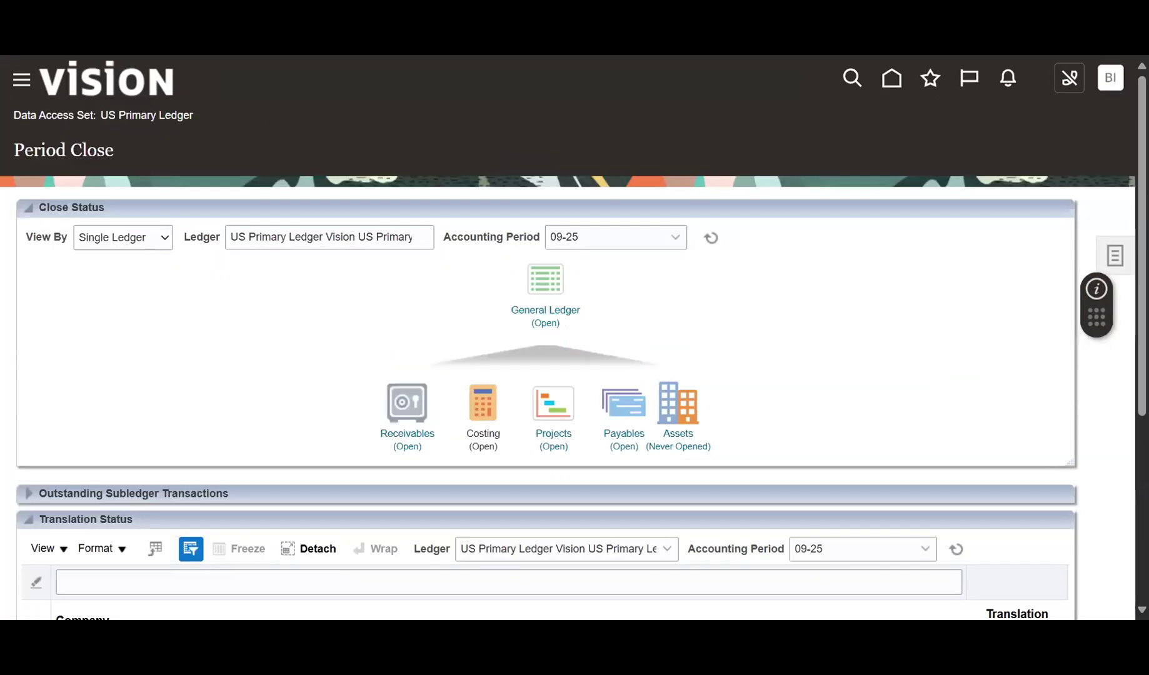
Review the available accounting periods on Period Close, then go to the Journals work area.
{"action": "left_click", "coordinate": [689, 237]}
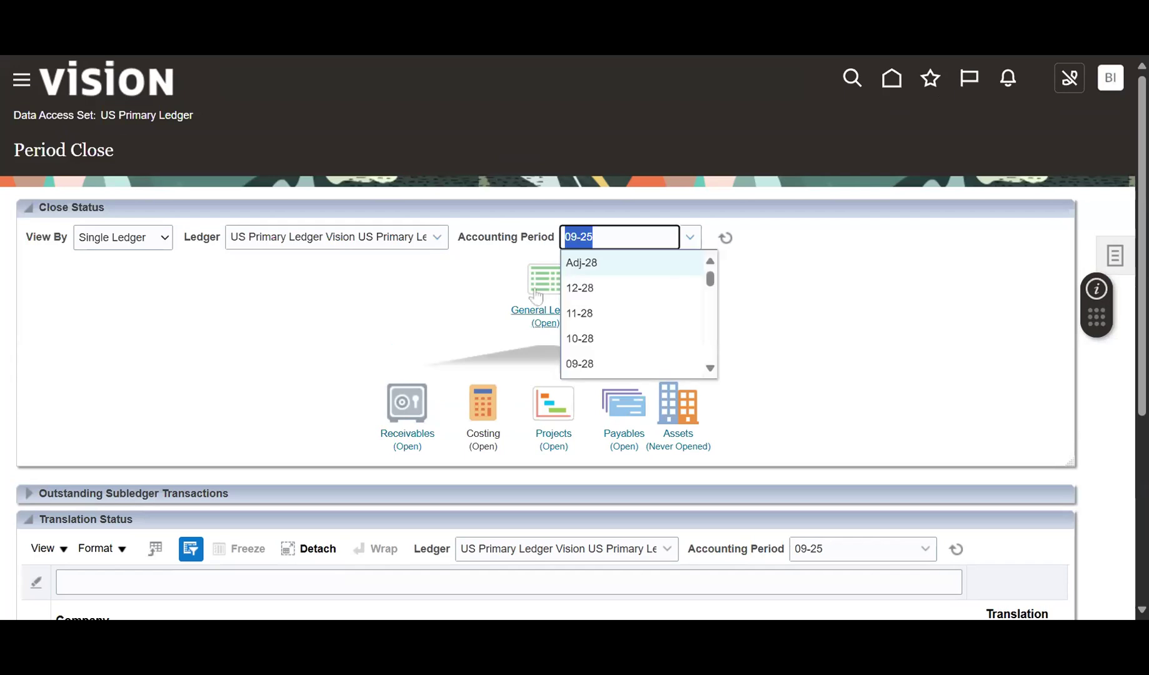
{"action": "left_click", "coordinate": [843, 243]}
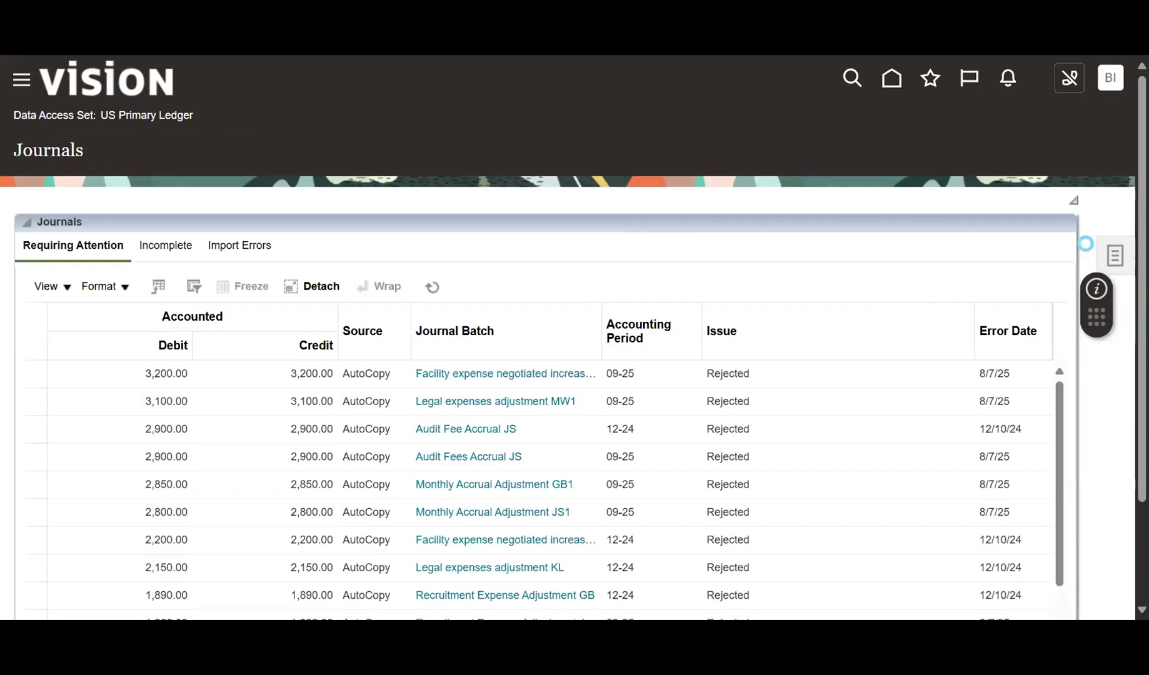
{"action": "left_click", "coordinate": [1114, 255]}
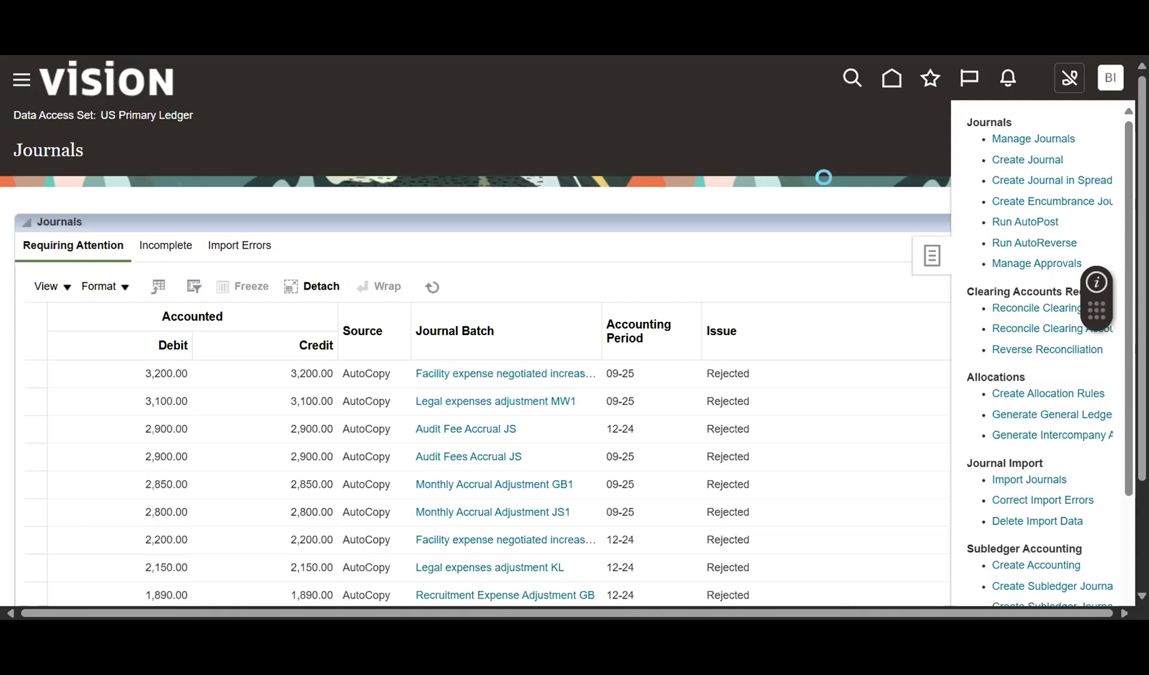
Create a new journal with batch name Journal IN, then select the batch name text.
{"action": "left_click", "coordinate": [313, 251]}
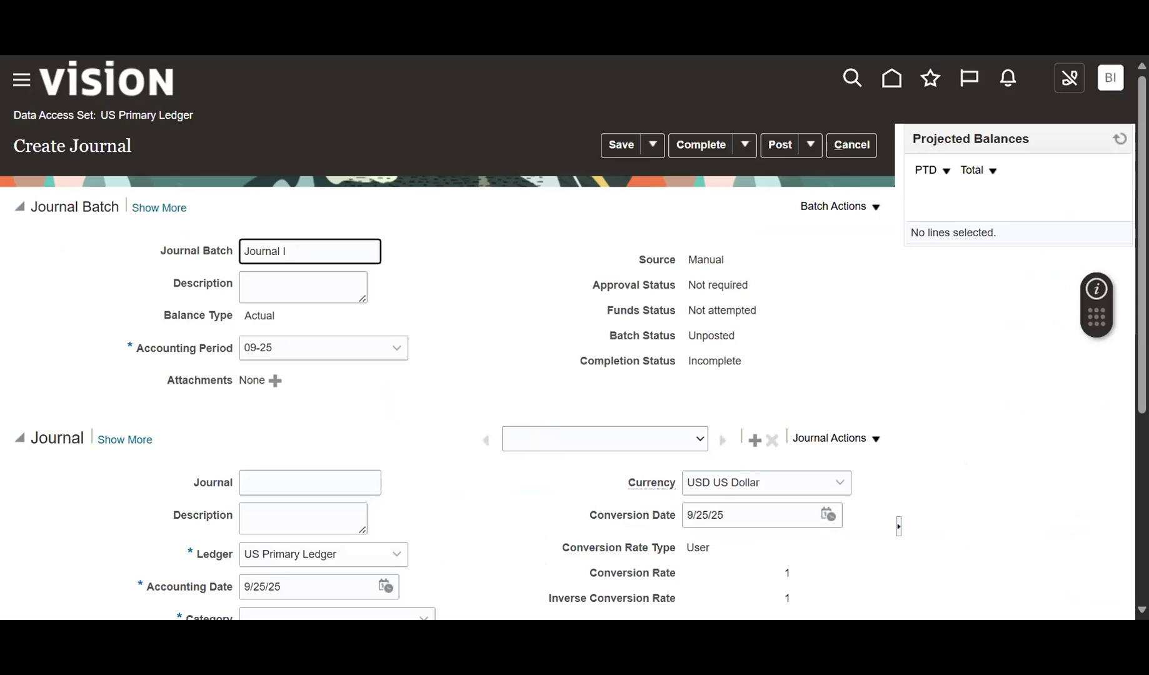
{"action": "left_click_drag", "start_coordinate": [294, 251], "coordinate": [250, 251]}
Set the batch description to Journal IN, and name the journal IN test with matching description.
{"action": "left_click", "coordinate": [281, 286]}
{"action": "type", "text": "Journal IN"}
{"action": "left_click", "coordinate": [38, 289]}
{"action": "scroll", "coordinate": [222, 260], "scroll_direction": "down", "scroll_amount": 4}
{"action": "left_click", "coordinate": [309, 212]}
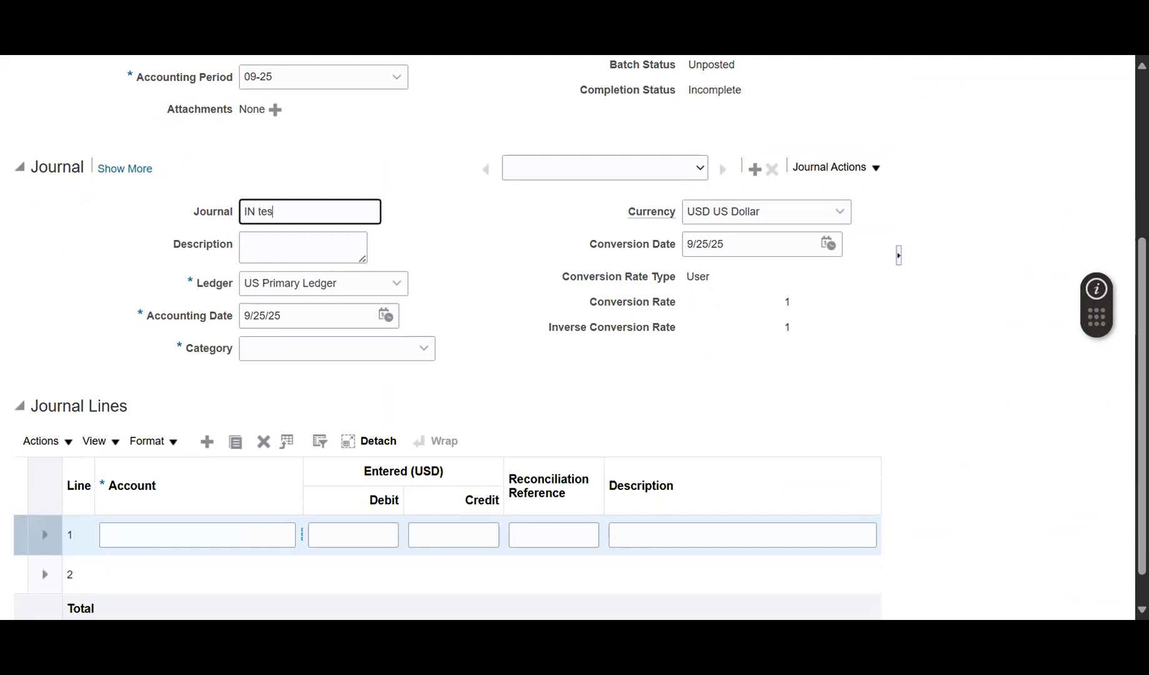
{"action": "key", "text": "ctrl+a"}
{"action": "key", "text": "ctrl+c"}
{"action": "left_click", "coordinate": [242, 242]}
{"action": "key", "text": "ctrl+v"}
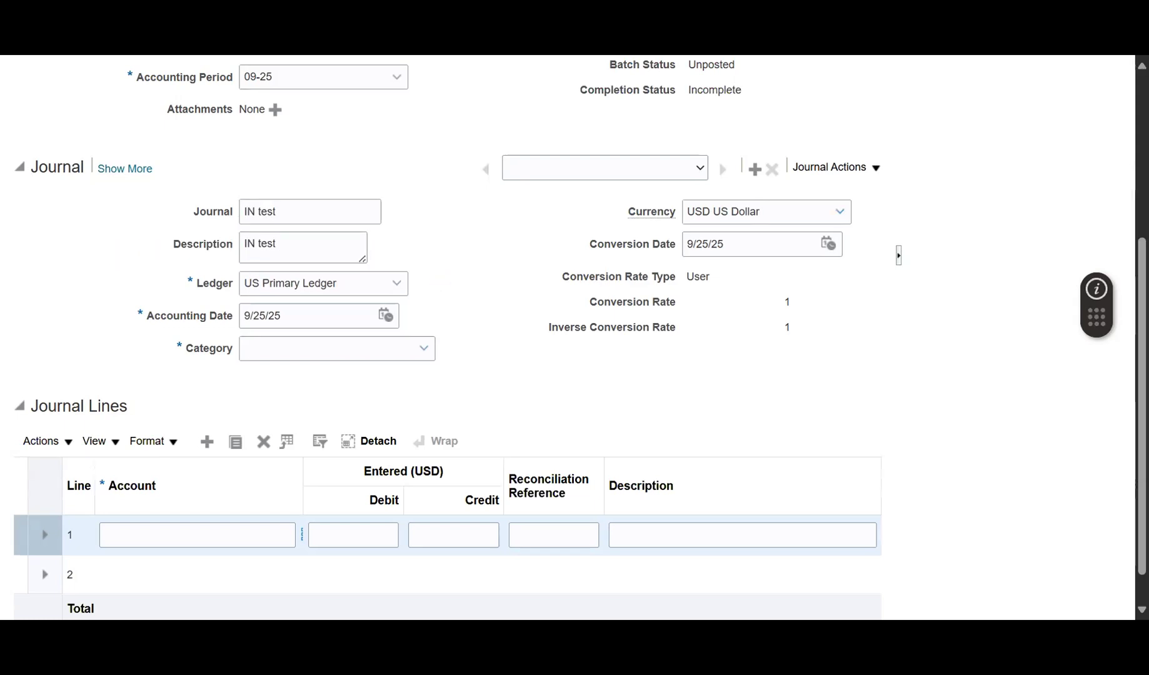
Set the journal category to Manual.
{"action": "left_click", "coordinate": [415, 357]}
{"action": "scroll", "coordinate": [326, 433], "scroll_direction": "down", "scroll_amount": 7}
{"action": "scroll", "coordinate": [331, 433], "scroll_direction": "down", "scroll_amount": 5}
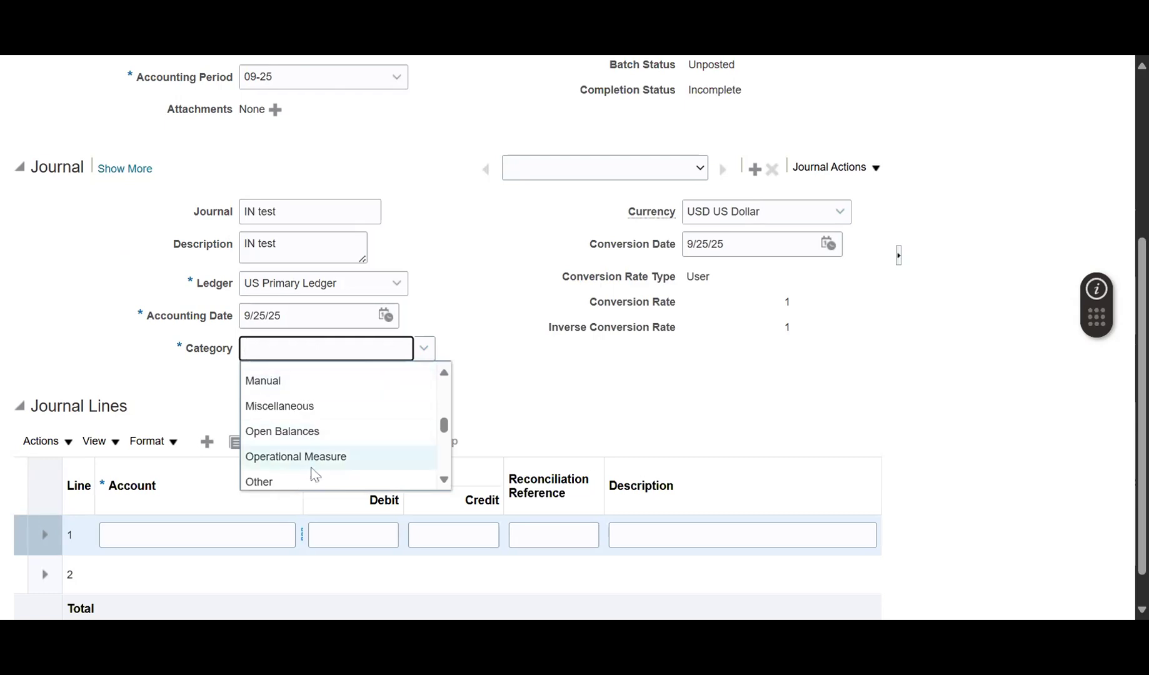
{"action": "left_click", "coordinate": [314, 388]}
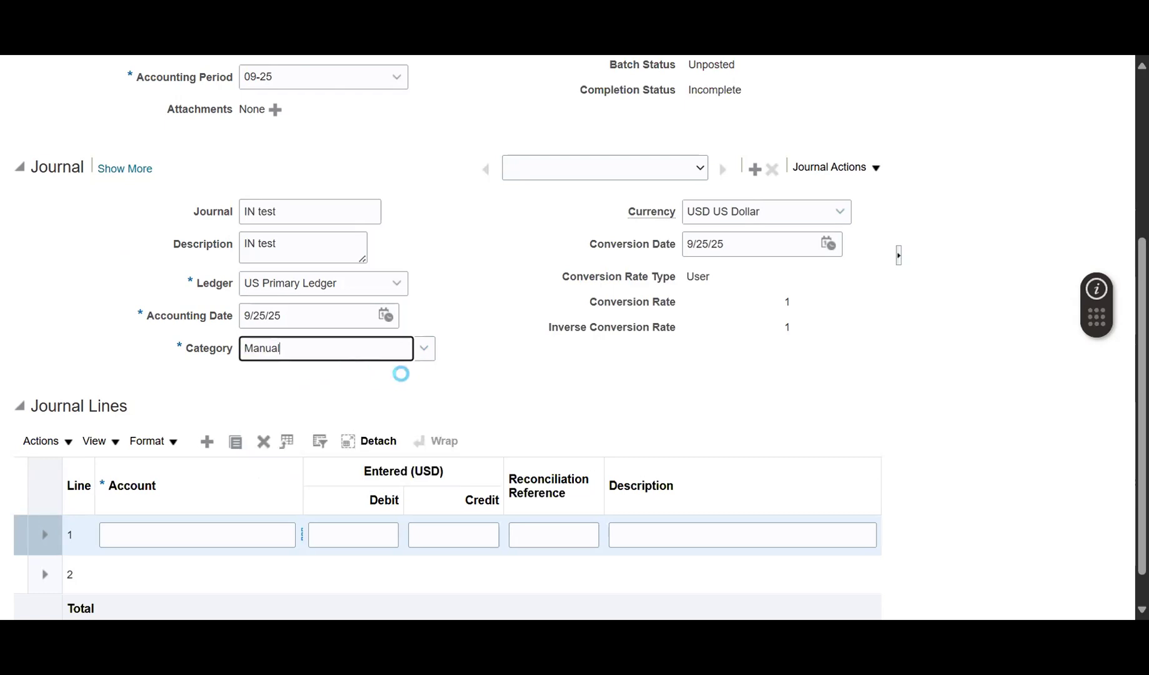
{"action": "scroll", "coordinate": [281, 418], "scroll_direction": "down", "scroll_amount": 2}
{"action": "left_click", "coordinate": [304, 472]}
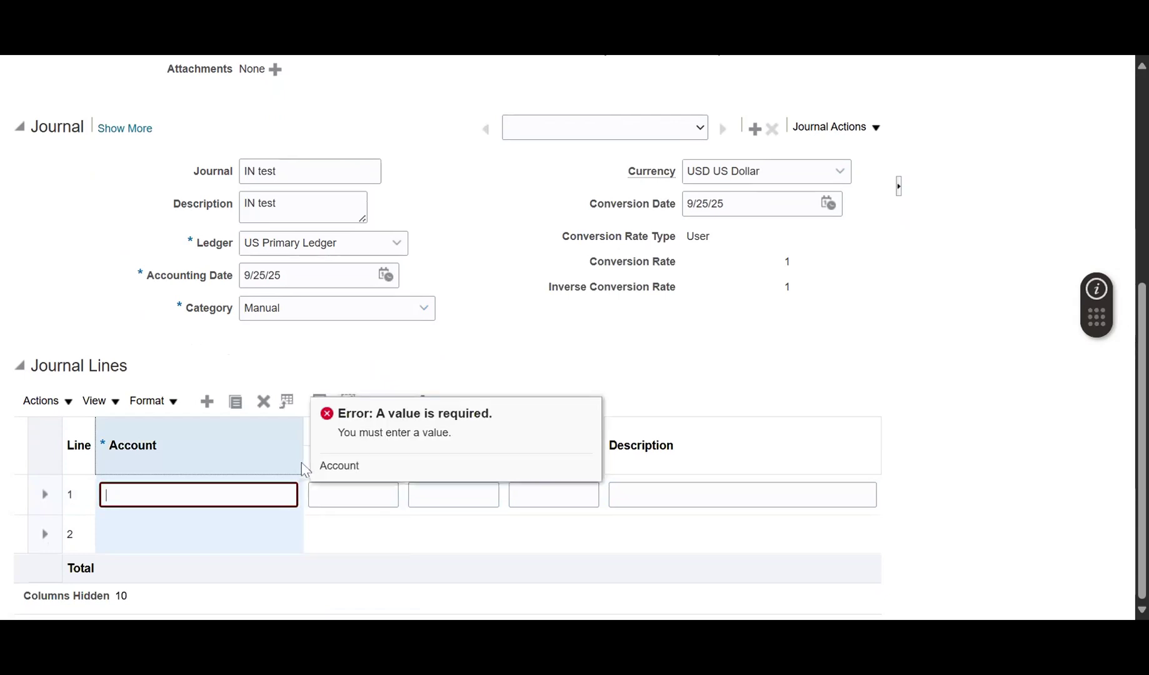
Debit 30,000.00 on line 1 to account 101.10.64220.000.000.000, Expense Software.
{"action": "left_click", "coordinate": [303, 467]}
{"action": "left_click_drag", "start_coordinate": [304, 461], "coordinate": [315, 461]}
{"action": "left_click", "coordinate": [309, 498]}
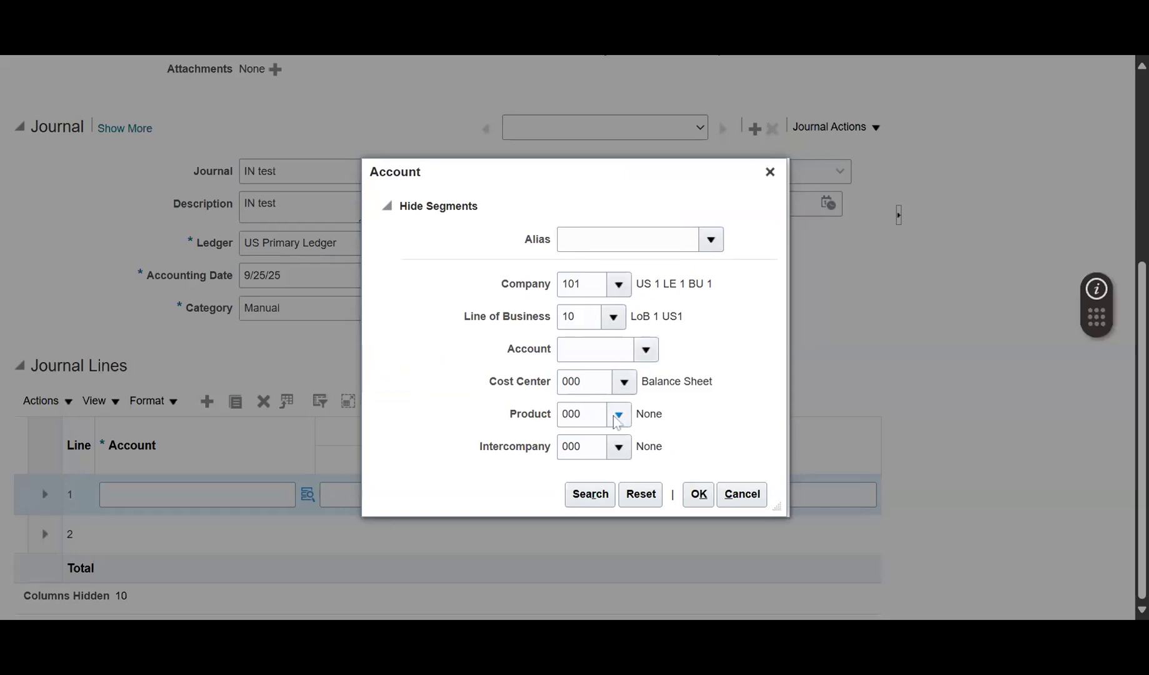
{"action": "left_click", "coordinate": [643, 346]}
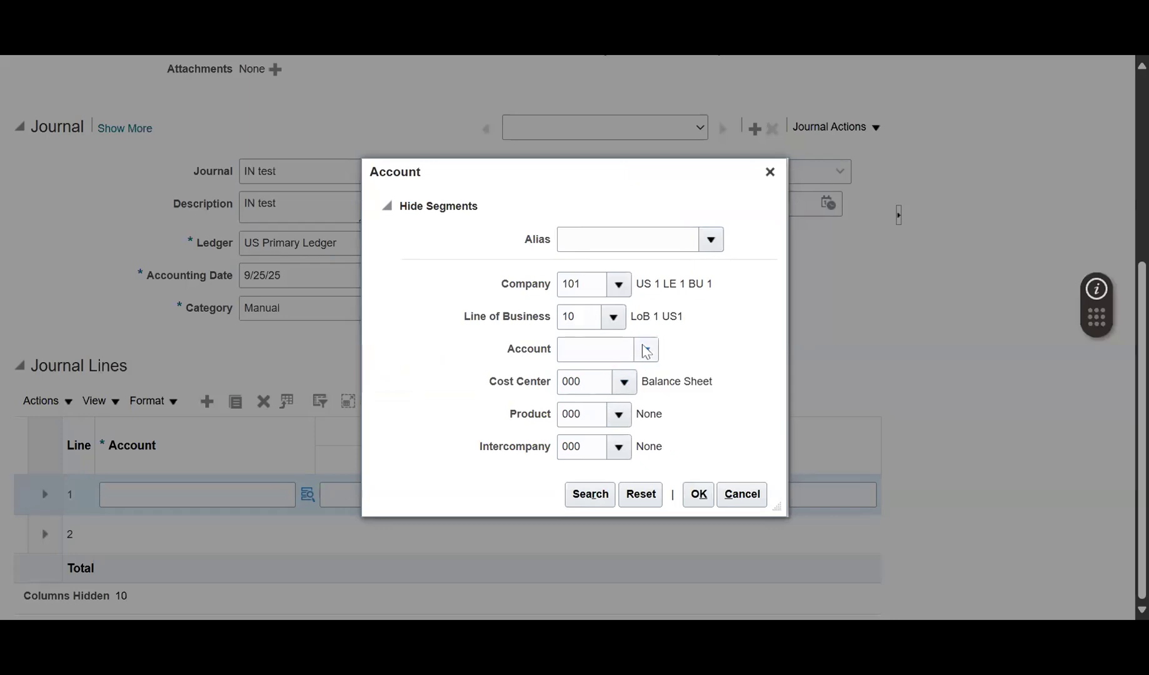
{"action": "scroll", "coordinate": [528, 459], "scroll_direction": "down", "scroll_amount": 1}
{"action": "left_click", "coordinate": [570, 603]}
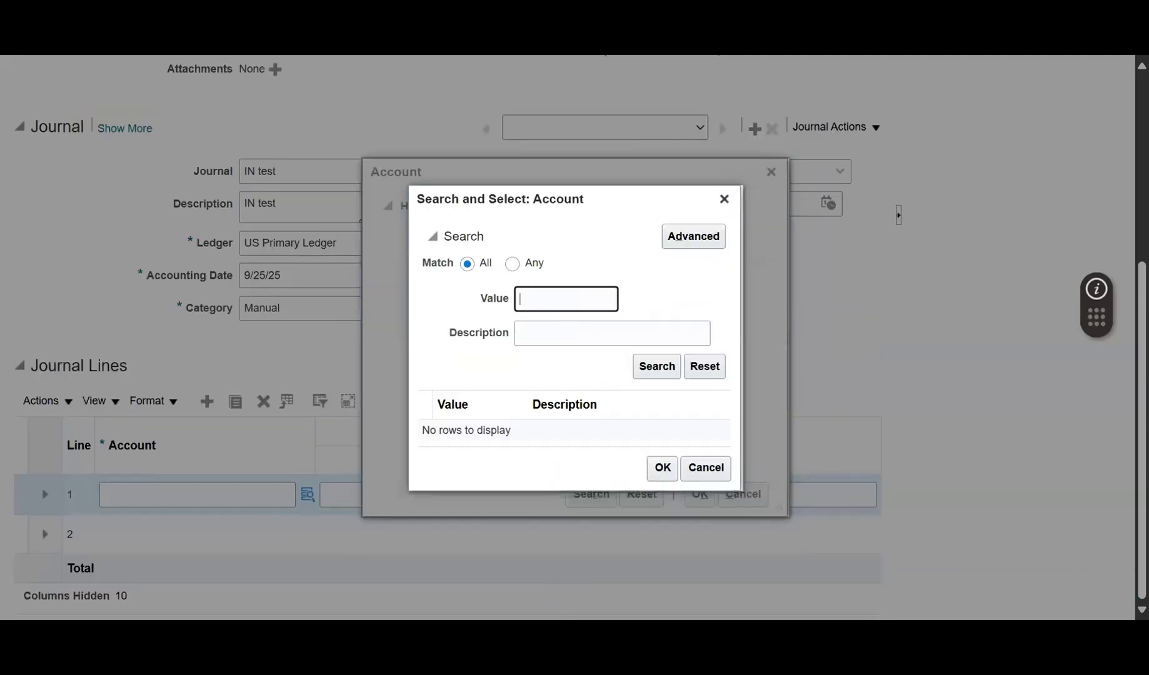
{"action": "left_click", "coordinate": [570, 333]}
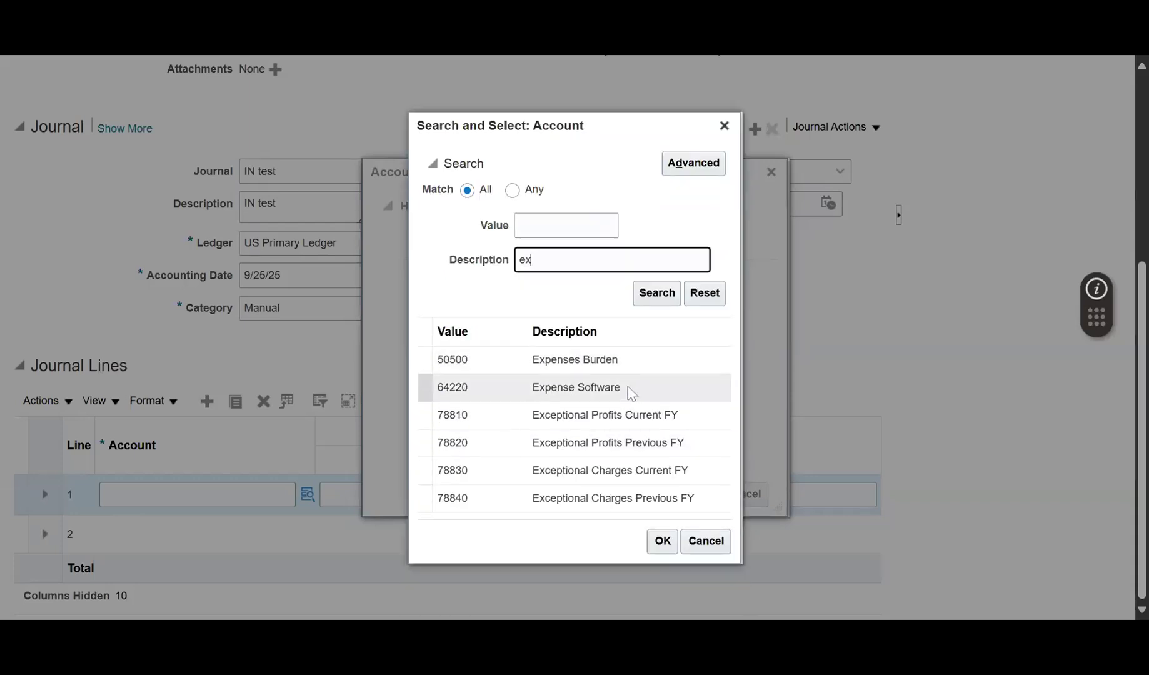
{"action": "double_click", "coordinate": [631, 392]}
{"action": "left_click", "coordinate": [695, 495]}
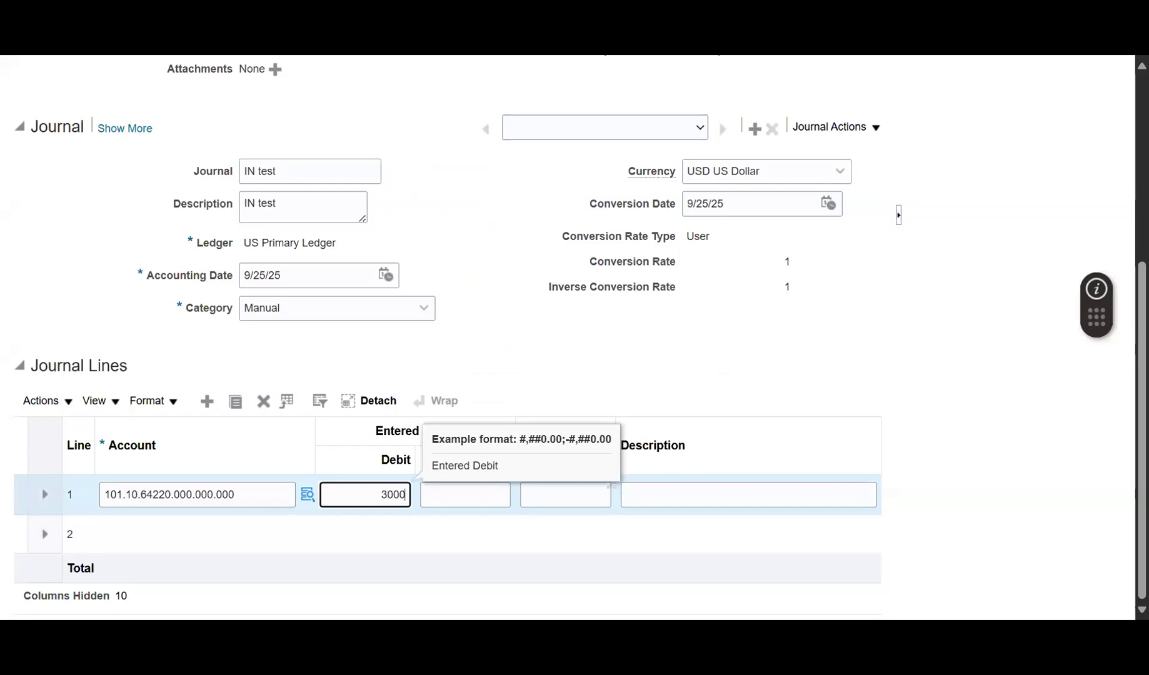
{"action": "left_click", "coordinate": [243, 534]}
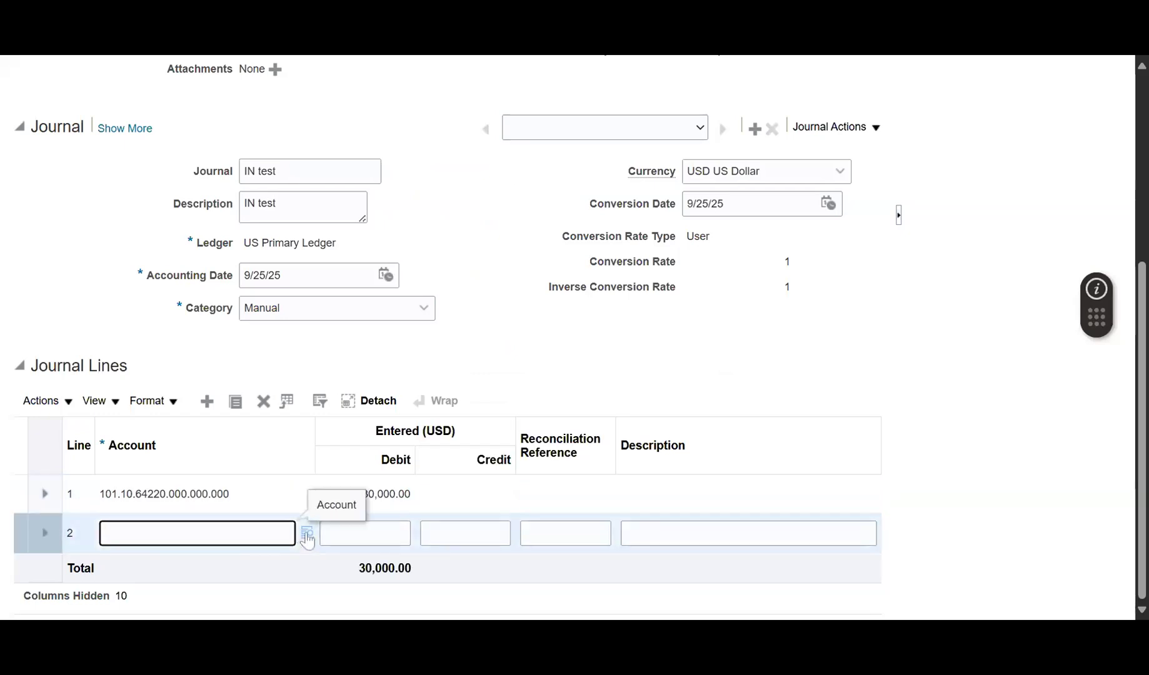
Credit 30000 on line 2 to Cash account 102.10.11200.000.000.000 under company 102.
{"action": "left_click", "coordinate": [307, 536]}
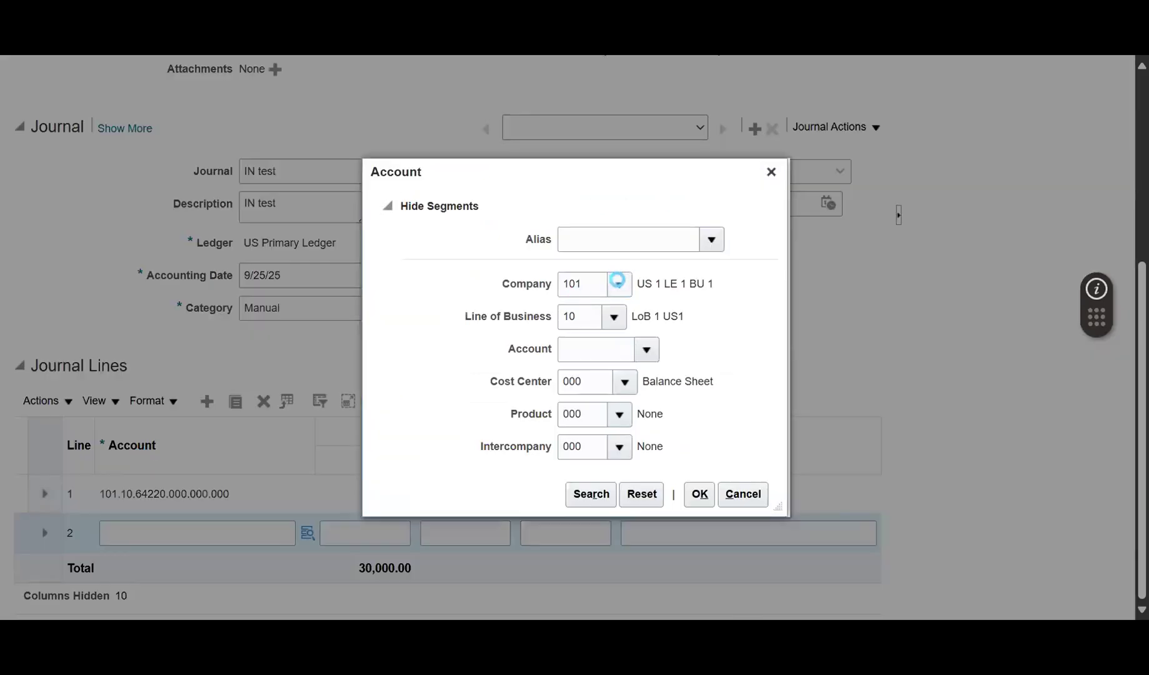
{"action": "left_click", "coordinate": [616, 281]}
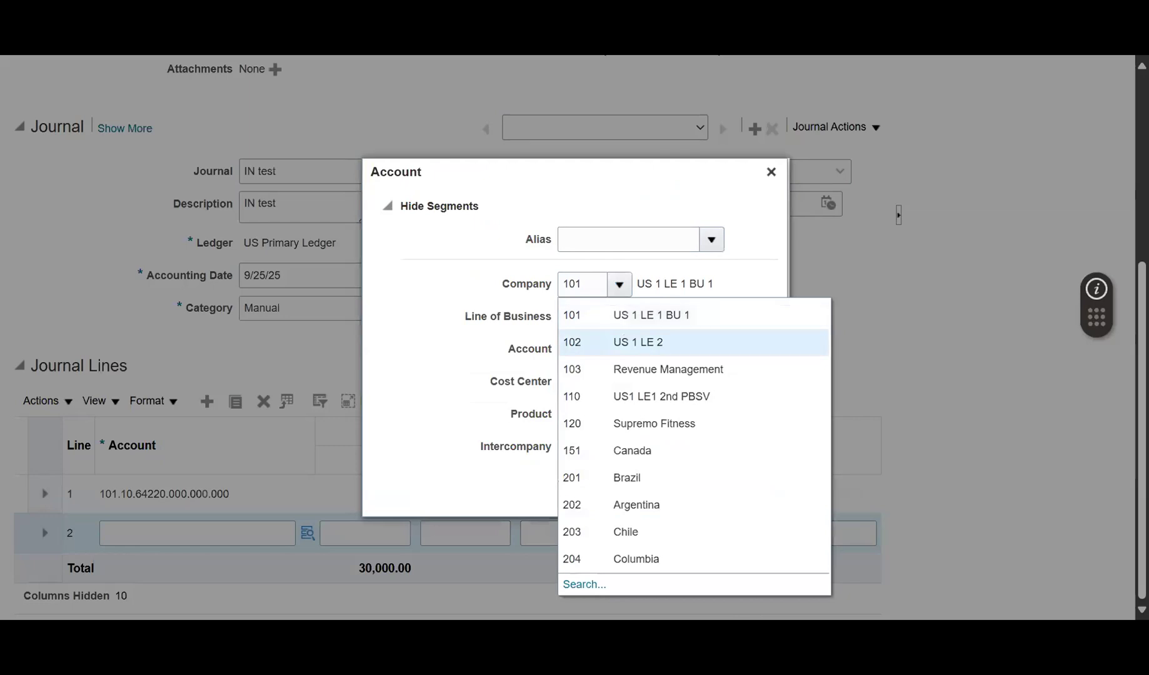
{"action": "left_click", "coordinate": [568, 273]}
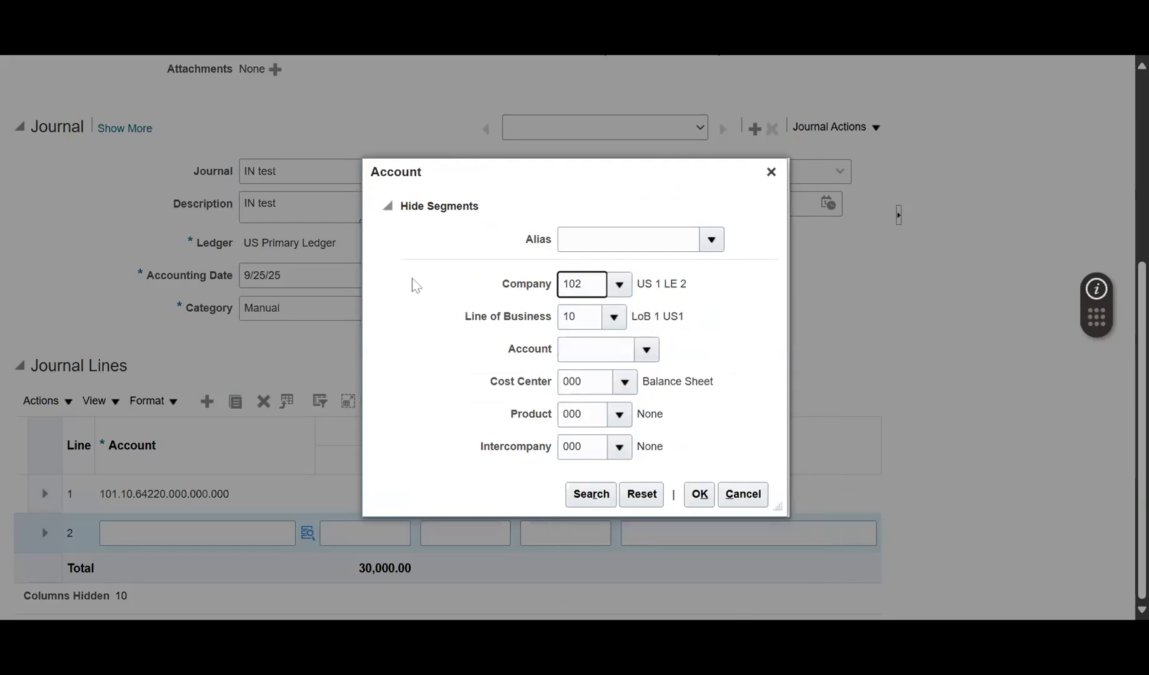
{"action": "left_click", "coordinate": [646, 350]}
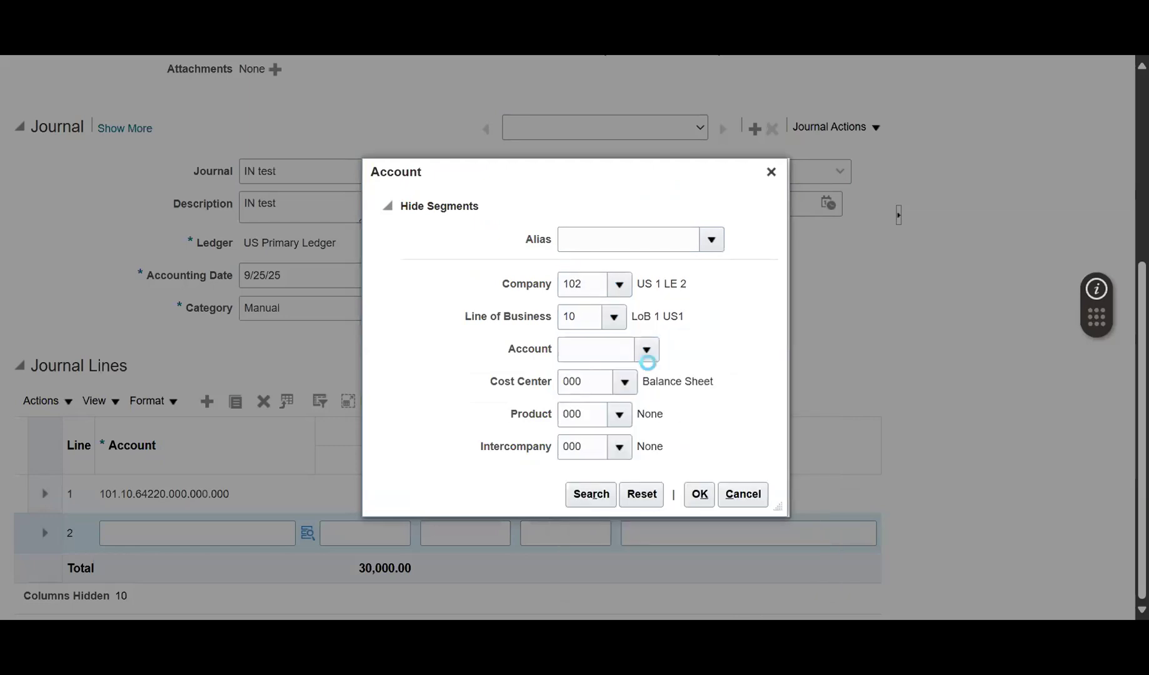
{"action": "left_click", "coordinate": [722, 553]}
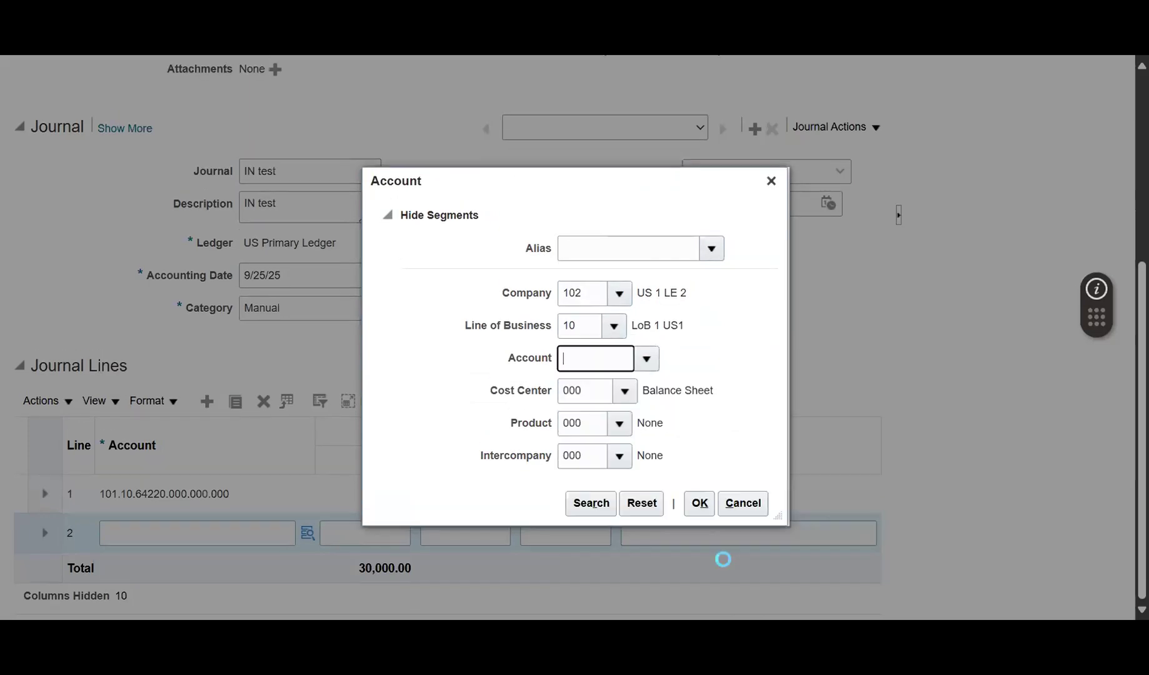
{"action": "left_click", "coordinate": [699, 494]}
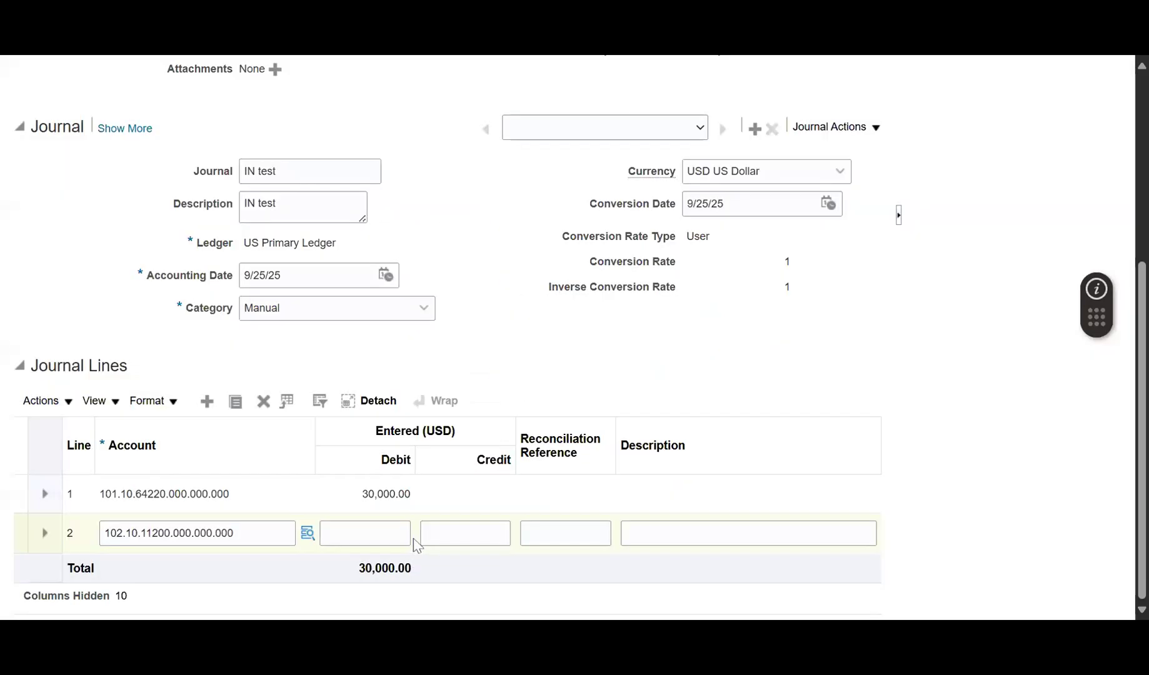
{"action": "left_click", "coordinate": [461, 532]}
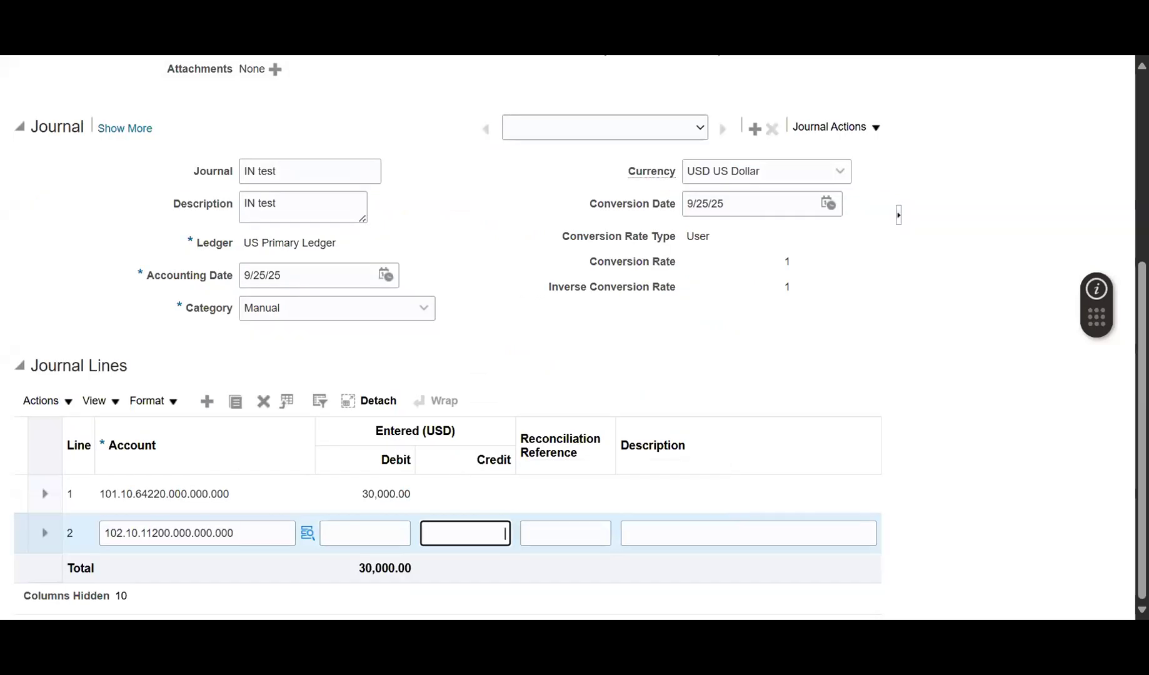
{"action": "type", "text": "30000"}
{"action": "key", "text": "Tab"}
{"action": "key", "text": "Tab"}
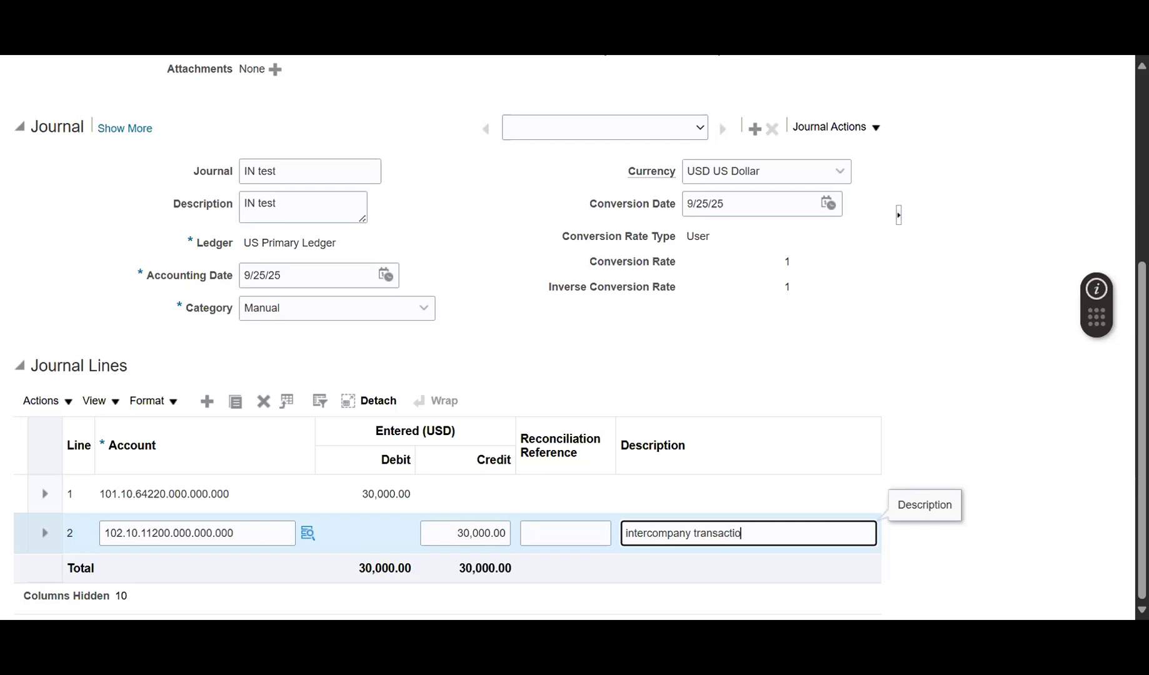
Save, complete and post the IN test journal, acknowledging the posting confirmation.
{"action": "left_click", "coordinate": [886, 312]}
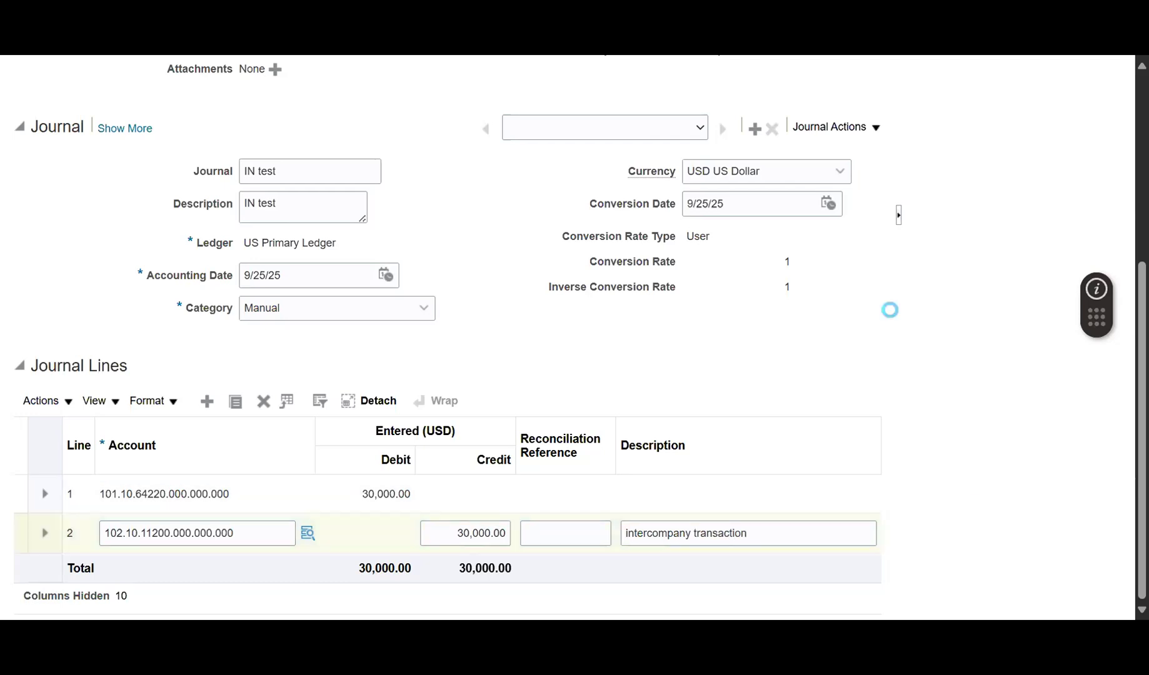
{"action": "scroll", "coordinate": [886, 313], "scroll_direction": "up", "scroll_amount": 5}
{"action": "left_click", "coordinate": [617, 144]}
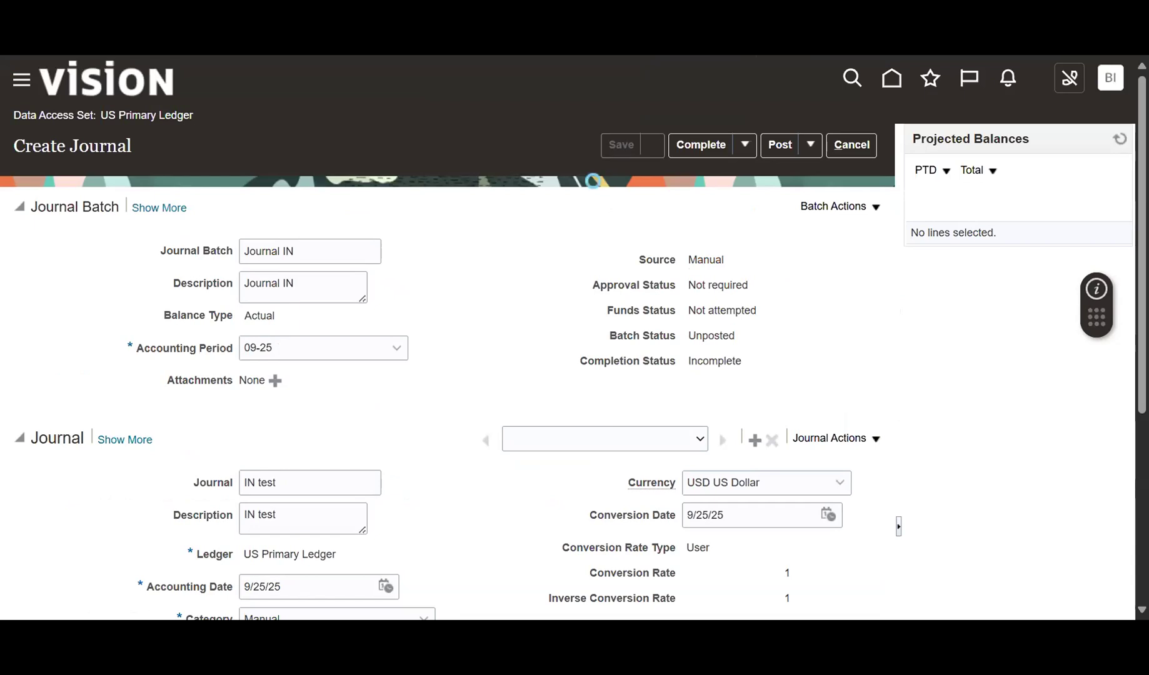
{"action": "left_click", "coordinate": [716, 150]}
{"action": "left_click", "coordinate": [779, 145]}
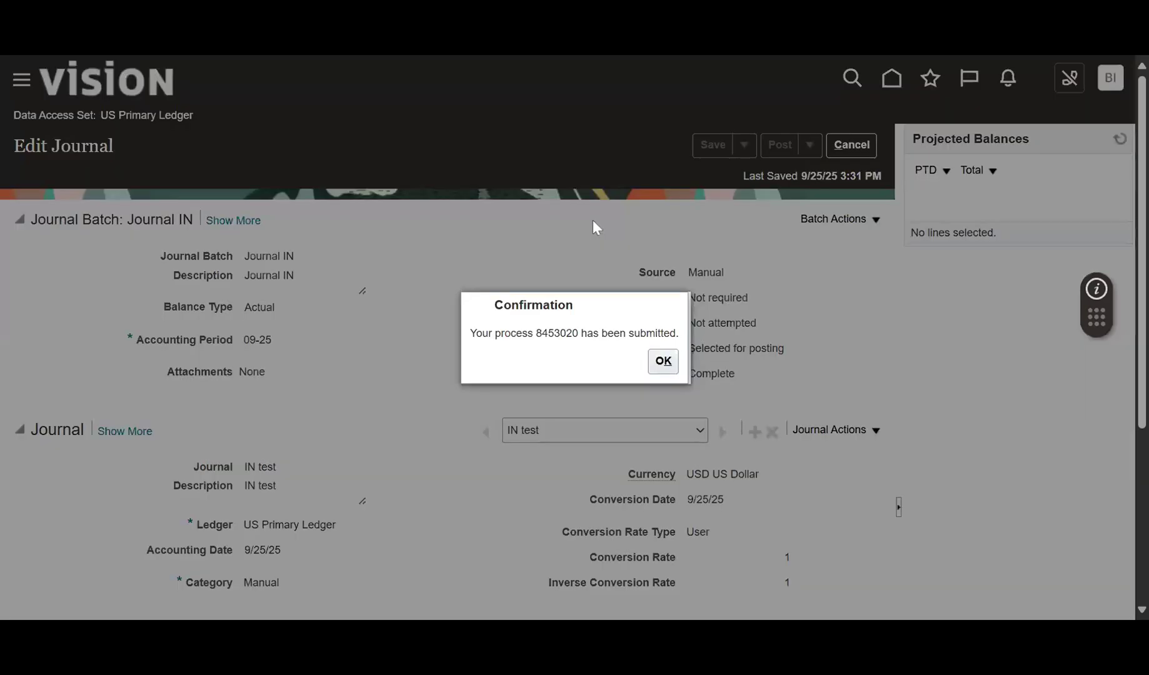
{"action": "scroll", "coordinate": [627, 216], "scroll_direction": "down", "scroll_amount": 5}
{"action": "left_click", "coordinate": [661, 361]}
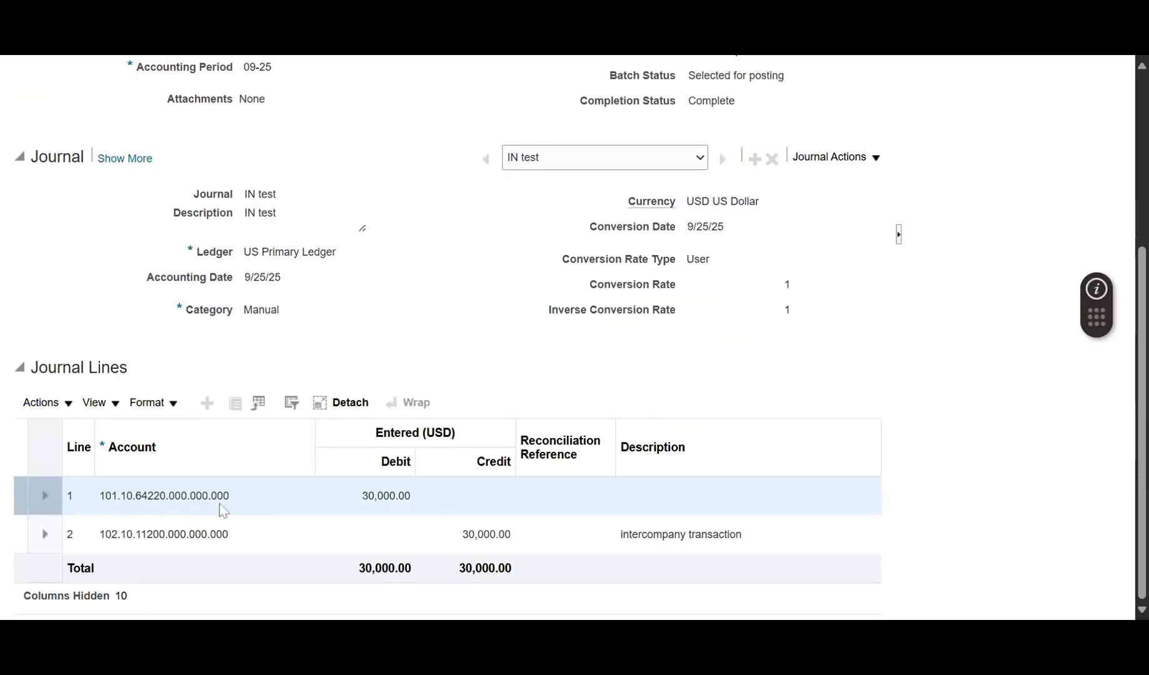
Review both journal lines and line 1's projected balances, then cancel out of the journal.
{"action": "left_click_drag", "start_coordinate": [229, 495], "coordinate": [100, 496]}
{"action": "left_click", "coordinate": [182, 534]}
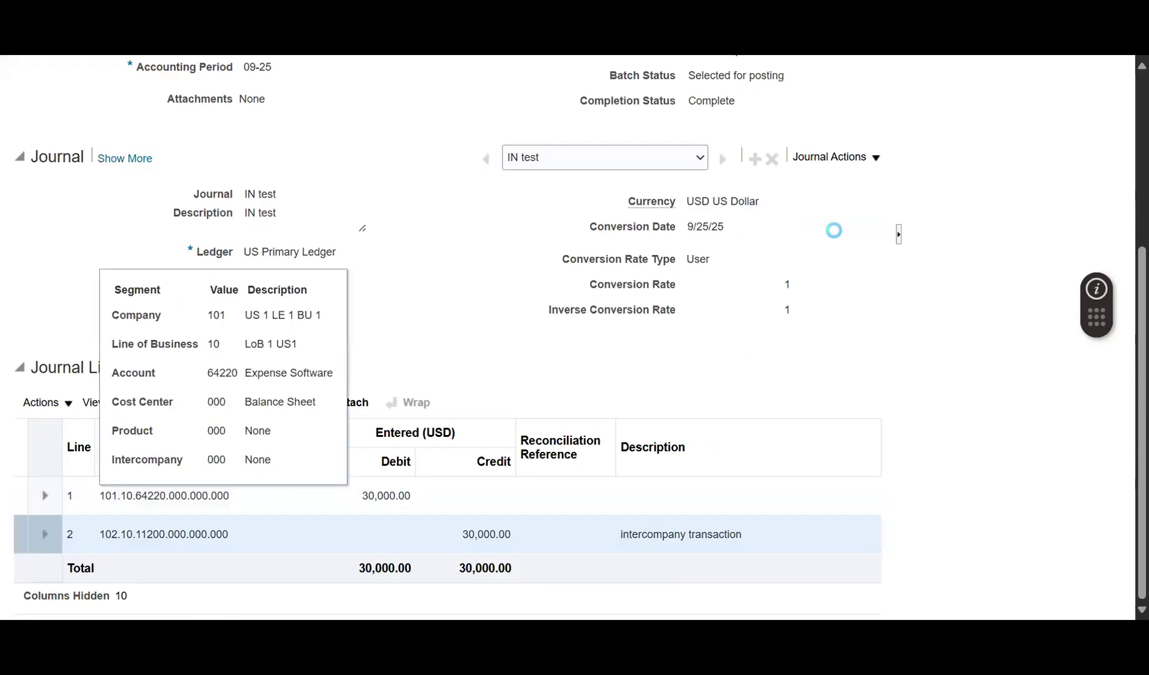
{"action": "scroll", "coordinate": [783, 414], "scroll_direction": "down", "scroll_amount": 5}
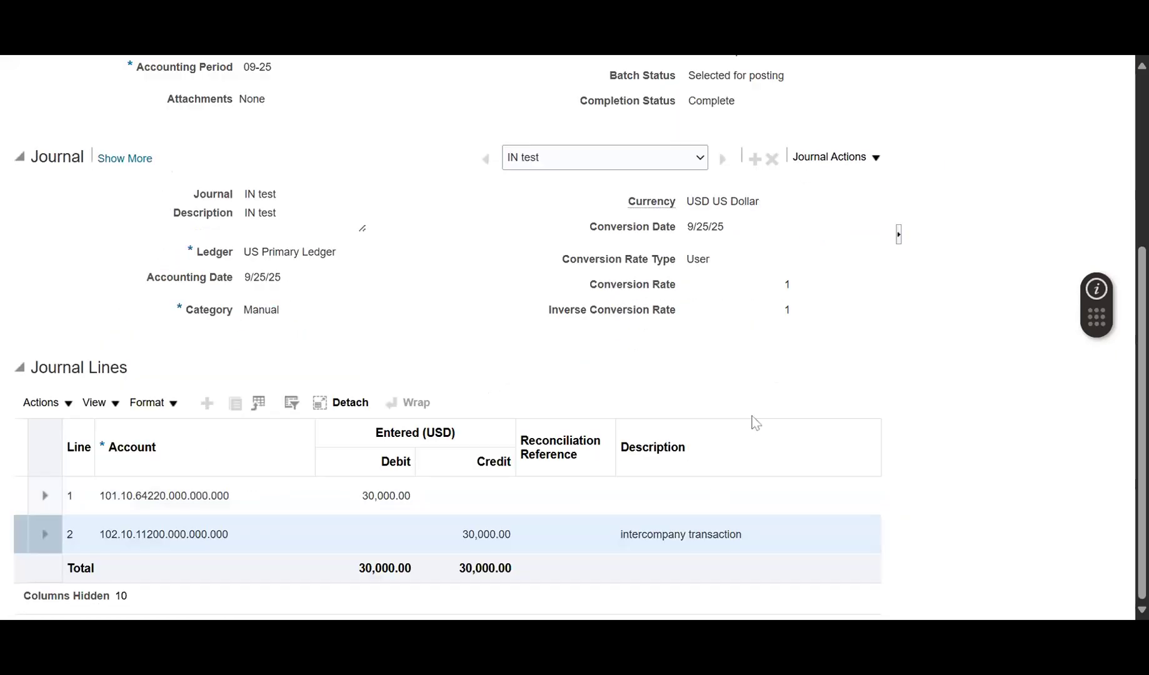
{"action": "left_click", "coordinate": [521, 498]}
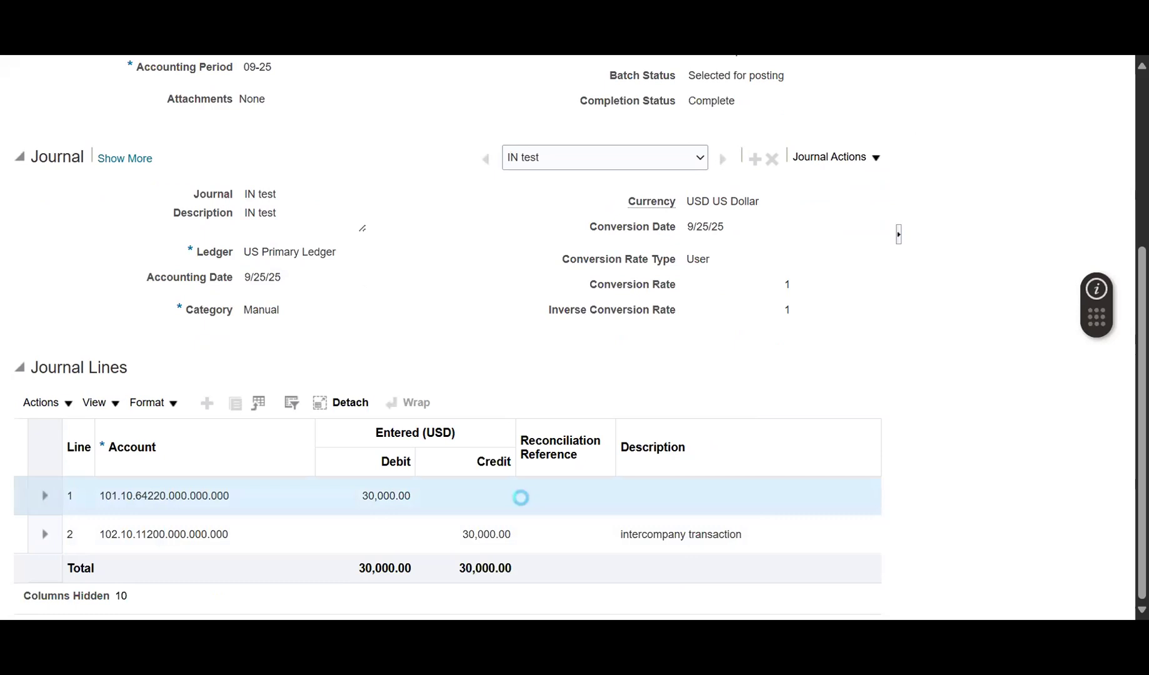
{"action": "scroll", "coordinate": [1079, 284], "scroll_direction": "up", "scroll_amount": 5}
{"action": "left_click", "coordinate": [1120, 141]}
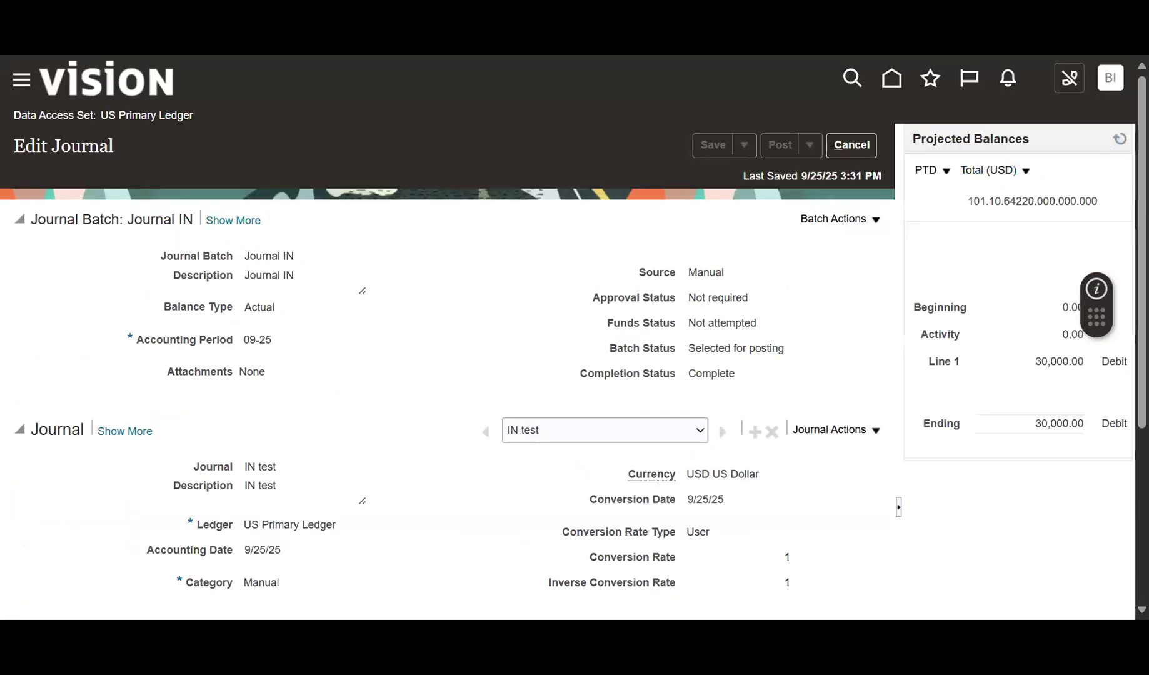
{"action": "scroll", "coordinate": [1026, 367], "scroll_direction": "down", "scroll_amount": 3}
{"action": "scroll", "coordinate": [944, 259], "scroll_direction": "up", "scroll_amount": 1}
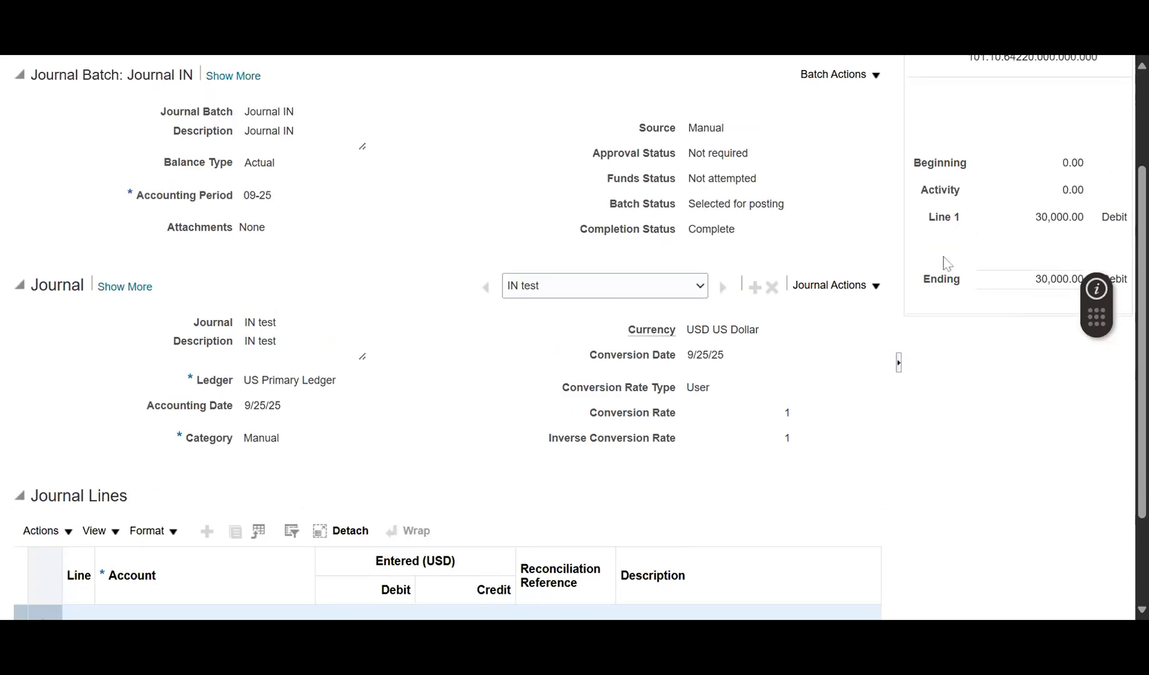
{"action": "scroll", "coordinate": [943, 257], "scroll_direction": "up", "scroll_amount": 2}
{"action": "left_click", "coordinate": [849, 146]}
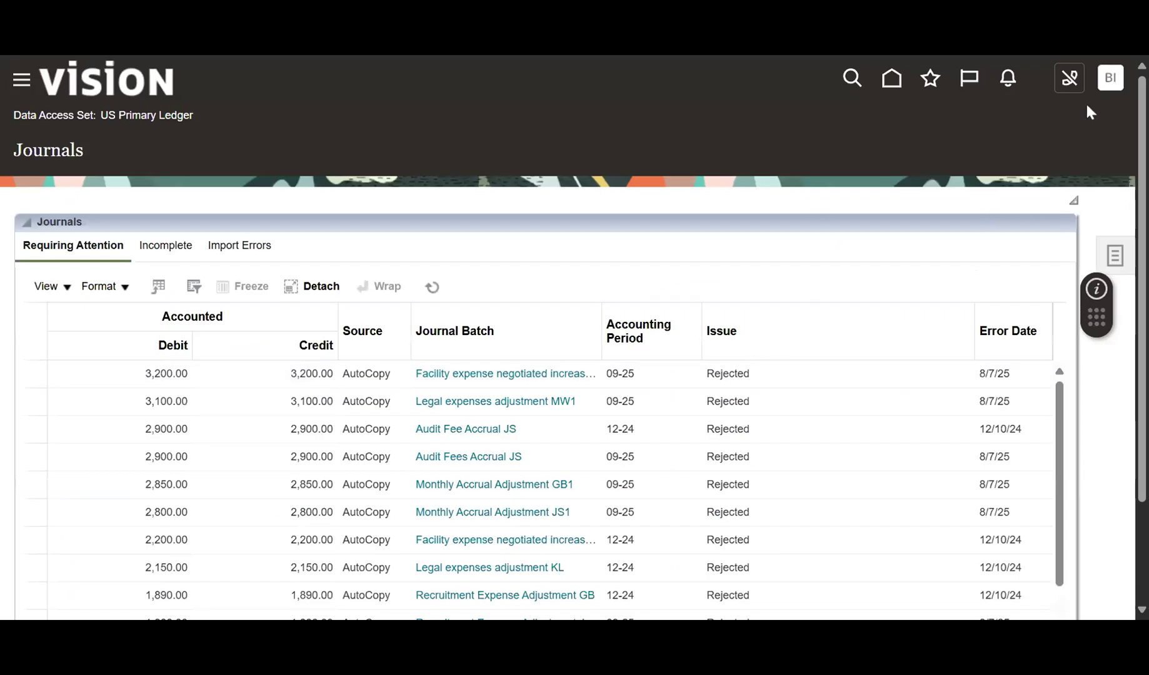
Search Manage Journals for IN test and open the posted journal.
{"action": "left_click", "coordinate": [1115, 256]}
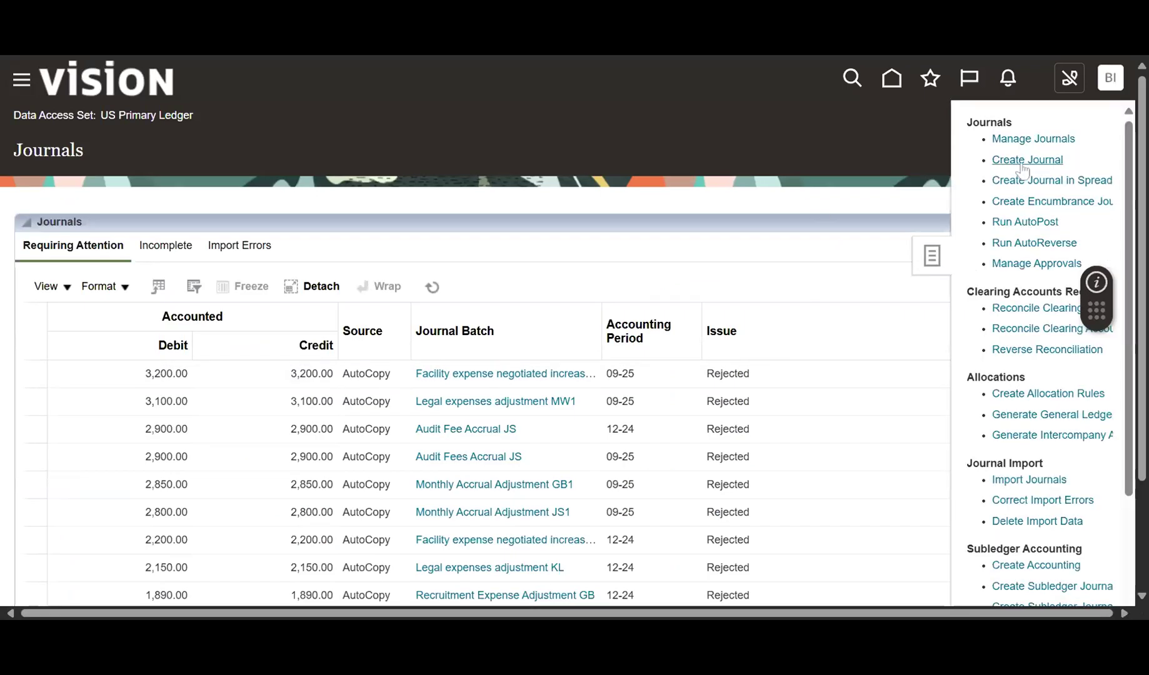
{"action": "left_click", "coordinate": [1000, 139]}
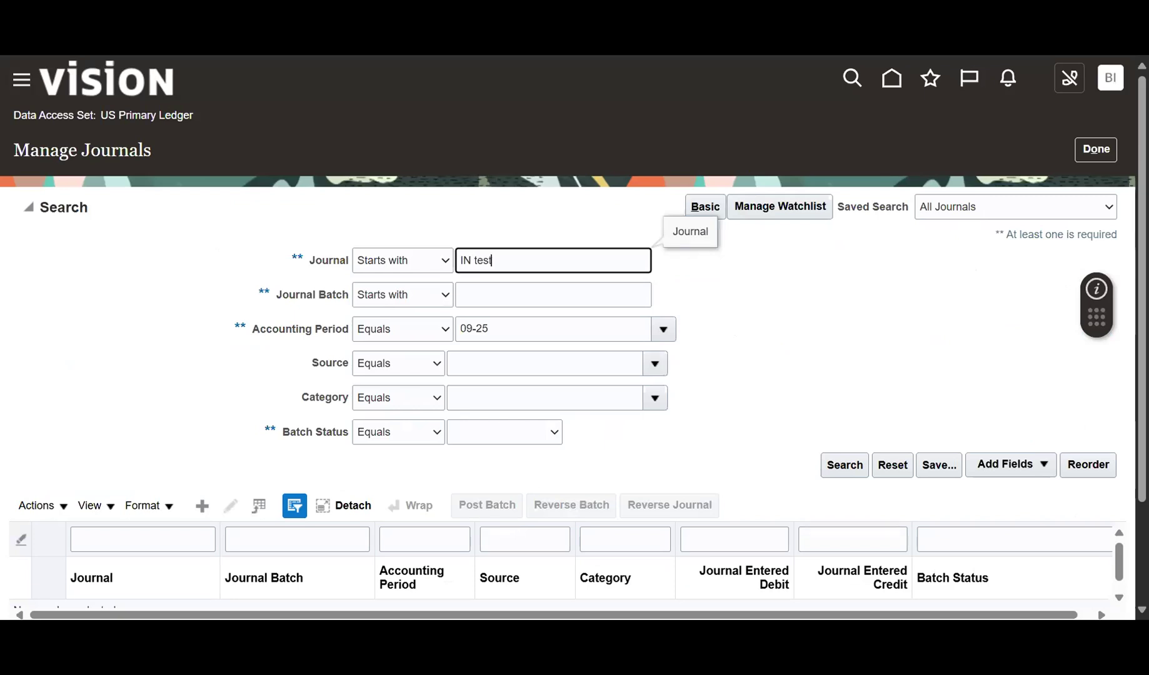
{"action": "key", "text": "Return"}
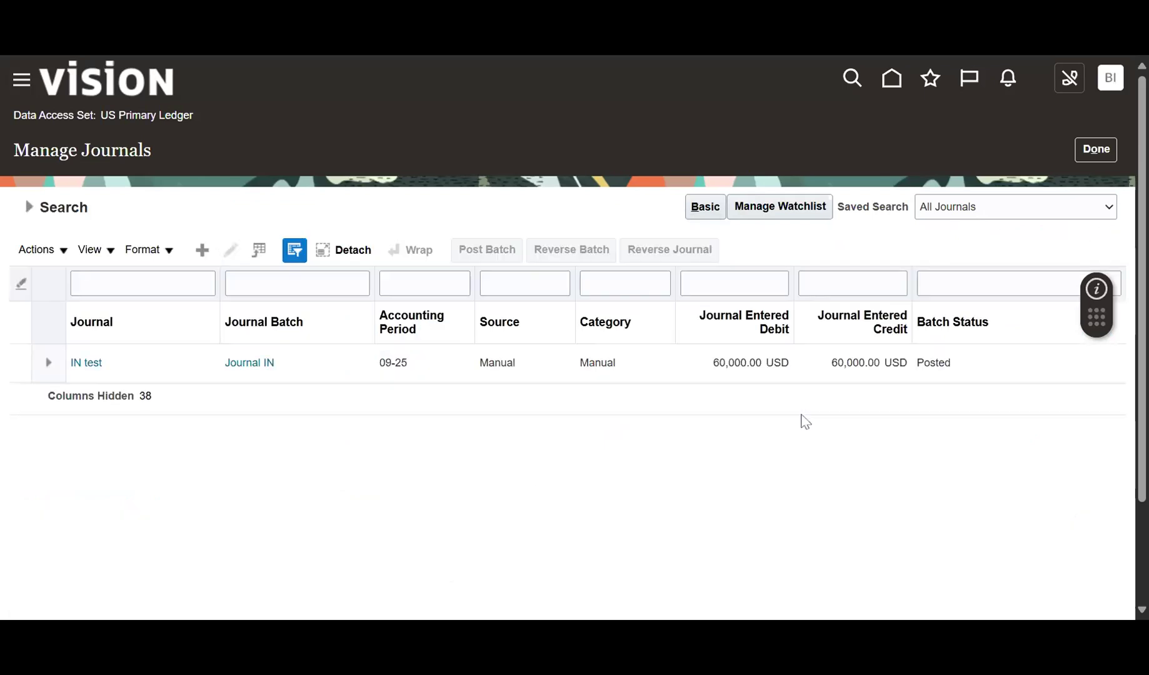
{"action": "left_click", "coordinate": [349, 364]}
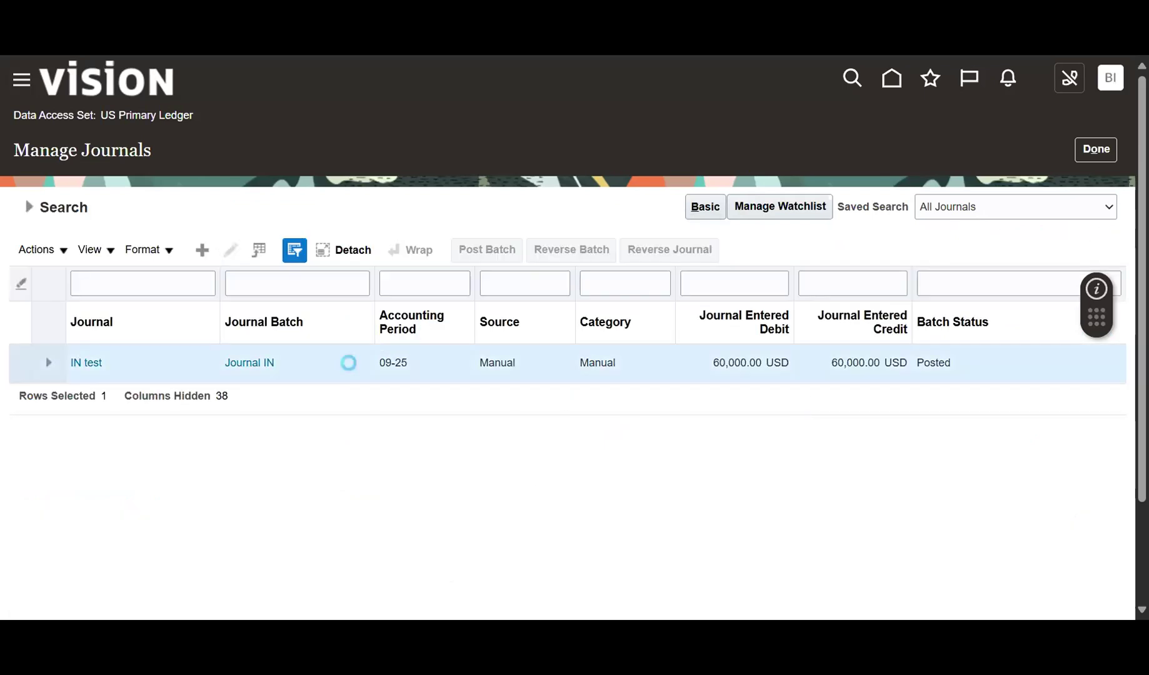
{"action": "double_click", "coordinate": [940, 364]}
{"action": "left_click", "coordinate": [639, 402]}
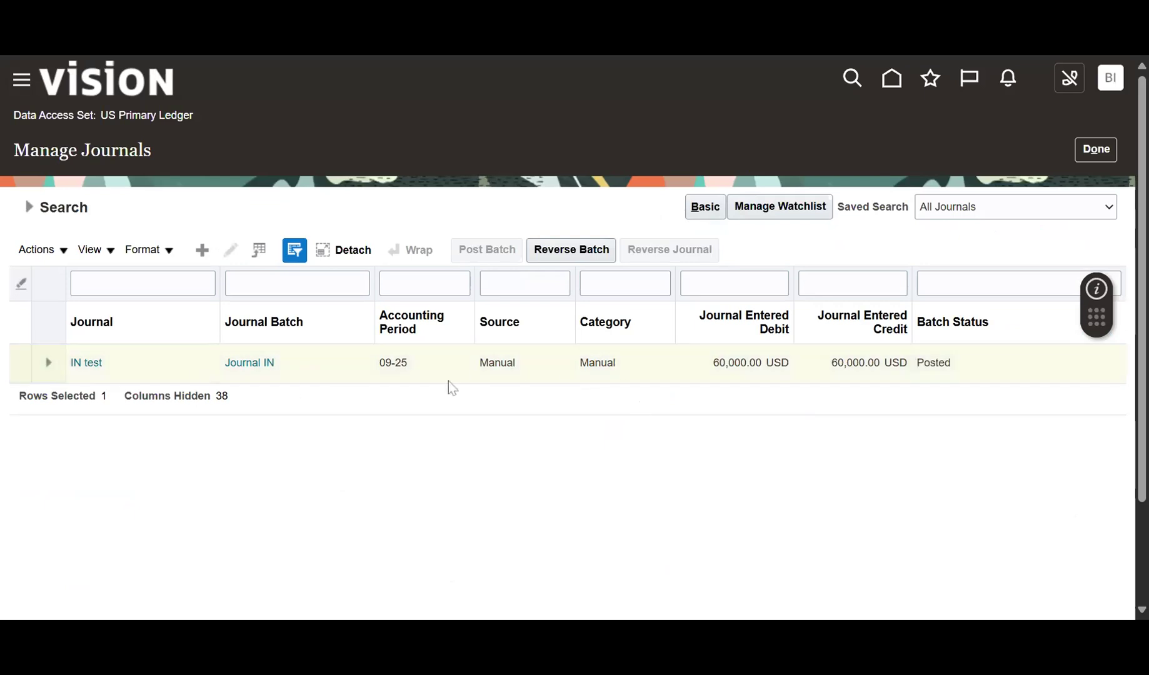
{"action": "left_click", "coordinate": [101, 362]}
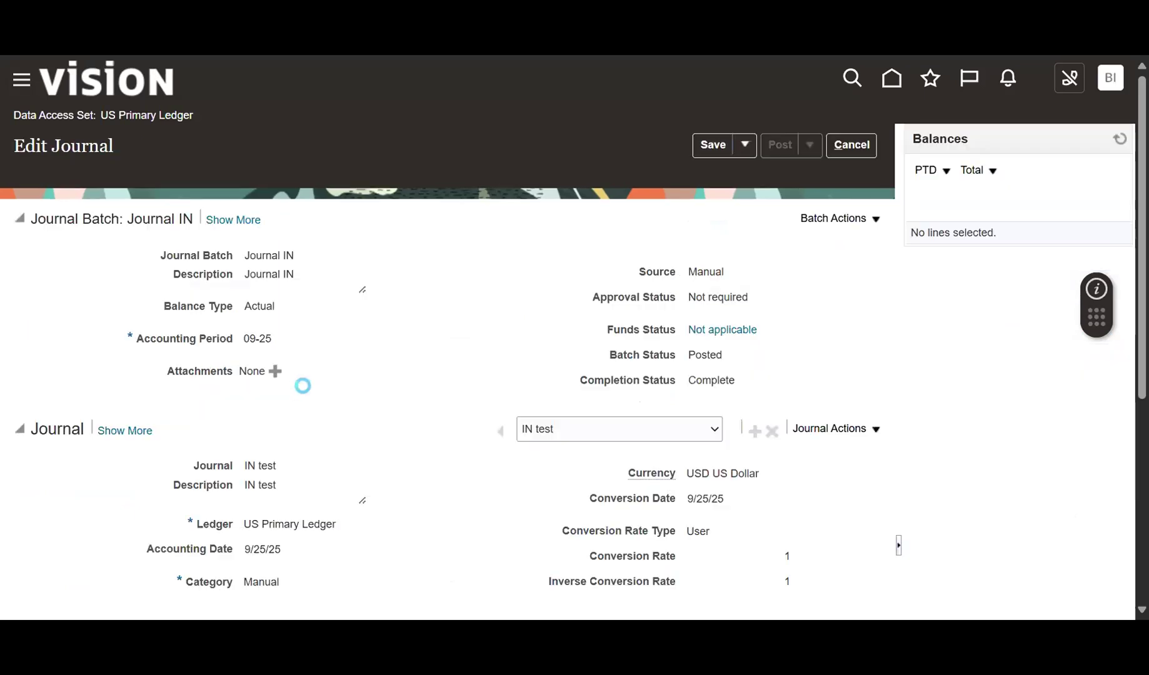
{"action": "scroll", "coordinate": [399, 359], "scroll_direction": "down", "scroll_amount": 5}
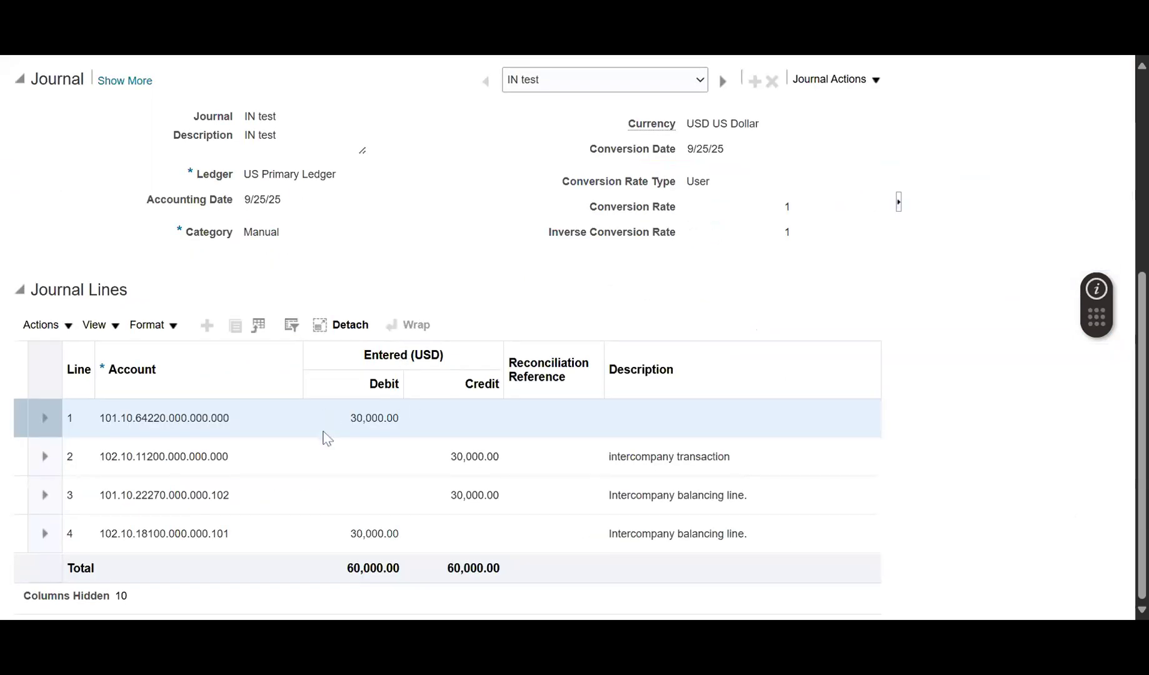
{"action": "left_click_drag", "start_coordinate": [610, 495], "coordinate": [751, 505]}
{"action": "left_click", "coordinate": [684, 536]}
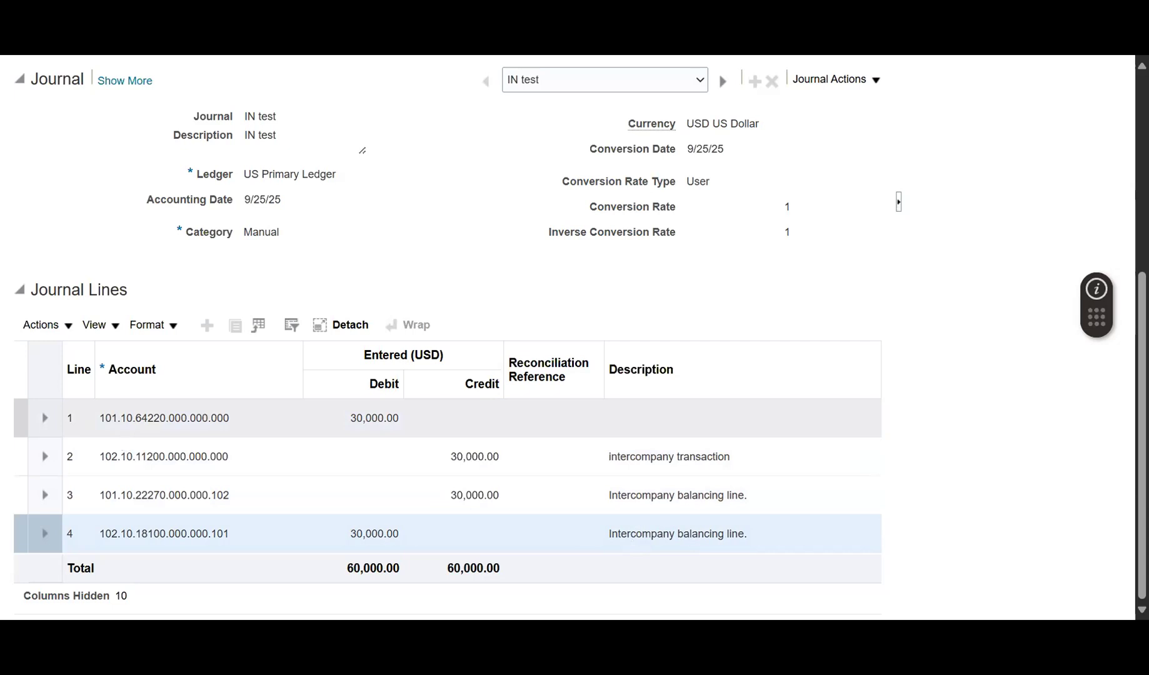
{"action": "left_click", "coordinate": [401, 425]}
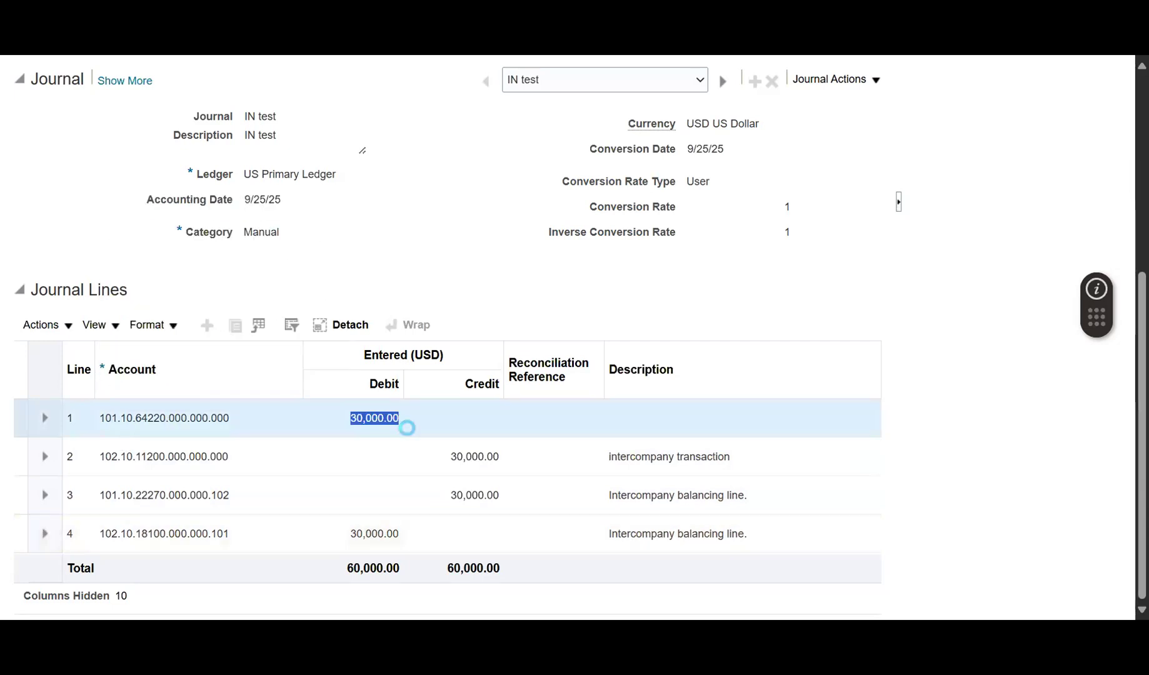
{"action": "left_click", "coordinate": [474, 454]}
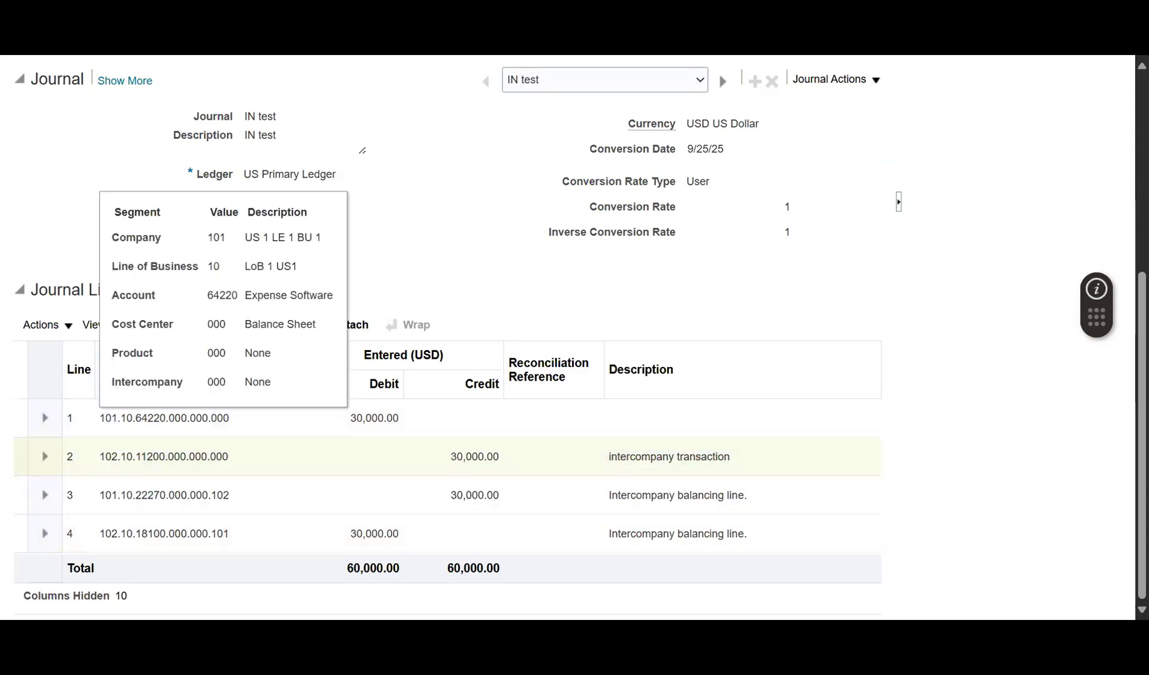
{"action": "mouse_move", "coordinate": [136, 460]}
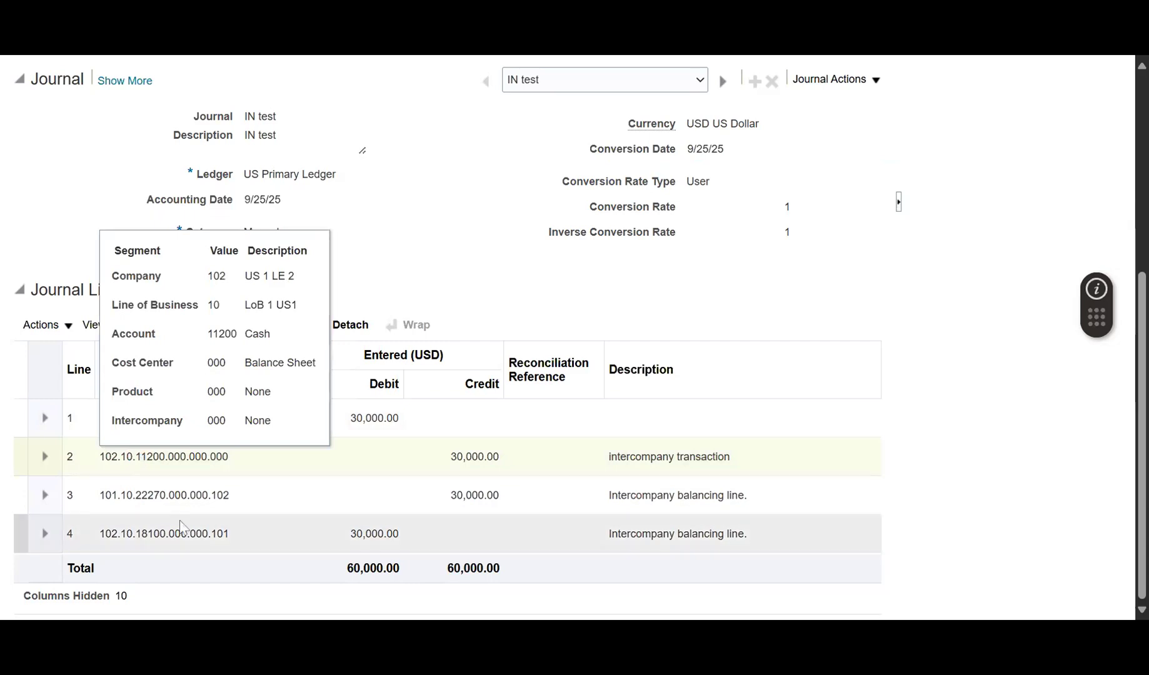
{"action": "left_click", "coordinate": [161, 490]}
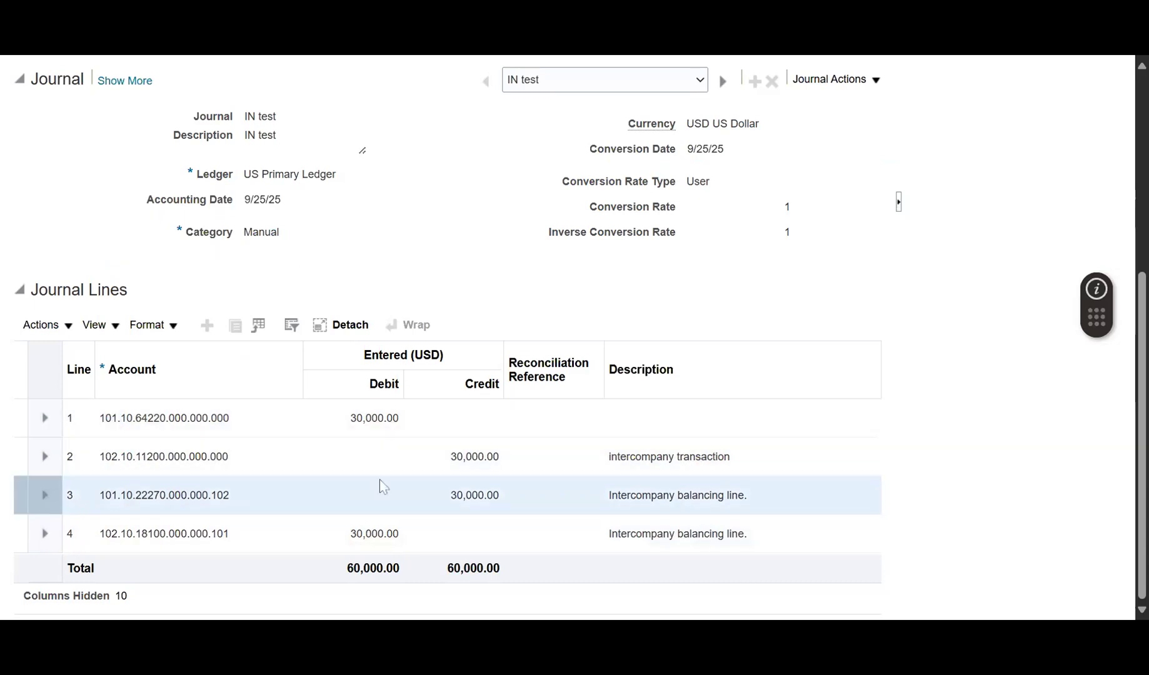
{"action": "left_click", "coordinate": [100, 419]}
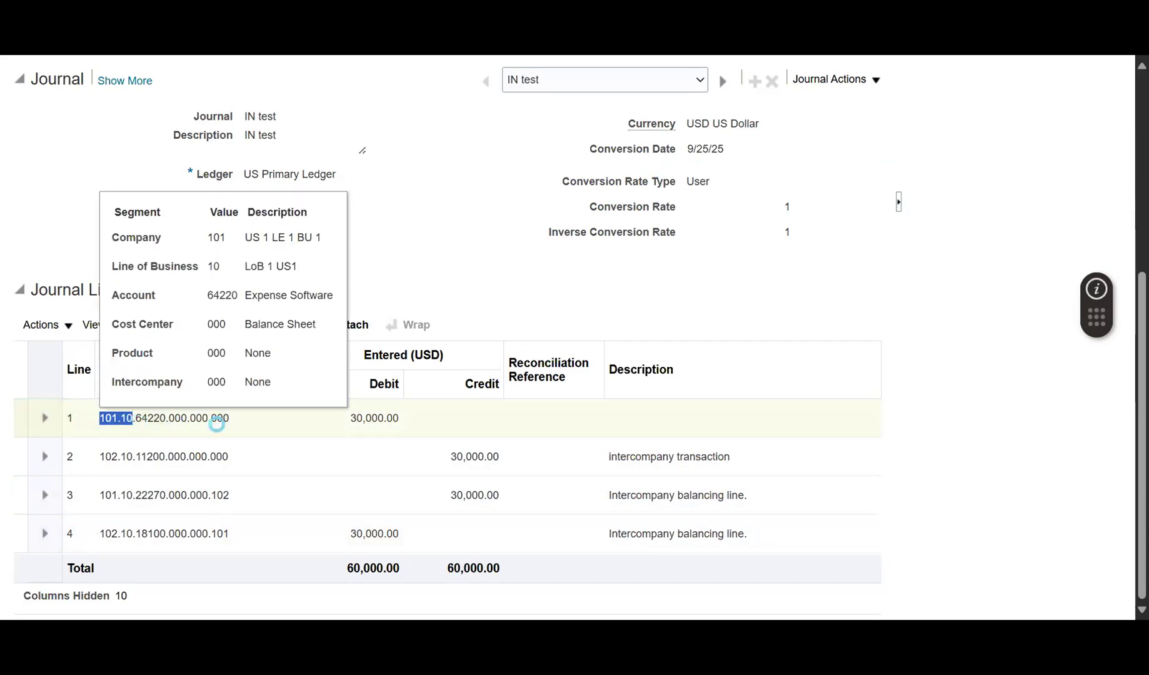
{"action": "left_click", "coordinate": [199, 495]}
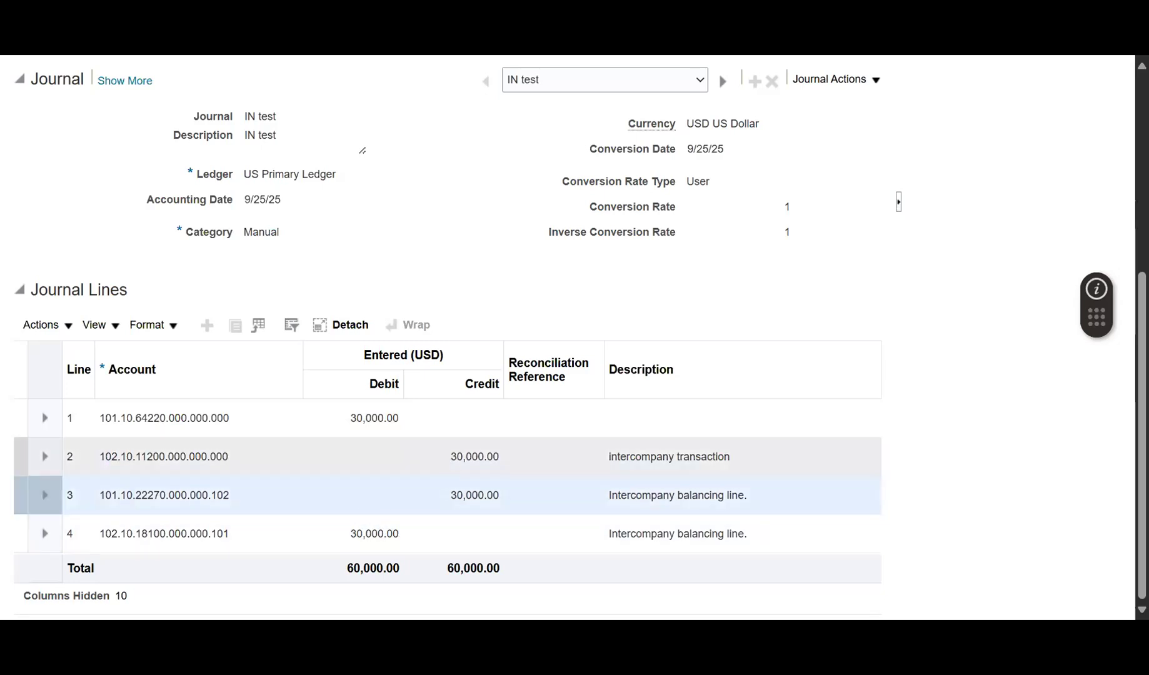
{"action": "left_click_drag", "start_coordinate": [352, 533], "coordinate": [397, 533]}
{"action": "left_click", "coordinate": [178, 533]}
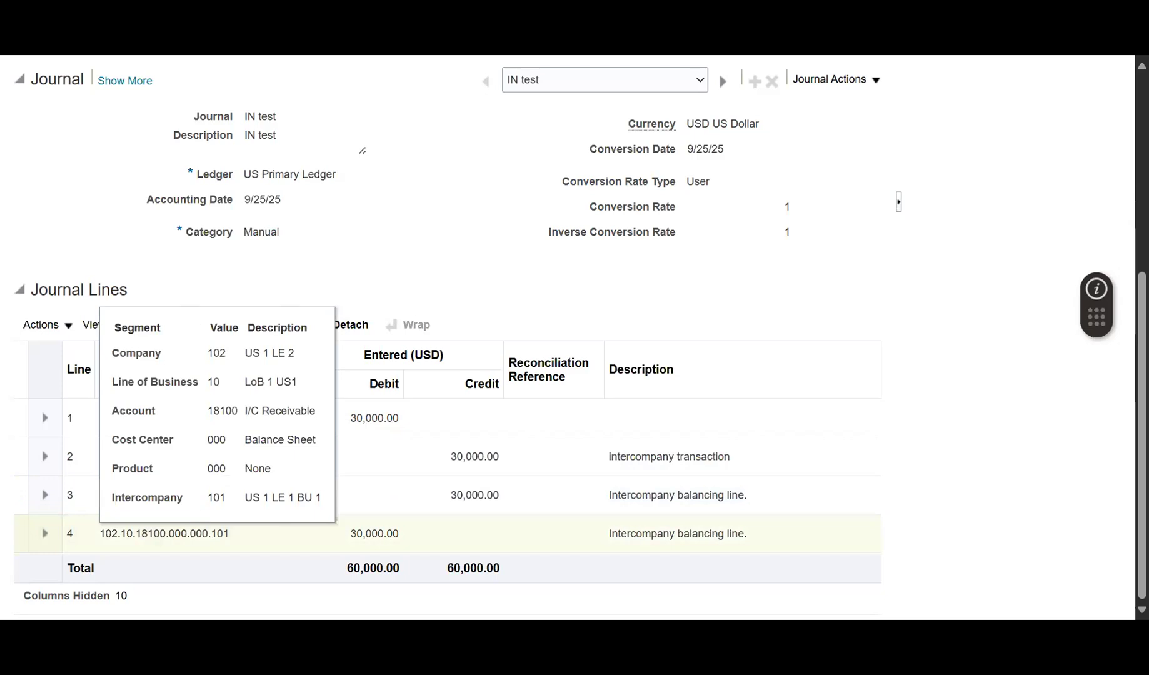
{"action": "left_click", "coordinate": [230, 415]}
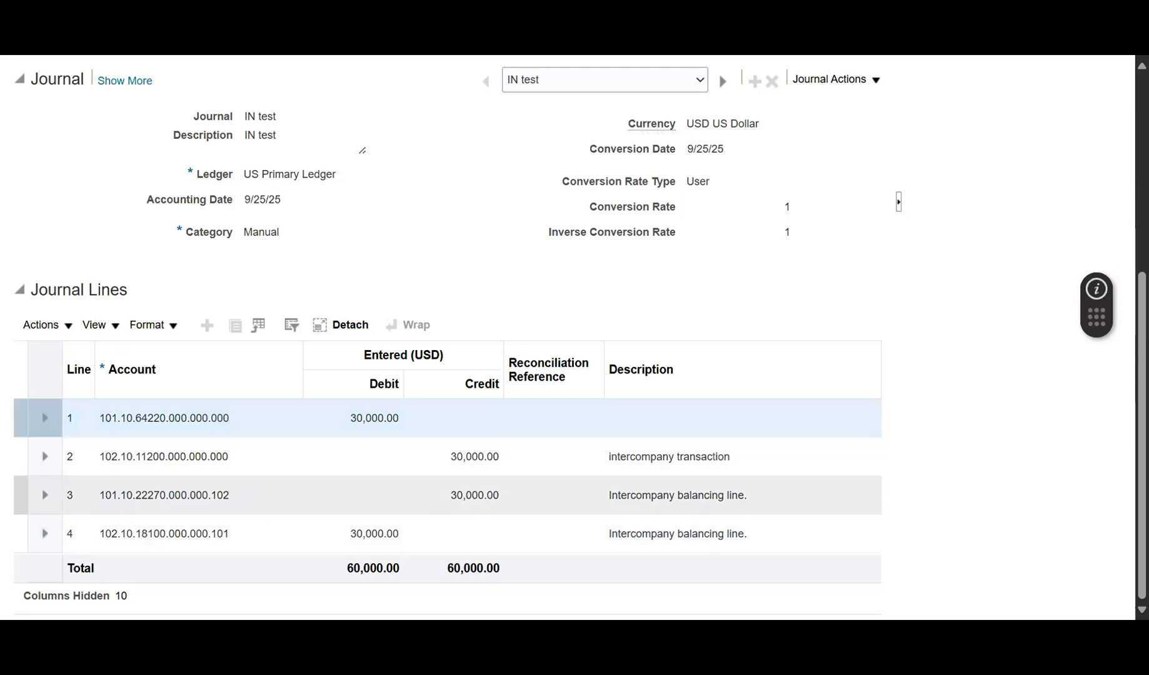
{"action": "mouse_move", "coordinate": [187, 495]}
{"action": "left_click", "coordinate": [263, 500]}
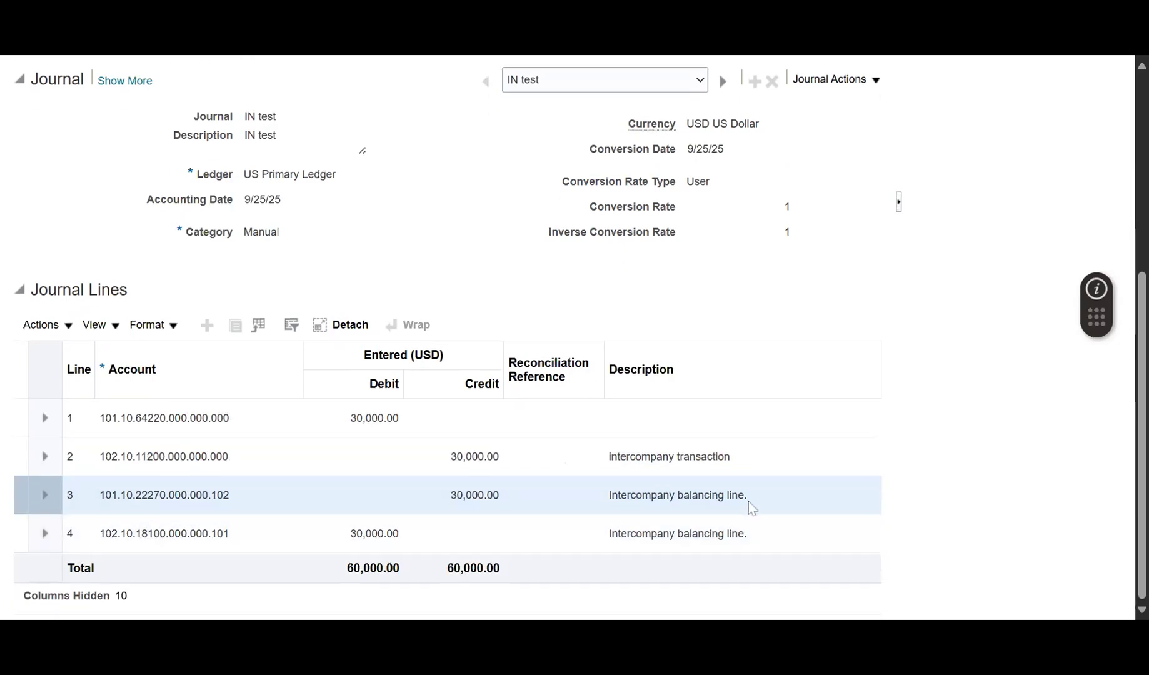
{"action": "left_click_drag", "start_coordinate": [610, 495], "coordinate": [754, 504]}
{"action": "left_click", "coordinate": [725, 533]}
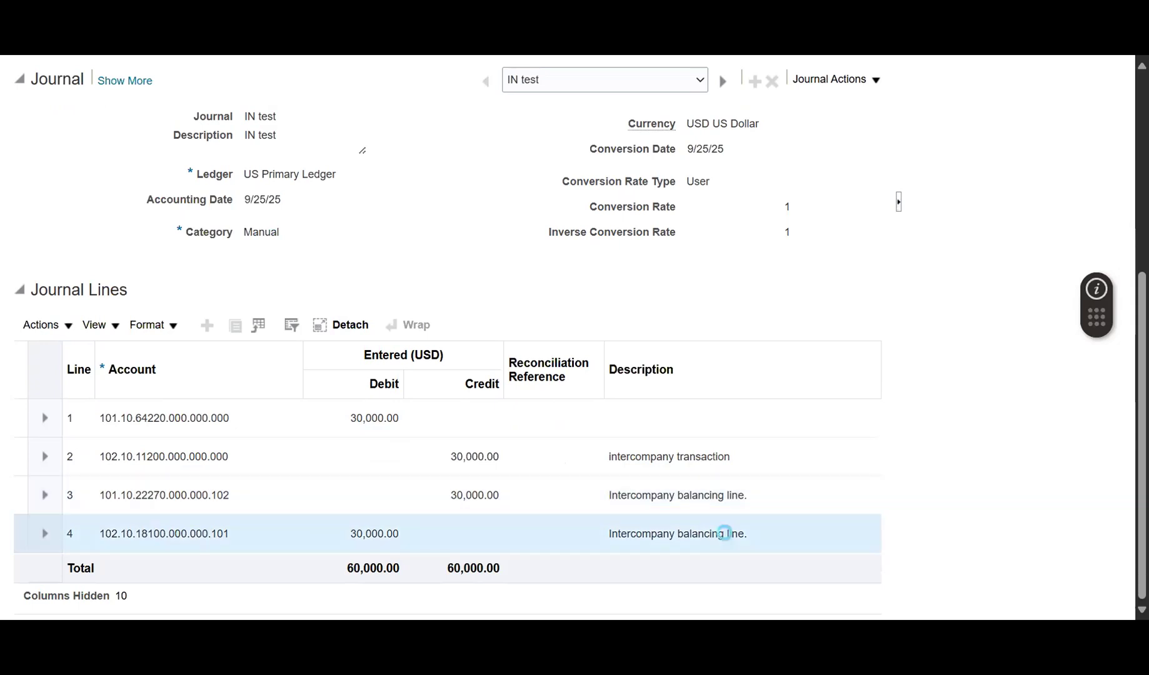
{"action": "scroll", "coordinate": [724, 525], "scroll_direction": "up", "scroll_amount": 5}
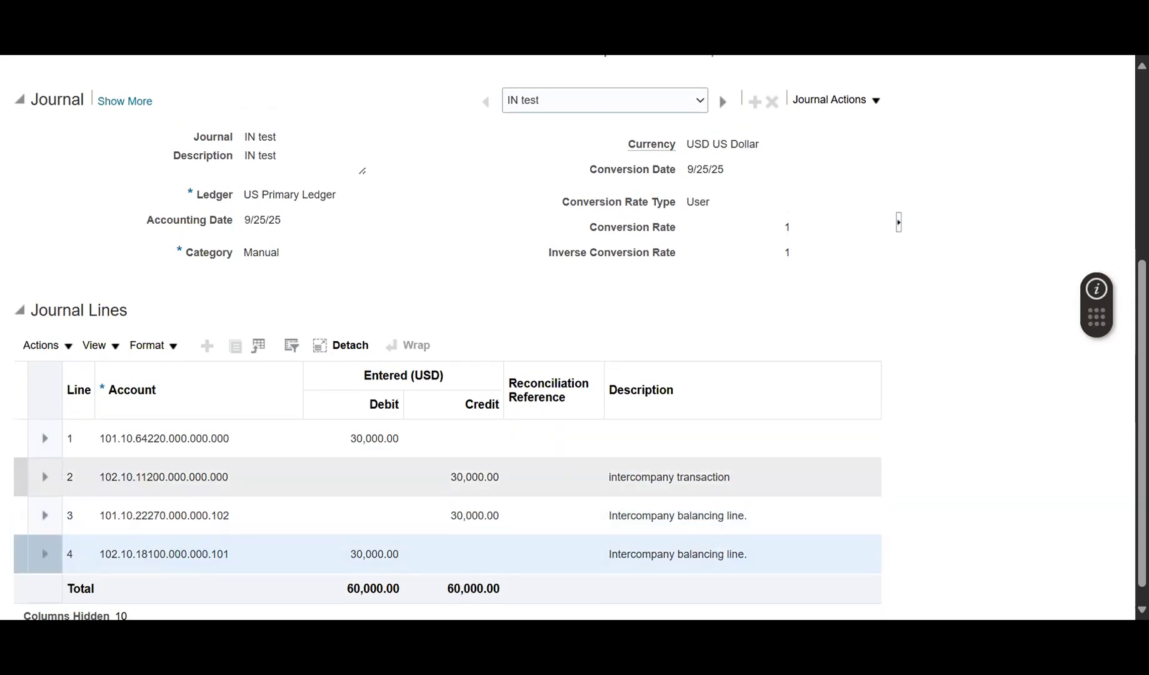
{"action": "left_click", "coordinate": [864, 155]}
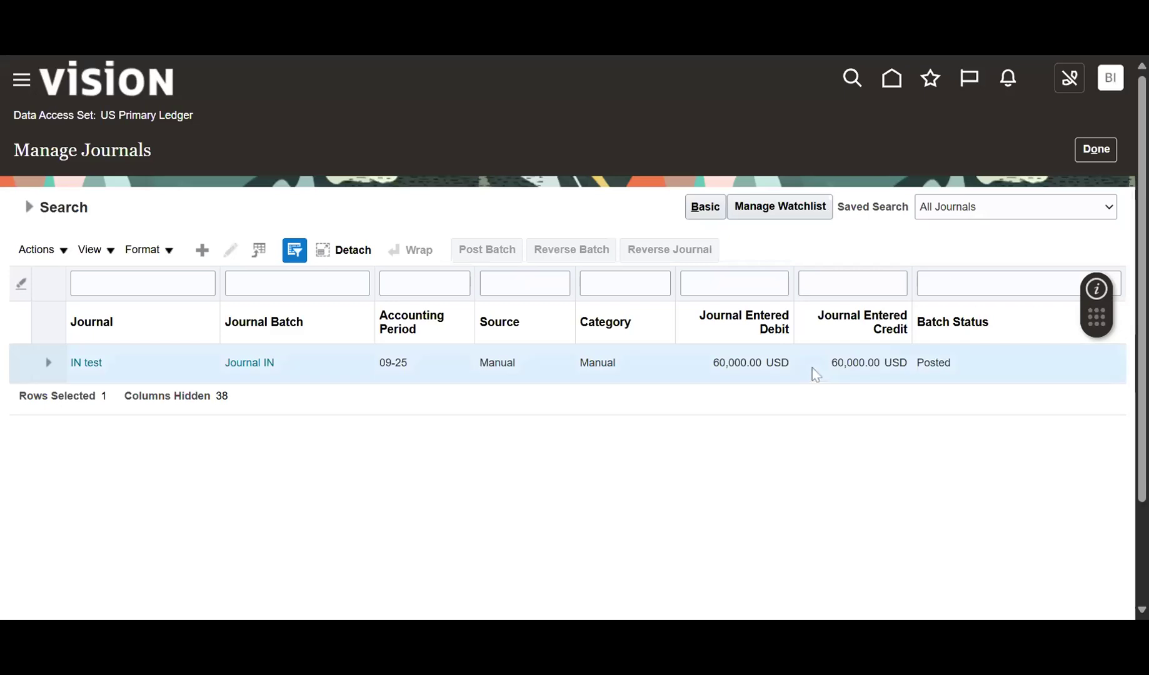
Return to Journals and start creating a new journal.
{"action": "left_click", "coordinate": [1085, 154]}
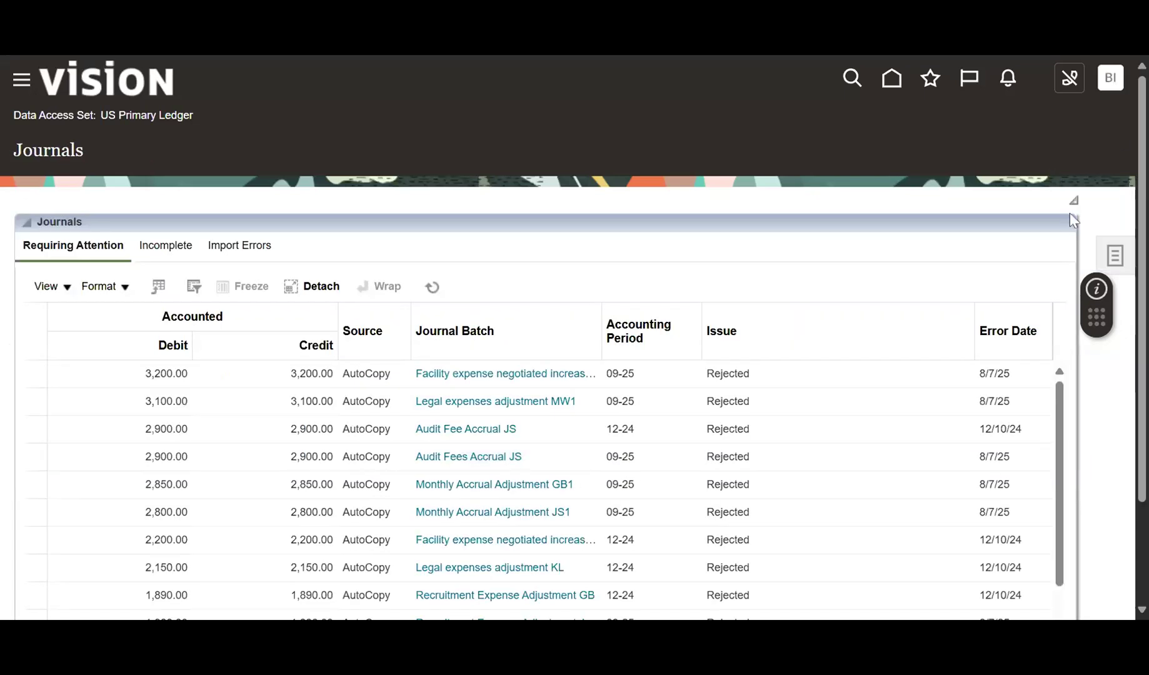
{"action": "left_click", "coordinate": [1115, 255]}
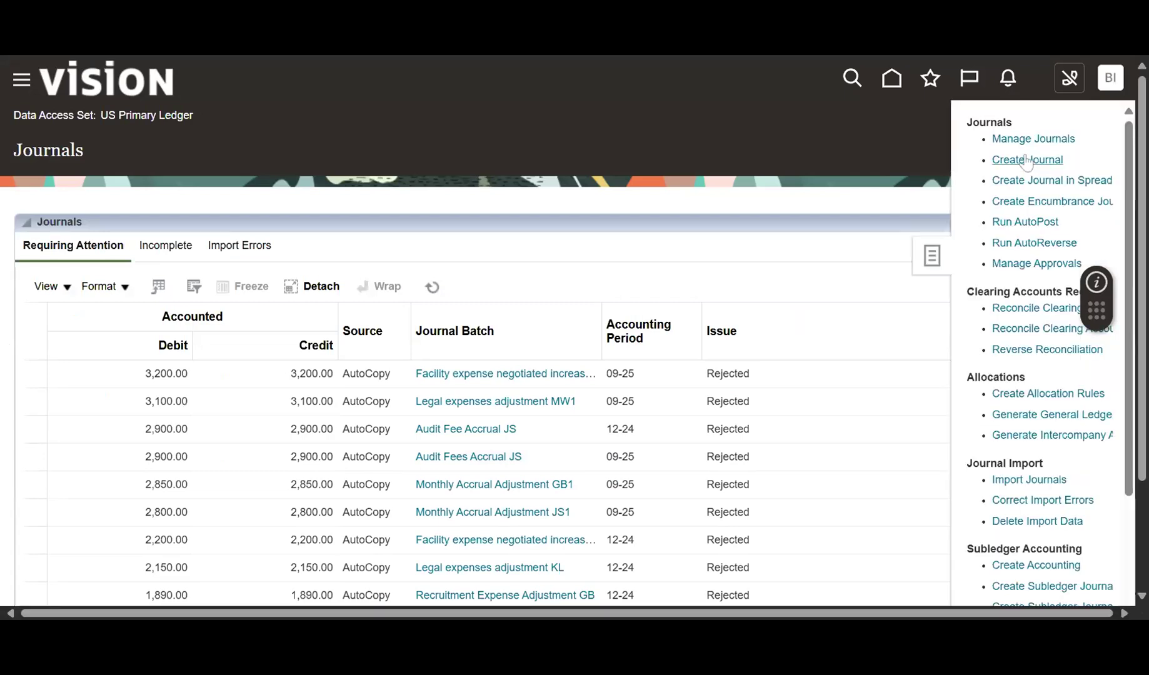
{"action": "left_click", "coordinate": [1017, 159]}
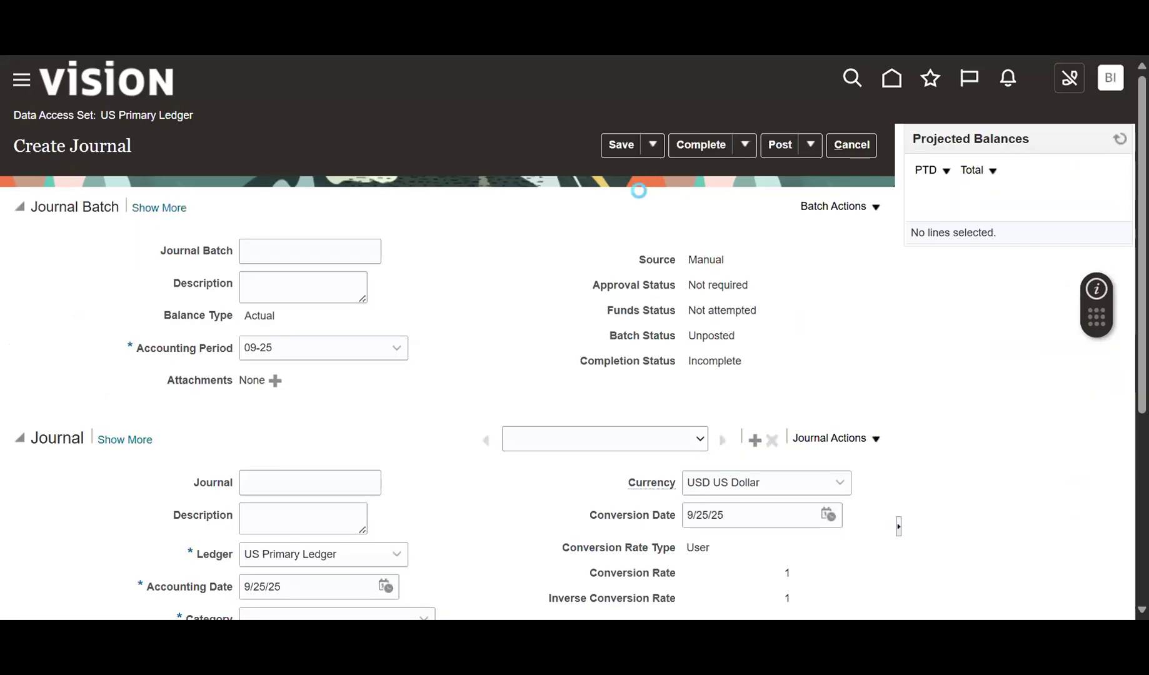
{"action": "scroll", "coordinate": [559, 298], "scroll_direction": "down", "scroll_amount": 5}
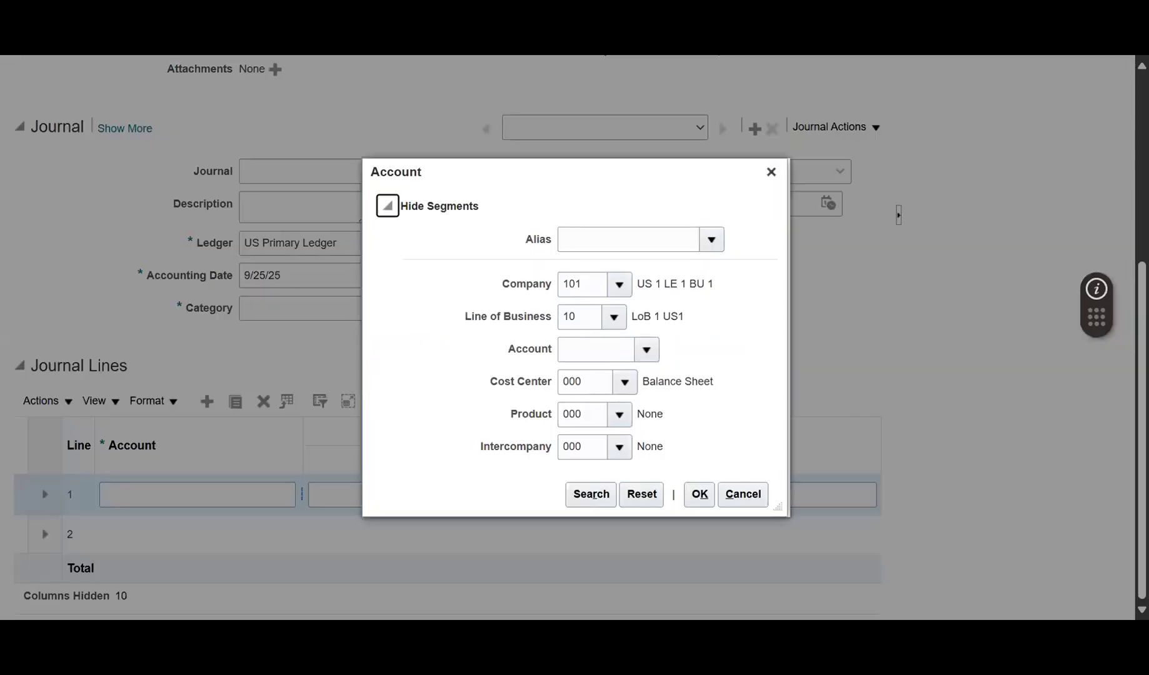
Apply the SF Cars account alias to the journal line's account.
{"action": "double_click", "coordinate": [533, 241]}
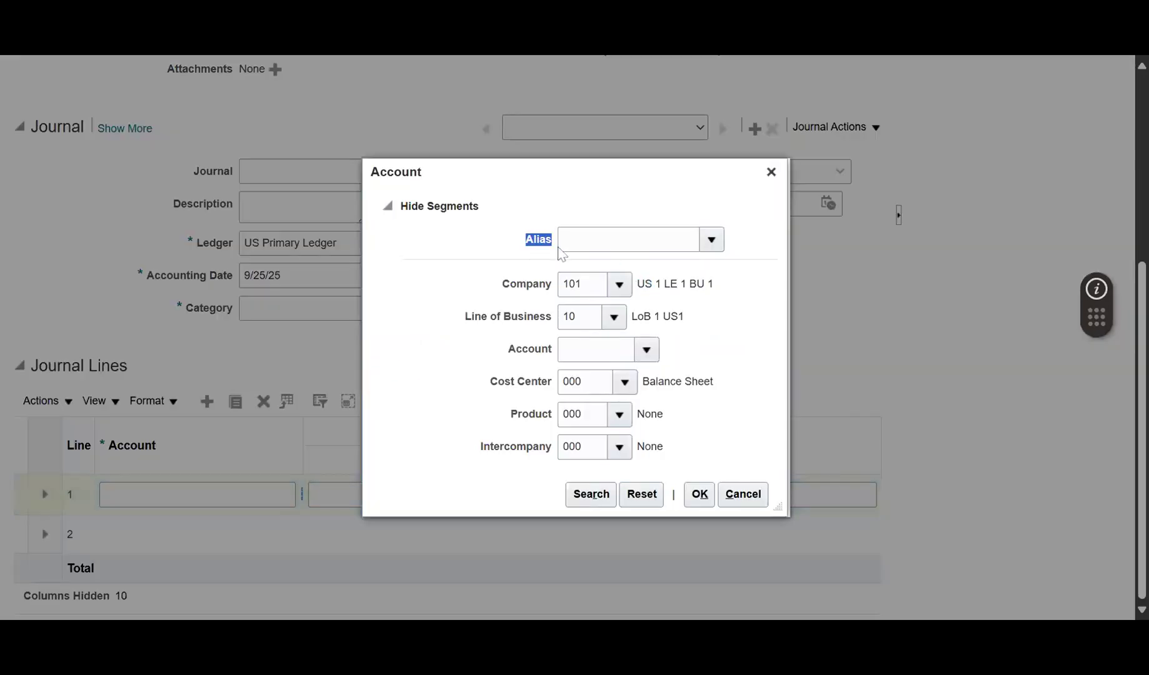
{"action": "left_click", "coordinate": [560, 247]}
{"action": "left_click", "coordinate": [711, 241]}
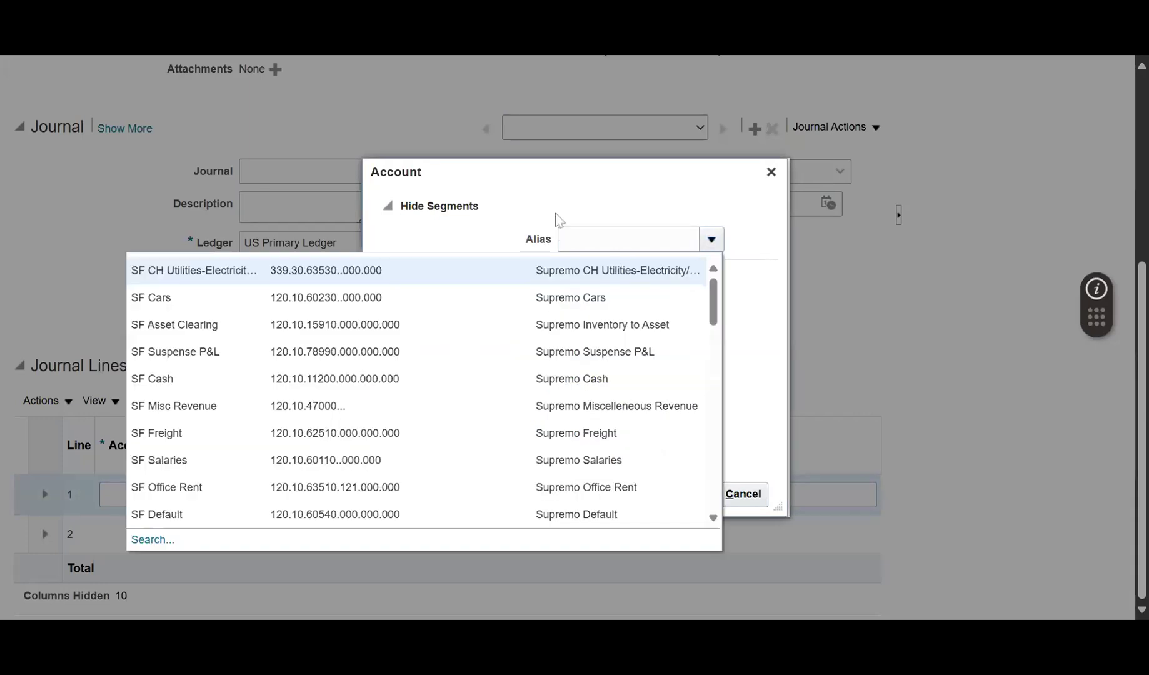
{"action": "left_click", "coordinate": [556, 218]}
{"action": "double_click", "coordinate": [533, 243]}
{"action": "left_click", "coordinate": [714, 240]}
{"action": "left_click", "coordinate": [200, 303]}
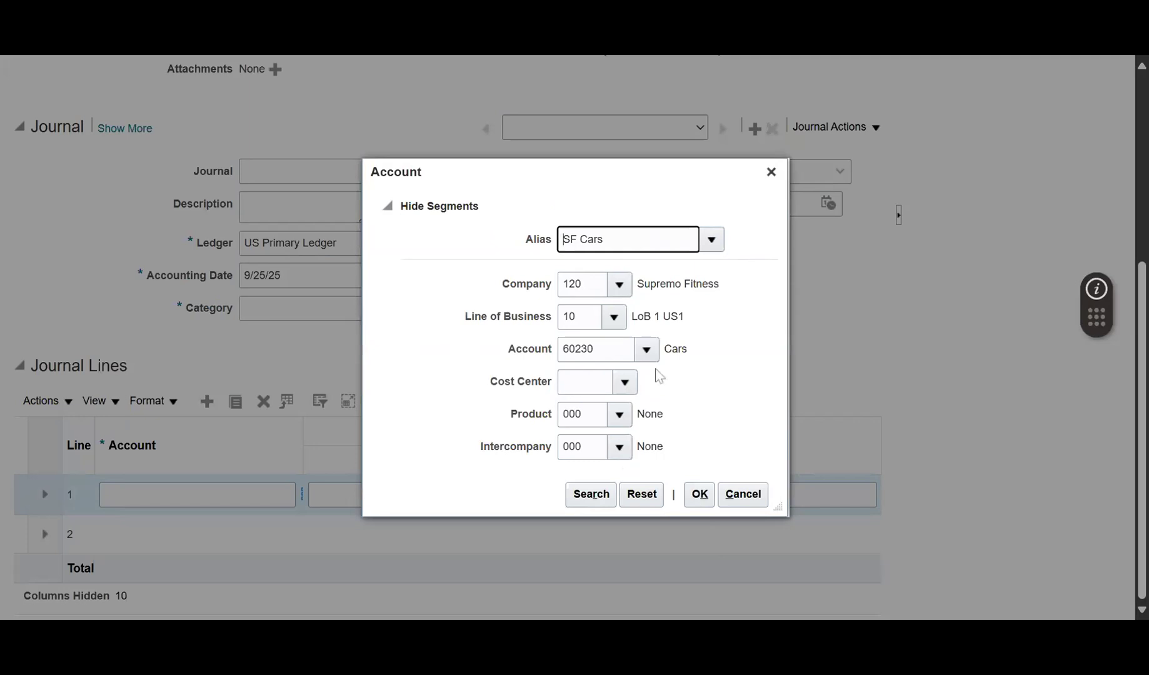
{"action": "left_click", "coordinate": [713, 243]}
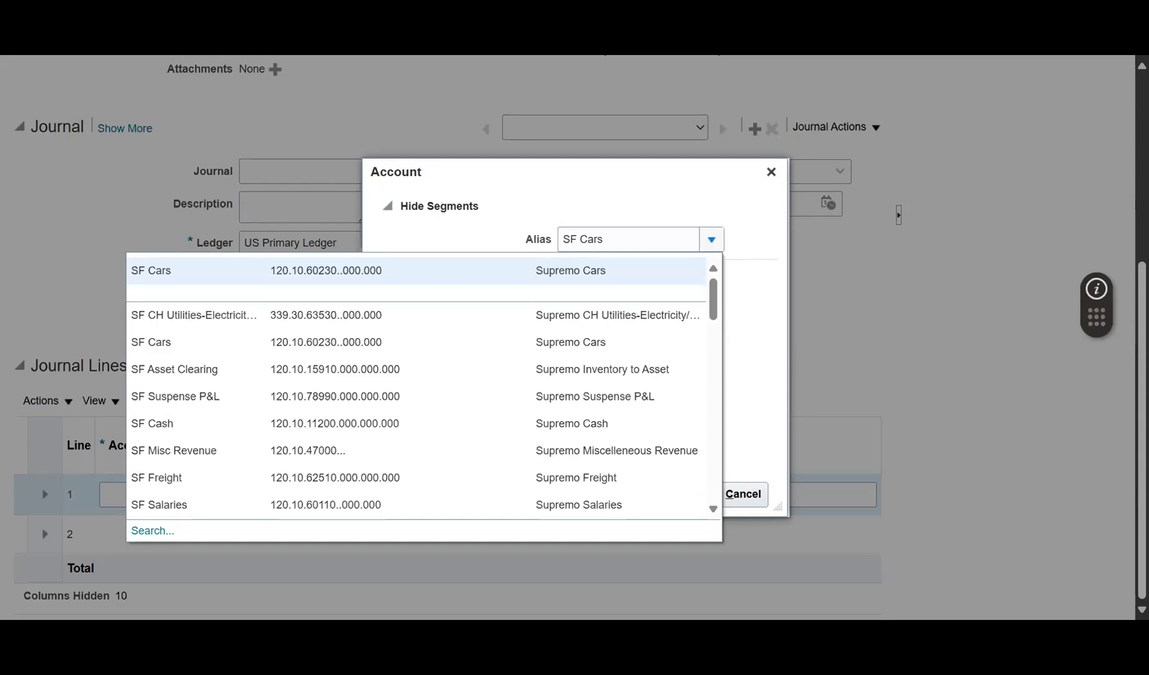
Check the Company value 120, then cancel both the Account dialog and the journal.
{"action": "left_click_drag", "start_coordinate": [643, 183], "coordinate": [646, 188]}
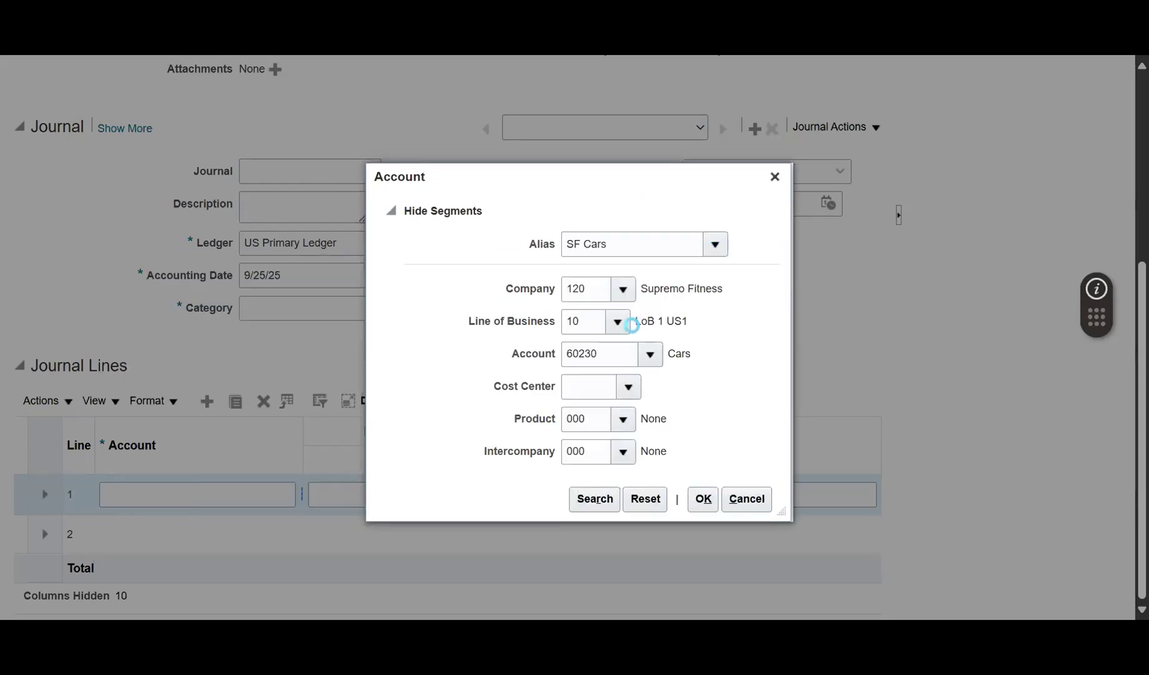
{"action": "left_click", "coordinate": [620, 296]}
{"action": "left_click", "coordinate": [614, 323]}
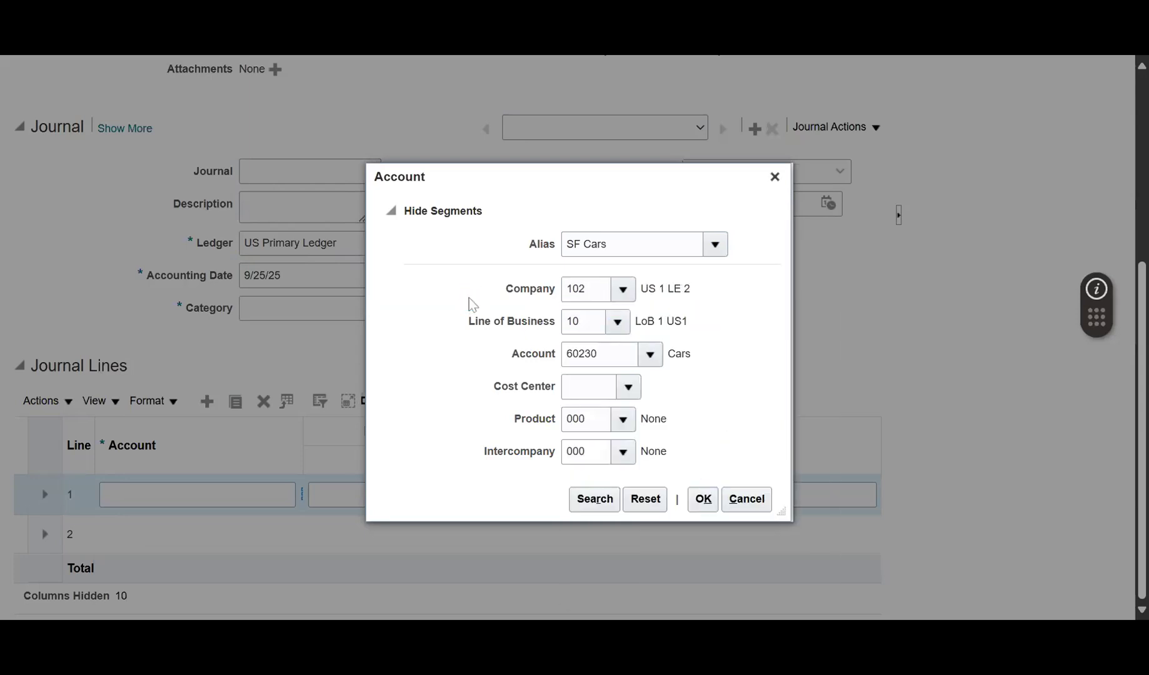
{"action": "left_click", "coordinate": [746, 499]}
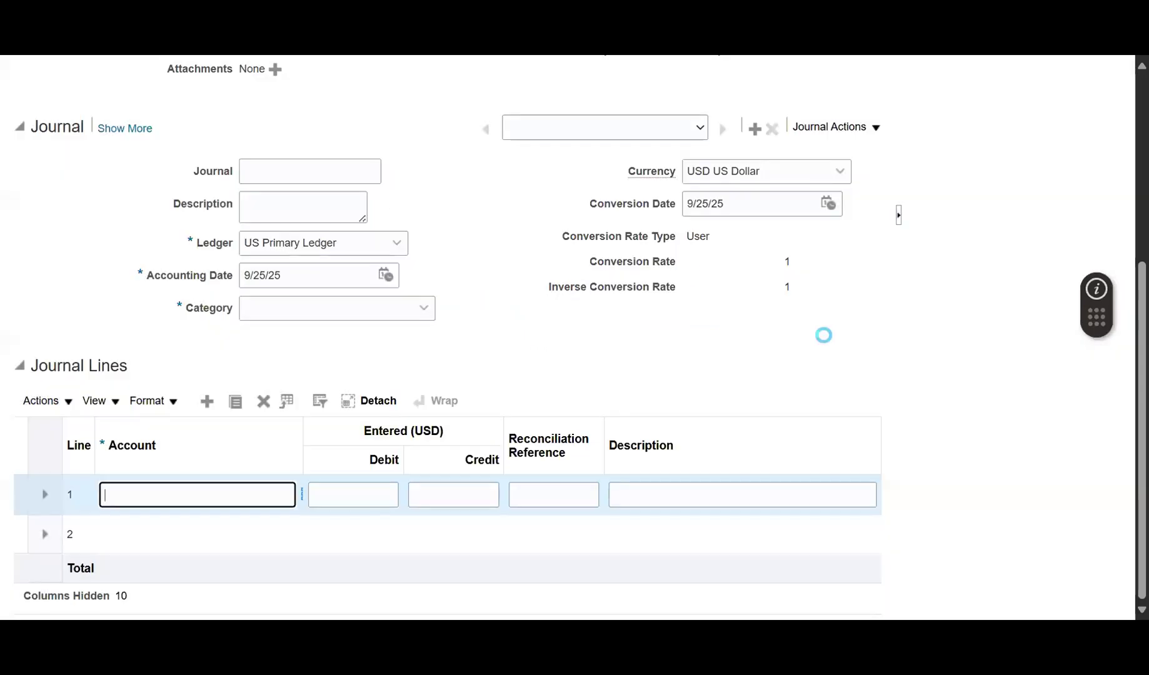
{"action": "scroll", "coordinate": [839, 338], "scroll_direction": "up", "scroll_amount": 5}
{"action": "left_click", "coordinate": [863, 145]}
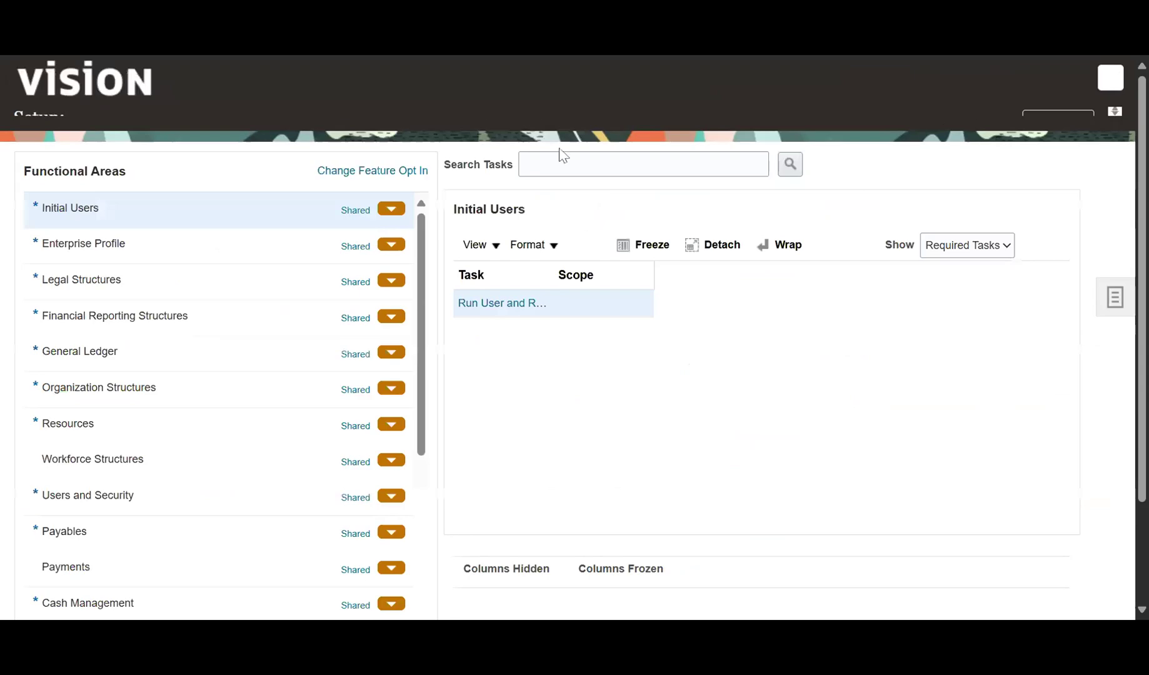
Search the Financials setup tasks for 'mana' and open Manage Shorthand Aliases.
{"action": "type", "text": "manage short"}
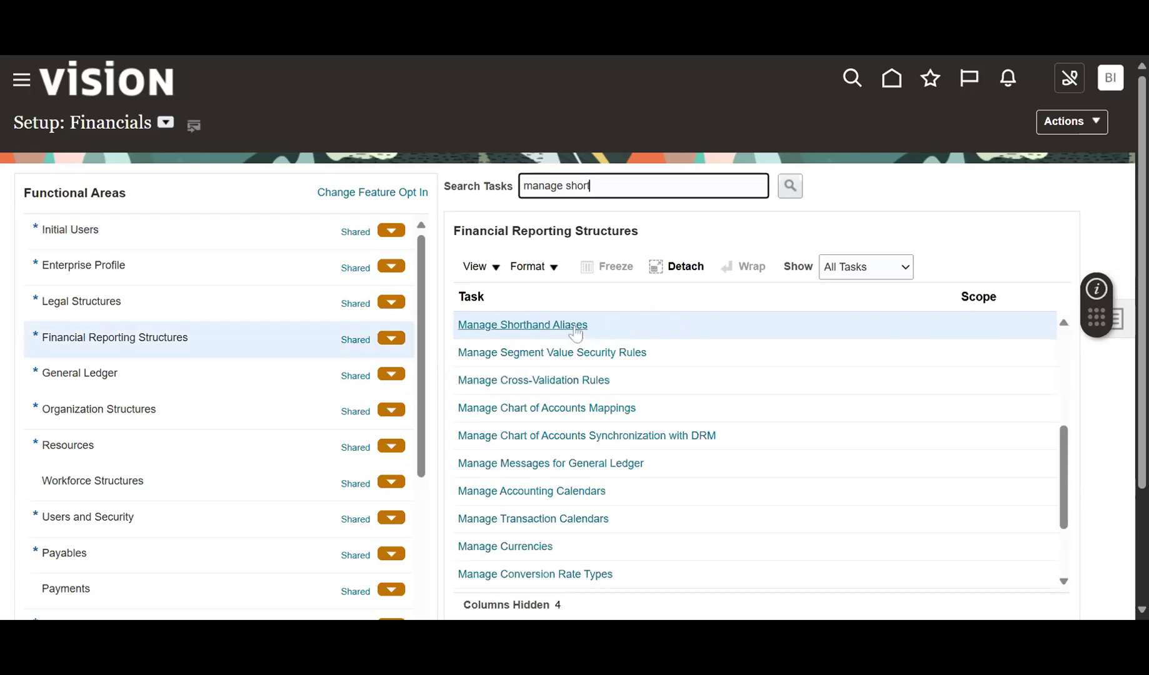
{"action": "left_click", "coordinate": [574, 326]}
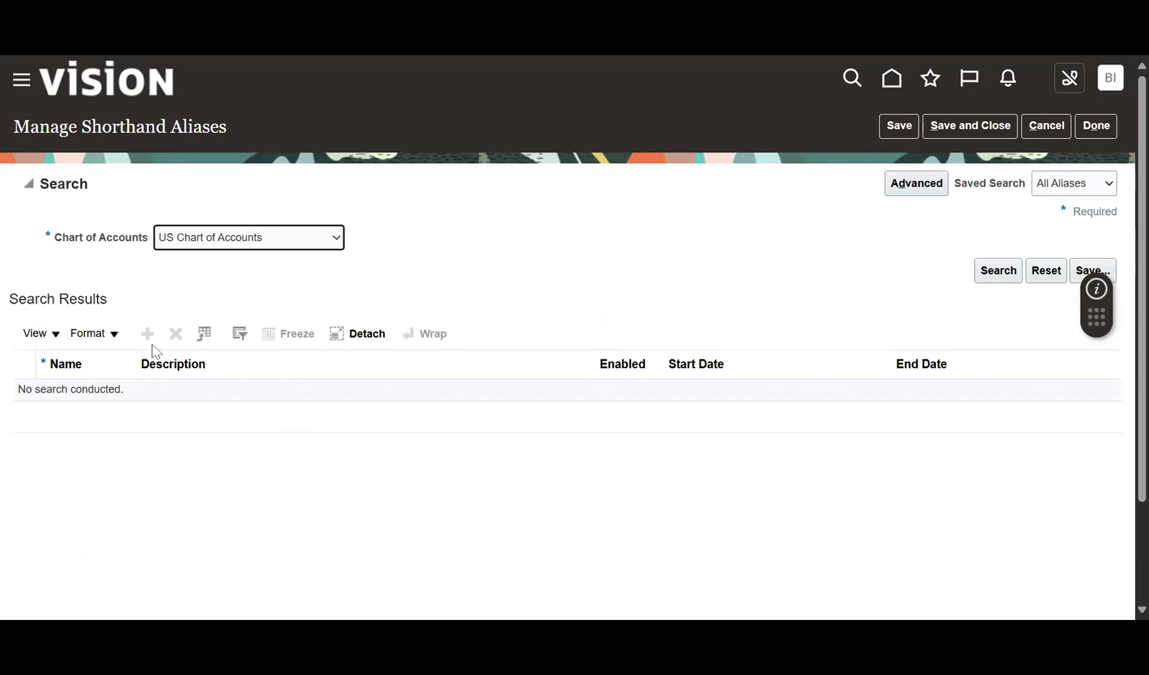
List US Chart of Accounts aliases and add a new alias row named BUD_Expense.
{"action": "left_click", "coordinate": [1000, 275]}
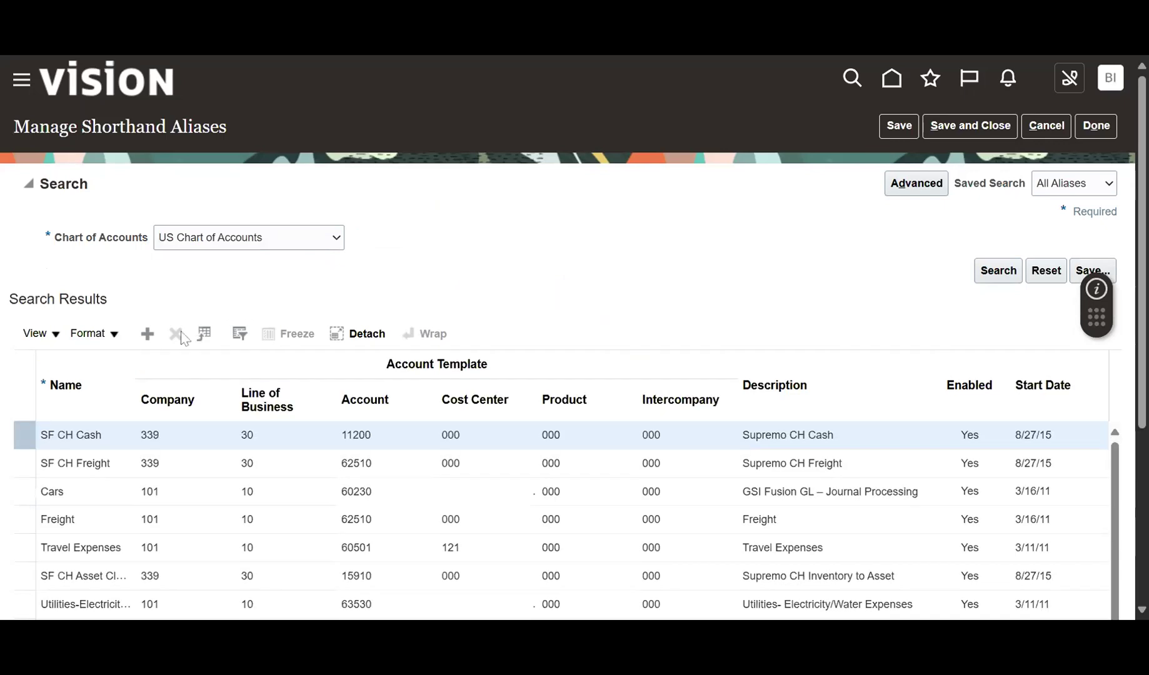
{"action": "left_click", "coordinate": [156, 337]}
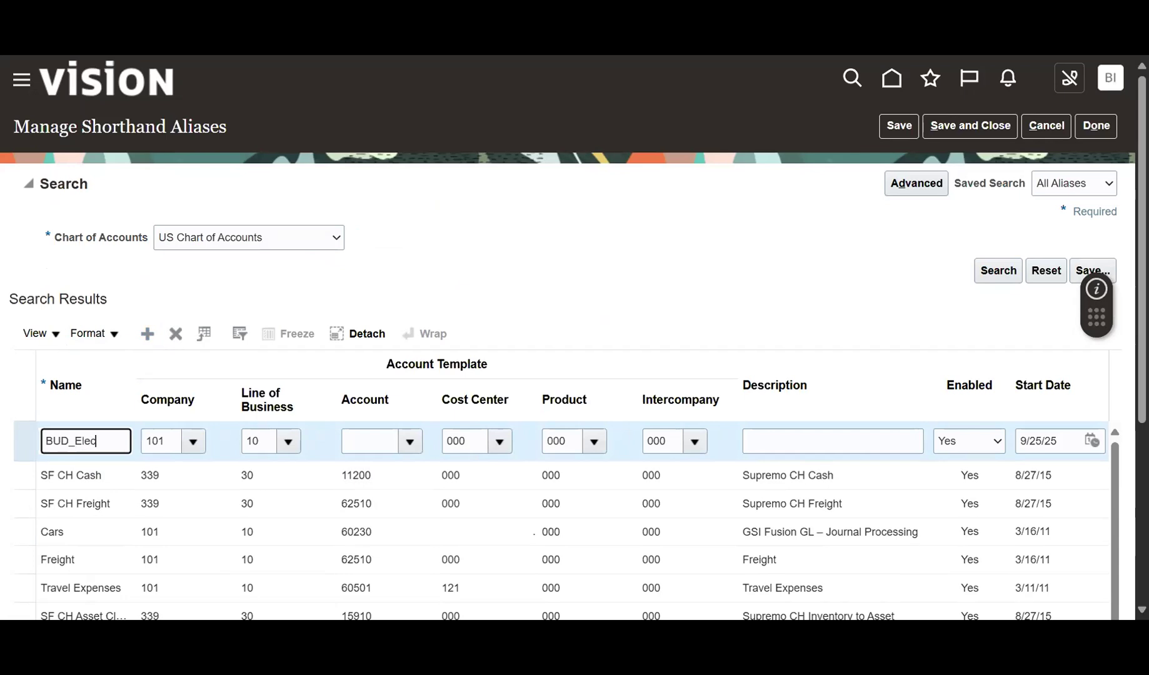
{"action": "type", "text": "BUD_Electric"}
{"action": "key", "text": "BackSpace"}
Search accounts by description and assign account 95021 to the alias.
{"action": "left_click", "coordinate": [409, 442]}
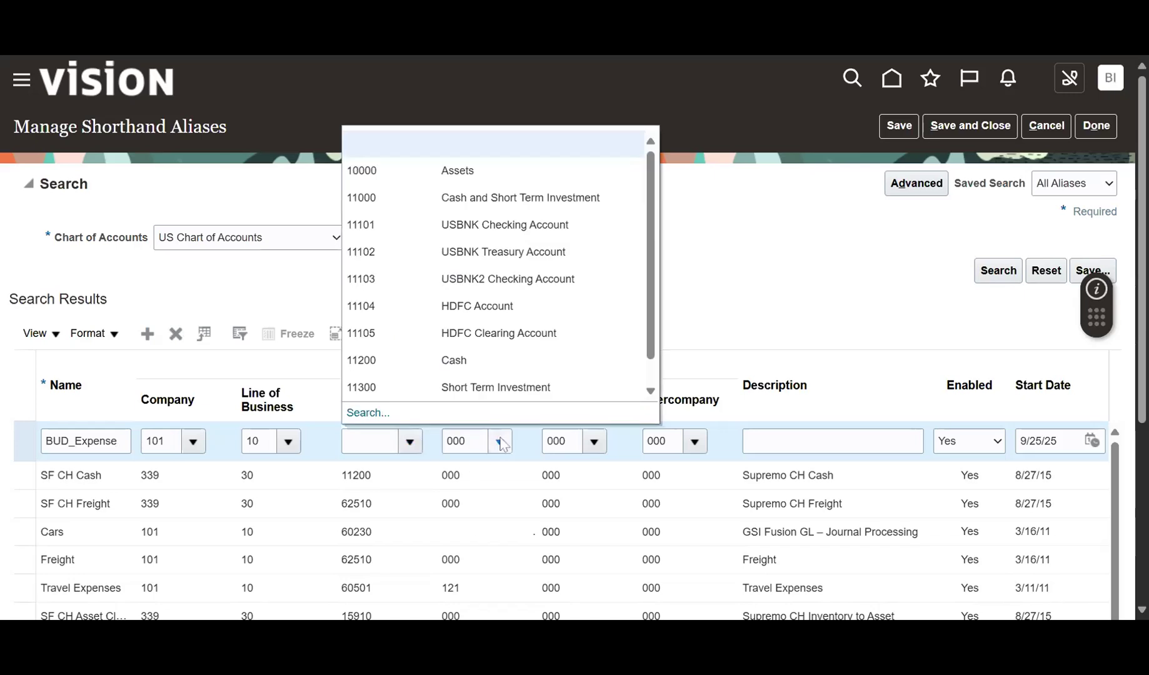
{"action": "left_click", "coordinate": [355, 415]}
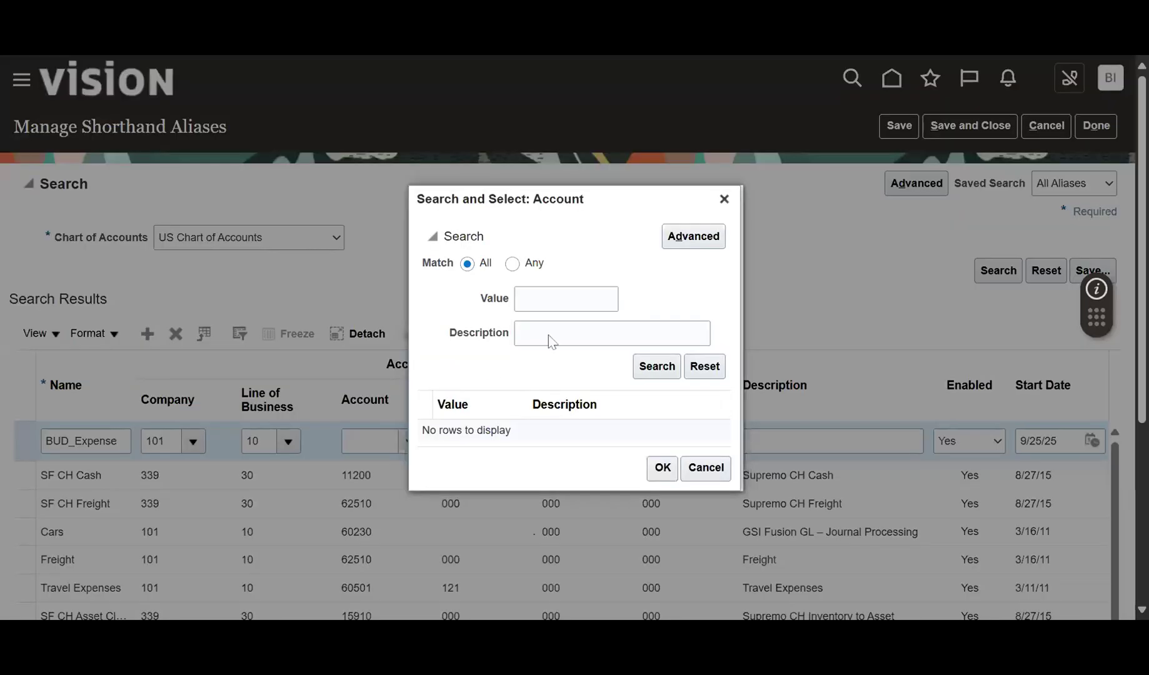
{"action": "left_click", "coordinate": [548, 334]}
{"action": "type", "text": "ex"}
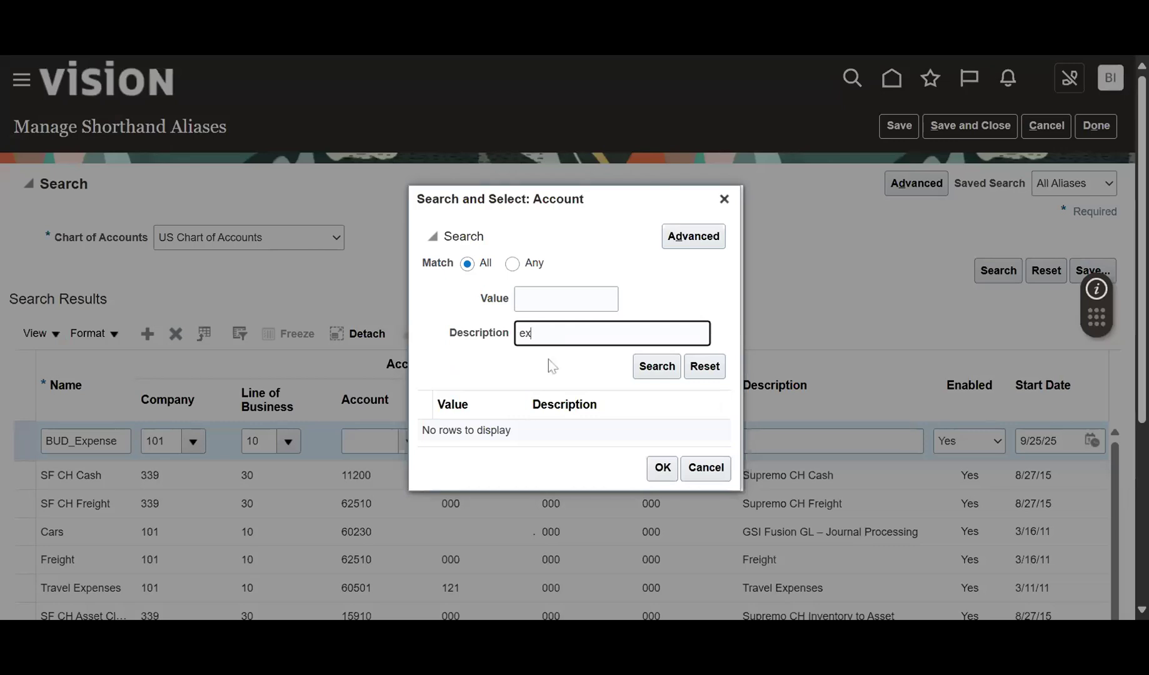
{"action": "key", "text": "Return"}
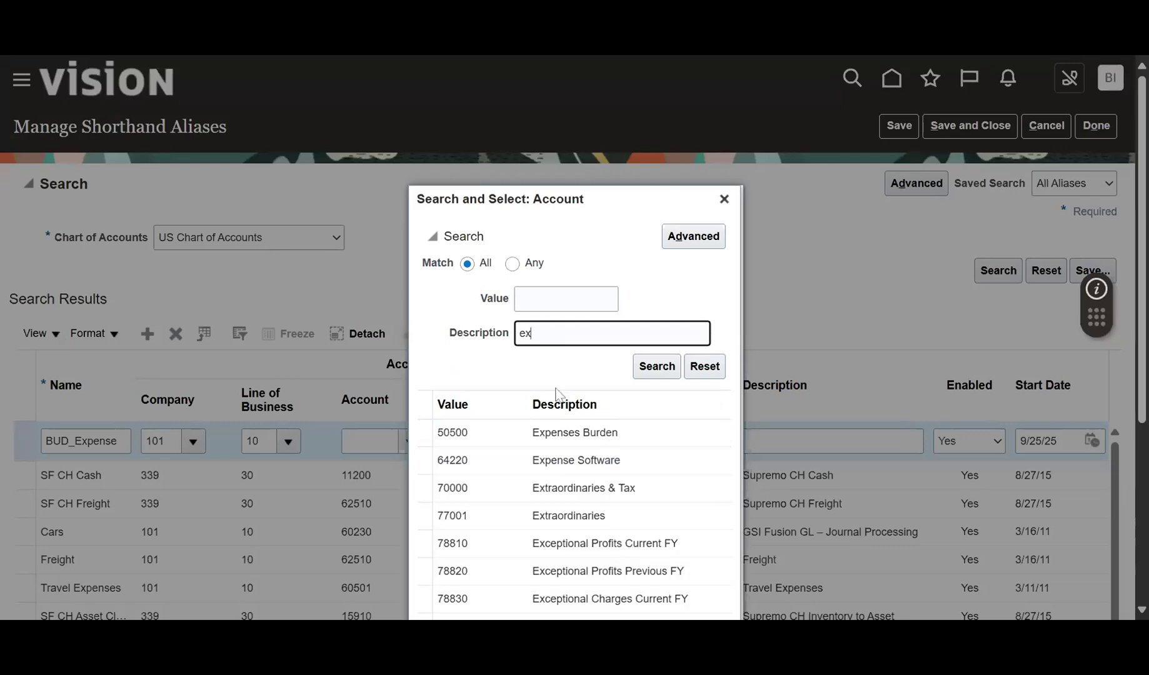
{"action": "double_click", "coordinate": [571, 538]}
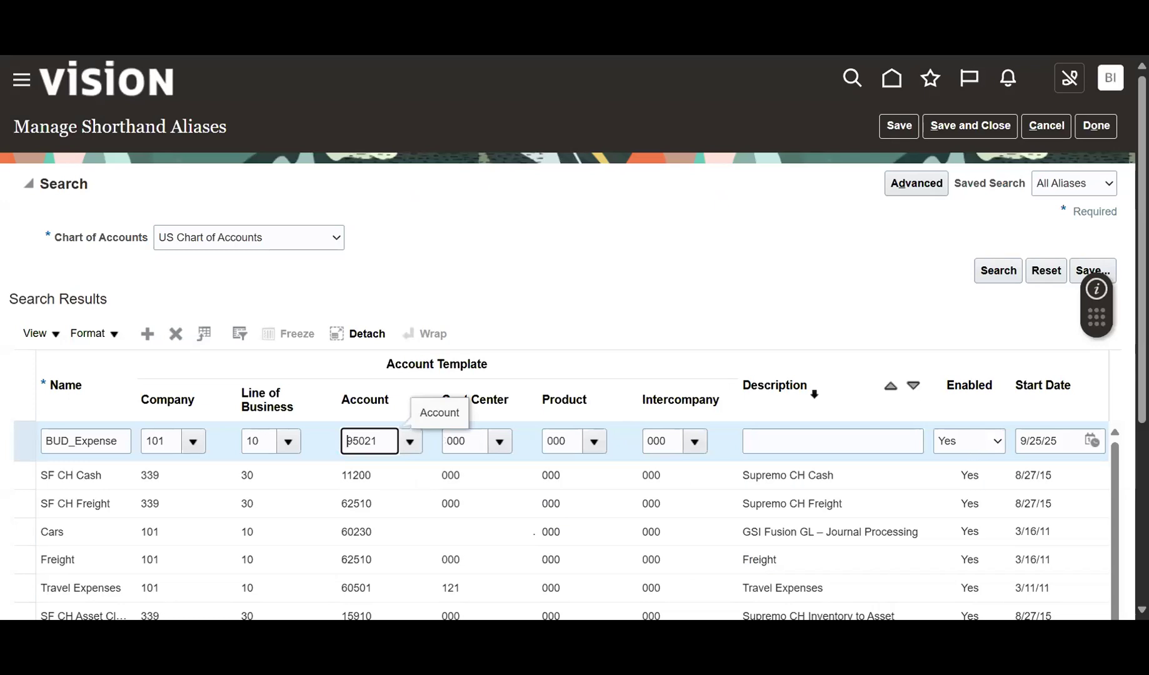
Copy BUD_Expense into the alias description and save and close.
{"action": "scroll", "coordinate": [872, 328], "scroll_direction": "down", "scroll_amount": 3}
{"action": "left_click", "coordinate": [807, 261]}
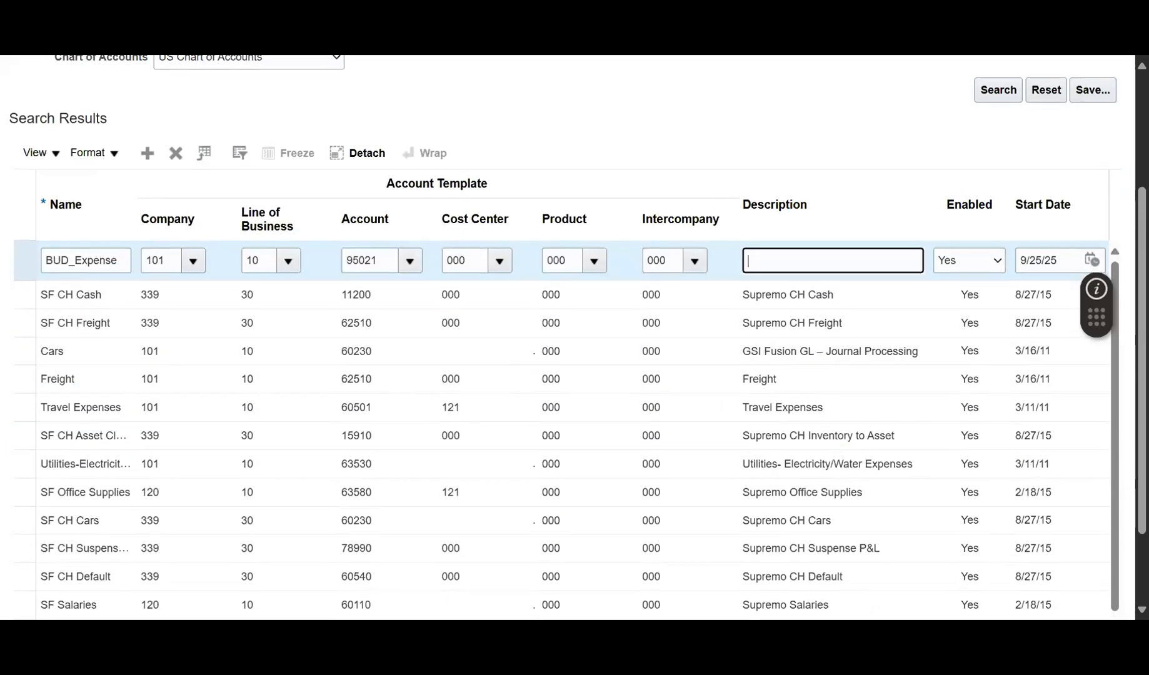
{"action": "left_click_drag", "start_coordinate": [120, 260], "coordinate": [13, 285]}
{"action": "key", "text": "ctrl+c"}
{"action": "left_click", "coordinate": [787, 261]}
{"action": "key", "text": "ctrl+v"}
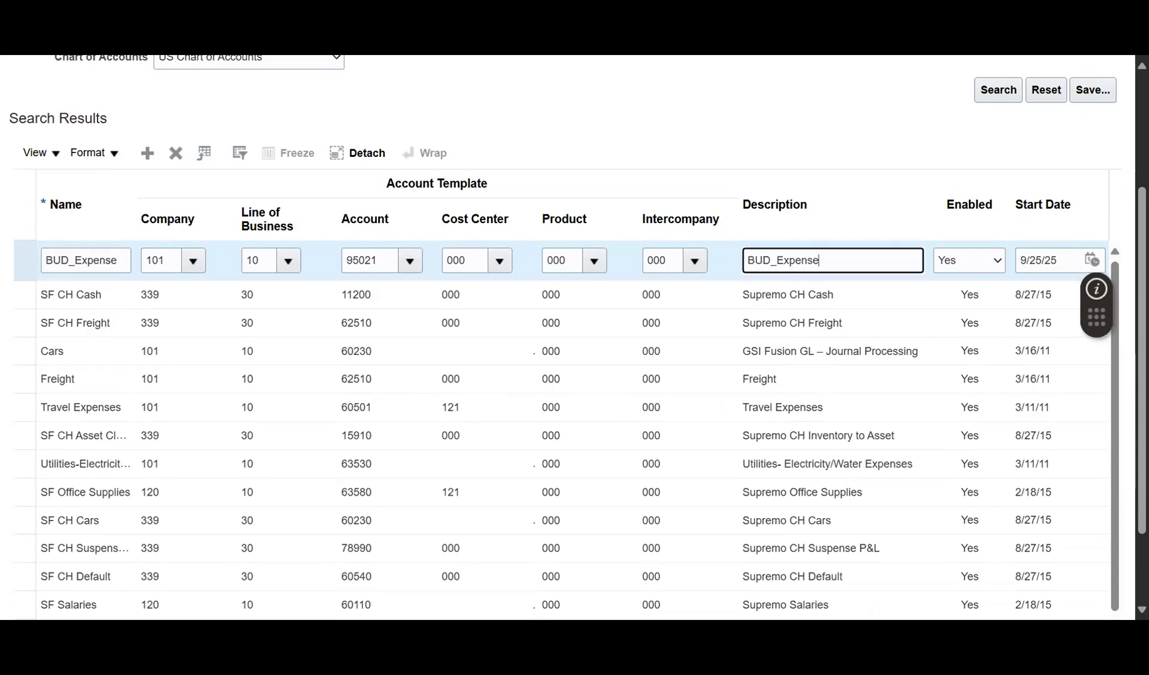
{"action": "left_click", "coordinate": [786, 166]}
{"action": "scroll", "coordinate": [789, 169], "scroll_direction": "up", "scroll_amount": 3}
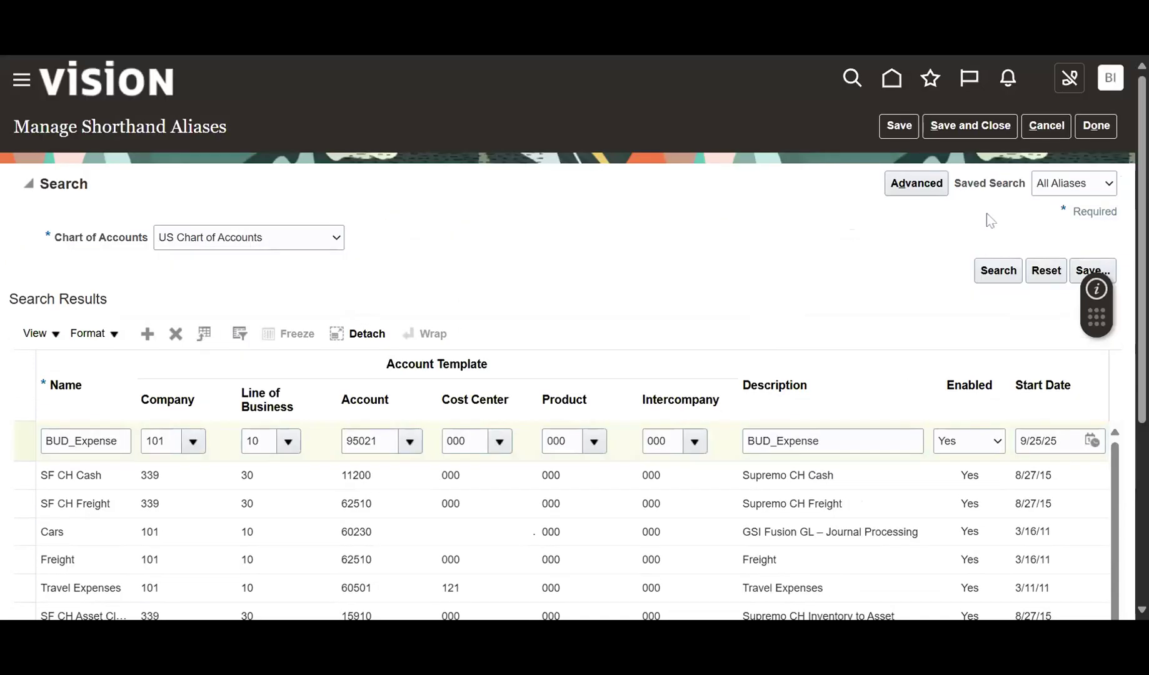
{"action": "left_click", "coordinate": [955, 130]}
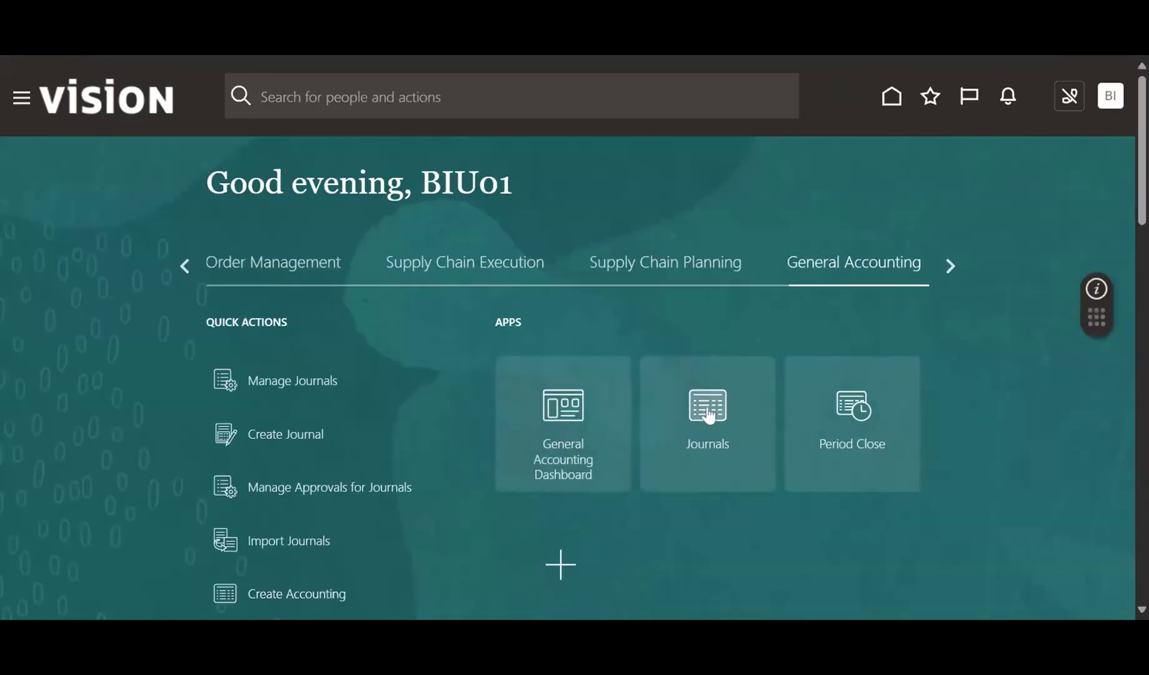
Open the Journals work area, view Manage Journals, then return to the journal Tasks list.
{"action": "left_click", "coordinate": [708, 416]}
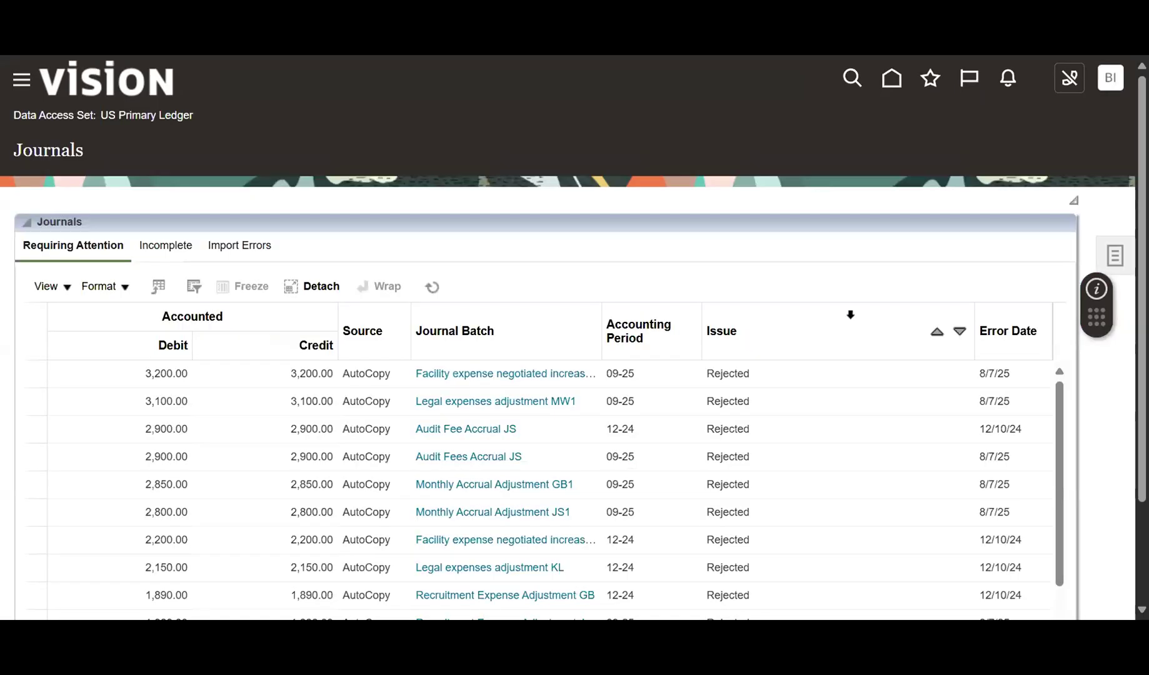
{"action": "left_click", "coordinate": [1113, 258]}
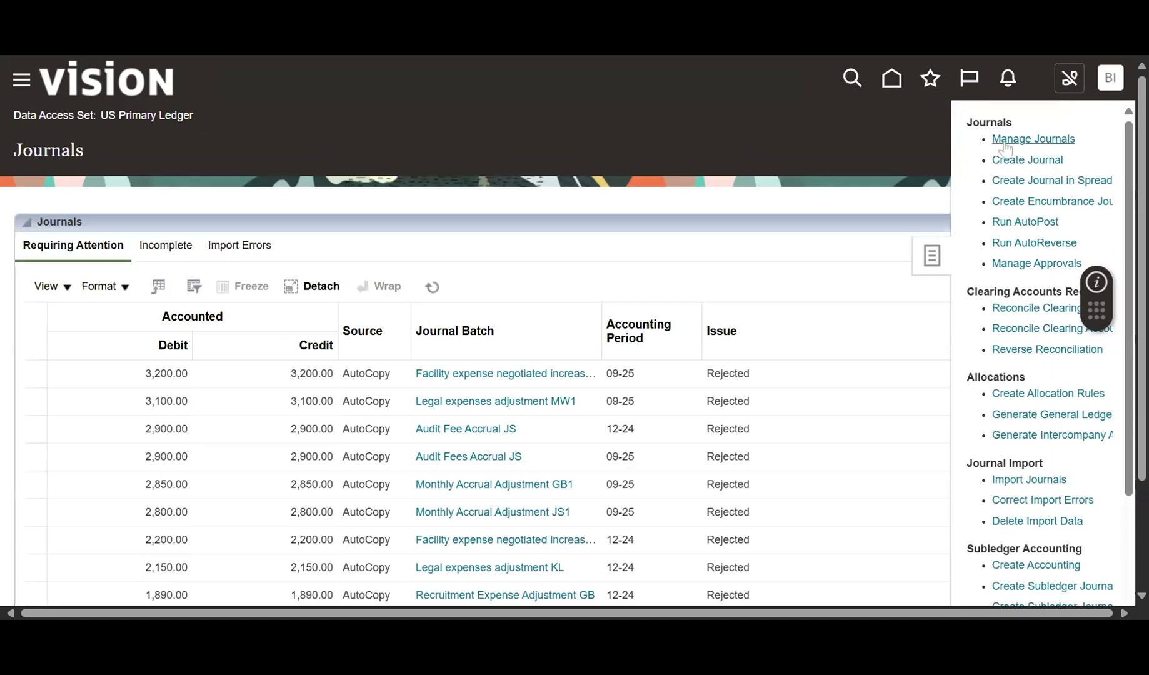
{"action": "left_click", "coordinate": [1012, 138]}
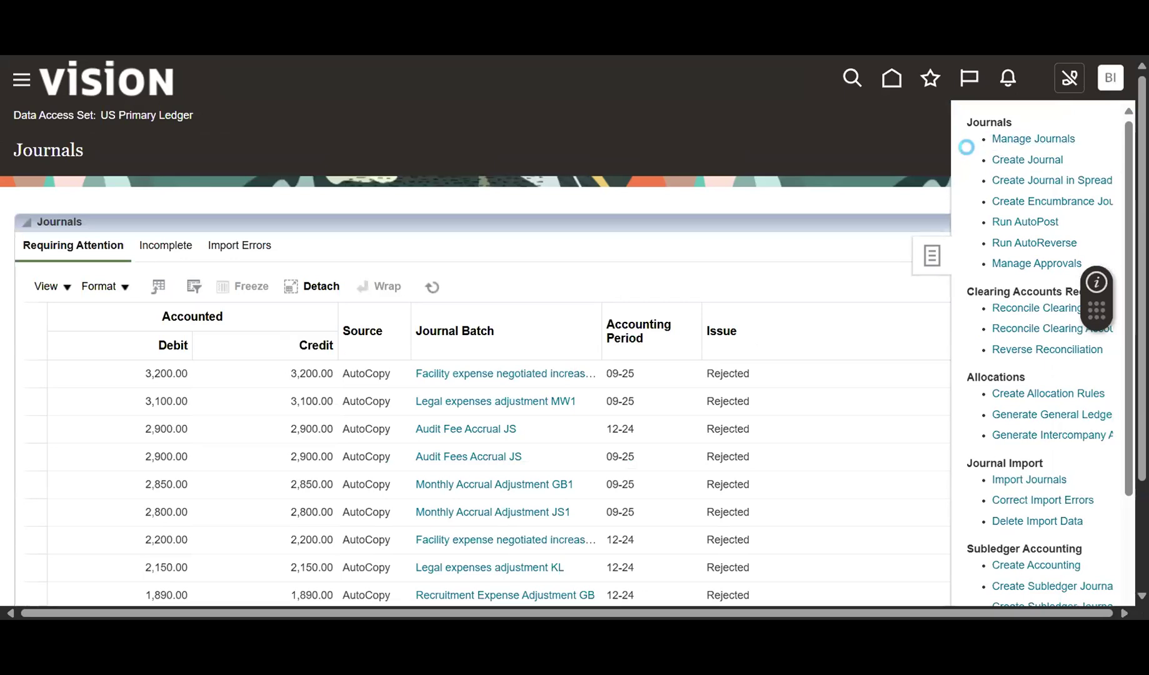
{"action": "scroll", "coordinate": [508, 344], "scroll_direction": "down", "scroll_amount": 3}
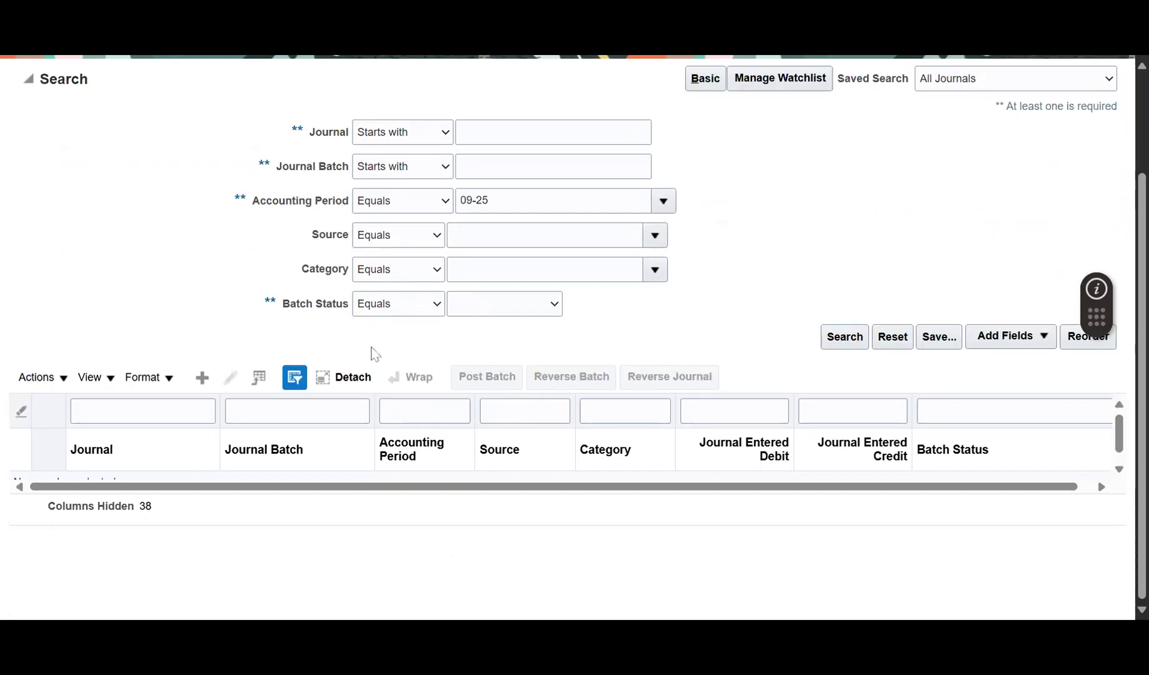
{"action": "scroll", "coordinate": [611, 344], "scroll_direction": "up", "scroll_amount": 3}
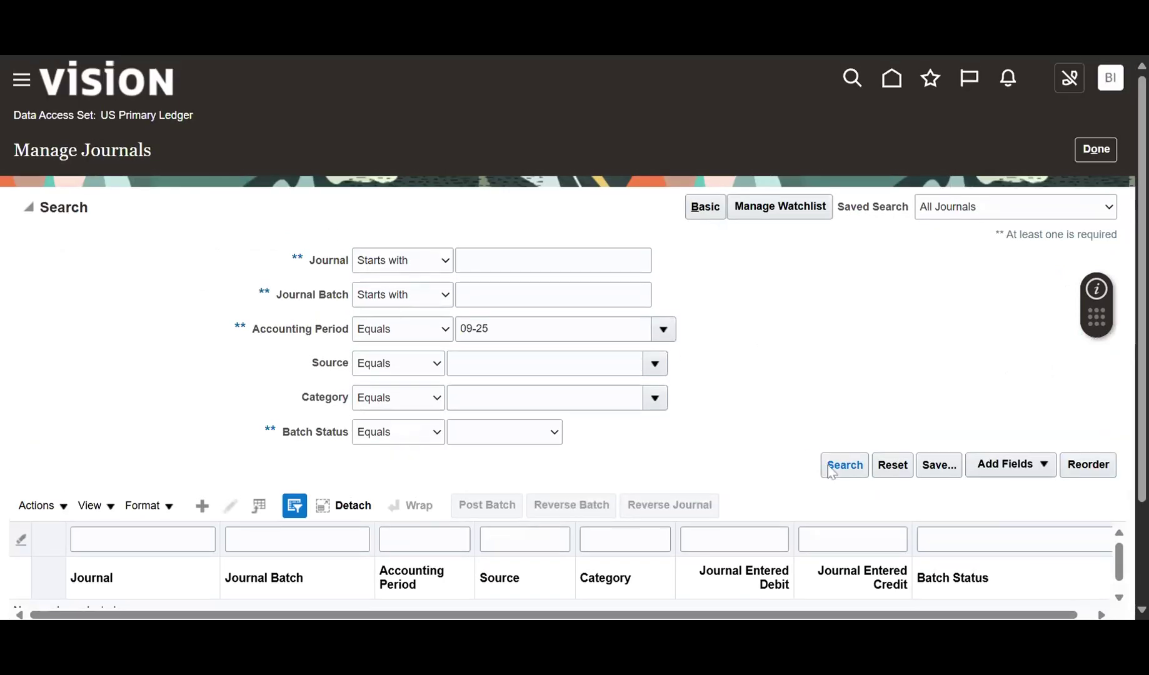
{"action": "left_click", "coordinate": [1080, 149]}
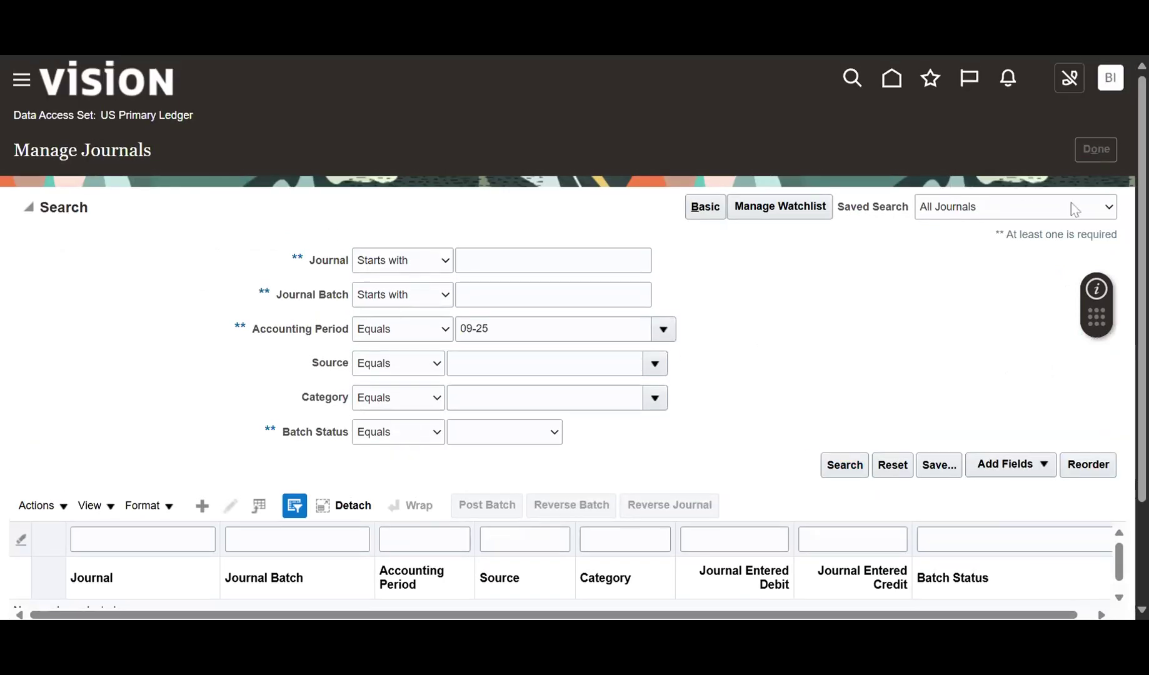
{"action": "left_click", "coordinate": [1109, 255]}
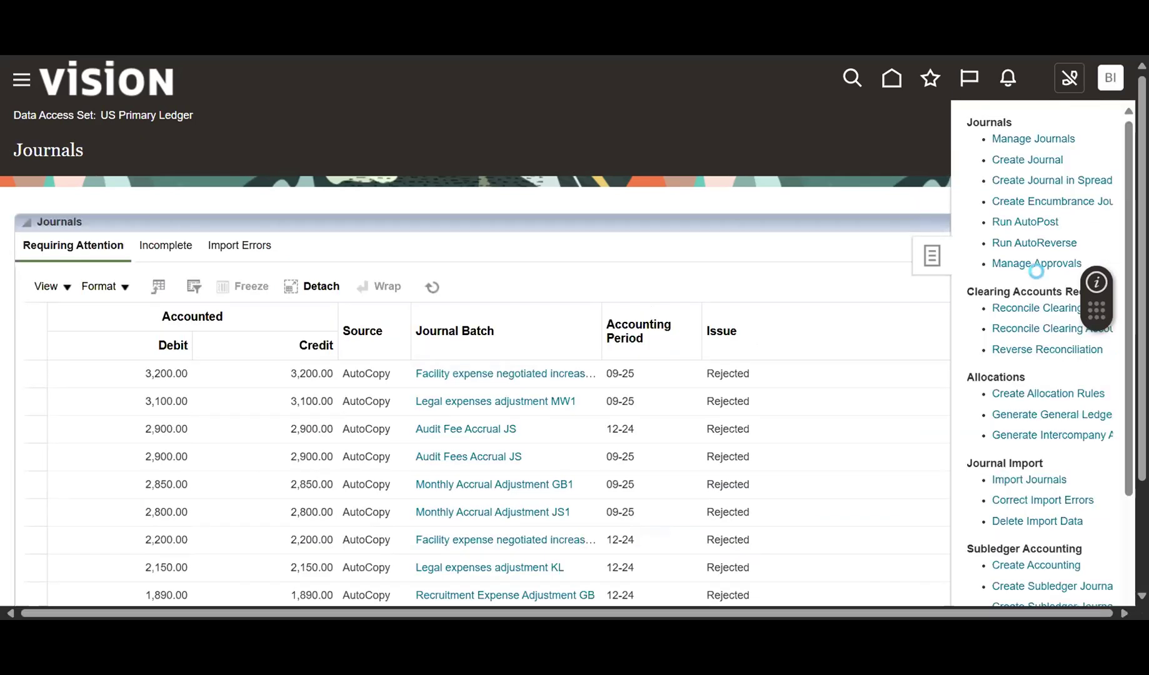
Create a new journal and search account aliases for BUD from line 1's account picker.
{"action": "left_click", "coordinate": [1028, 161]}
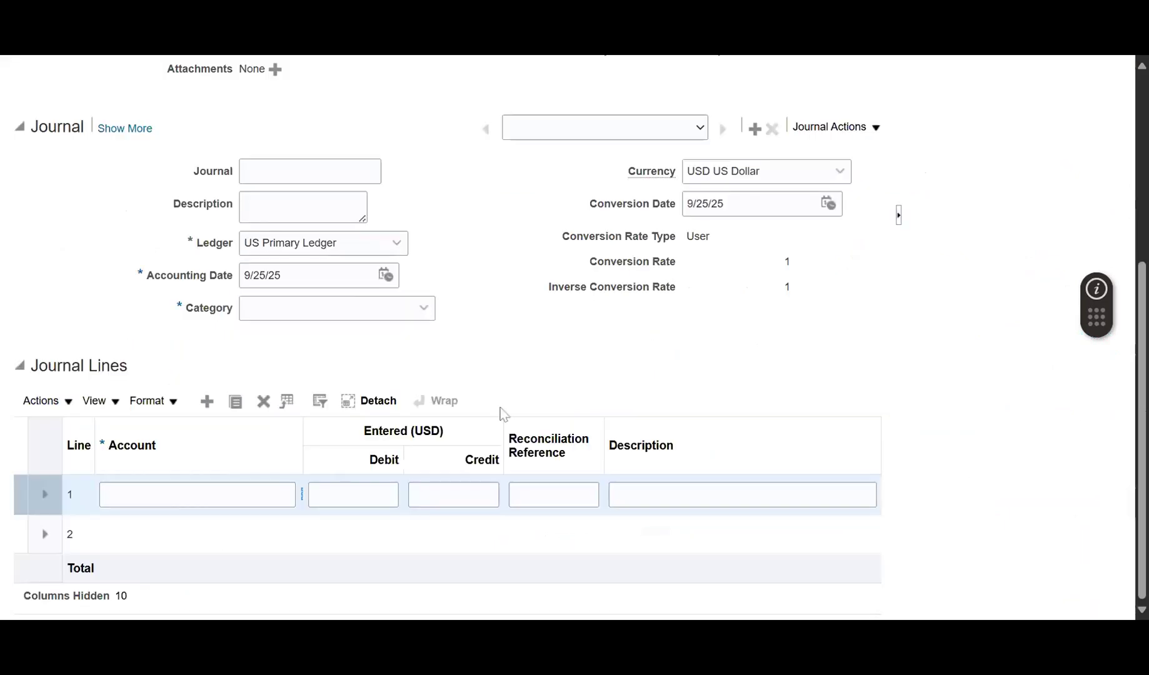
{"action": "left_click", "coordinate": [302, 496]}
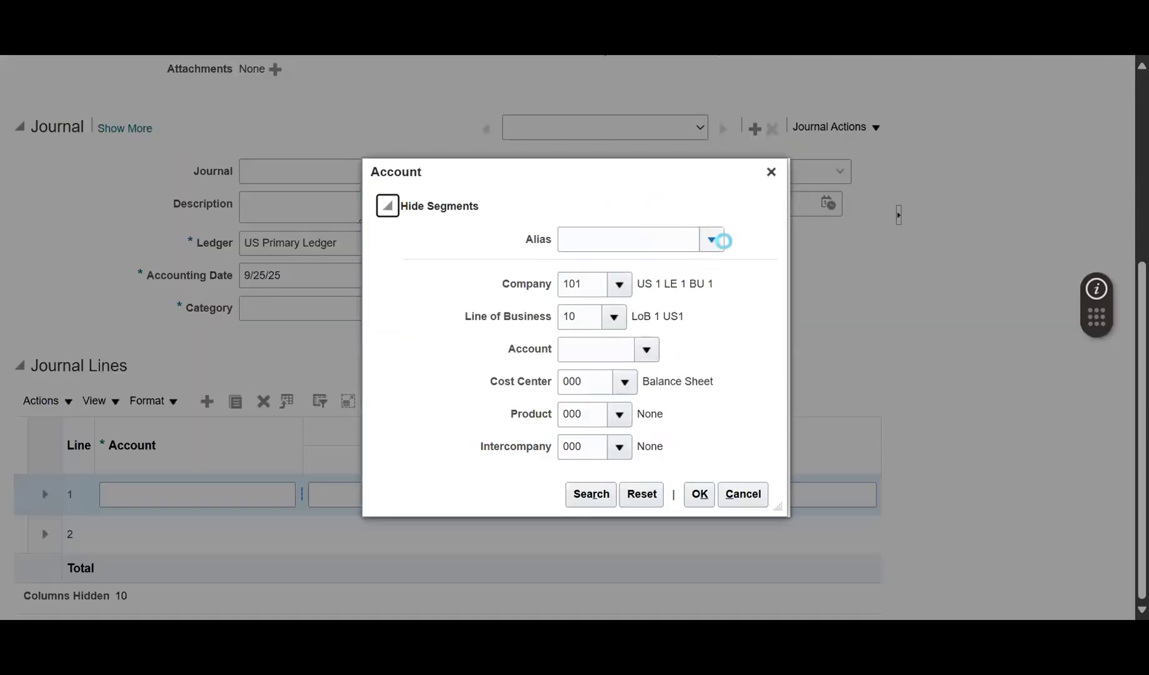
{"action": "left_click", "coordinate": [712, 240]}
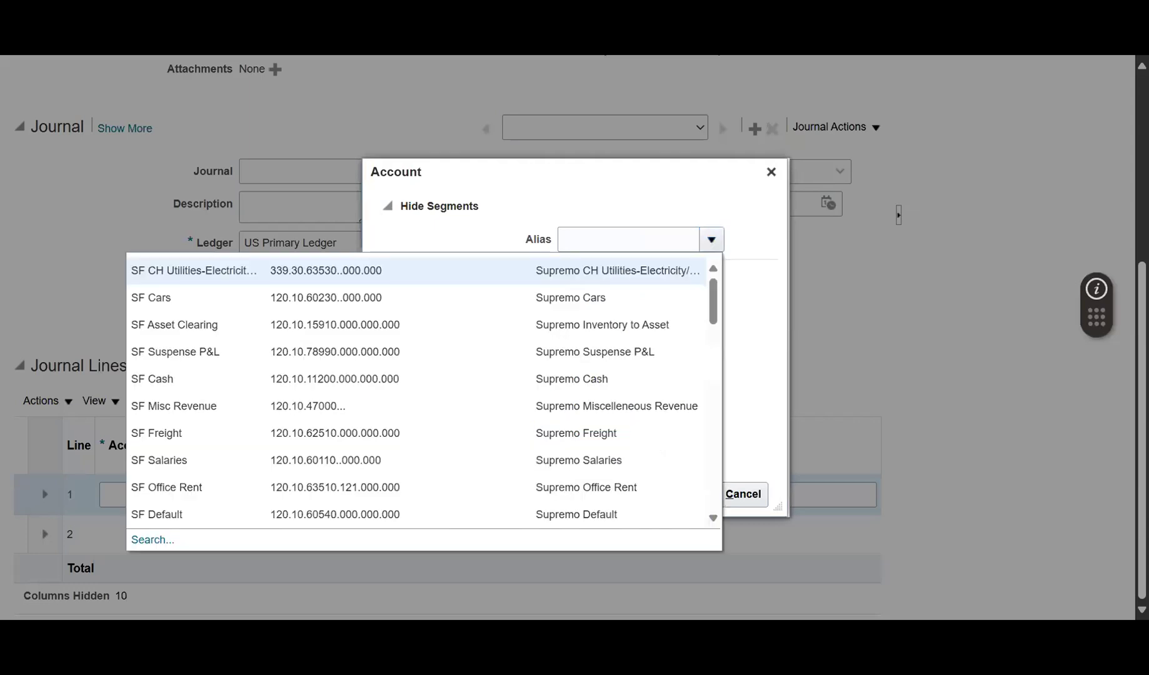
{"action": "left_click", "coordinate": [156, 541]}
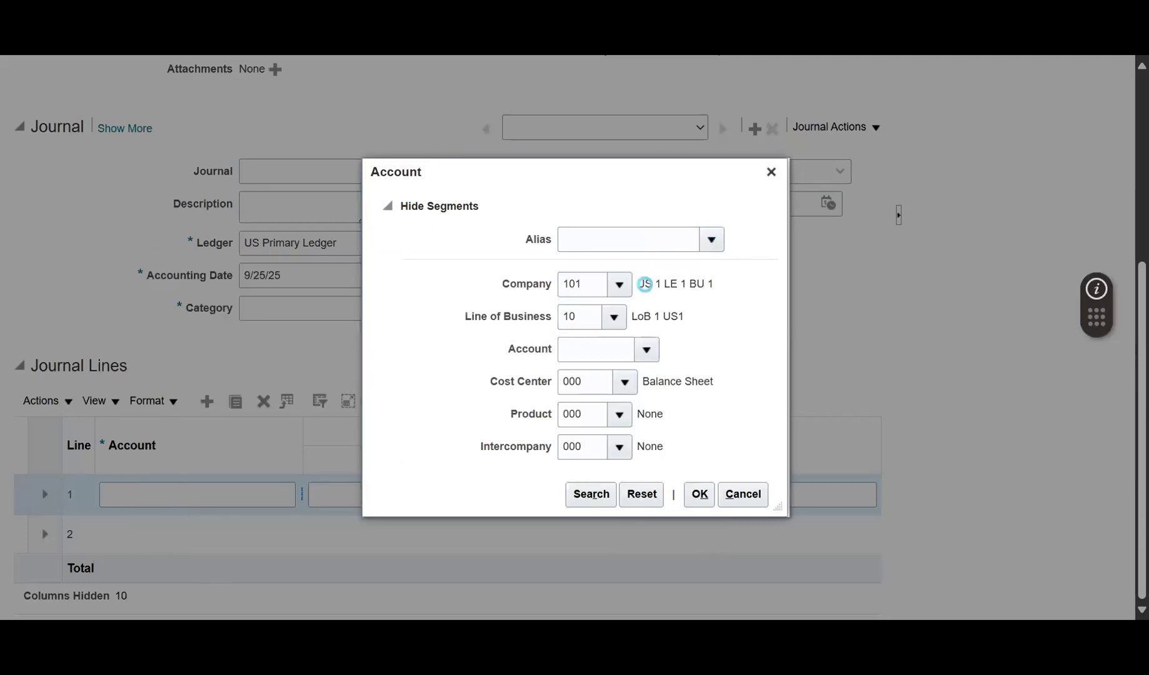
{"action": "left_click", "coordinate": [400, 165]}
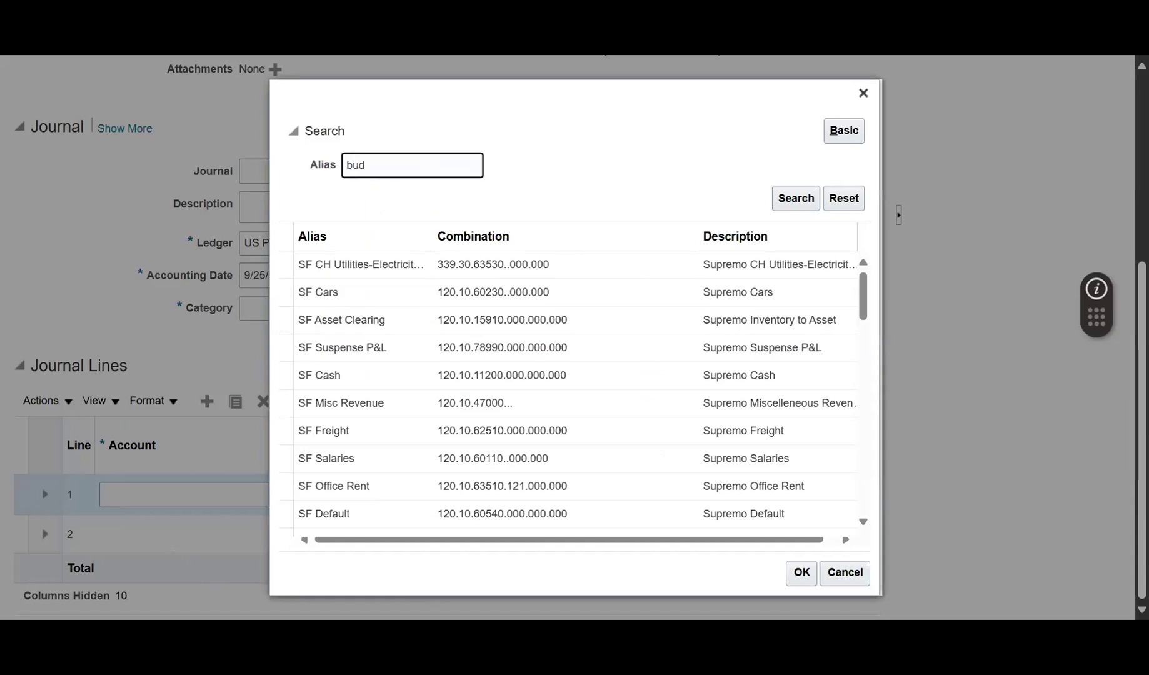
{"action": "key", "text": "Return"}
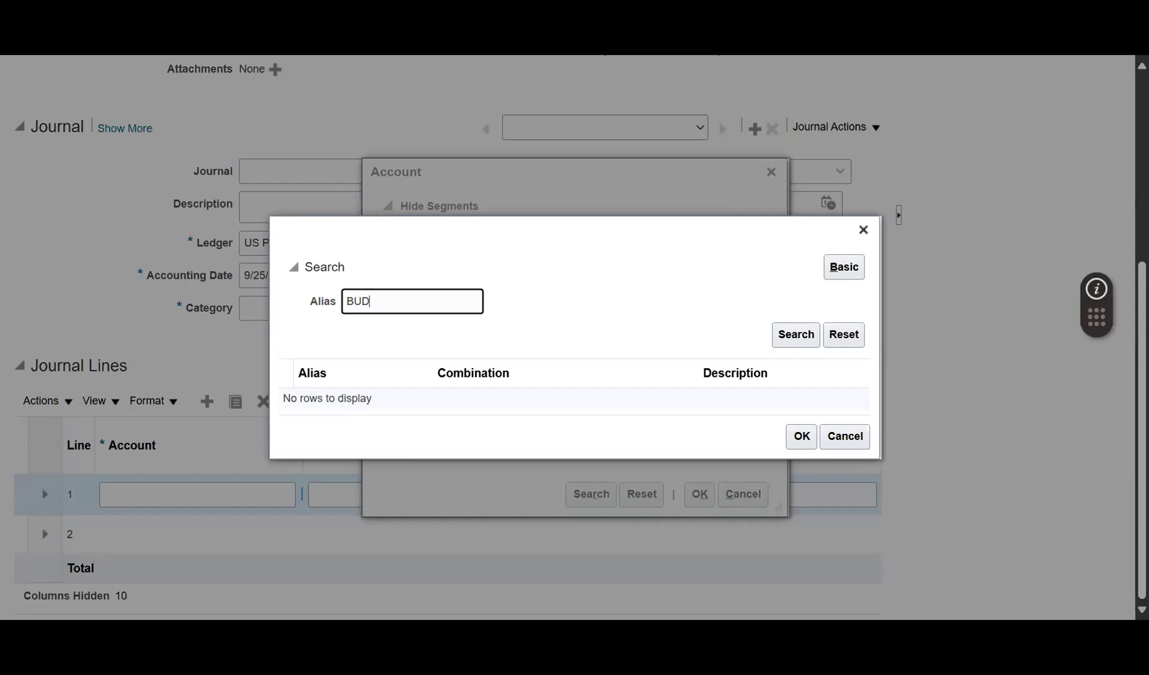
{"action": "left_click", "coordinate": [782, 337]}
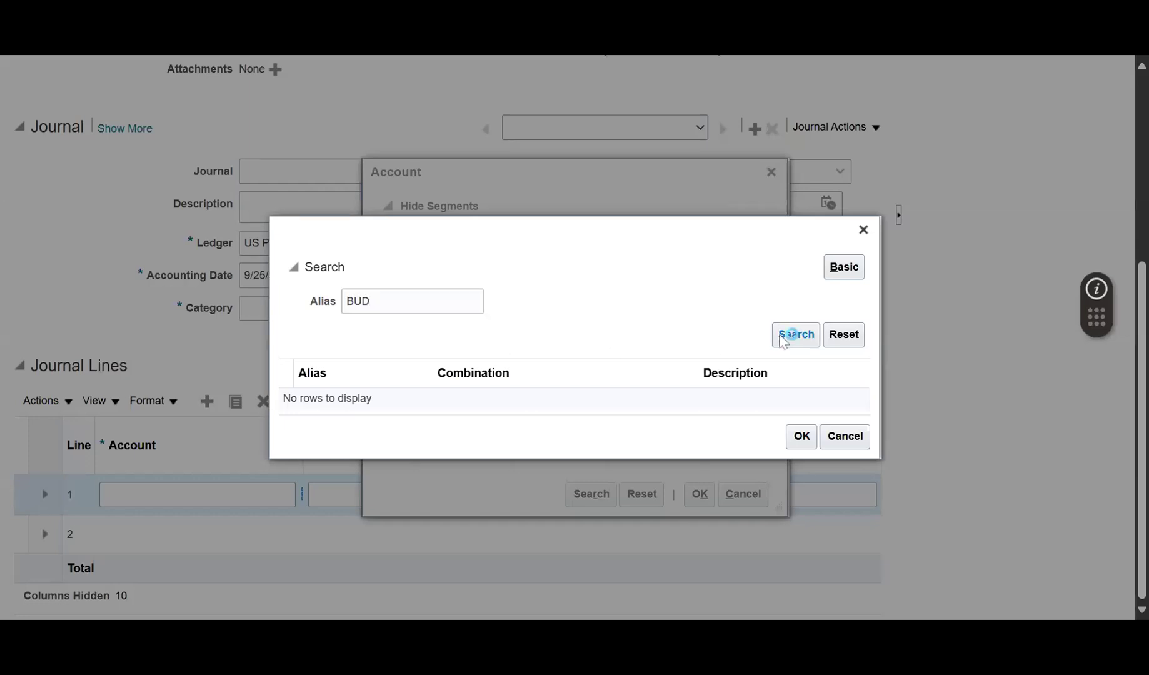
Clear the alias search, search aliases starting with B, and close the search.
{"action": "left_click", "coordinate": [844, 267]}
{"action": "left_click", "coordinate": [353, 301]}
{"action": "key", "text": "ctrl+a"}
{"action": "key", "text": "BackSpace"}
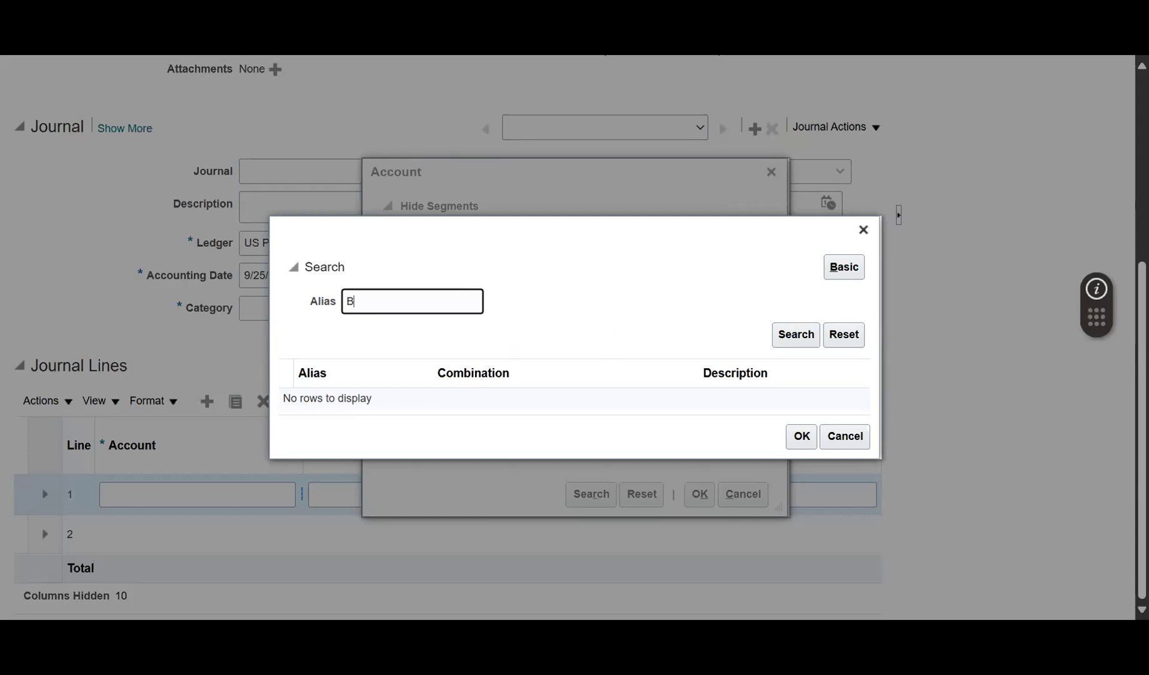
{"action": "left_click", "coordinate": [817, 341]}
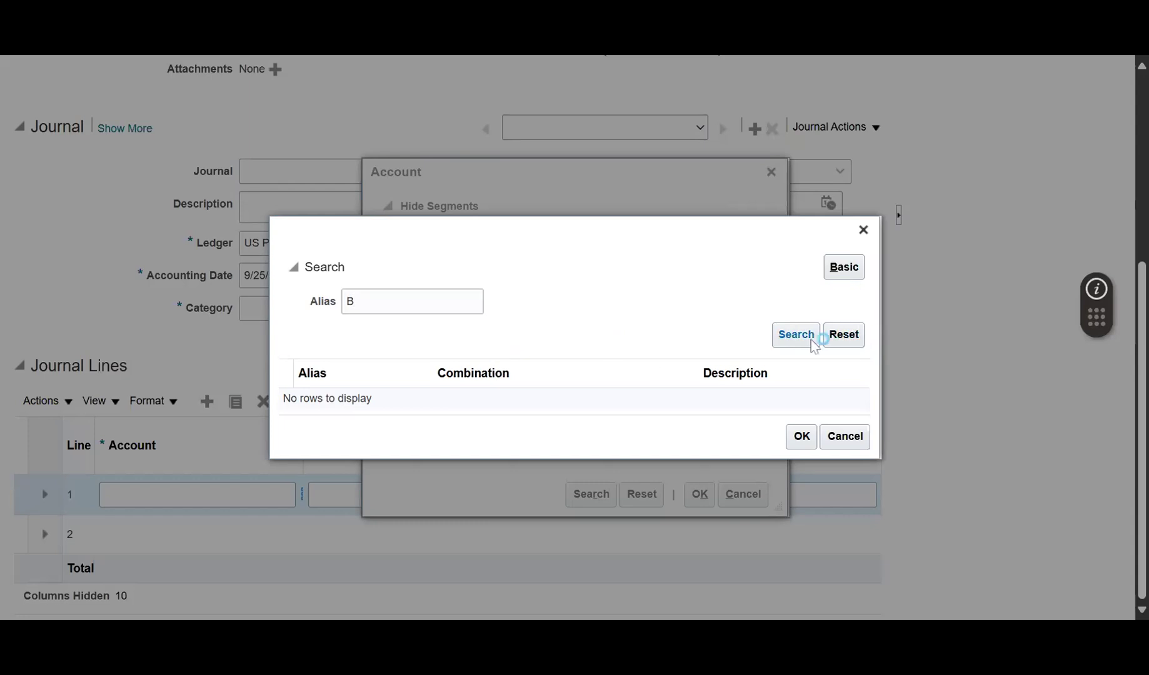
{"action": "left_click", "coordinate": [843, 269]}
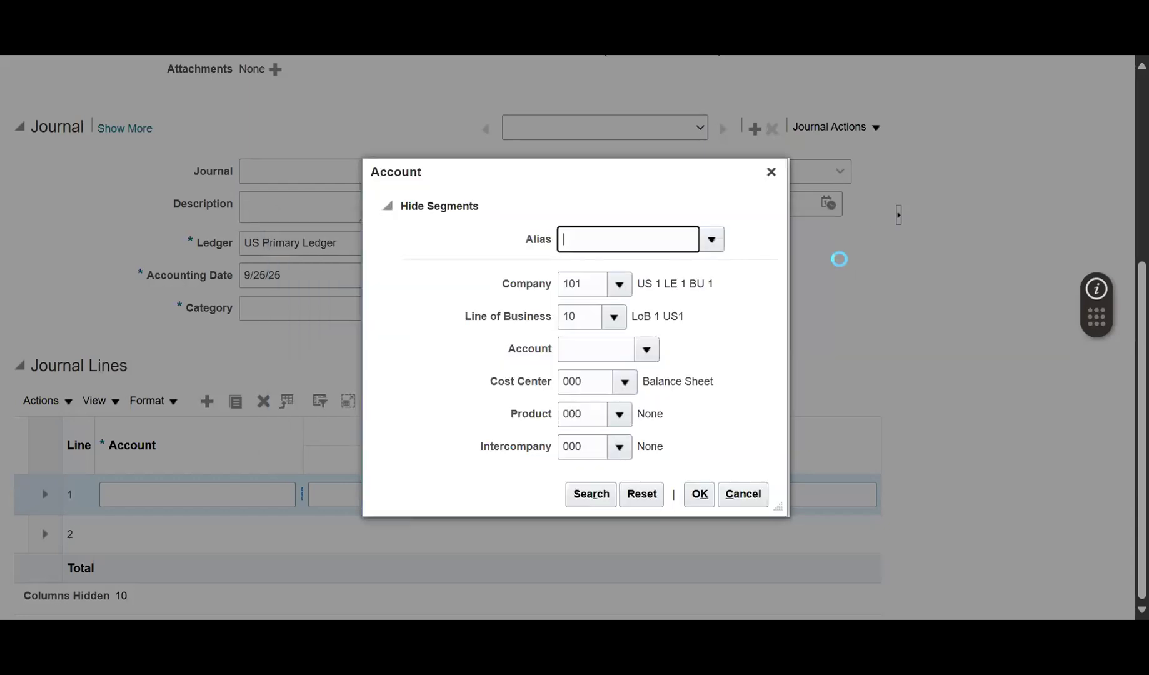
Scroll through the defined account aliases, then cancel the lookup without choosing one.
{"action": "left_click", "coordinate": [647, 351]}
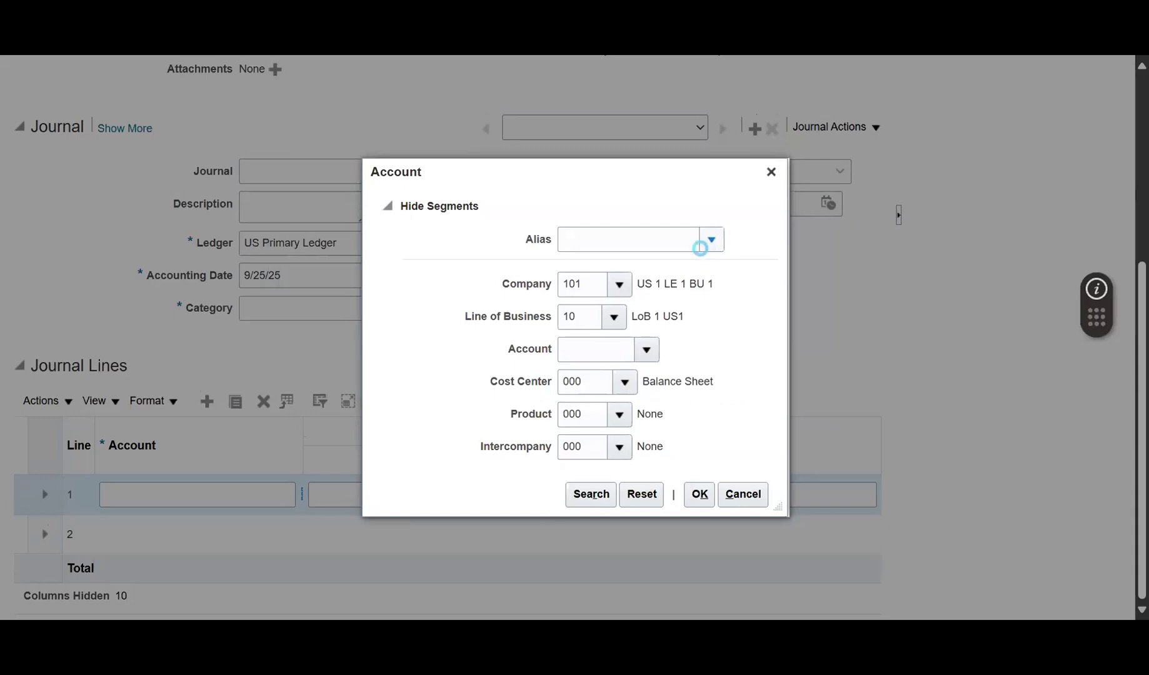
{"action": "scroll", "coordinate": [248, 418], "scroll_direction": "down", "scroll_amount": 5}
{"action": "scroll", "coordinate": [230, 458], "scroll_direction": "down", "scroll_amount": 2}
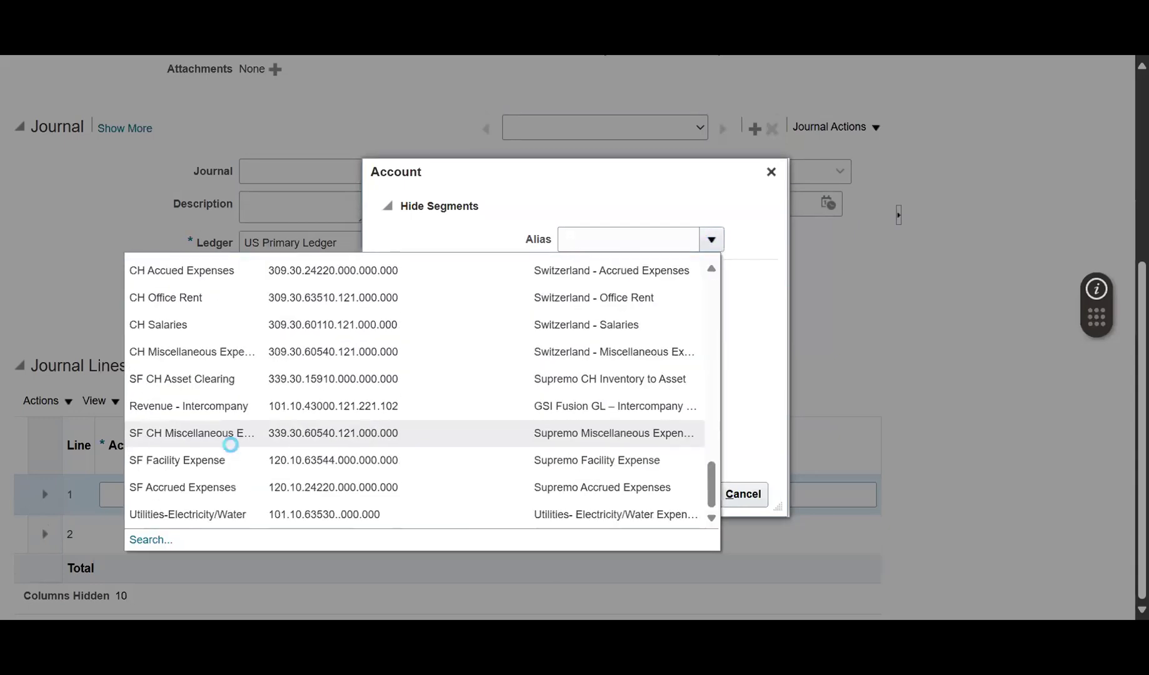
{"action": "scroll", "coordinate": [231, 447], "scroll_direction": "up", "scroll_amount": 3}
{"action": "scroll", "coordinate": [230, 444], "scroll_direction": "up", "scroll_amount": 3}
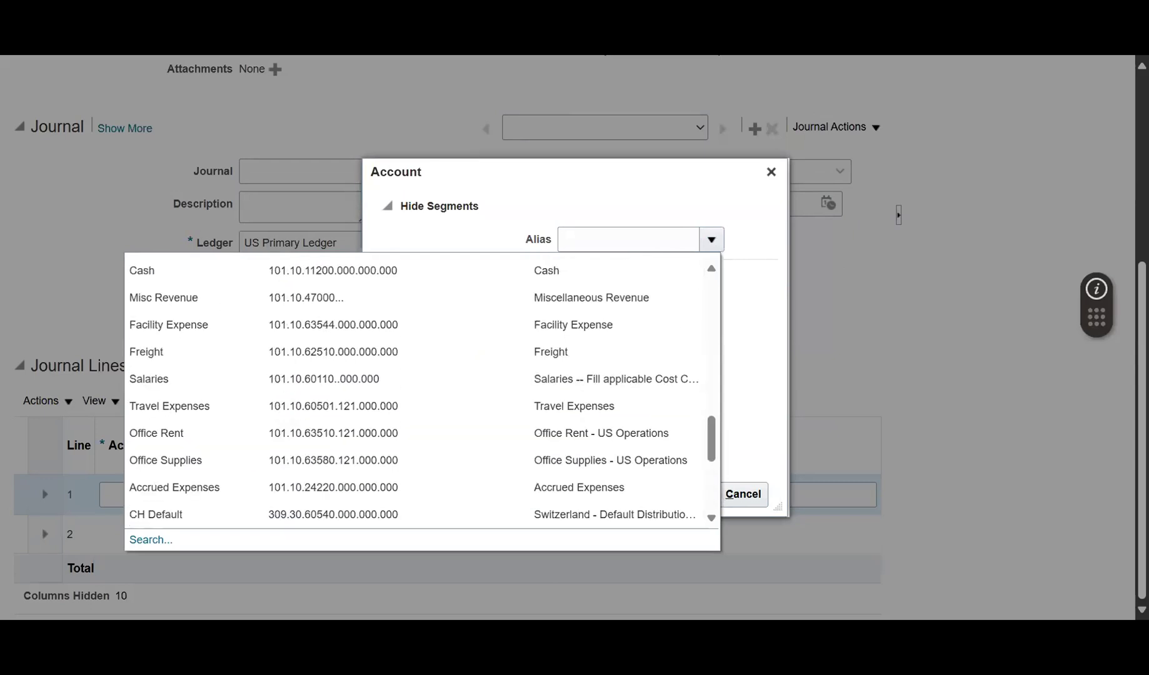
{"action": "scroll", "coordinate": [231, 445], "scroll_direction": "up", "scroll_amount": 10}
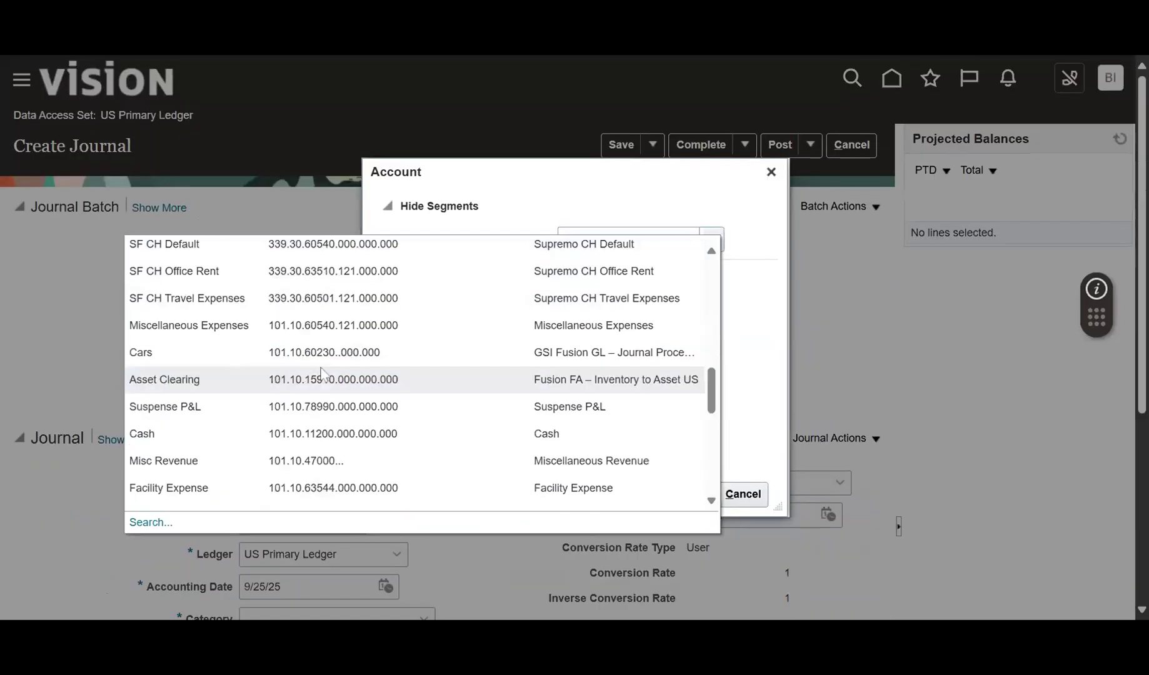
{"action": "scroll", "coordinate": [297, 388], "scroll_direction": "down", "scroll_amount": 10}
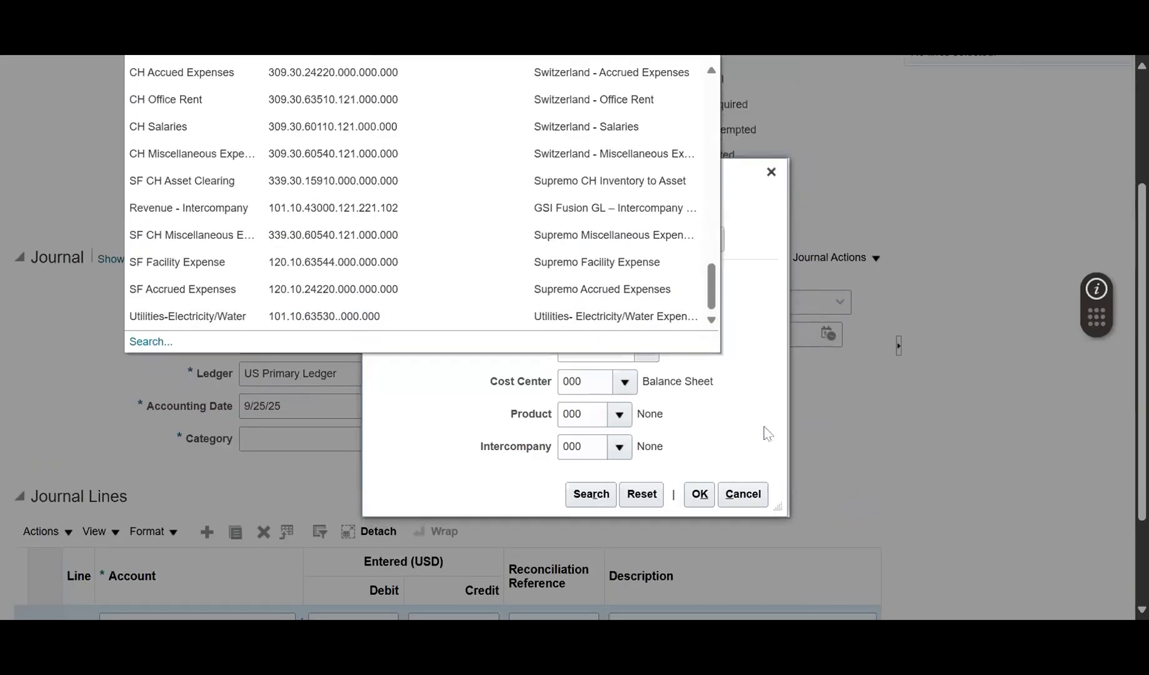
{"action": "left_click", "coordinate": [743, 494]}
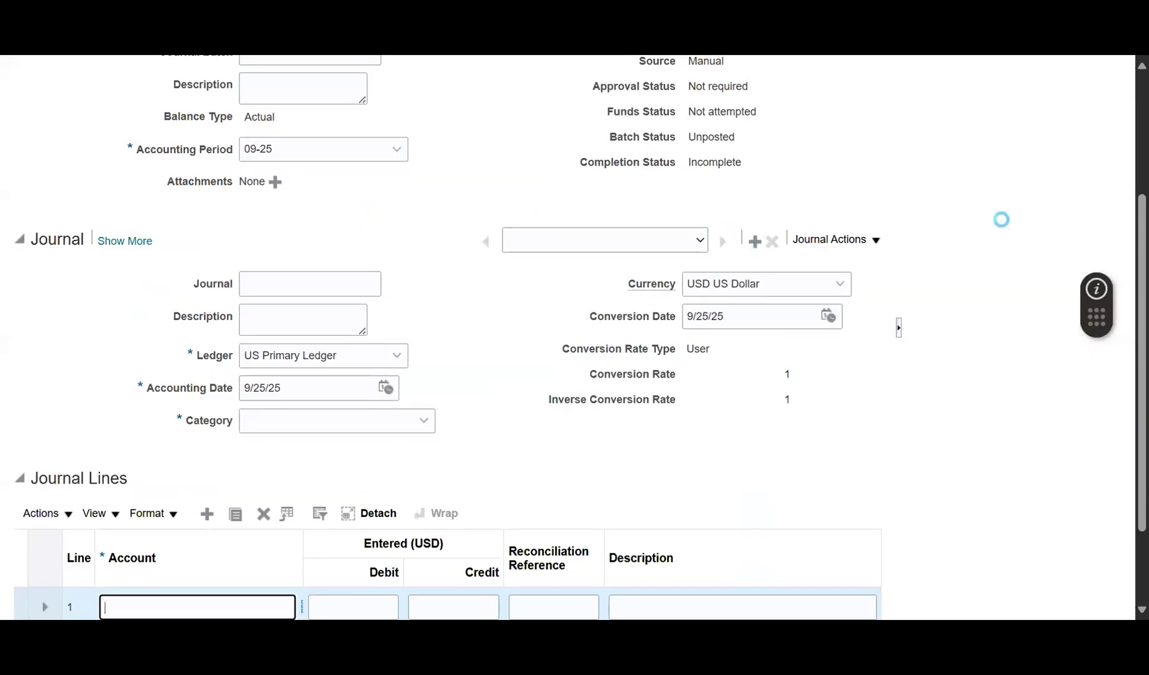
Leave the unsaved journal for Home and go to Setup and Maintenance.
{"action": "left_click", "coordinate": [891, 79]}
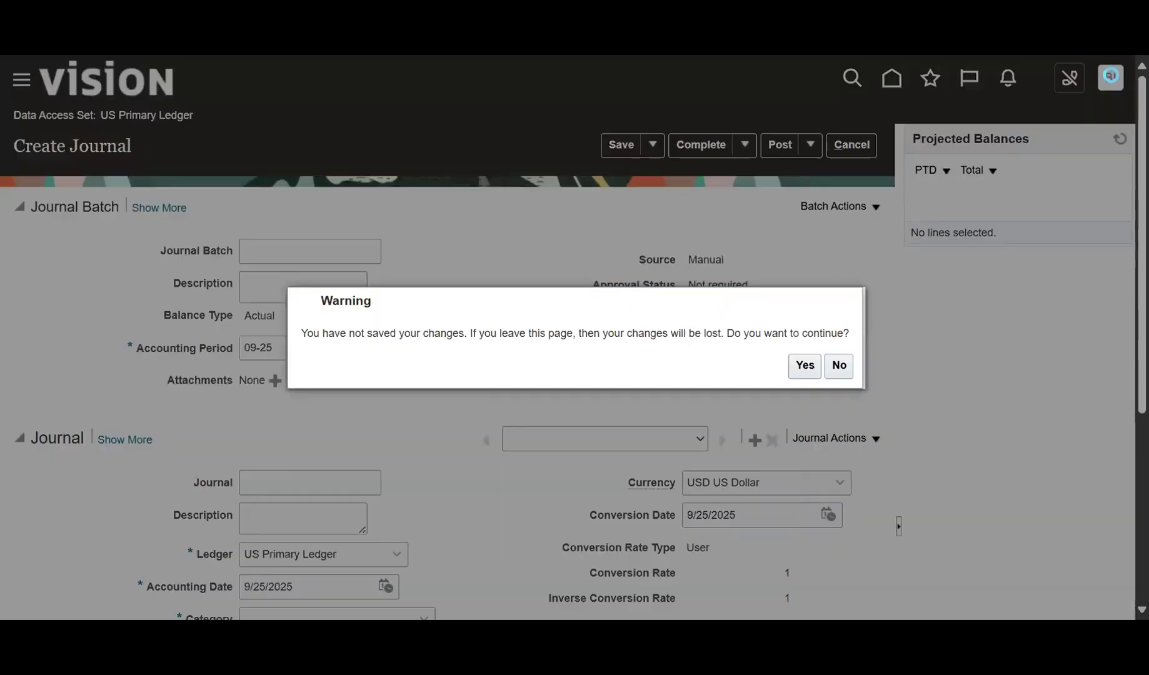
{"action": "left_click", "coordinate": [803, 366]}
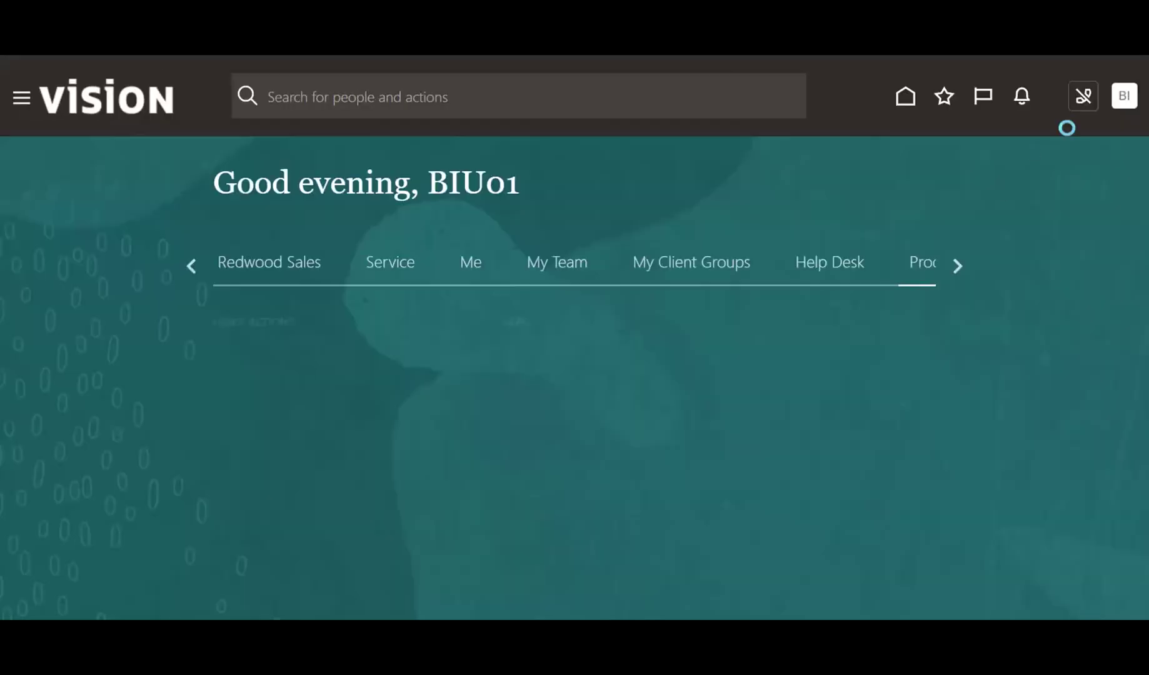
{"action": "left_click", "coordinate": [1109, 96]}
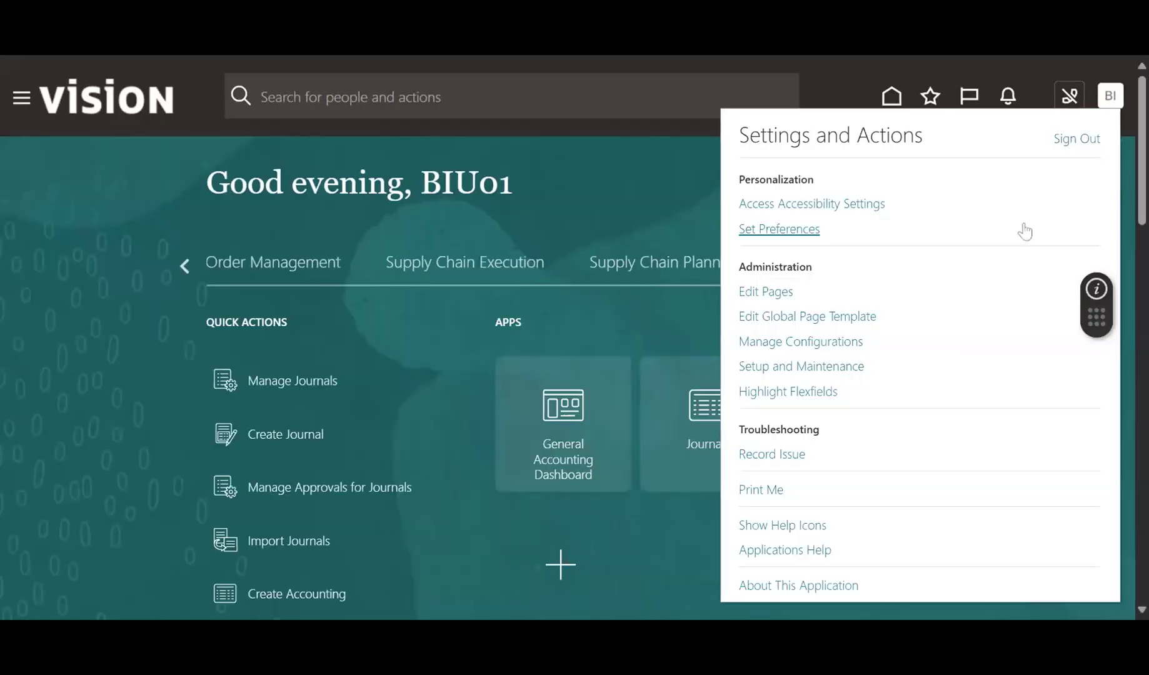
{"action": "left_click", "coordinate": [796, 366]}
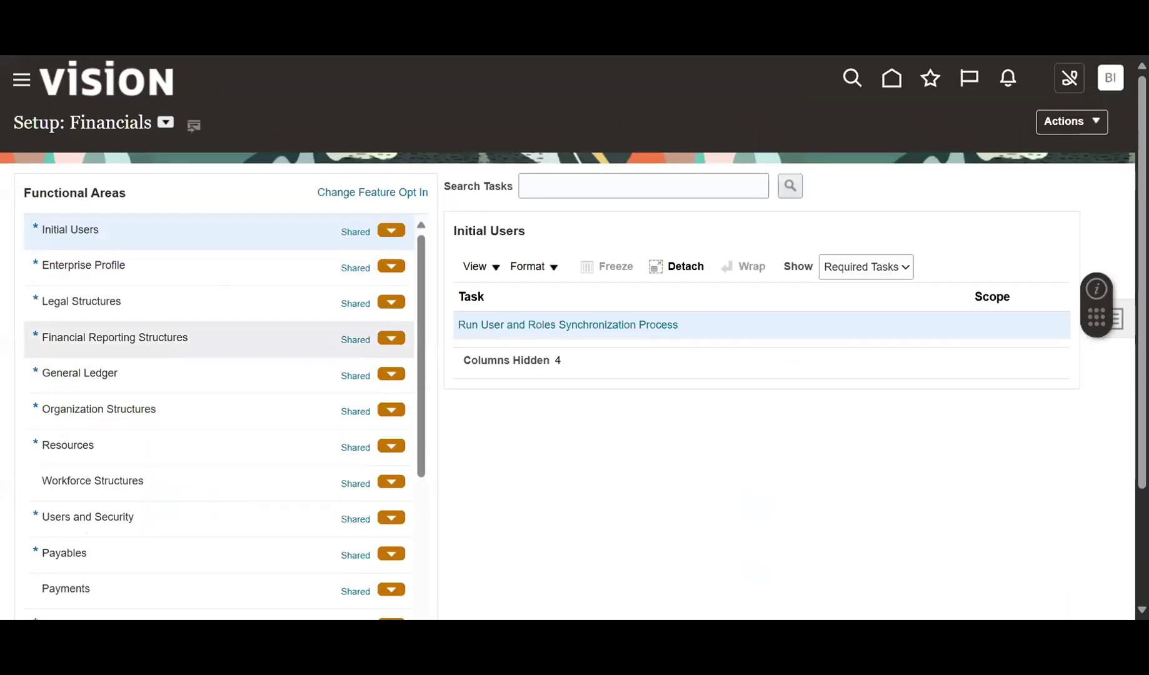
Open Manage Chart of Accounts Structures under Financial Reporting Structures and list the GL# flexfield.
{"action": "left_click", "coordinate": [164, 346]}
{"action": "left_click", "coordinate": [137, 383]}
{"action": "left_click", "coordinate": [191, 344]}
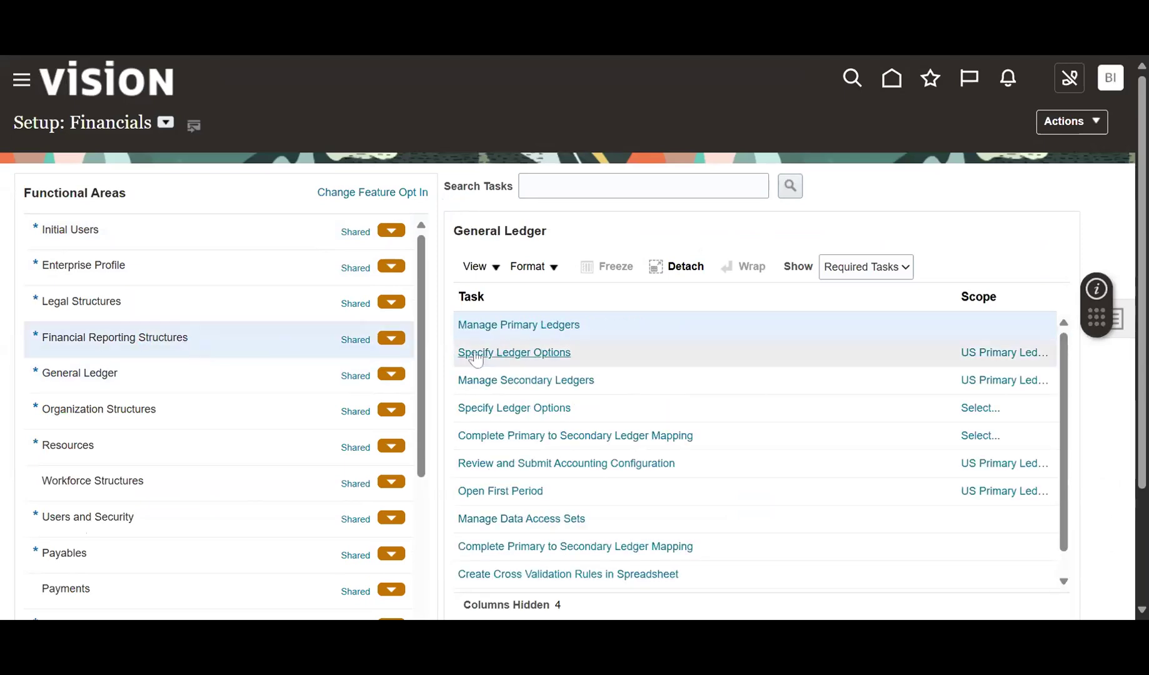
{"action": "left_click", "coordinate": [588, 354]}
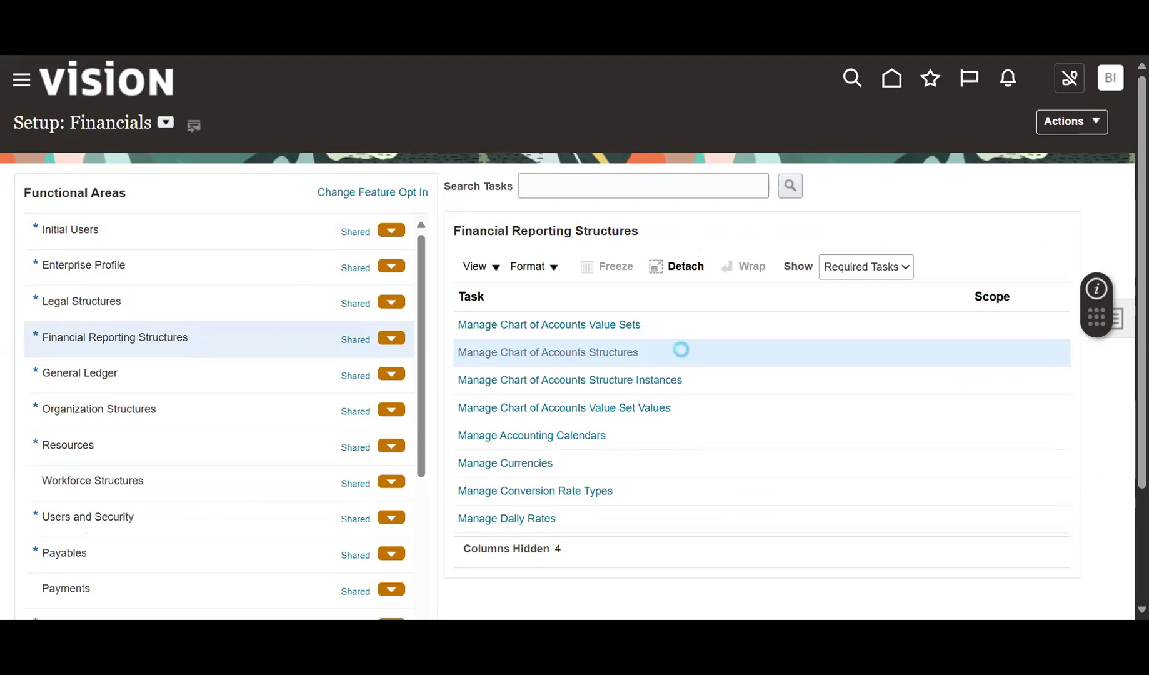
{"action": "left_click", "coordinate": [1034, 295]}
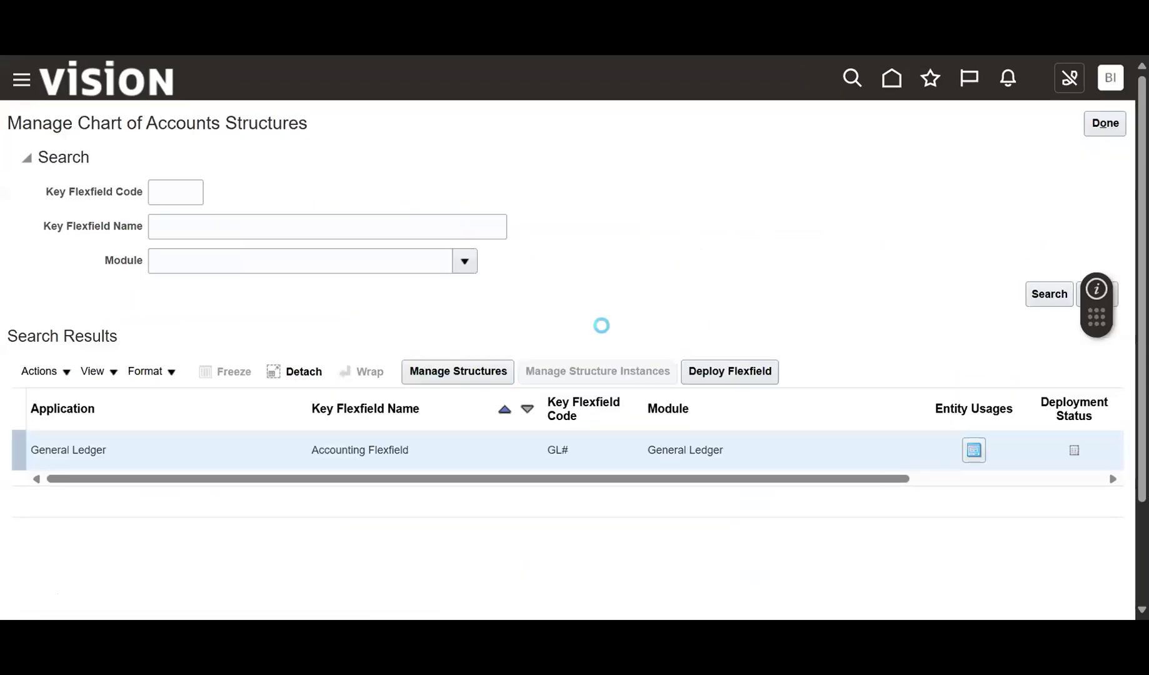
Search structure instances named 'US' and edit the US Chart of Accounts instance.
{"action": "left_click", "coordinate": [229, 236]}
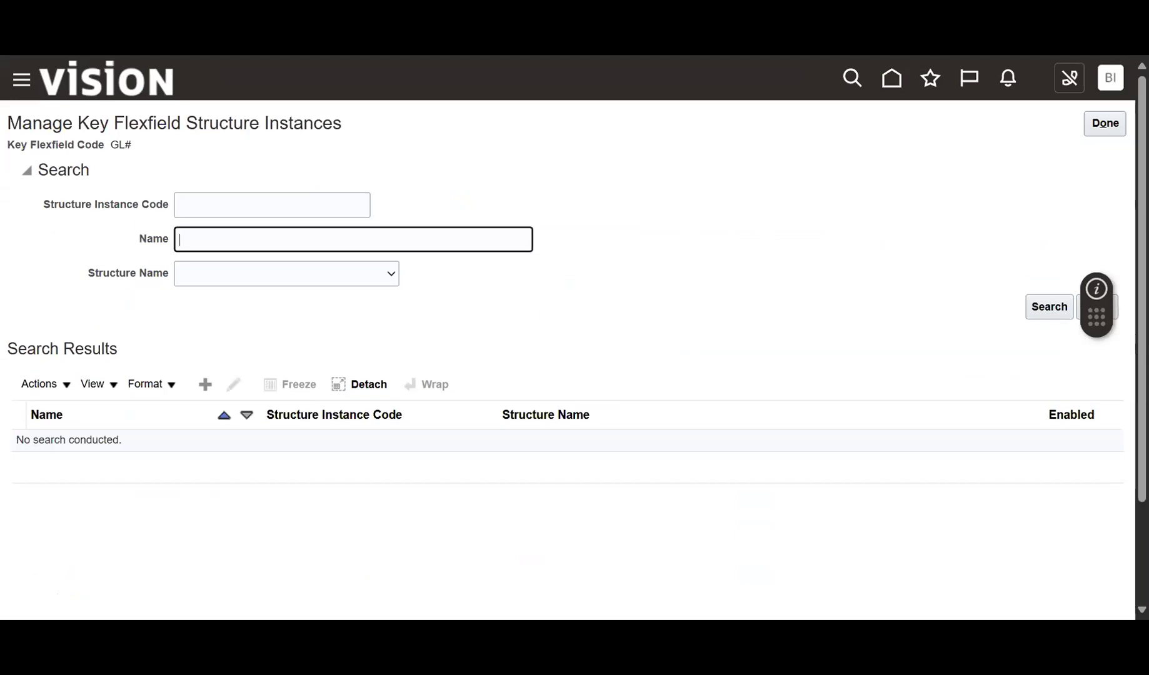
{"action": "type", "text": "US"}
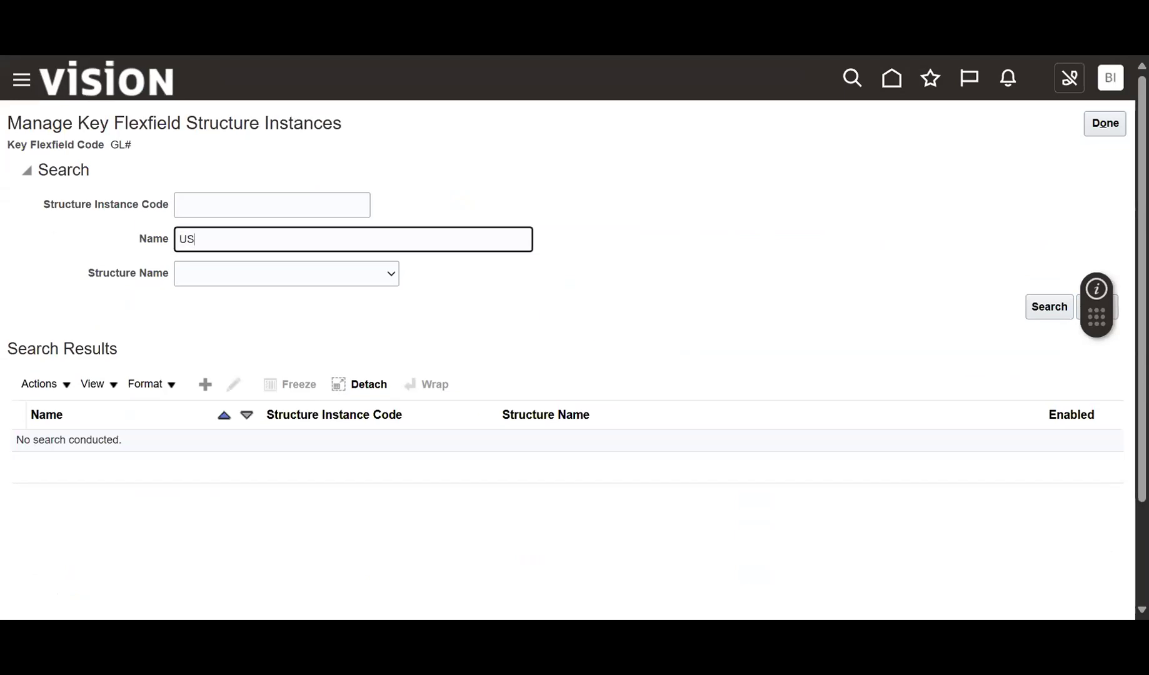
{"action": "key", "text": "Return"}
{"action": "left_click", "coordinate": [243, 446]}
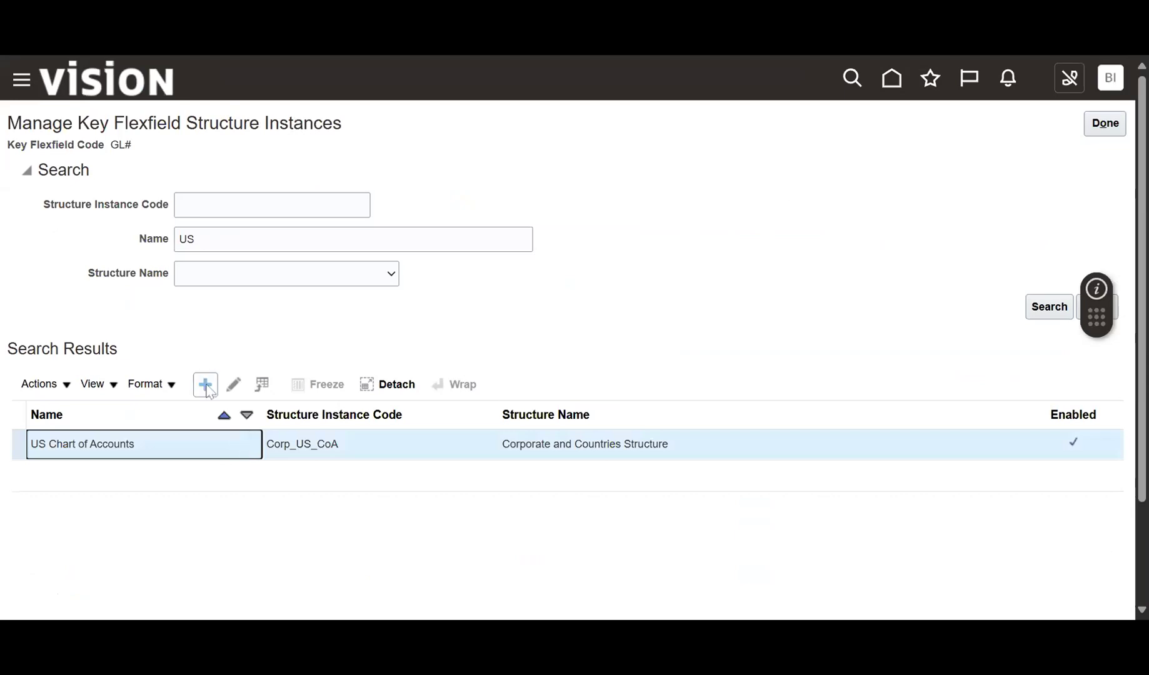
{"action": "left_click", "coordinate": [235, 385]}
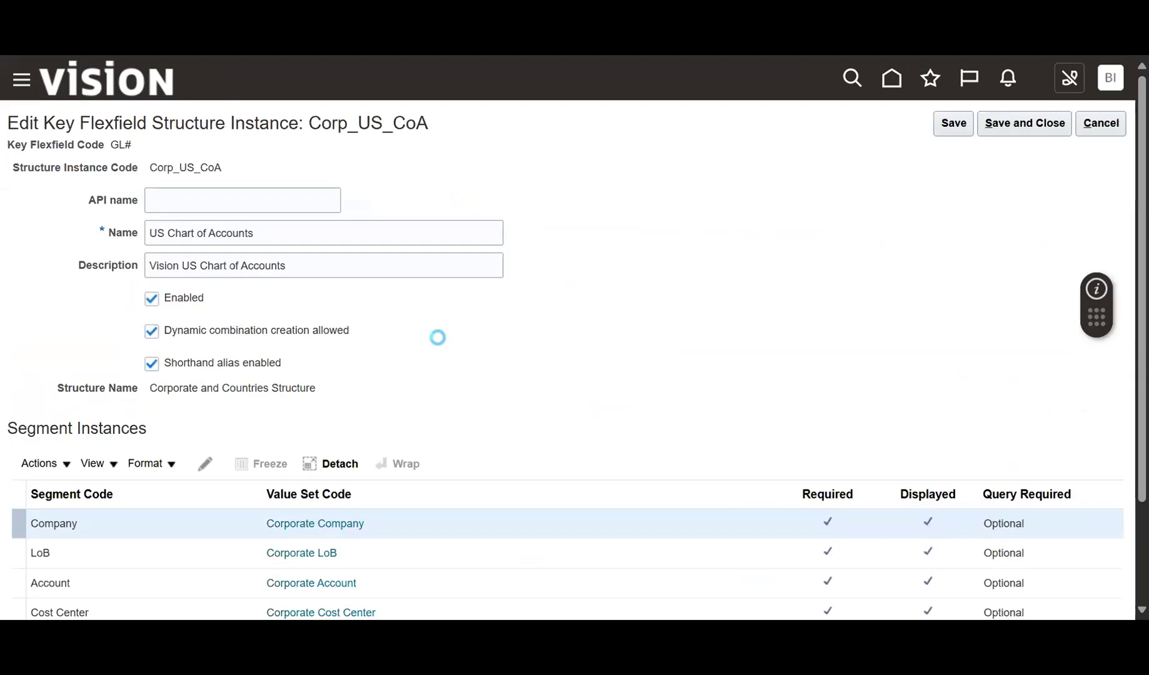
Tick Shorthand alias enabled on the instance, save and close, and finish.
{"action": "left_click", "coordinate": [151, 364]}
{"action": "left_click", "coordinate": [151, 364]}
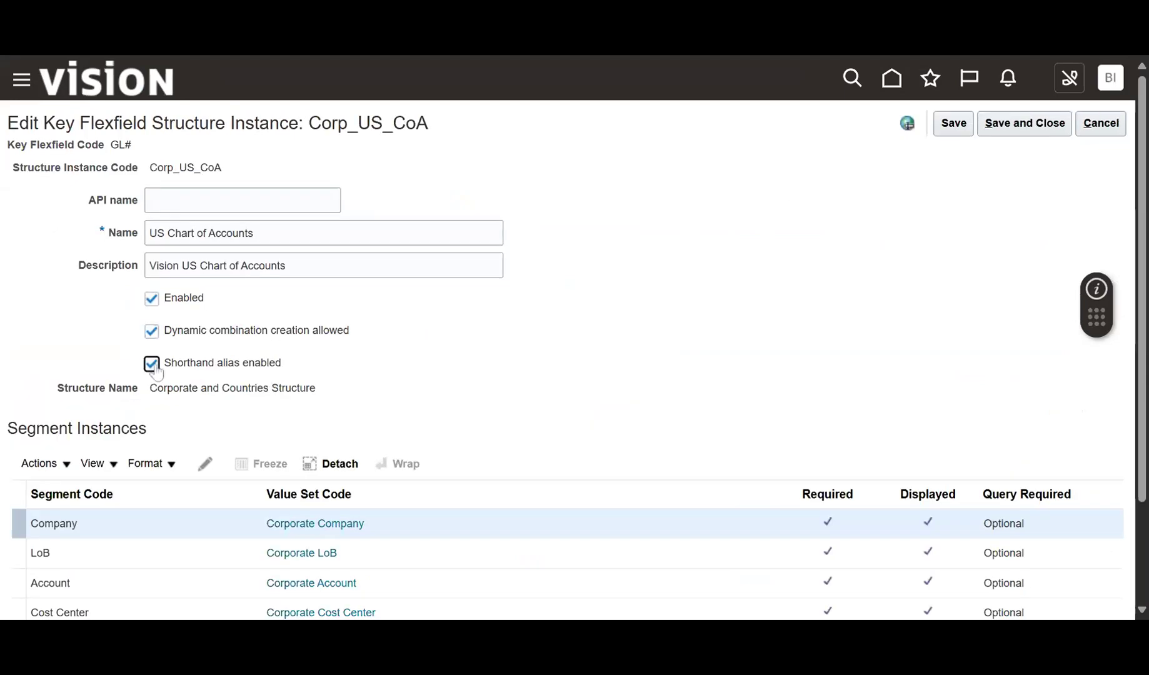
{"action": "left_click_drag", "start_coordinate": [166, 369], "coordinate": [297, 378]}
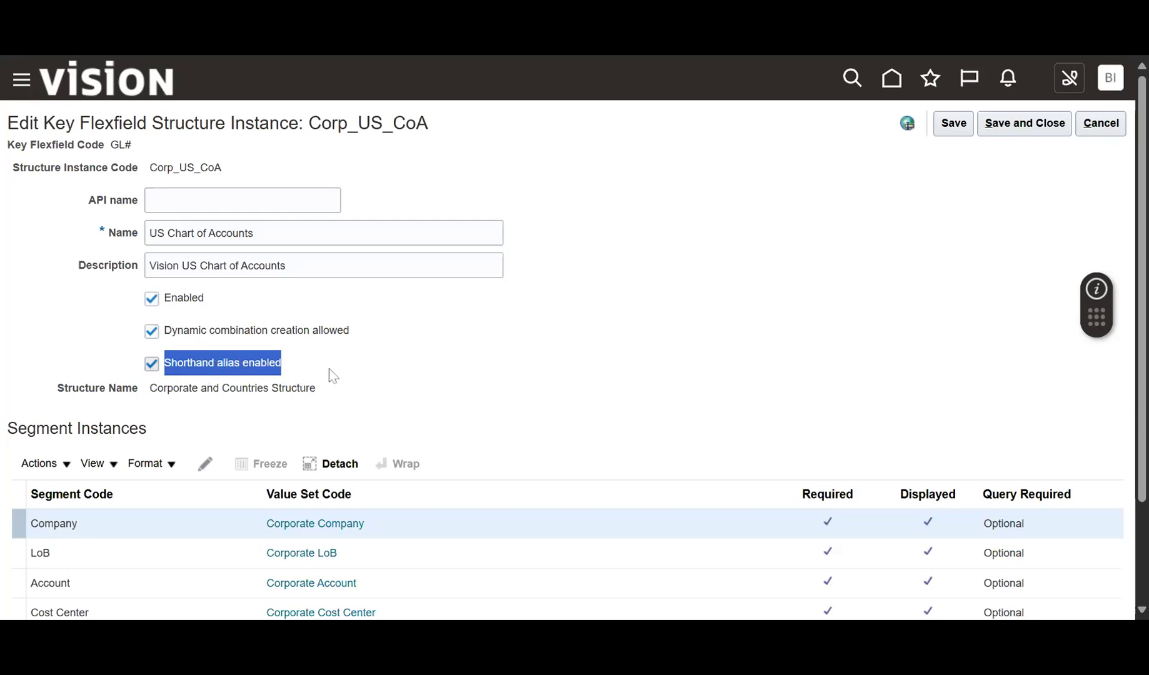
{"action": "left_click", "coordinate": [275, 371]}
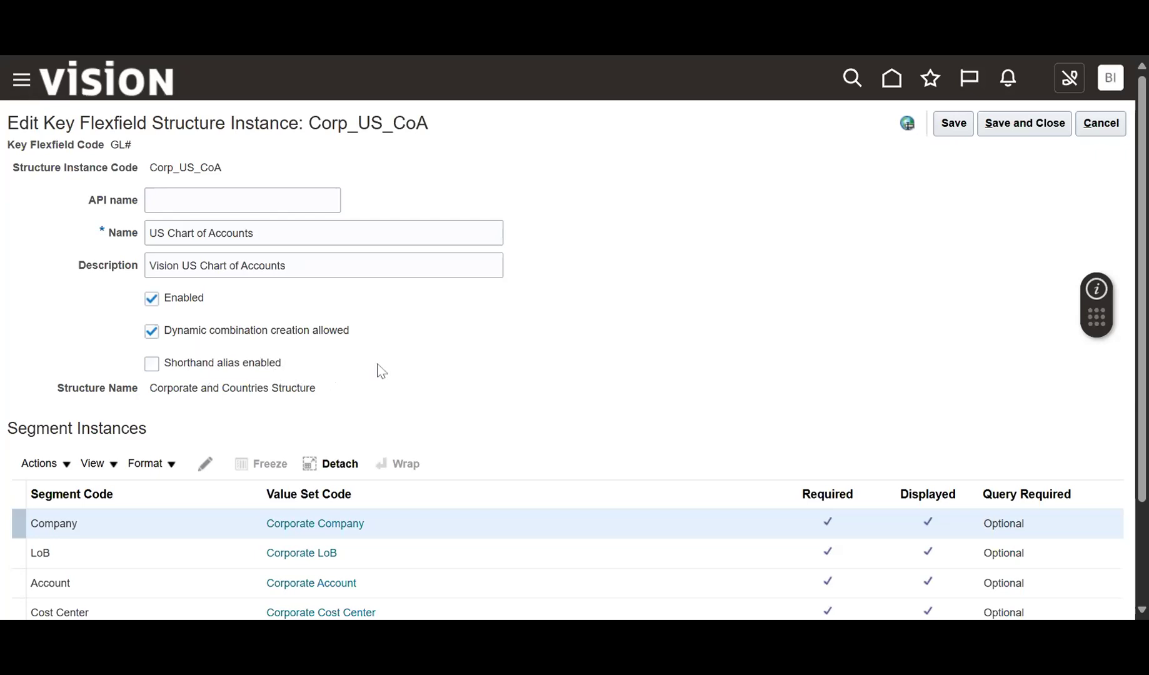
{"action": "scroll", "coordinate": [250, 300], "scroll_direction": "down", "scroll_amount": 2}
{"action": "left_click", "coordinate": [151, 235]}
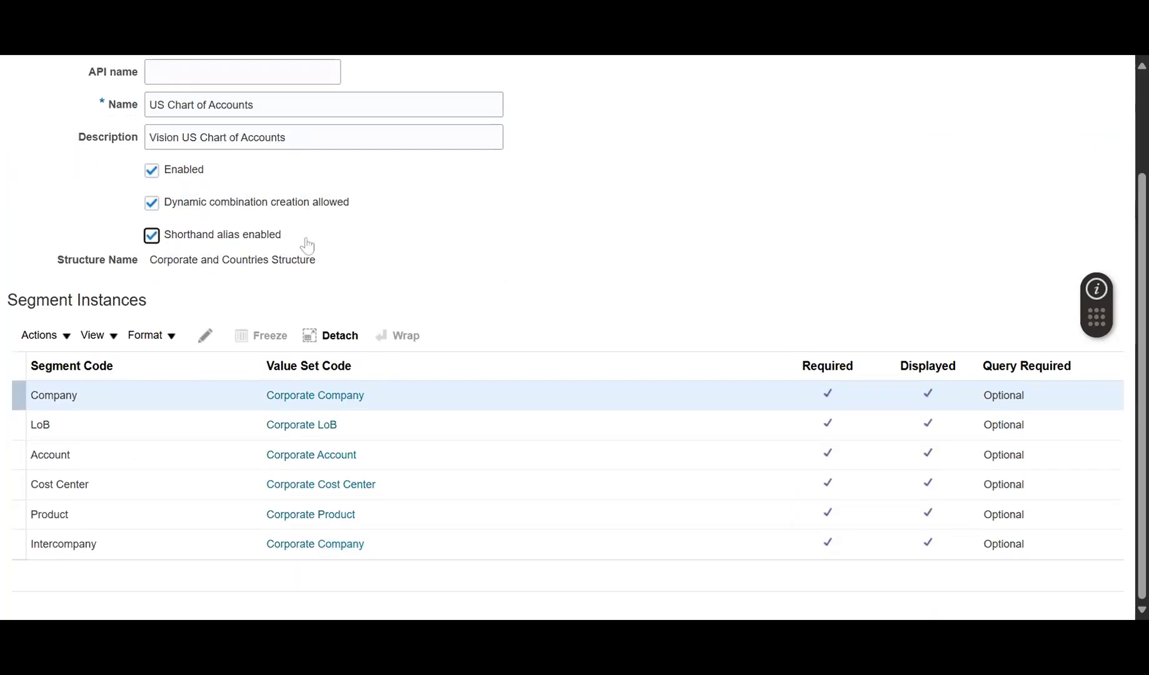
{"action": "scroll", "coordinate": [921, 323], "scroll_direction": "up", "scroll_amount": 2}
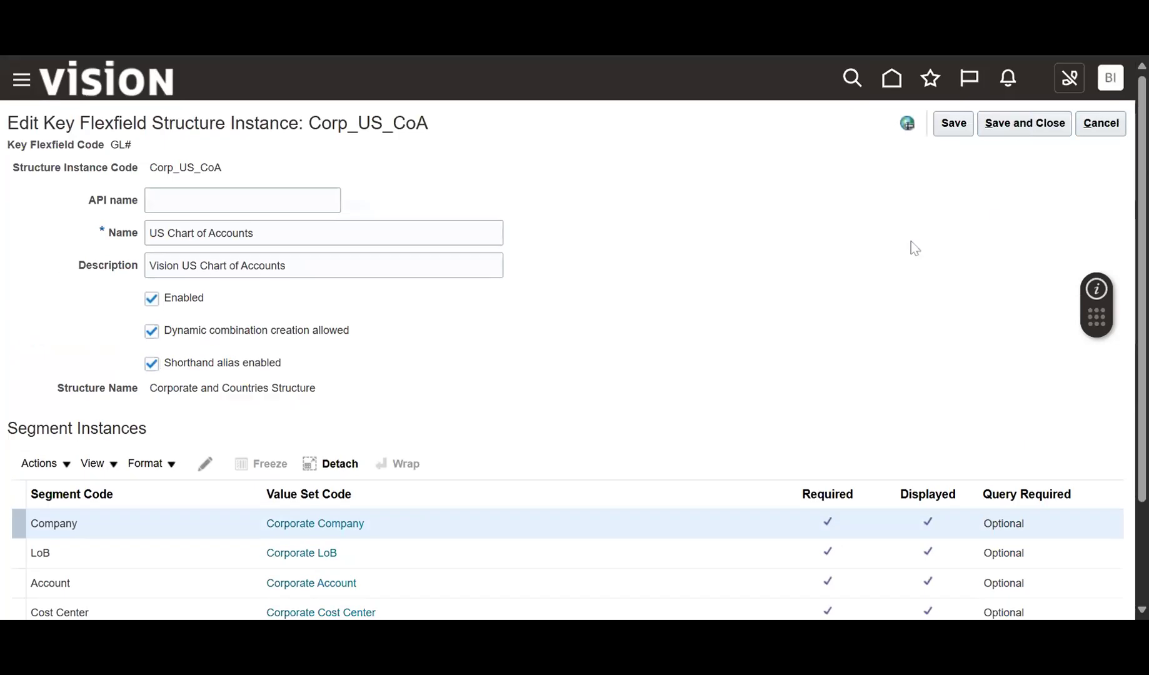
{"action": "scroll", "coordinate": [687, 278], "scroll_direction": "down", "scroll_amount": 2}
{"action": "scroll", "coordinate": [662, 277], "scroll_direction": "up", "scroll_amount": 2}
{"action": "left_click", "coordinate": [1027, 125]}
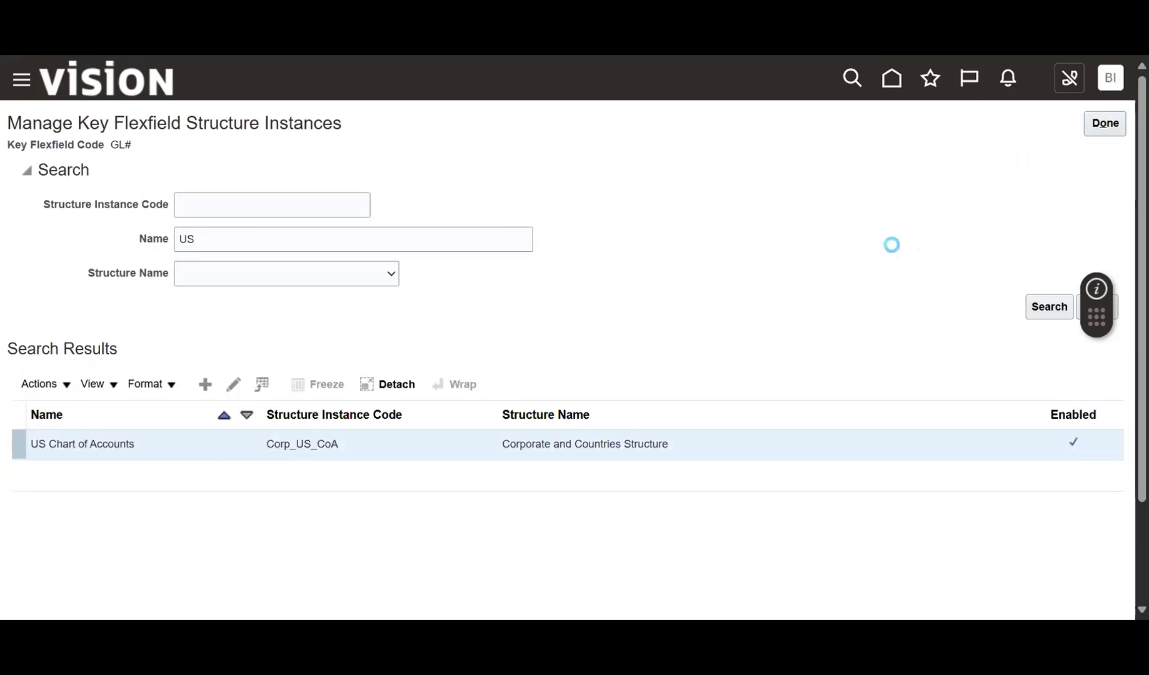
{"action": "left_click", "coordinate": [1100, 132]}
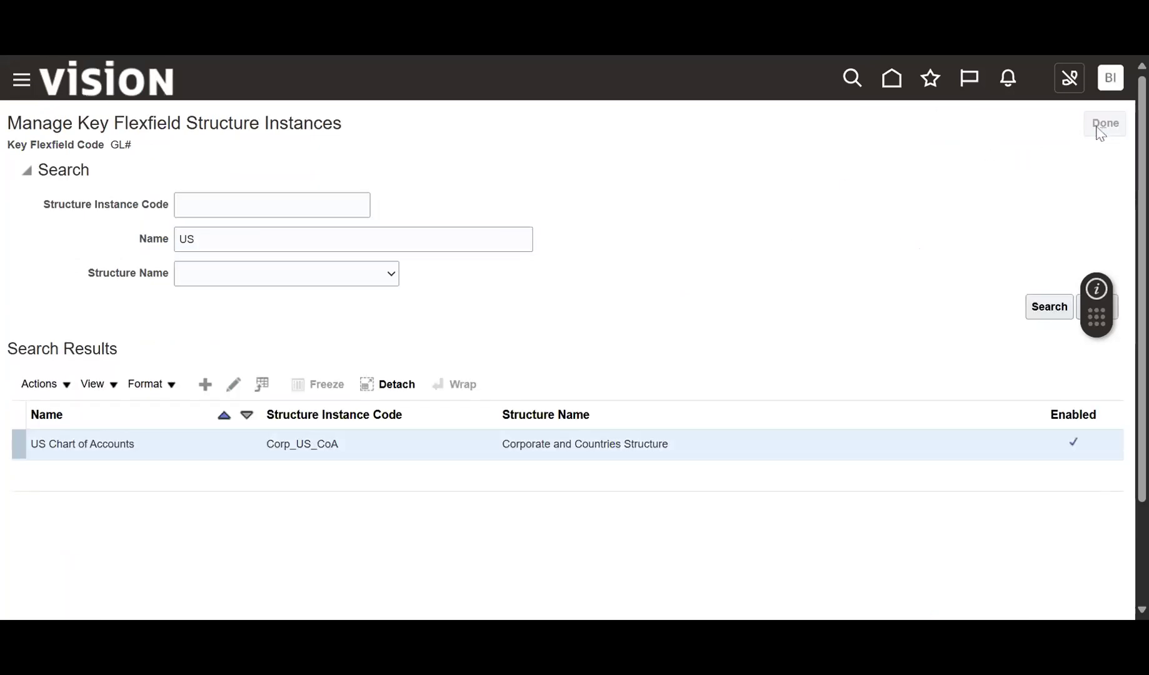
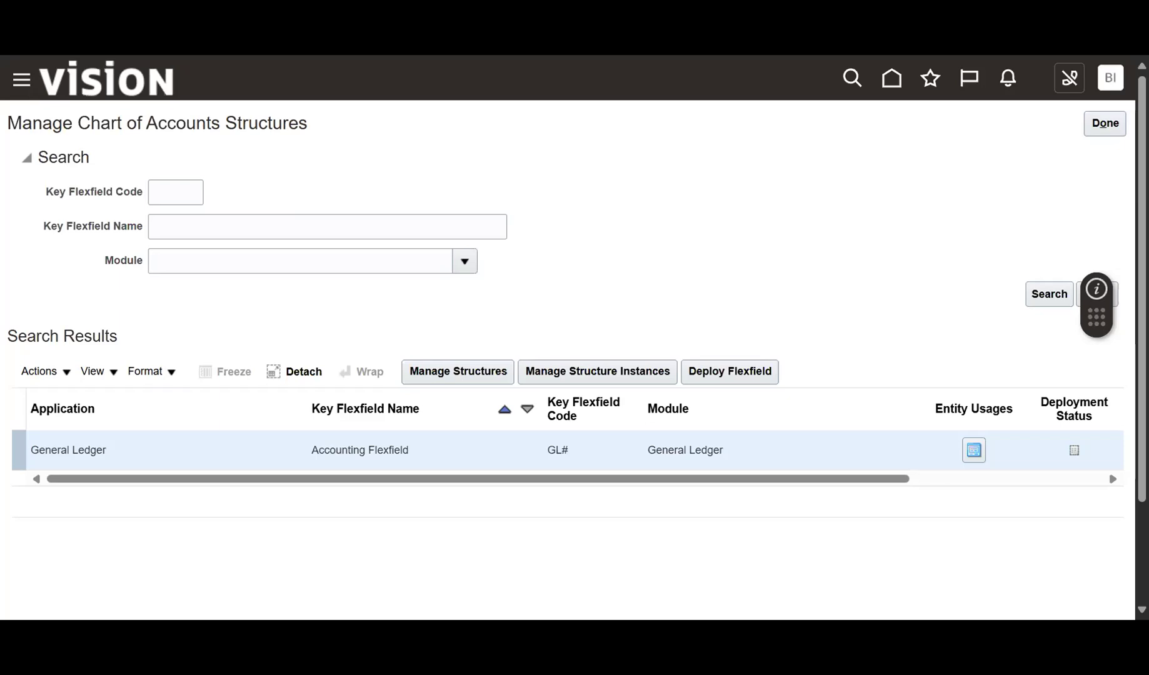
Close Manage Chart of Accounts Structures and return to the General Accounting home page.
{"action": "left_click", "coordinate": [1104, 124]}
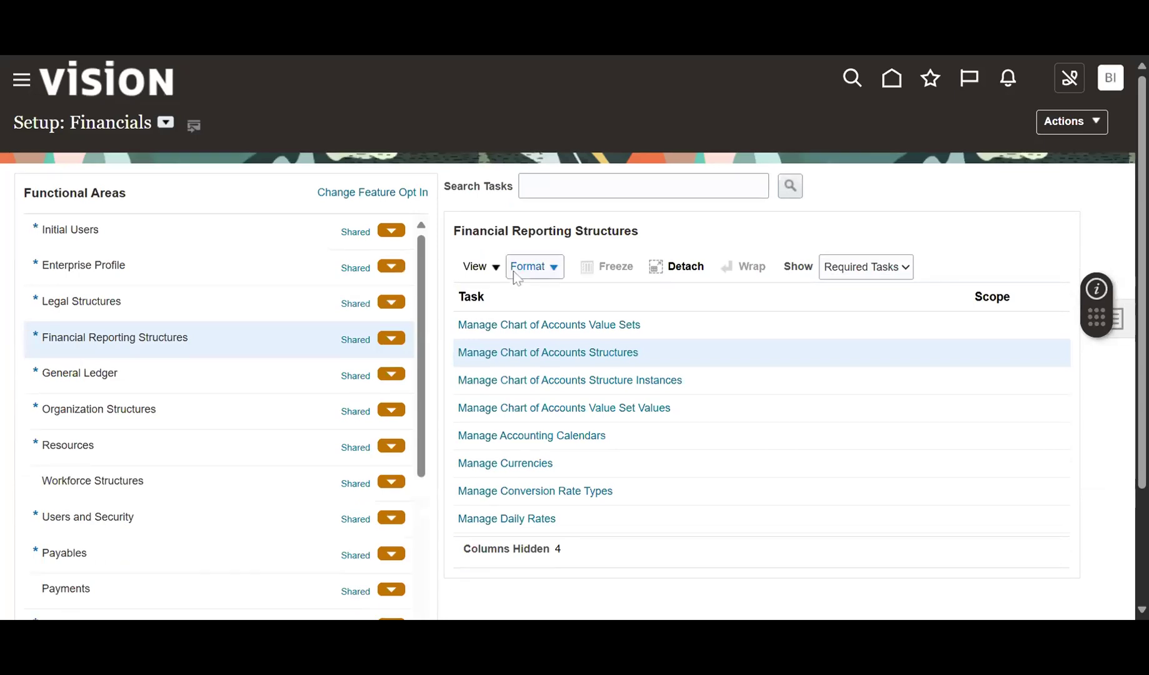
{"action": "scroll", "coordinate": [788, 435], "scroll_direction": "down", "scroll_amount": 1}
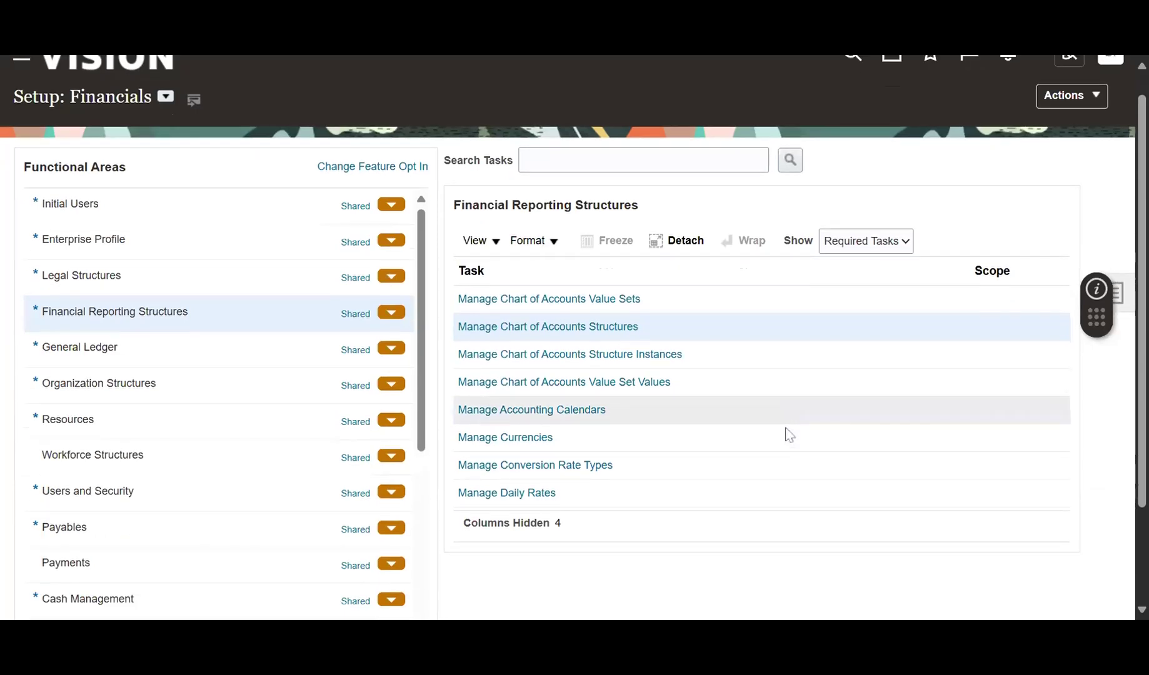
{"action": "scroll", "coordinate": [788, 434], "scroll_direction": "down", "scroll_amount": 2}
{"action": "scroll", "coordinate": [782, 445], "scroll_direction": "up", "scroll_amount": 3}
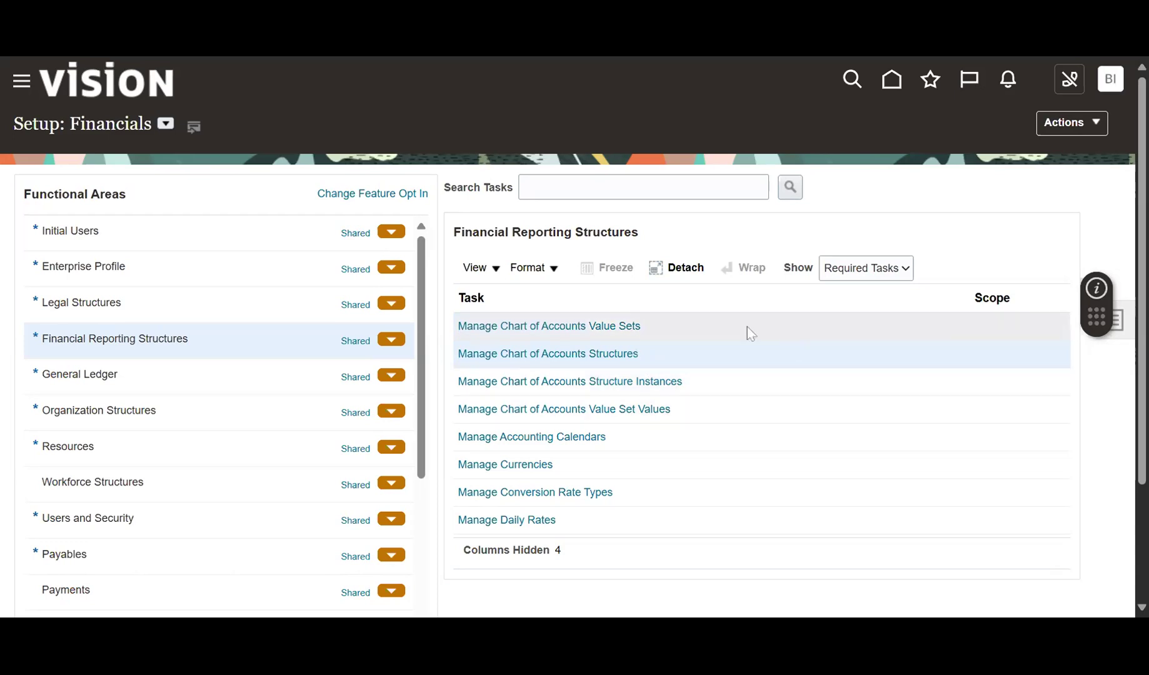
{"action": "scroll", "coordinate": [684, 389], "scroll_direction": "down", "scroll_amount": 2}
{"action": "scroll", "coordinate": [684, 389], "scroll_direction": "up", "scroll_amount": 2}
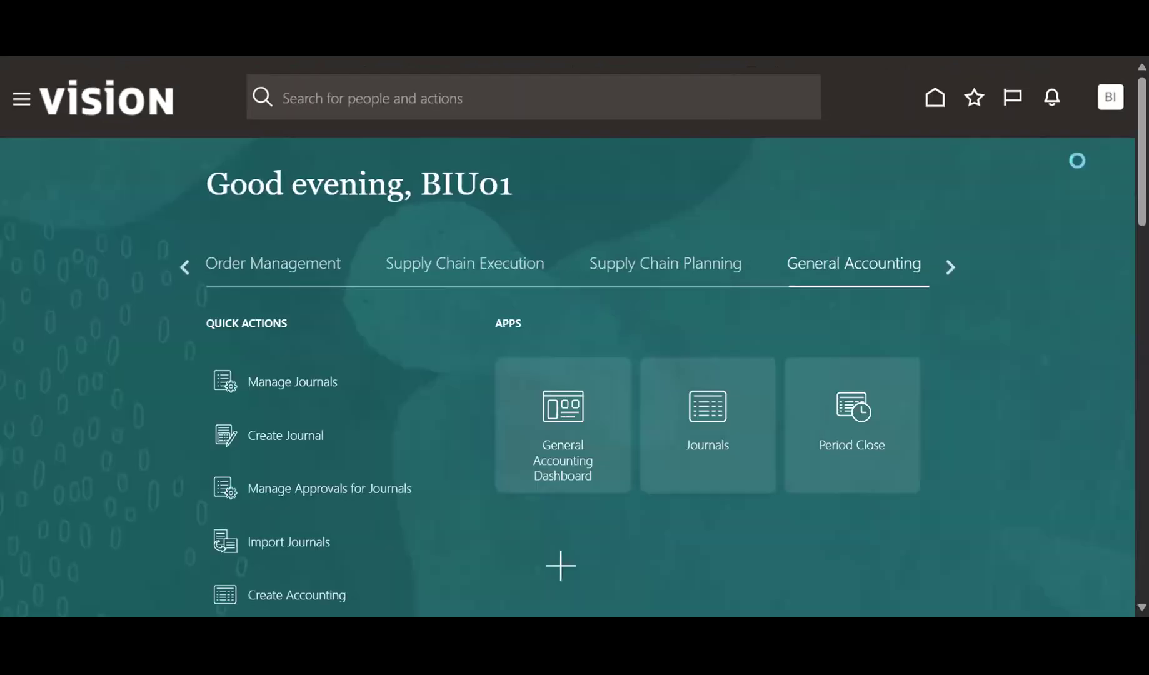
In Setup and Maintenance, browse the Legal Structures, Financial Reporting Structures and General Ledger tasks.
{"action": "left_click", "coordinate": [1111, 100]}
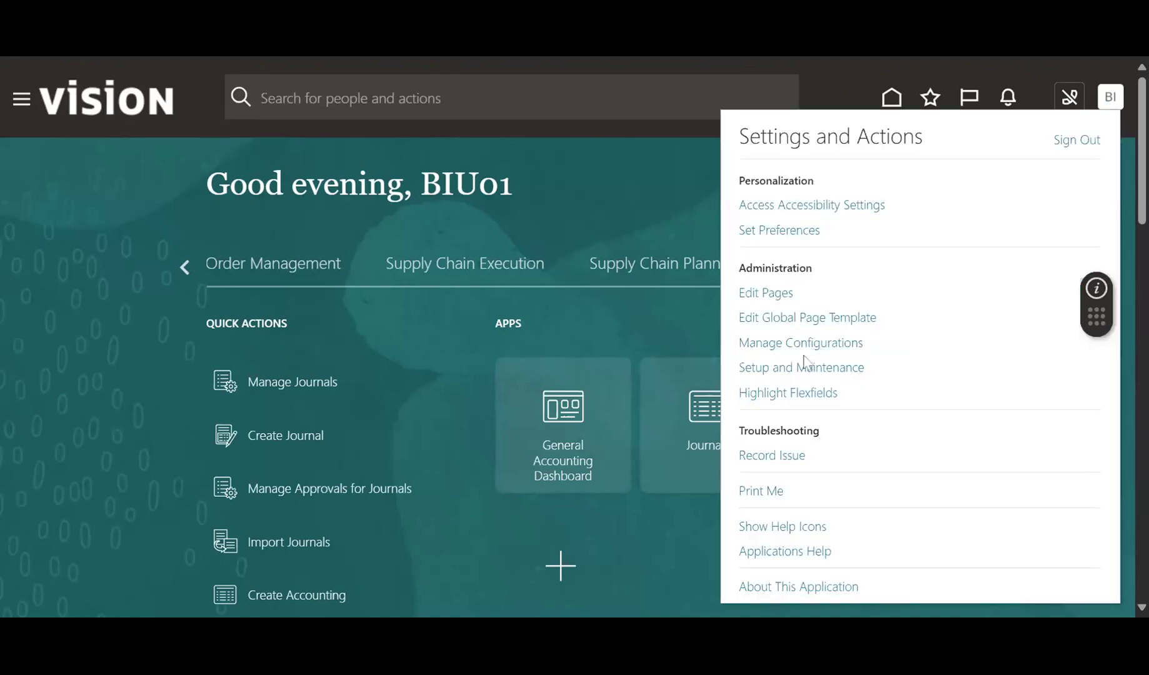
{"action": "left_click", "coordinate": [796, 373]}
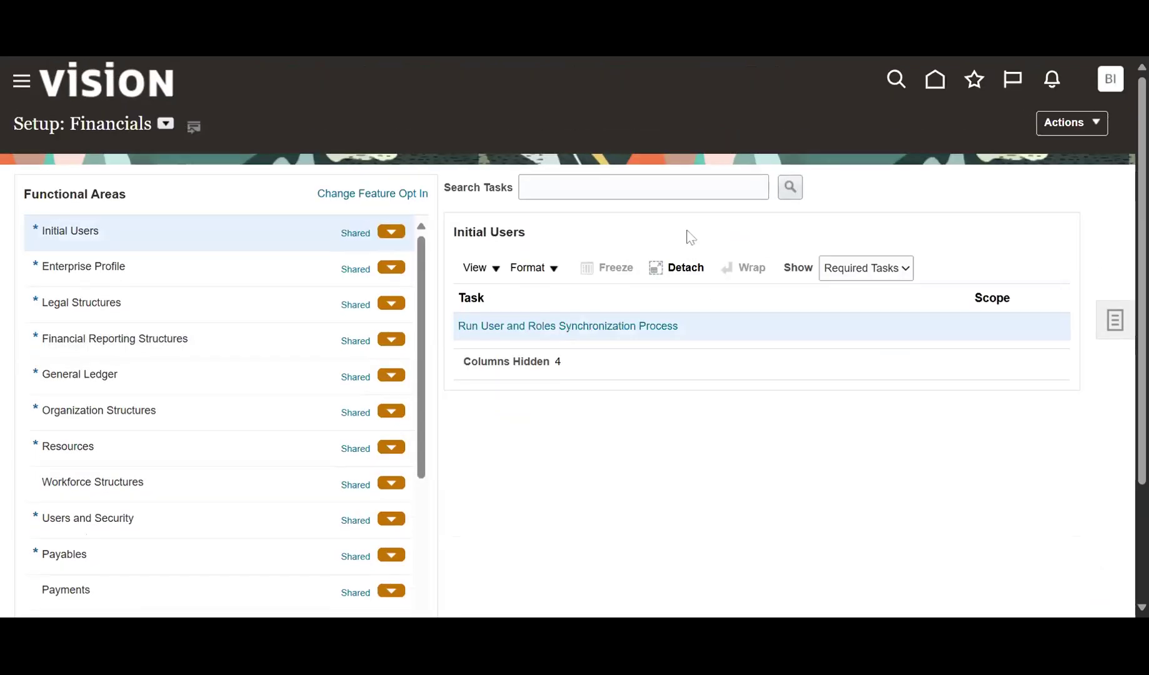
{"action": "left_click", "coordinate": [192, 312]}
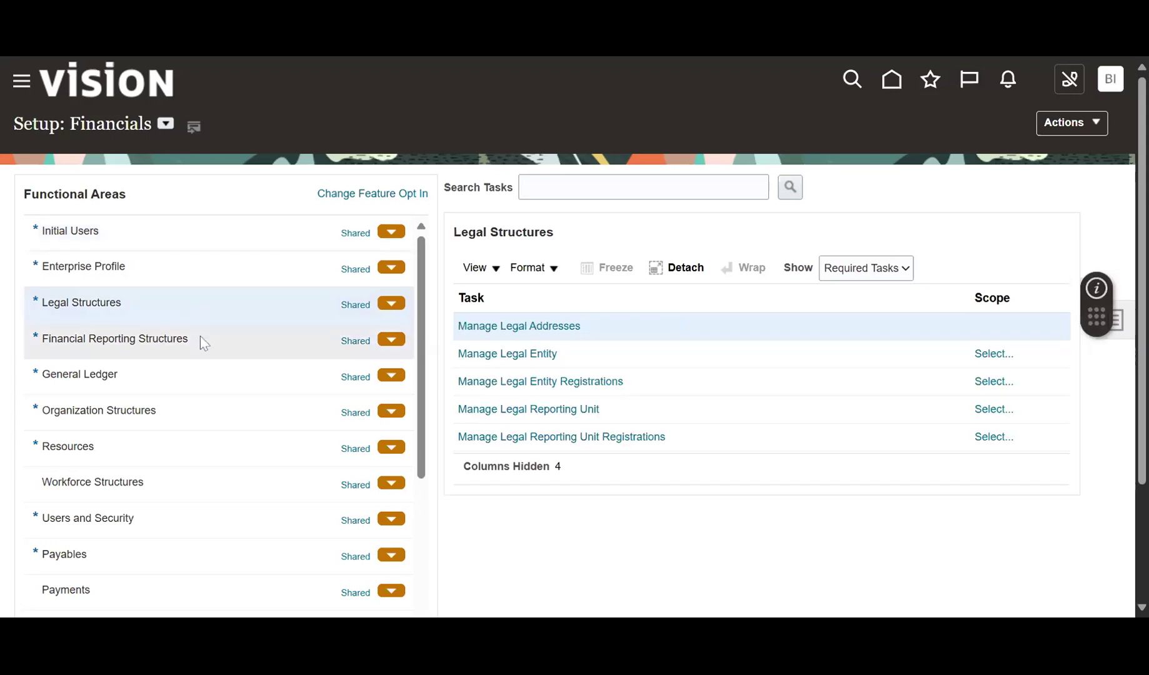
{"action": "left_click", "coordinate": [200, 337]}
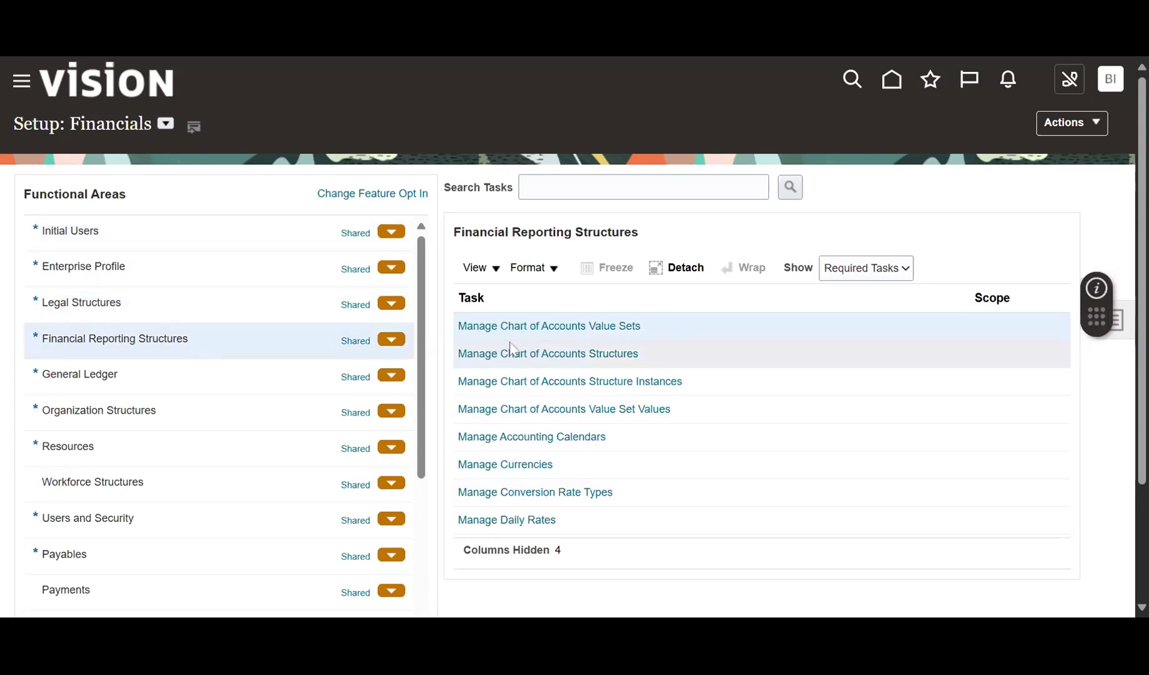
{"action": "left_click", "coordinate": [248, 380]}
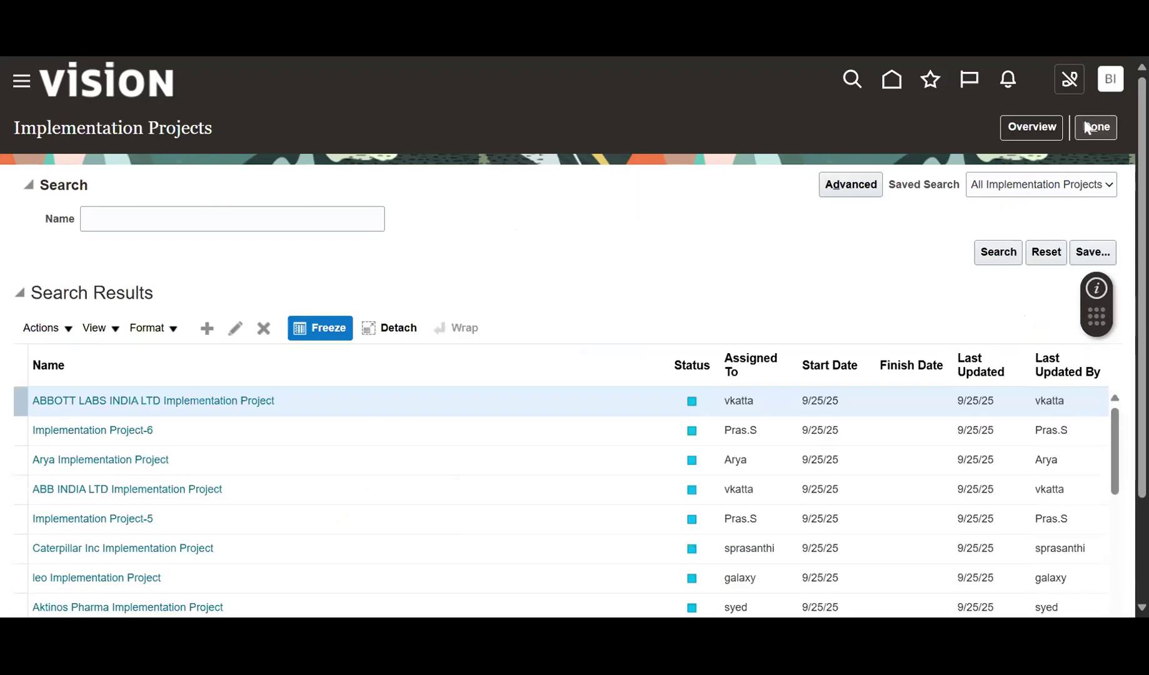
Search tasks for 'Rapid imple' and open Define Common Financials Configuration for Rapid Implementation.
{"action": "left_click", "coordinate": [1115, 317]}
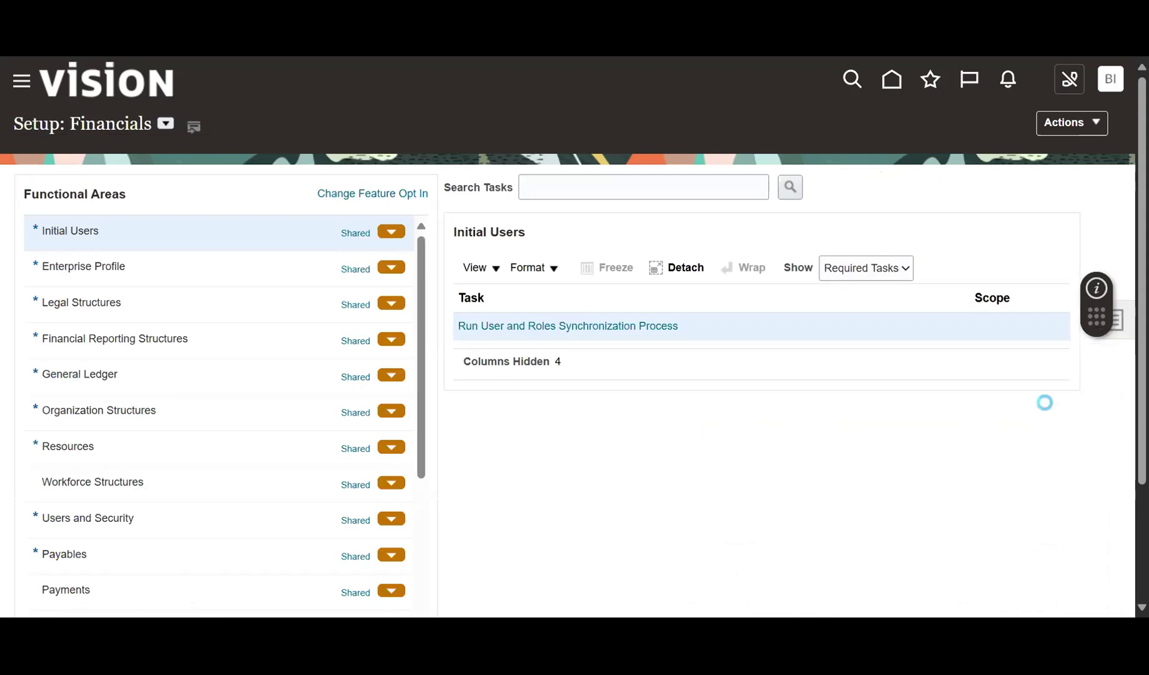
{"action": "left_click", "coordinate": [1005, 380]}
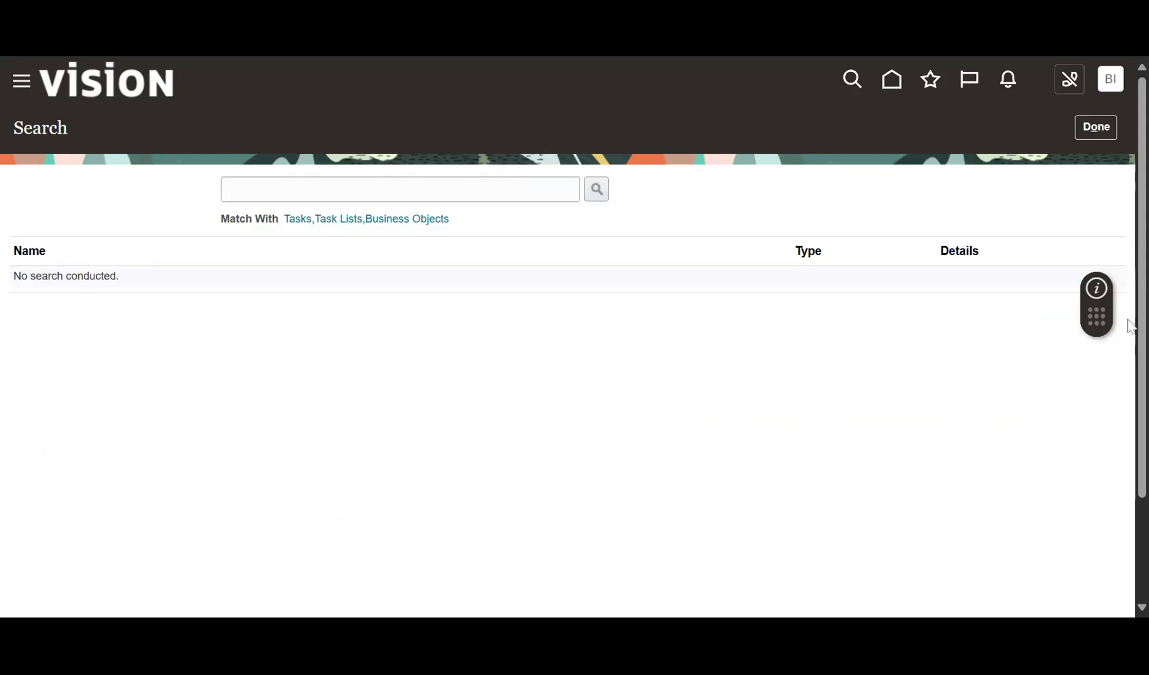
{"action": "left_click", "coordinate": [337, 190]}
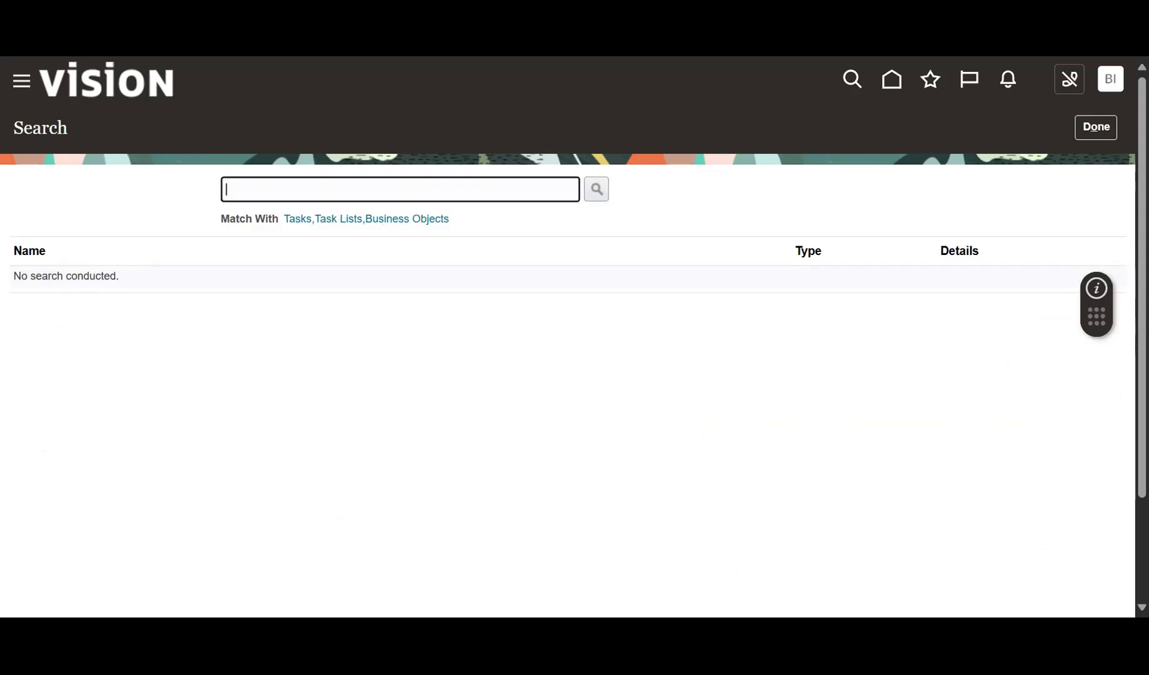
{"action": "type", "text": "Rapid imple"}
{"action": "key", "text": "Return"}
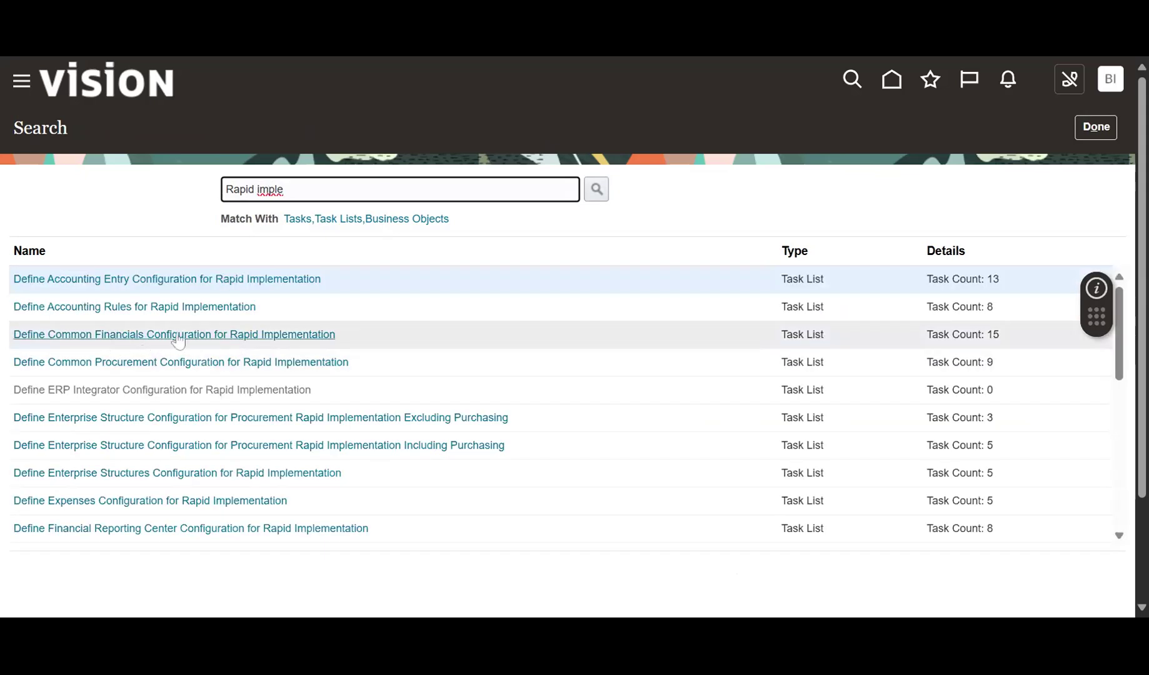
{"action": "left_click", "coordinate": [219, 345]}
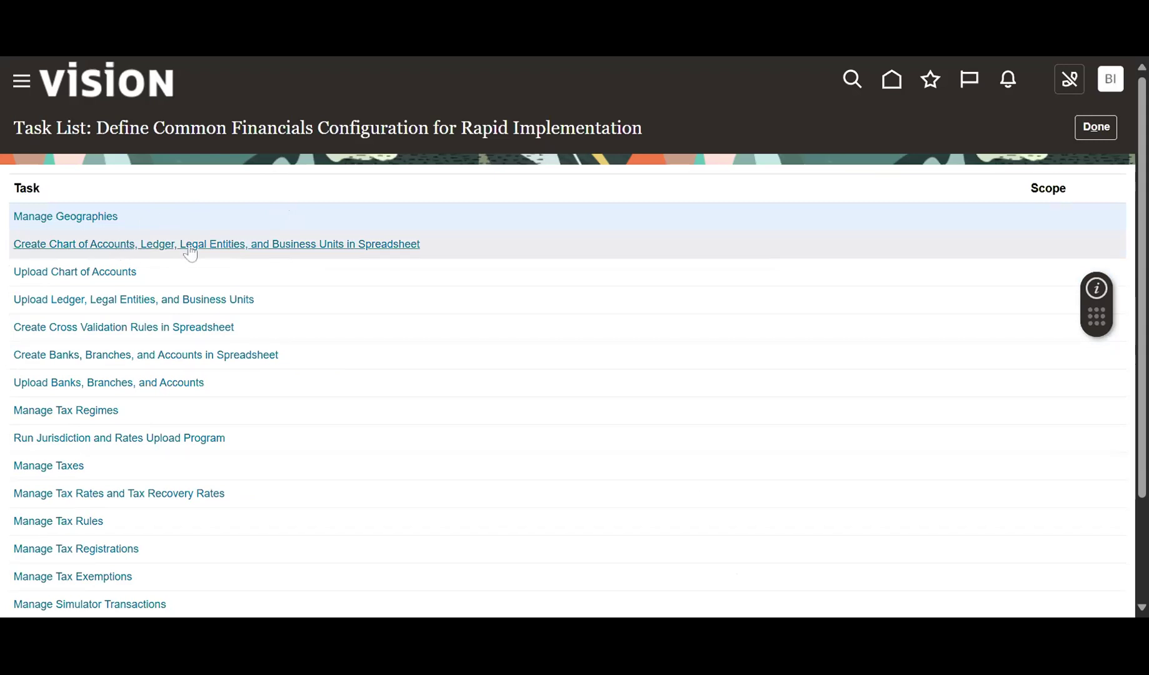
Launch the Create Chart of Accounts, Ledger, Legal Entities, and Business Units in Spreadsheet task.
{"action": "left_click", "coordinate": [285, 253]}
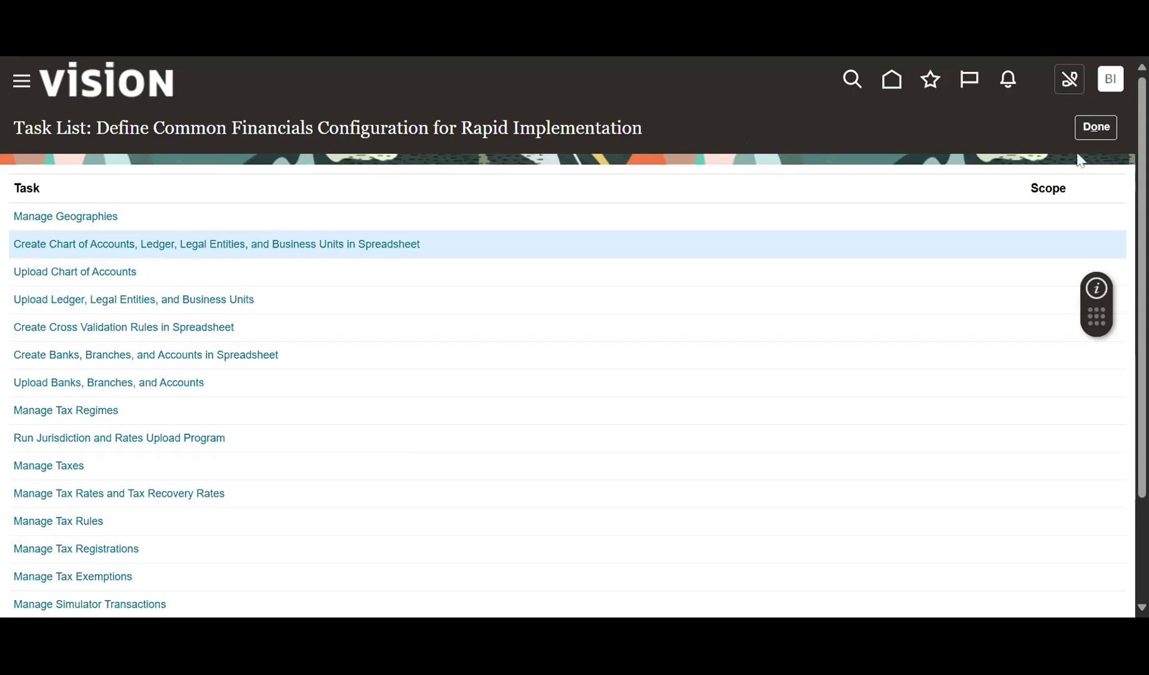
Close the task list and open the downloaded RapidImplementationForGeneralLedger workbook in Excel.
{"action": "left_click", "coordinate": [1096, 127]}
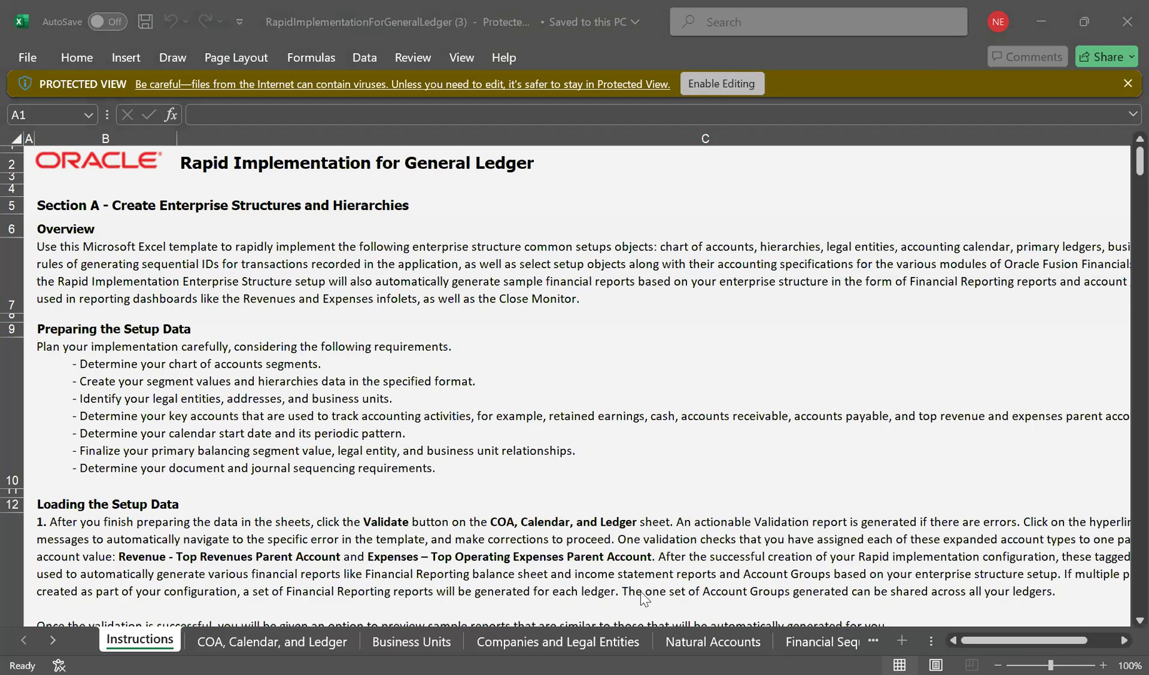
Read through the workbook's Instructions sheet, then move to the 'COA, Calendar, and Ledger' sheet.
{"action": "left_click", "coordinate": [1026, 611]}
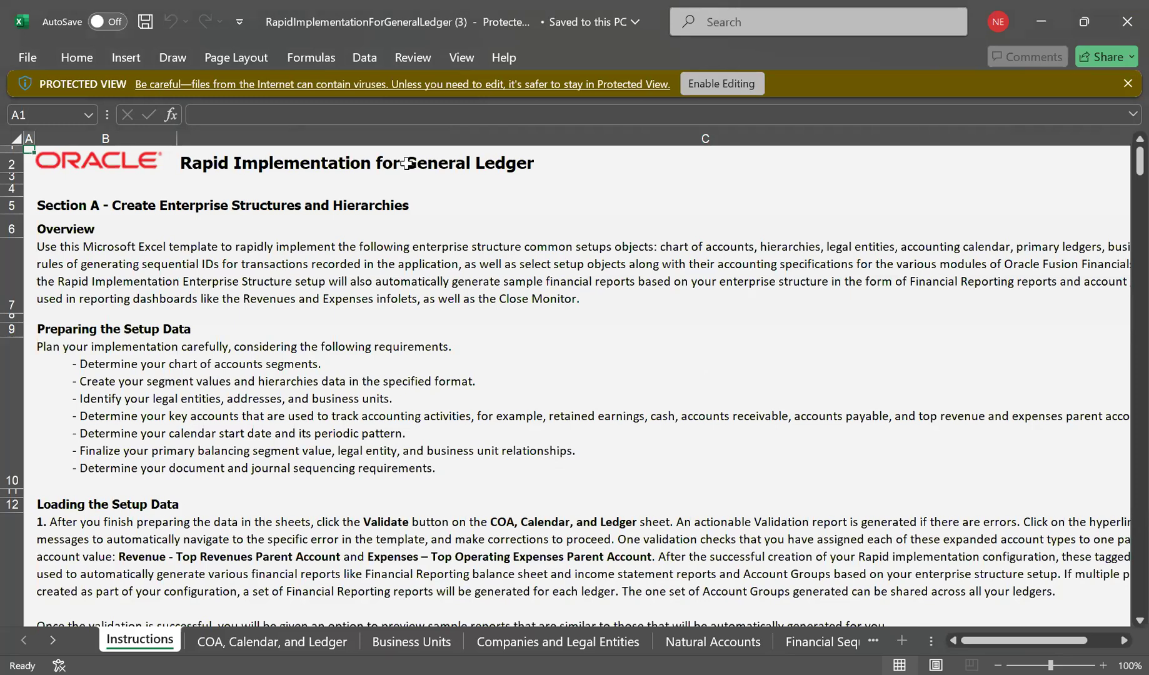
{"action": "scroll", "coordinate": [366, 212], "scroll_direction": "down", "scroll_amount": 1}
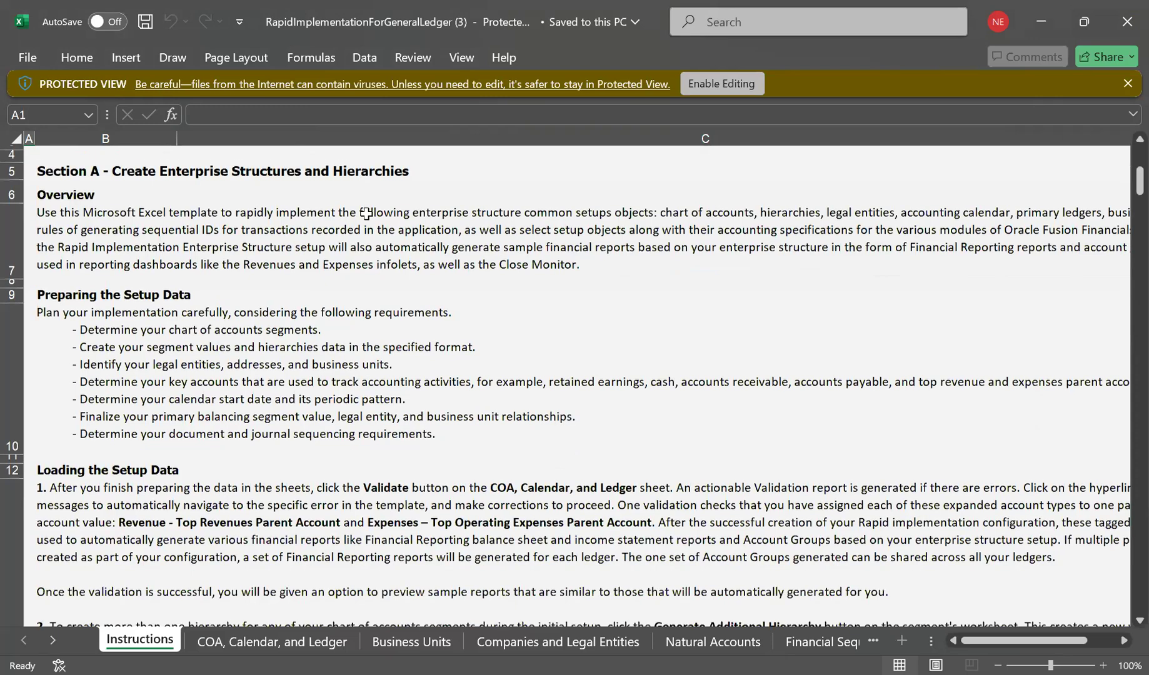
{"action": "scroll", "coordinate": [365, 329], "scroll_direction": "down", "scroll_amount": 7}
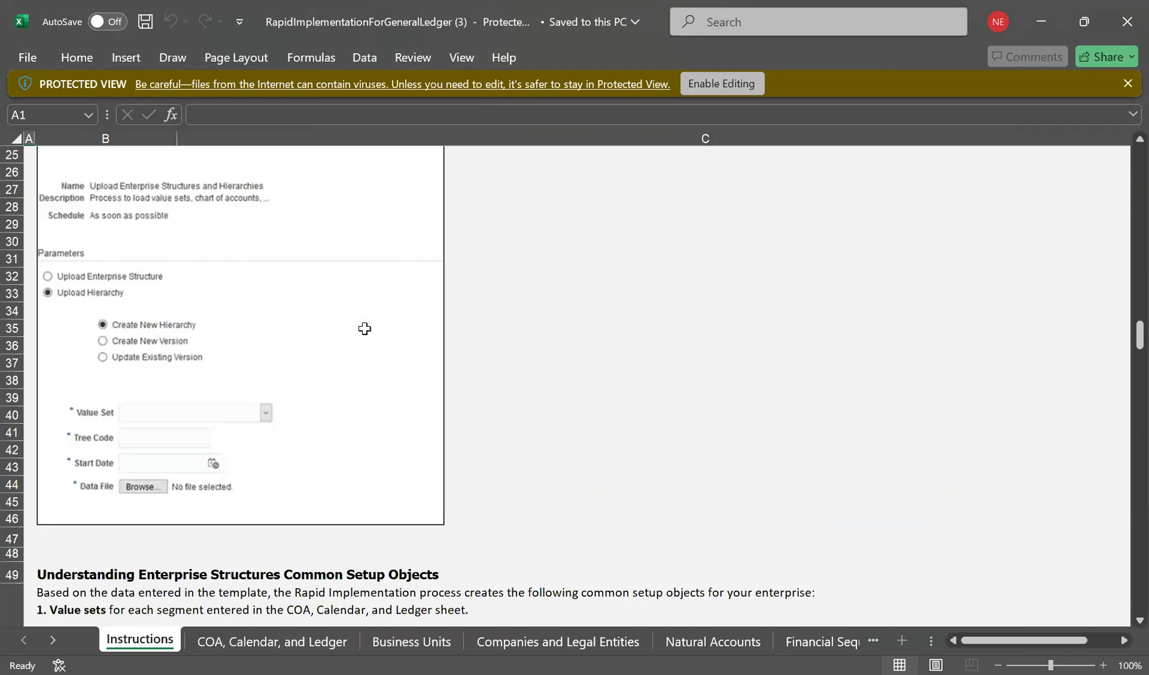
{"action": "scroll", "coordinate": [365, 328], "scroll_direction": "up", "scroll_amount": 2}
{"action": "scroll", "coordinate": [364, 328], "scroll_direction": "up", "scroll_amount": 7}
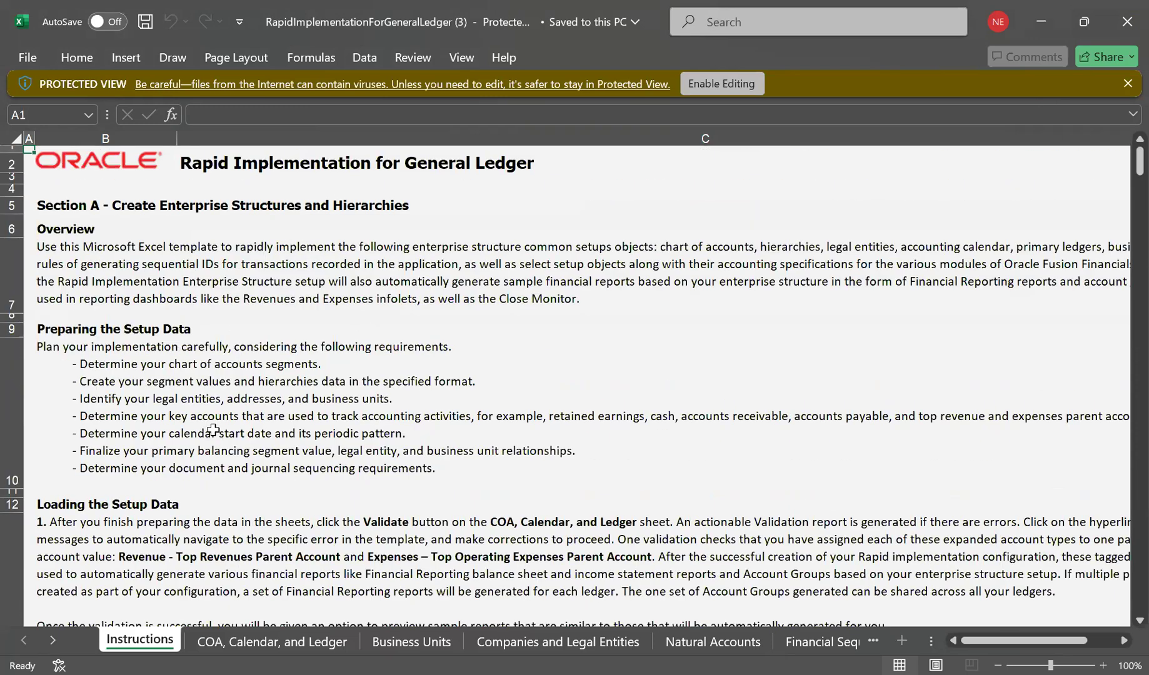
{"action": "scroll", "coordinate": [204, 256], "scroll_direction": "down", "scroll_amount": 3}
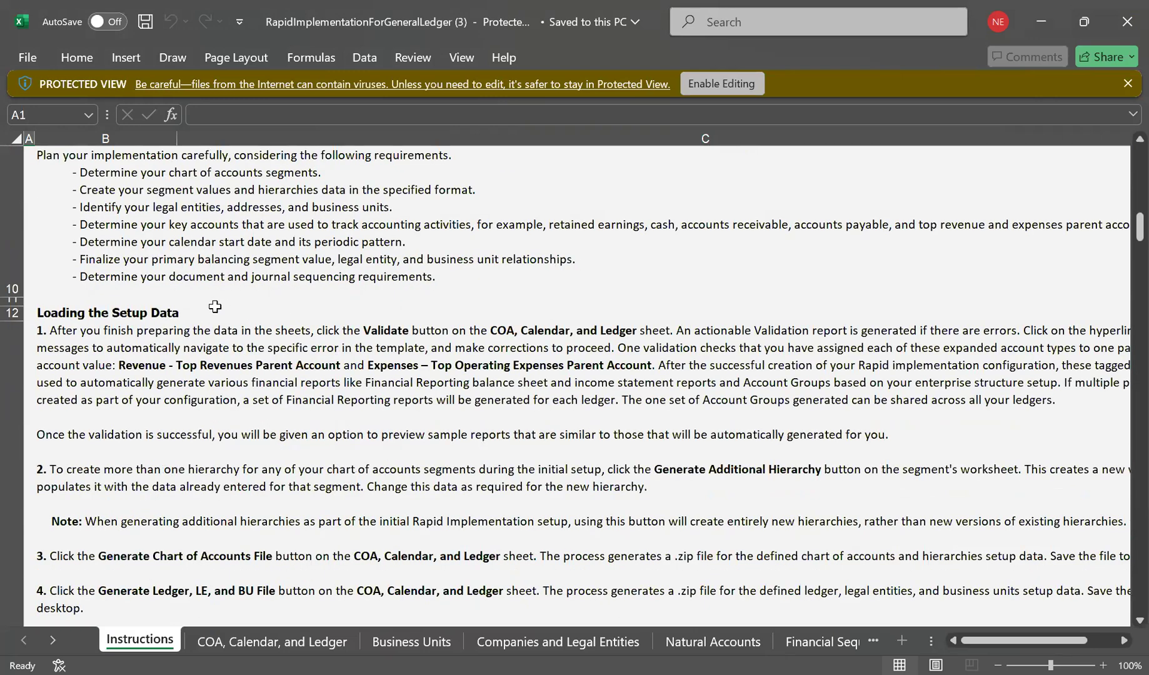
{"action": "scroll", "coordinate": [214, 306], "scroll_direction": "down", "scroll_amount": 10}
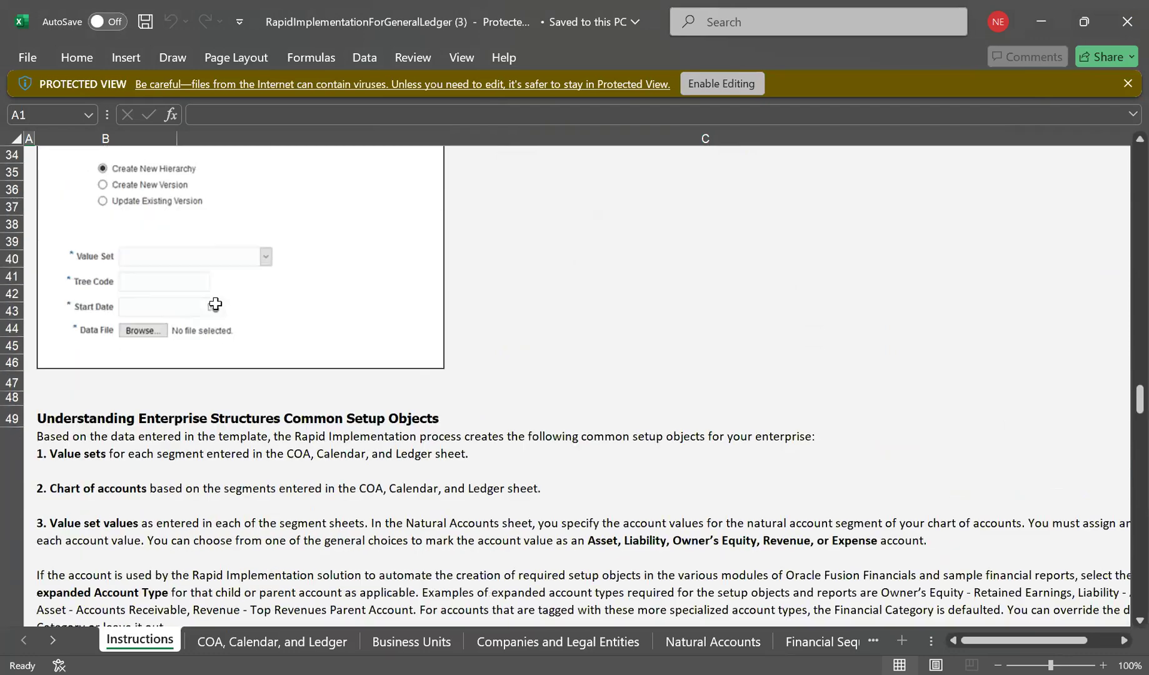
{"action": "scroll", "coordinate": [215, 304], "scroll_direction": "down", "scroll_amount": 3}
{"action": "scroll", "coordinate": [215, 303], "scroll_direction": "down", "scroll_amount": 2}
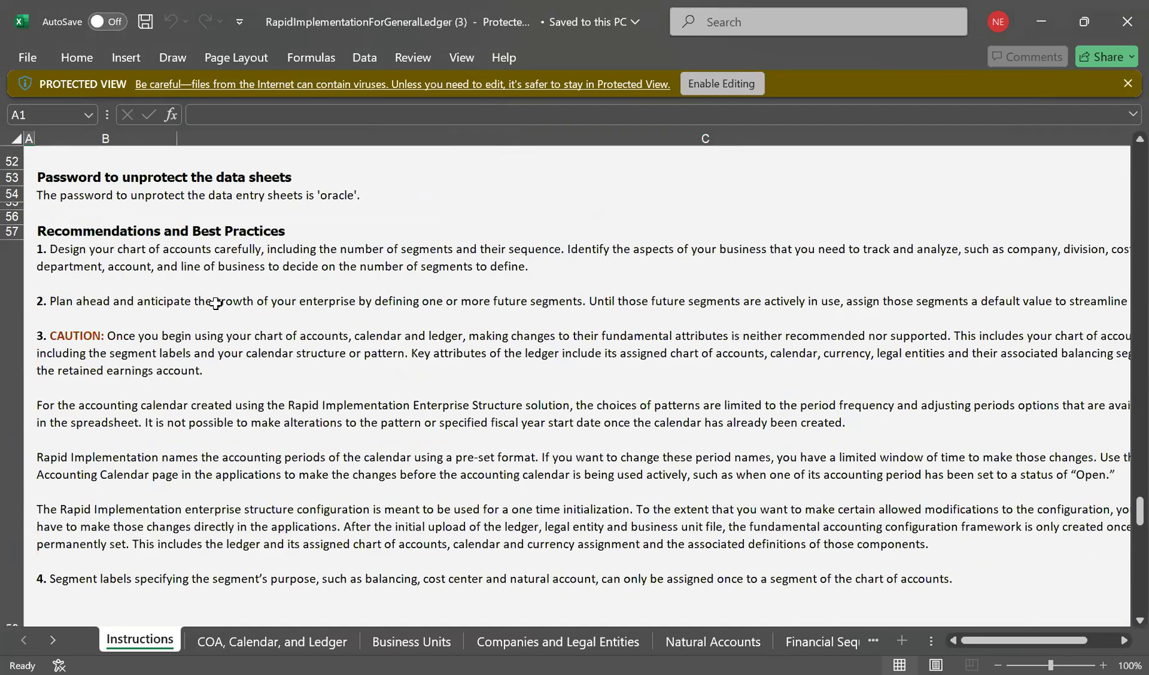
{"action": "scroll", "coordinate": [215, 304], "scroll_direction": "down", "scroll_amount": 2}
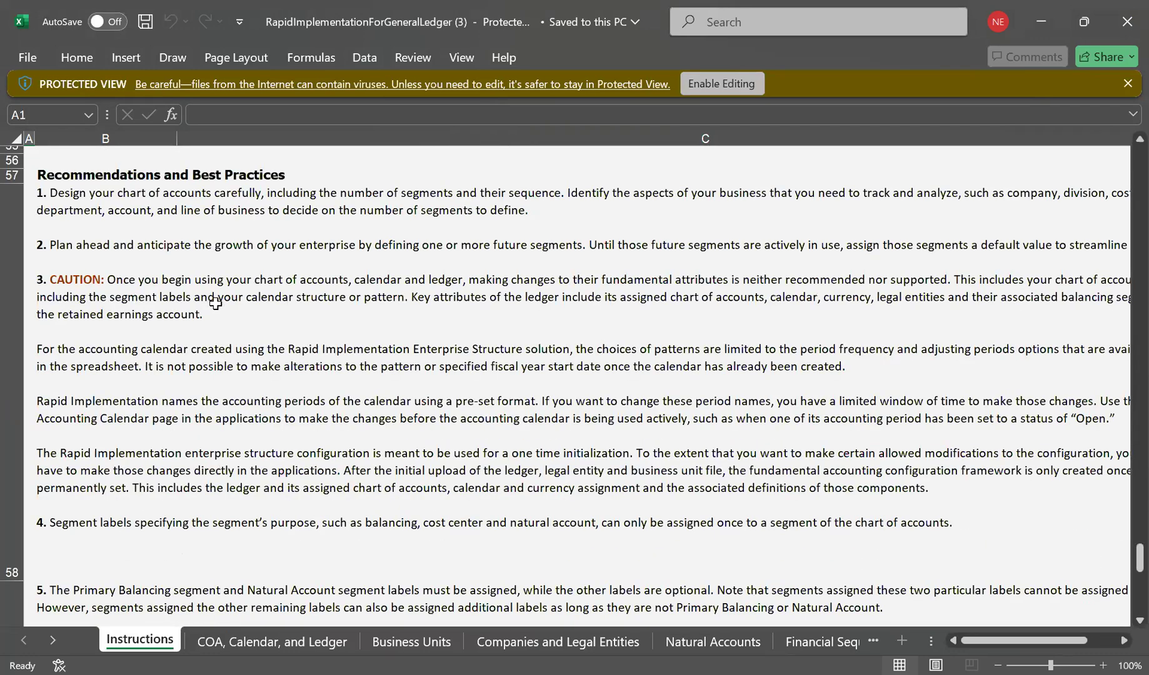
{"action": "scroll", "coordinate": [215, 304], "scroll_direction": "up", "scroll_amount": 1}
{"action": "scroll", "coordinate": [224, 305], "scroll_direction": "up", "scroll_amount": 2}
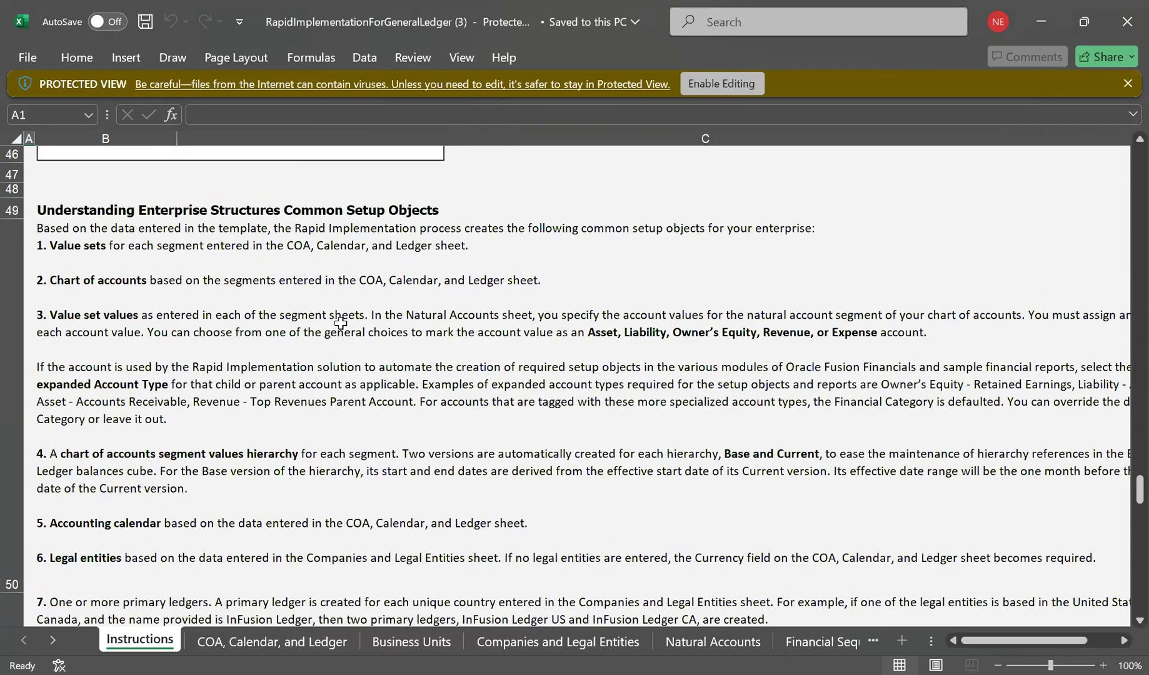
{"action": "scroll", "coordinate": [340, 323], "scroll_direction": "up", "scroll_amount": 5}
{"action": "scroll", "coordinate": [350, 358], "scroll_direction": "down", "scroll_amount": 10}
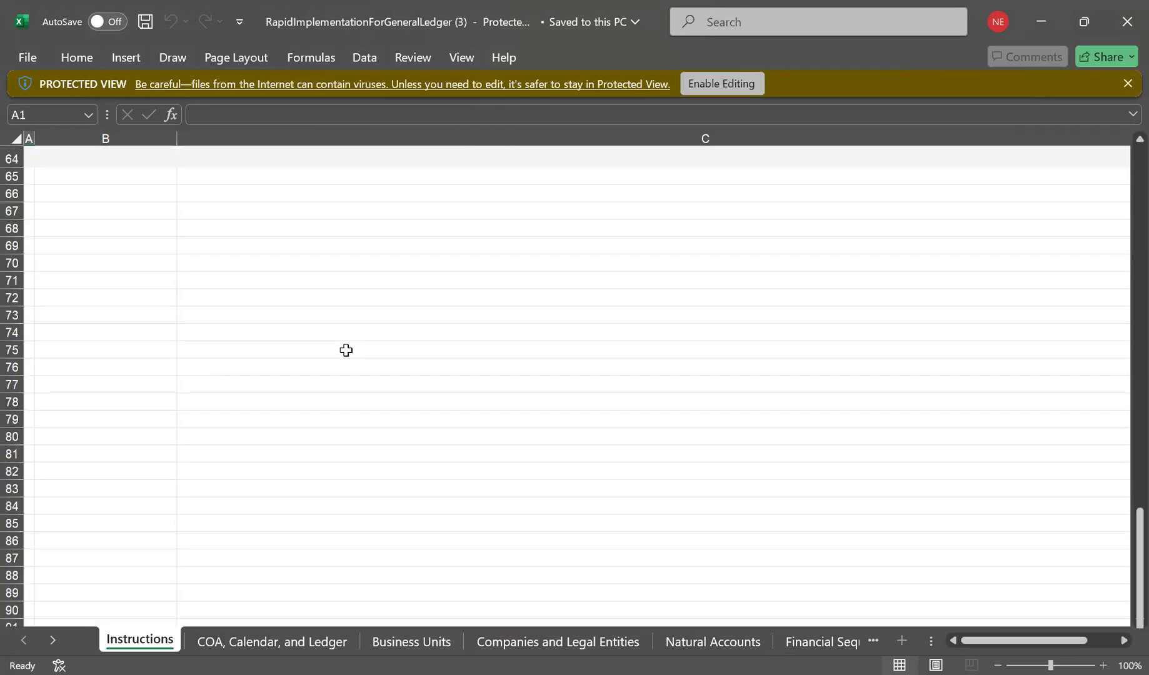
{"action": "scroll", "coordinate": [345, 350], "scroll_direction": "up", "scroll_amount": 10}
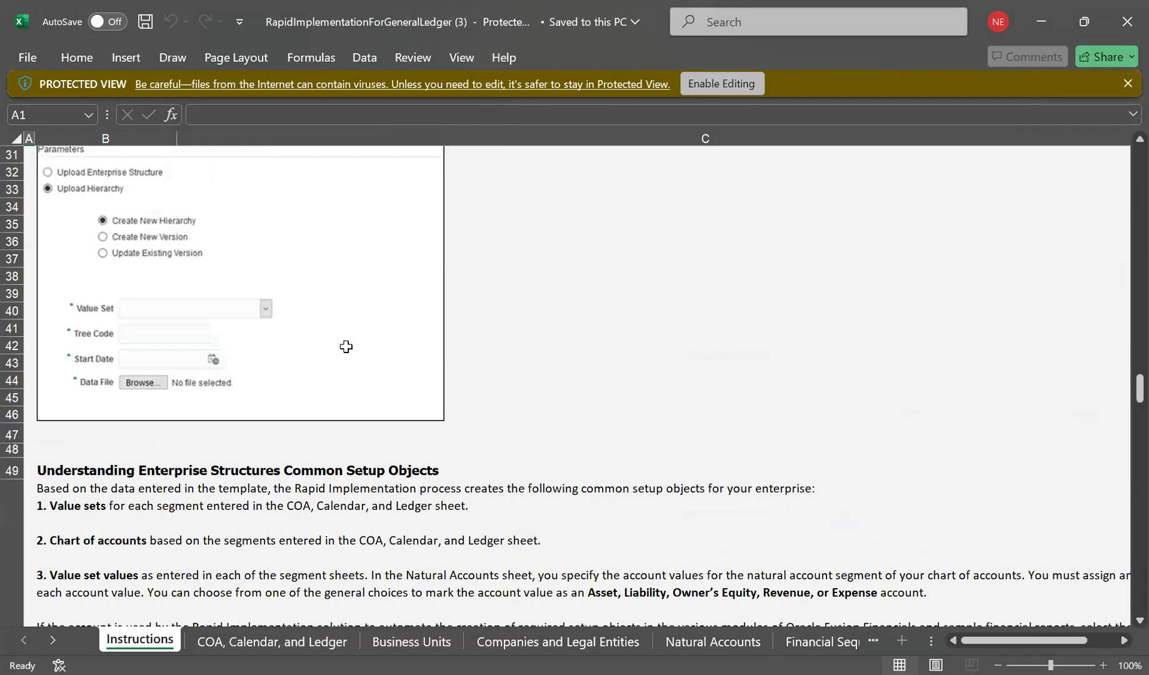
{"action": "scroll", "coordinate": [346, 346], "scroll_direction": "up", "scroll_amount": 5}
{"action": "scroll", "coordinate": [346, 346], "scroll_direction": "up", "scroll_amount": 5}
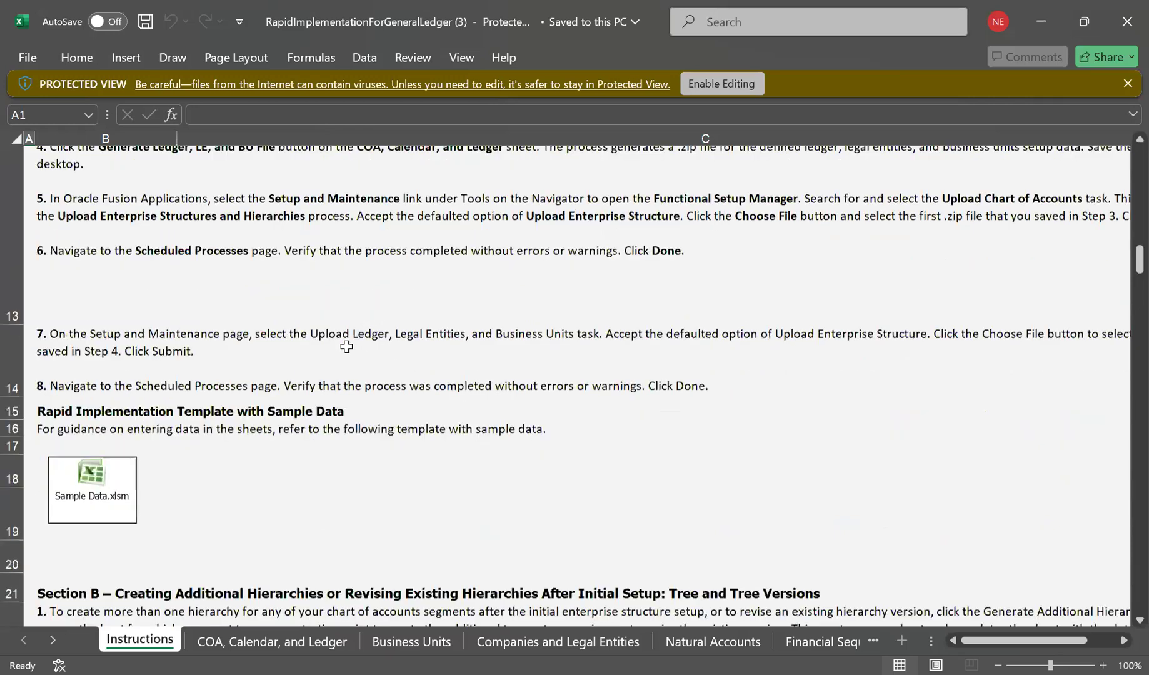
{"action": "scroll", "coordinate": [346, 347], "scroll_direction": "up", "scroll_amount": 5}
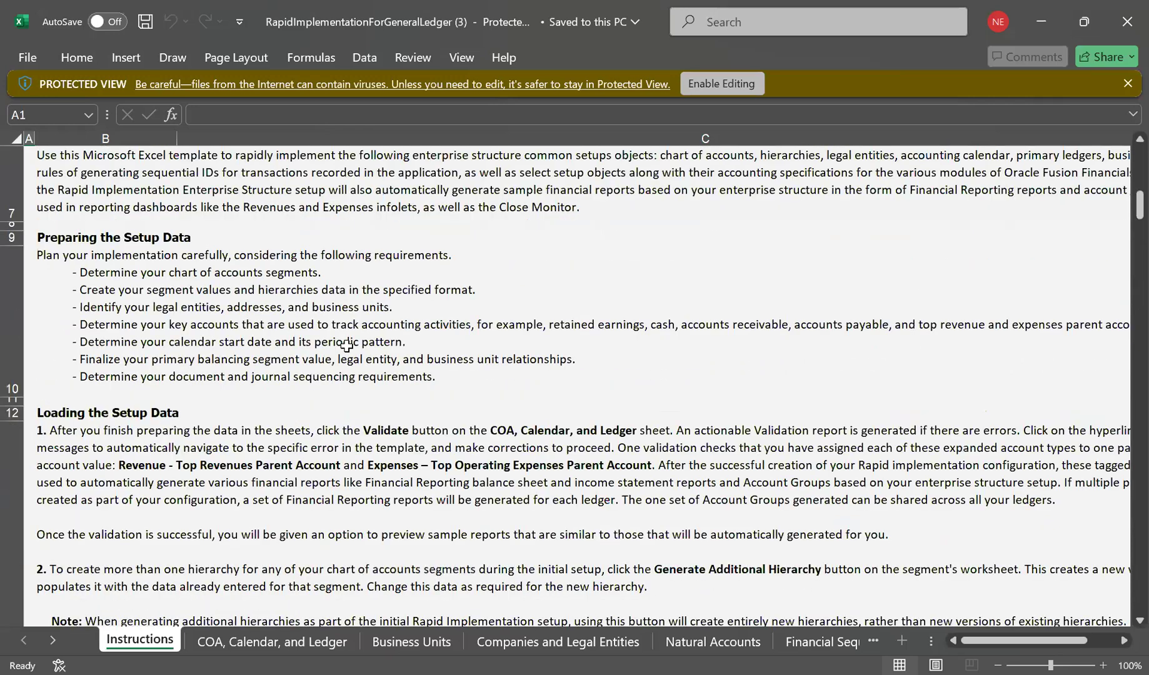
{"action": "scroll", "coordinate": [346, 346], "scroll_direction": "up", "scroll_amount": 3}
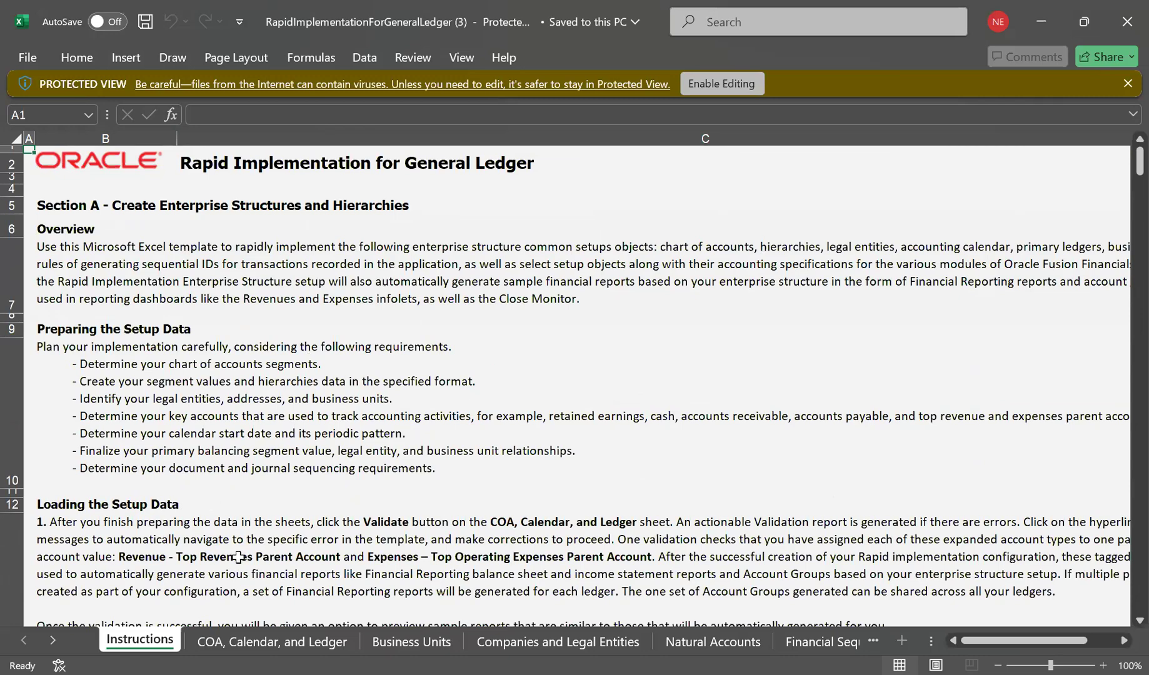
{"action": "left_click", "coordinate": [299, 644]}
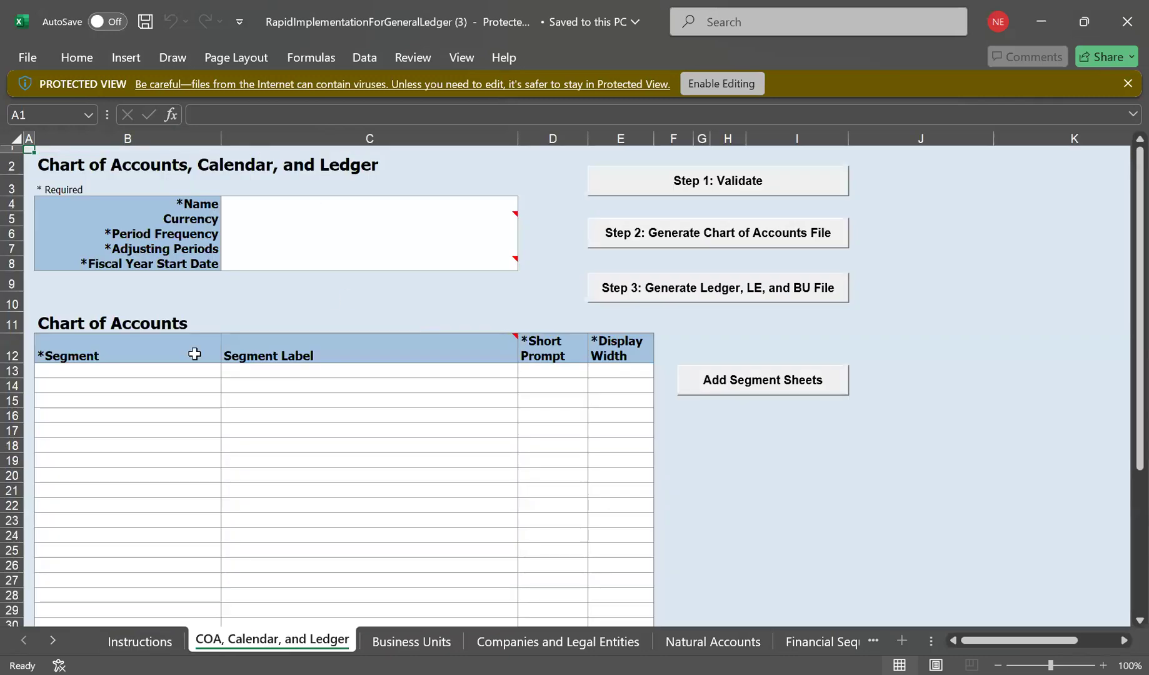
Review the ledger's Currency and Period Frequency fields and the chart of accounts segment table.
{"action": "left_click", "coordinate": [190, 221]}
{"action": "left_click", "coordinate": [181, 236]}
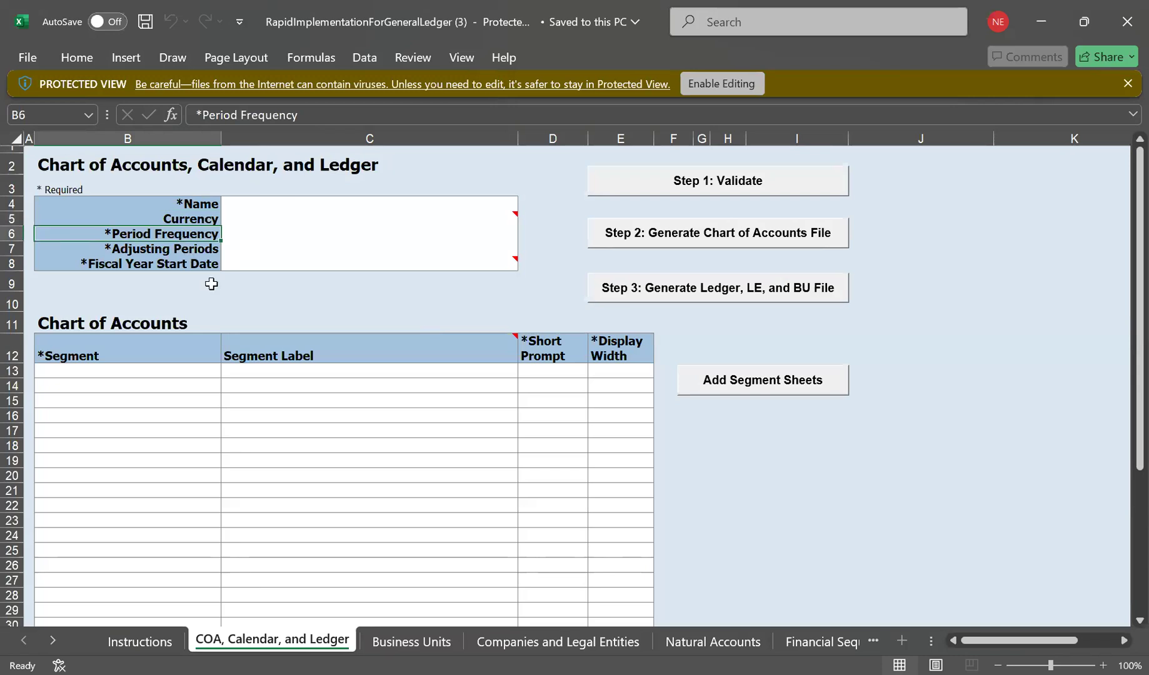
{"action": "scroll", "coordinate": [318, 284], "scroll_direction": "down", "scroll_amount": 1}
{"action": "scroll", "coordinate": [323, 284], "scroll_direction": "up", "scroll_amount": 1}
{"action": "scroll", "coordinate": [327, 281], "scroll_direction": "up", "scroll_amount": 1}
{"action": "scroll", "coordinate": [465, 336], "scroll_direction": "down", "scroll_amount": 5}
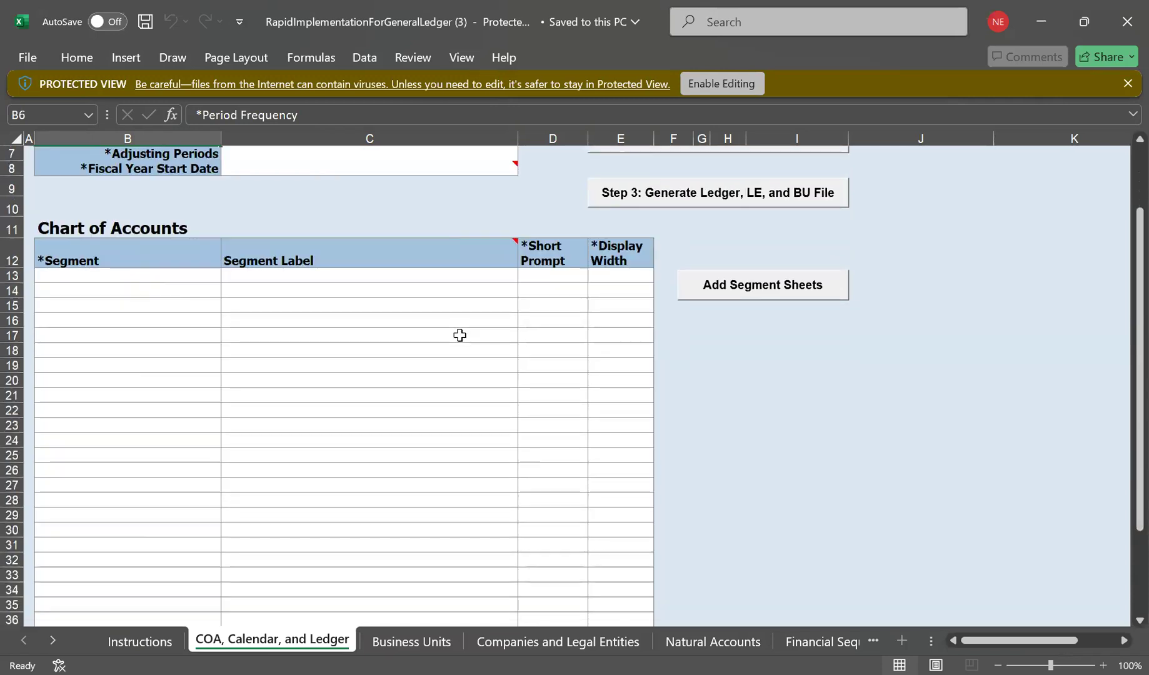
{"action": "scroll", "coordinate": [454, 338], "scroll_direction": "up", "scroll_amount": 5}
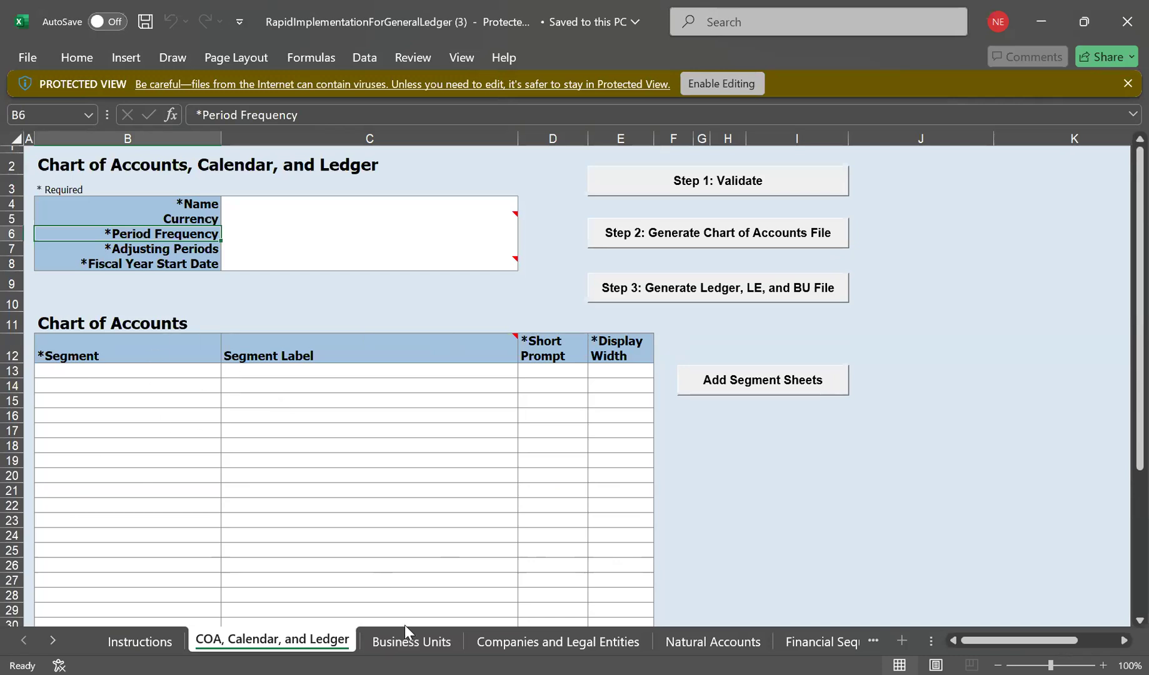
Move to the Business Units sheet with its empty Name and Default Legal Entity Name table.
{"action": "left_click", "coordinate": [404, 644]}
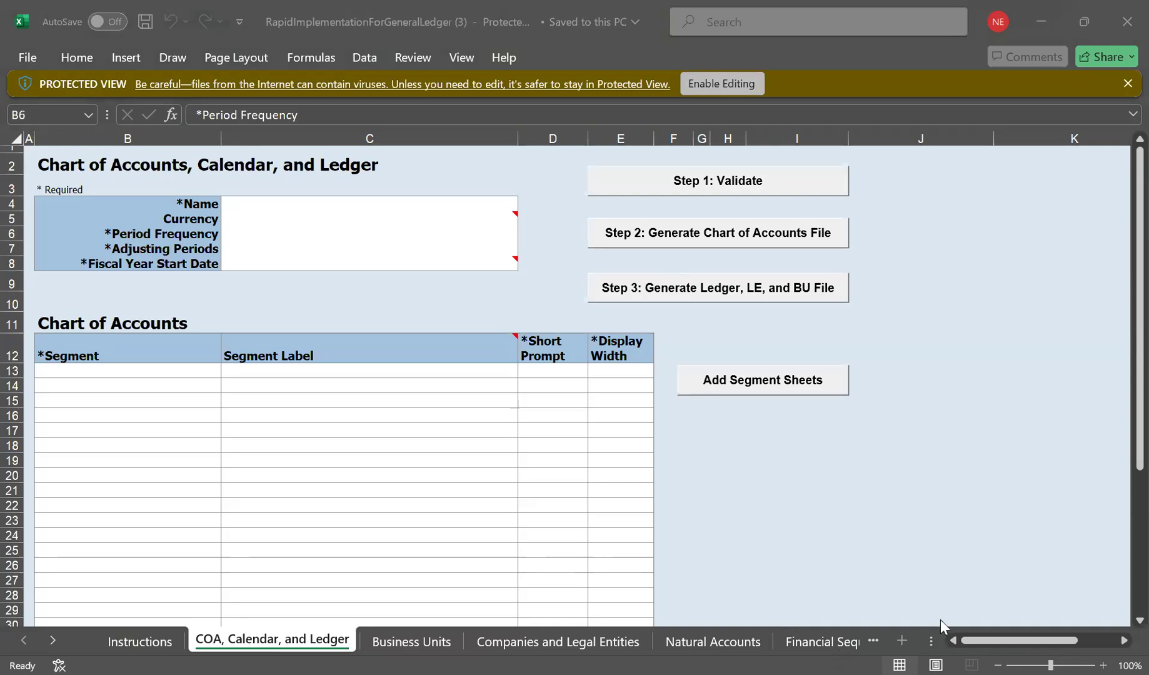
{"action": "left_click", "coordinate": [908, 582]}
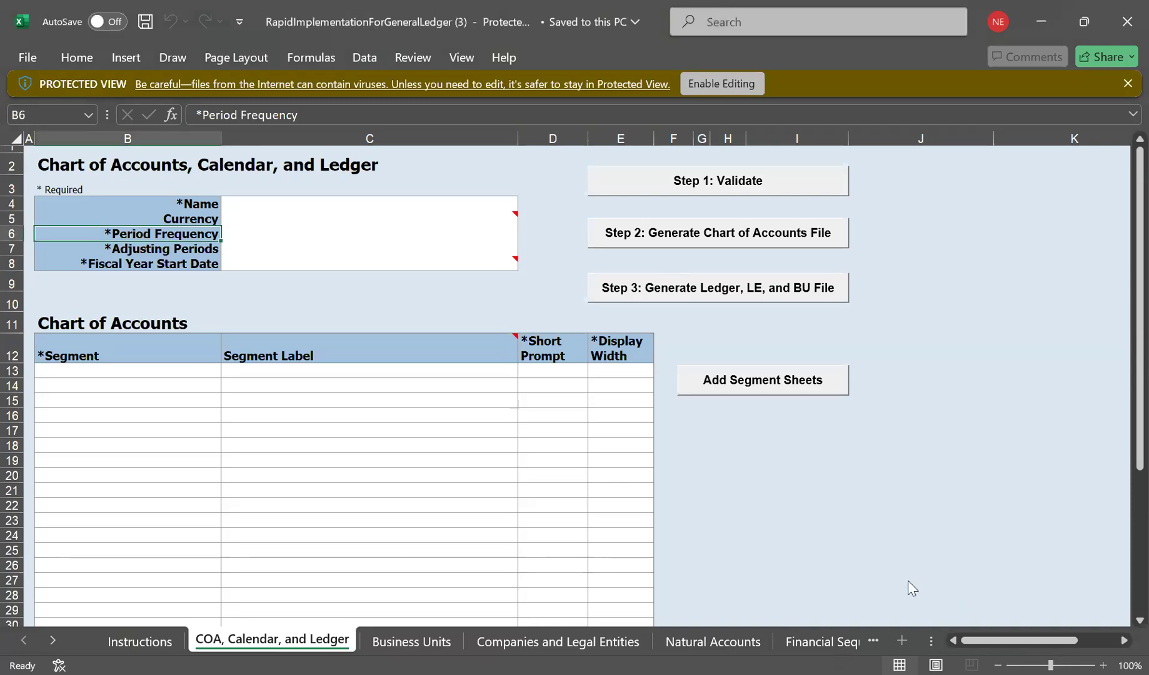
{"action": "left_click", "coordinate": [391, 644]}
{"action": "scroll", "coordinate": [442, 385], "scroll_direction": "down", "scroll_amount": 1}
{"action": "scroll", "coordinate": [441, 385], "scroll_direction": "up", "scroll_amount": 1}
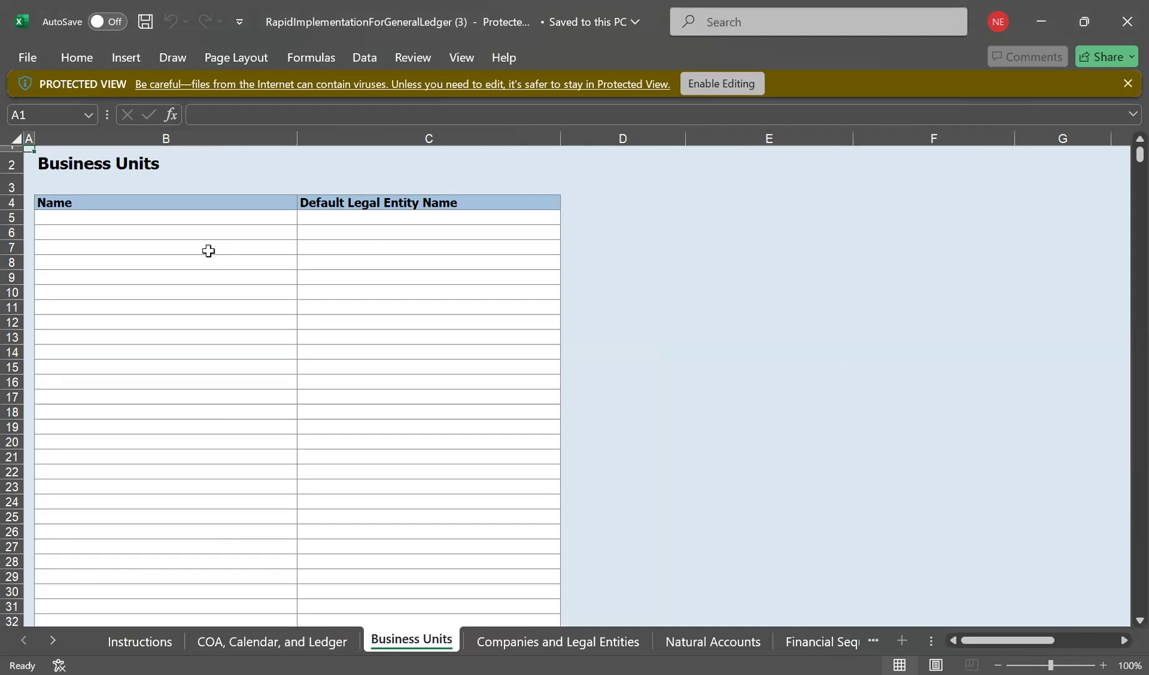
{"action": "left_click", "coordinate": [178, 219]}
{"action": "left_click", "coordinate": [335, 228]}
{"action": "left_click", "coordinate": [329, 219]}
{"action": "left_click", "coordinate": [213, 216]}
{"action": "left_click", "coordinate": [322, 217]}
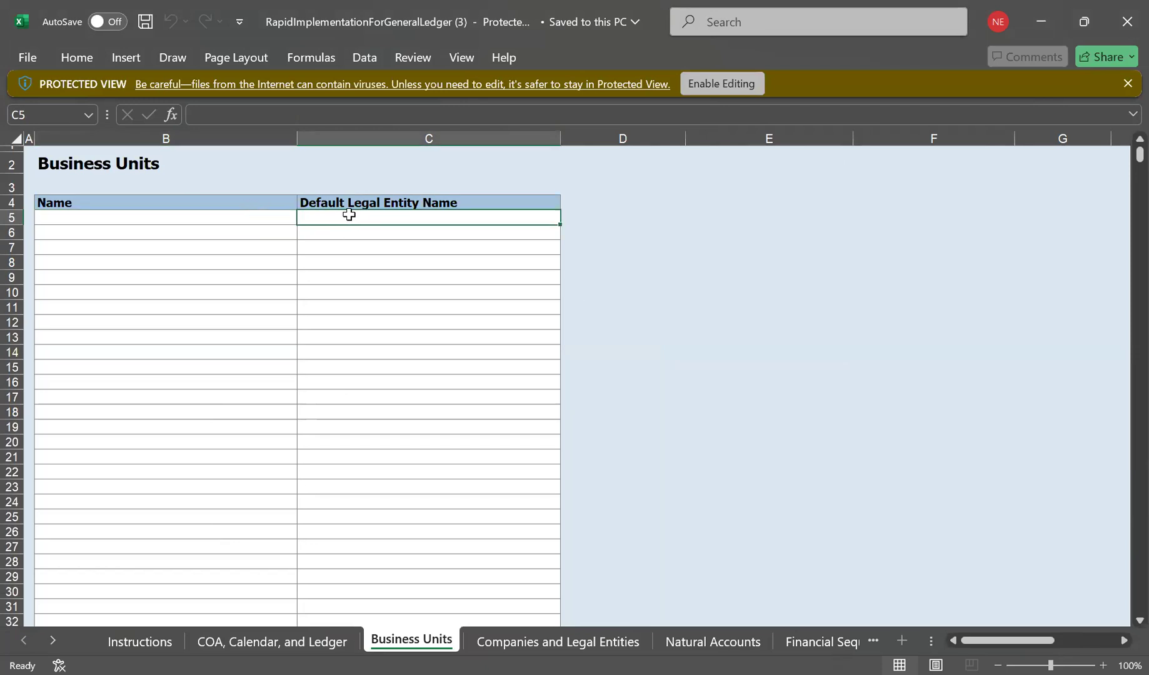
{"action": "left_click", "coordinate": [249, 219]}
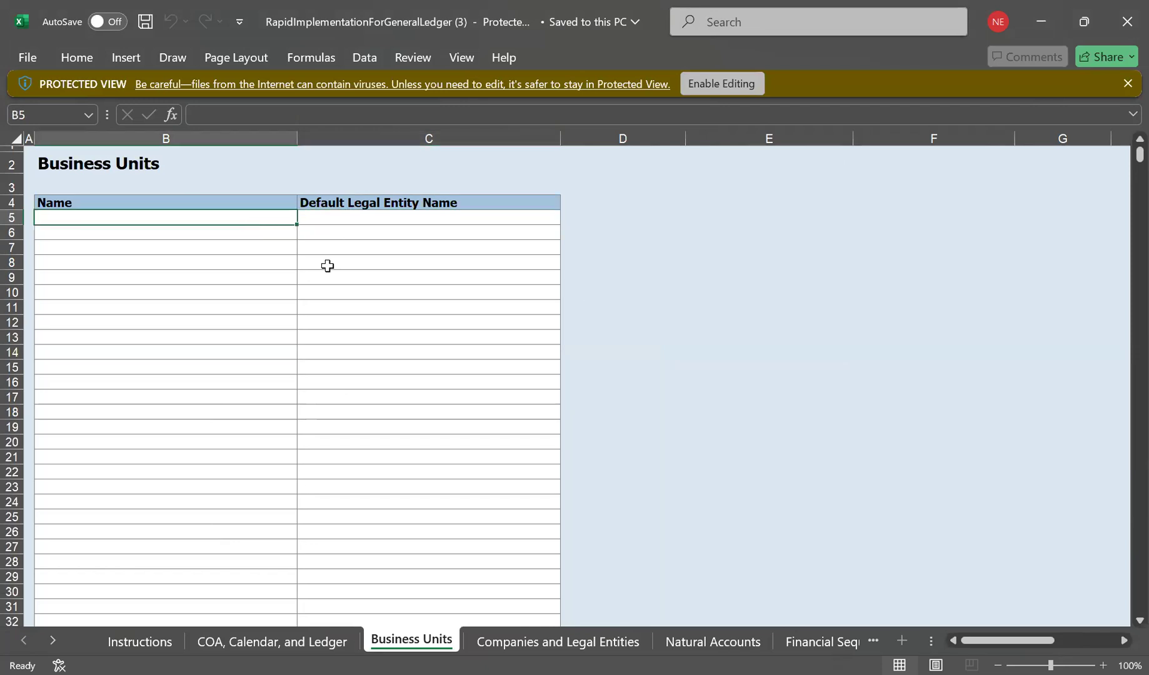
{"action": "left_click", "coordinate": [527, 642]}
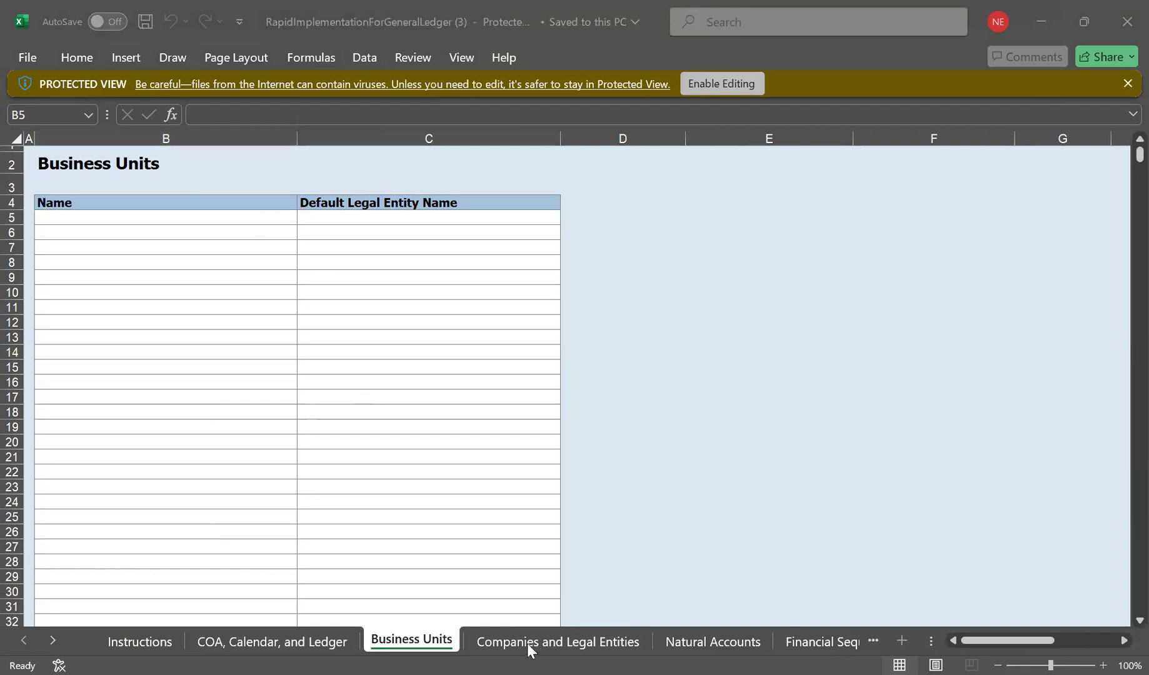